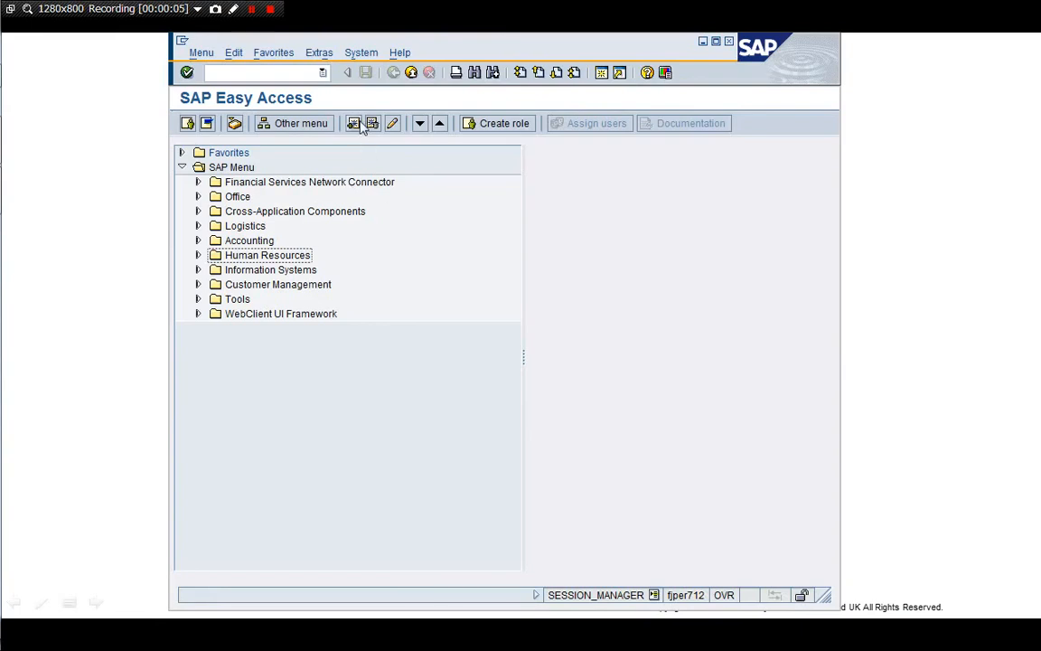
Open the Data Browser (SE16) selection screen for table MARC
{"action": "left_click", "coordinate": [208, 72]}
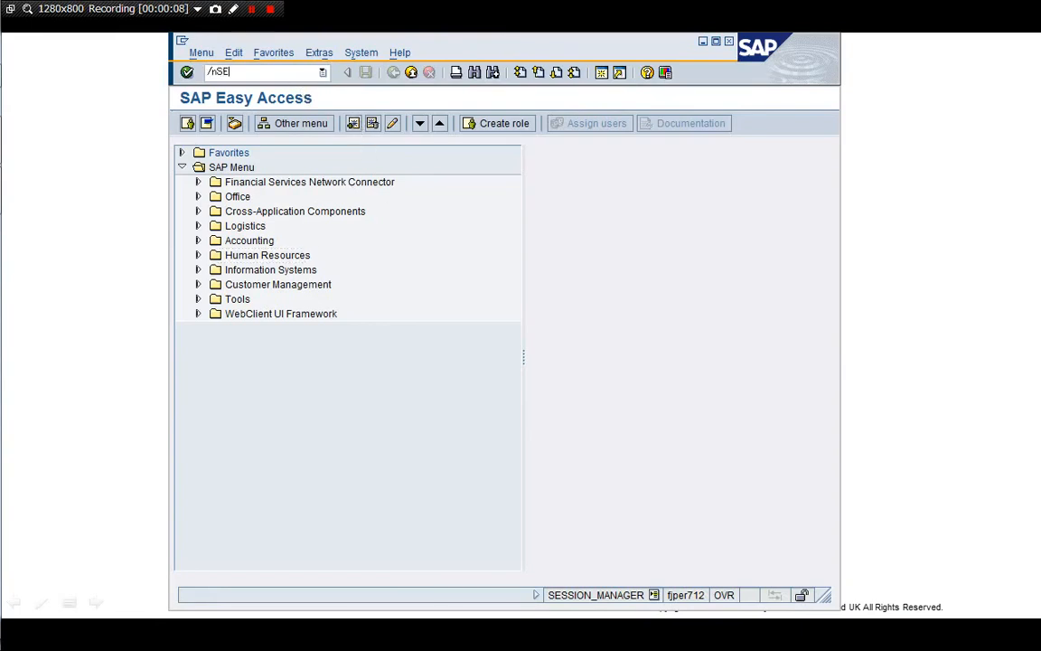
{"action": "key", "text": "Return"}
{"action": "type", "text": "MA"}
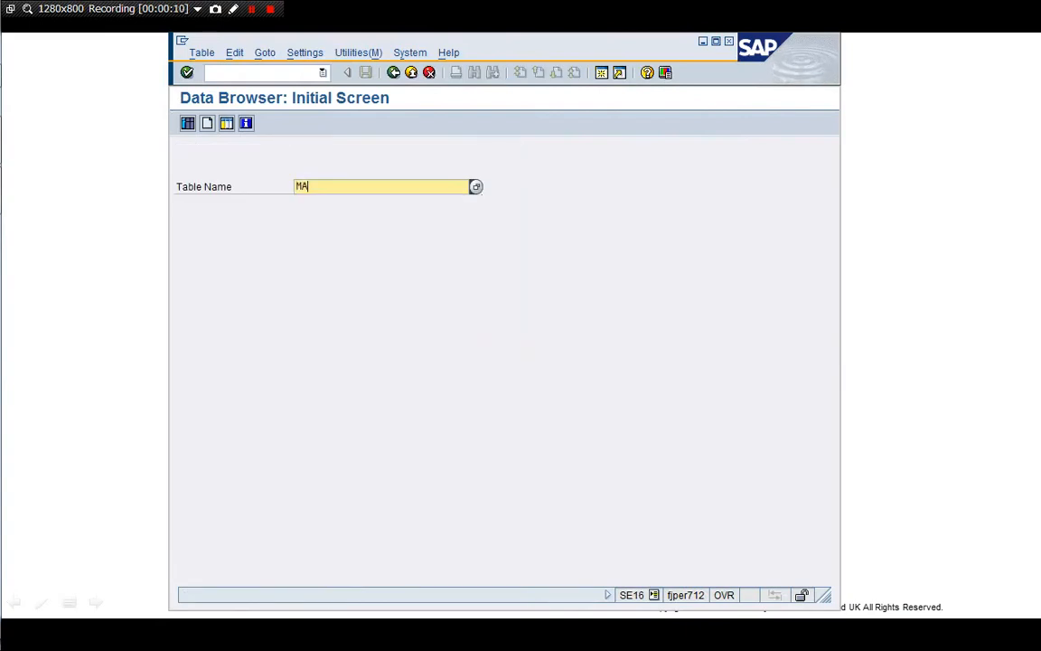
{"action": "type", "text": "RC"}
{"action": "key", "text": "Return"}
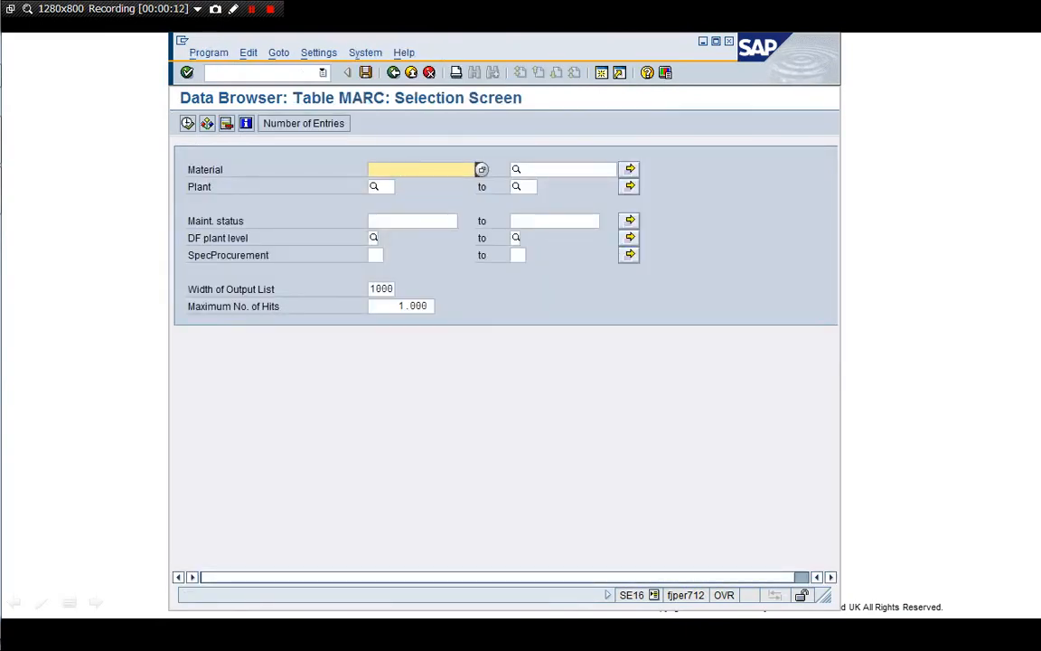
Restrict MARC to materials M100531071-A00 to M100531071-Z99 and plant 1710
{"action": "key", "text": "BackSpace"}
{"action": "key", "text": "Down"}
{"action": "key", "text": "Down"}
{"action": "key", "text": "Return"}
{"action": "key", "text": "Tab"}
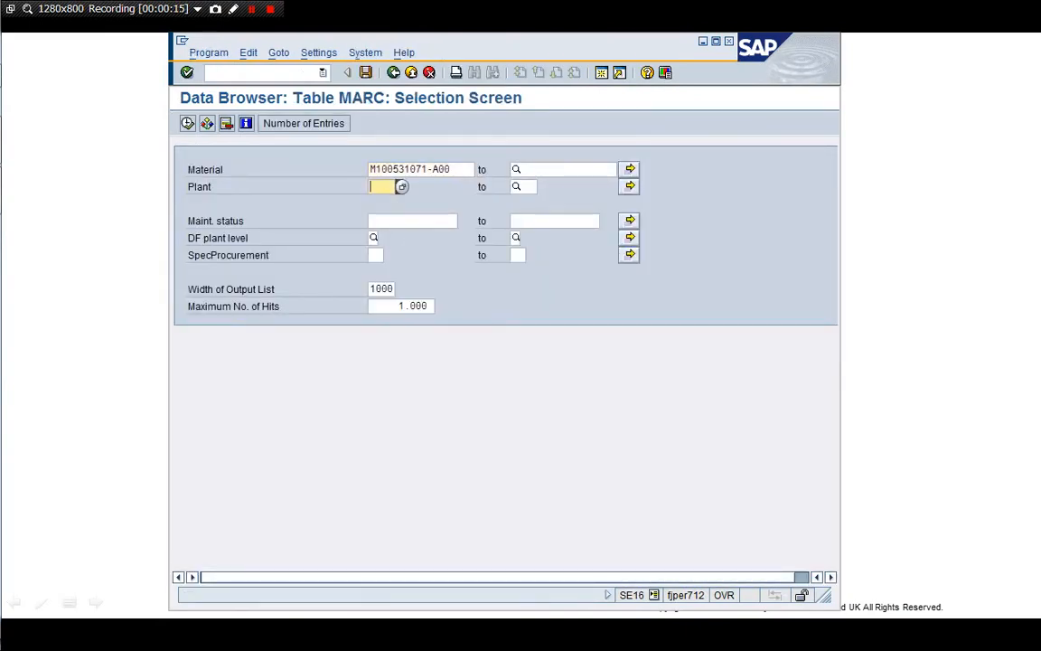
{"action": "type", "text": "1710"}
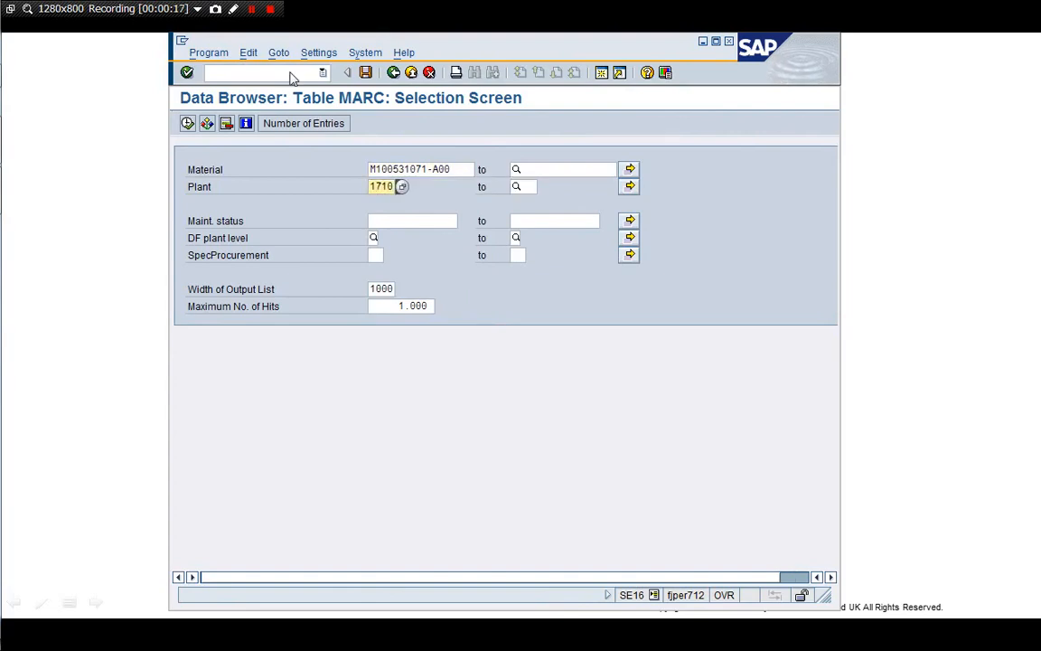
{"action": "key", "text": "Up"}
{"action": "key", "text": "Tab"}
{"action": "key", "text": "BackSpace"}
{"action": "key", "text": "Down"}
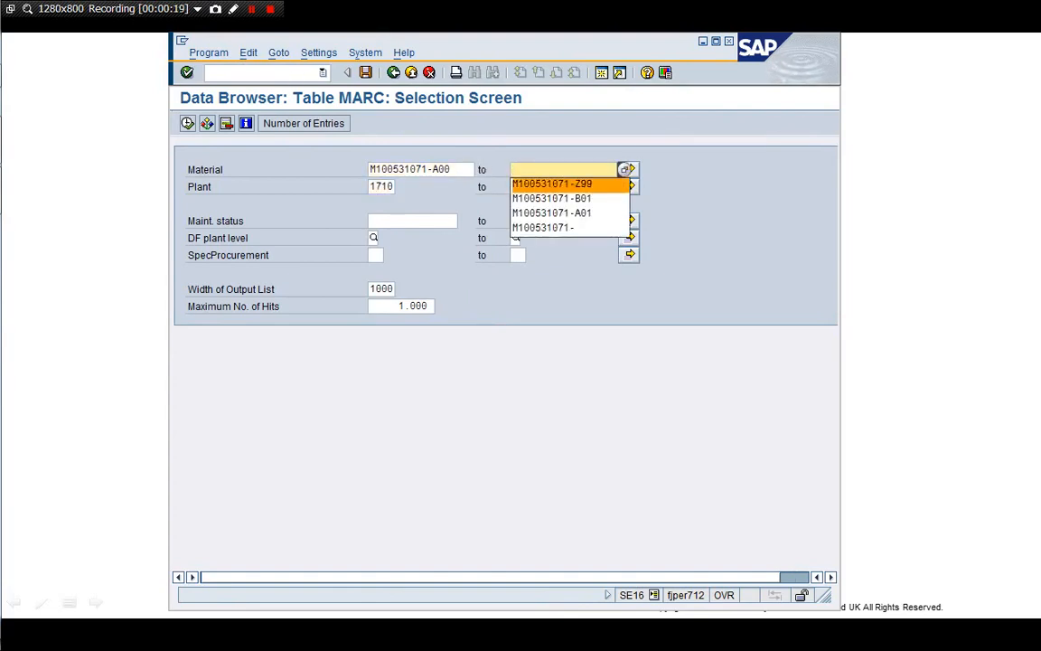
{"action": "key", "text": "Return"}
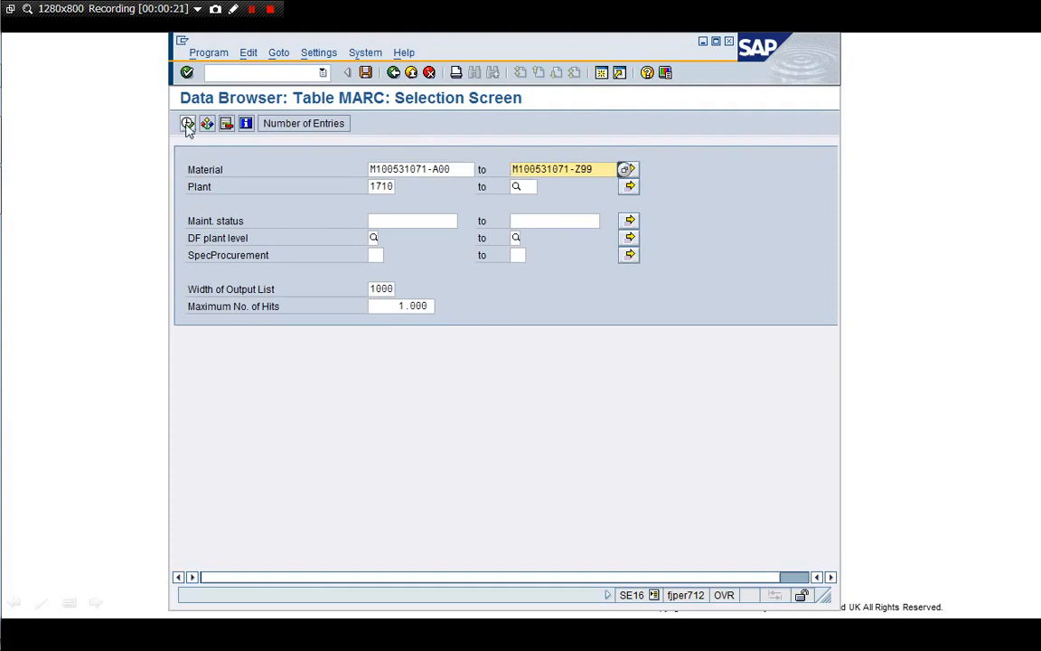
List the 5 matching MARC records, select material M100531071-A01, and open a second session
{"action": "left_click", "coordinate": [187, 123]}
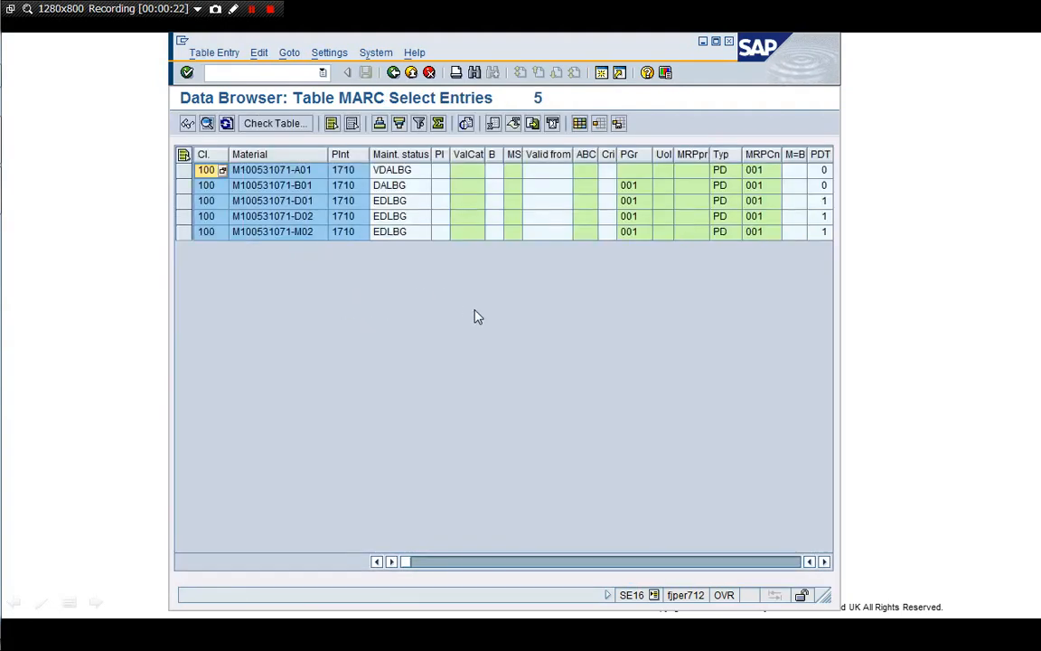
{"action": "left_click", "coordinate": [290, 173]}
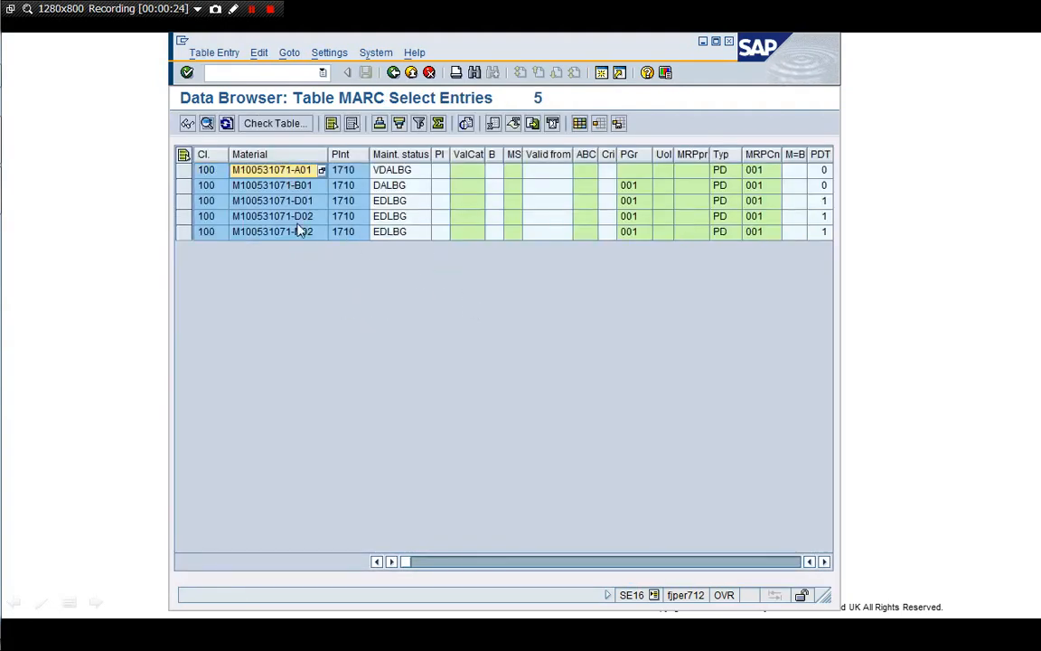
{"action": "left_click", "coordinate": [604, 74]}
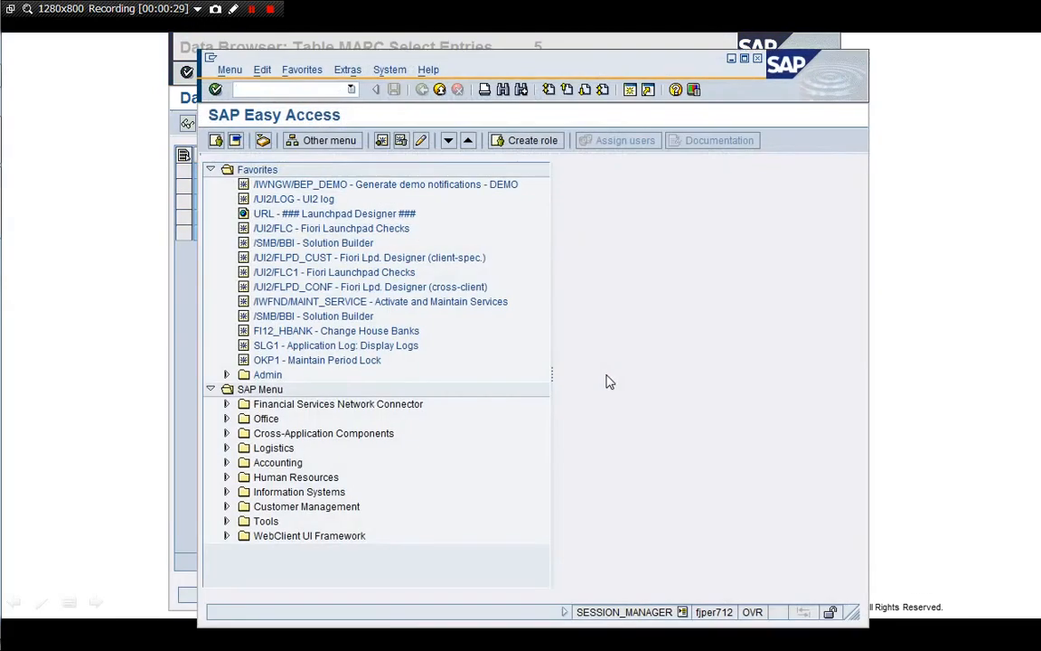
Display material M100531071-A01 in MM03 for plant 1710
{"action": "type", "text": "/n"}
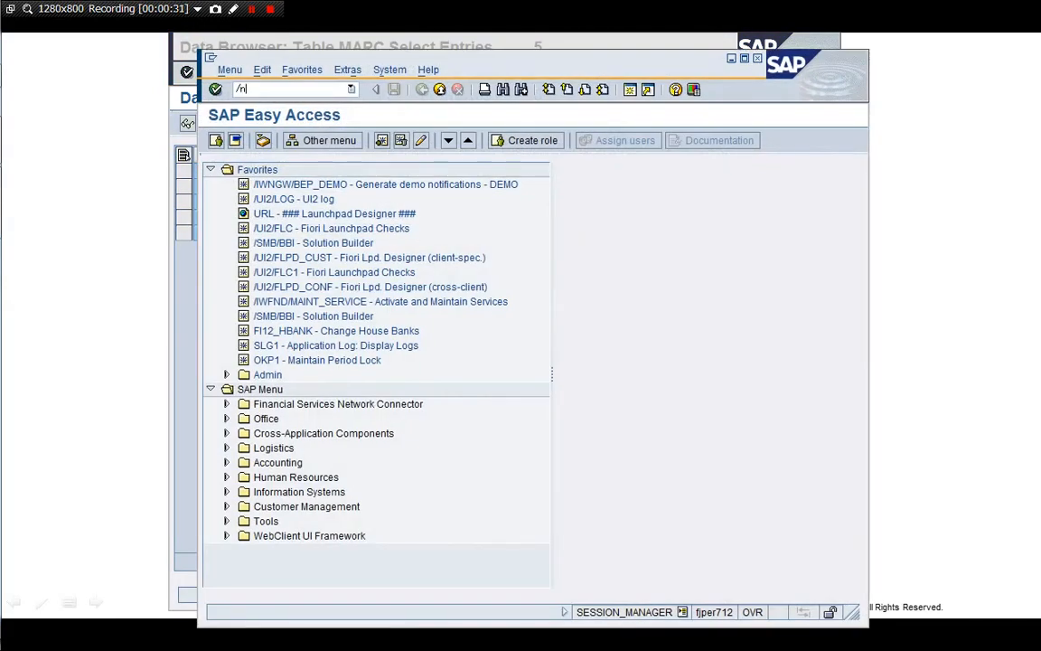
{"action": "type", "text": "MM03"}
{"action": "key", "text": "Return"}
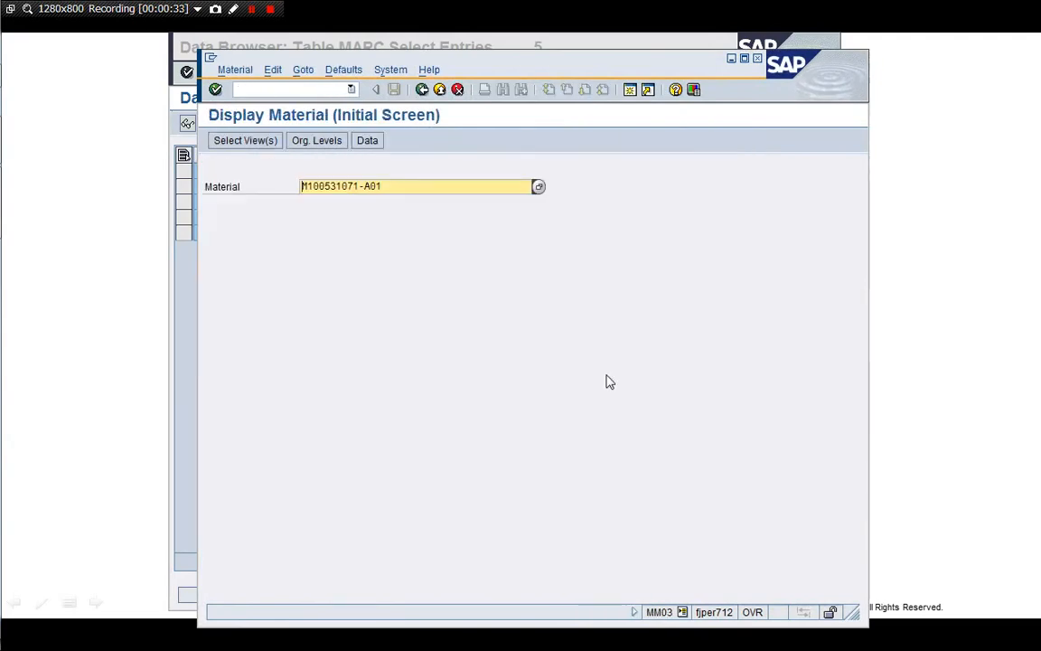
{"action": "key", "text": "Return"}
{"action": "key", "text": "Return"}
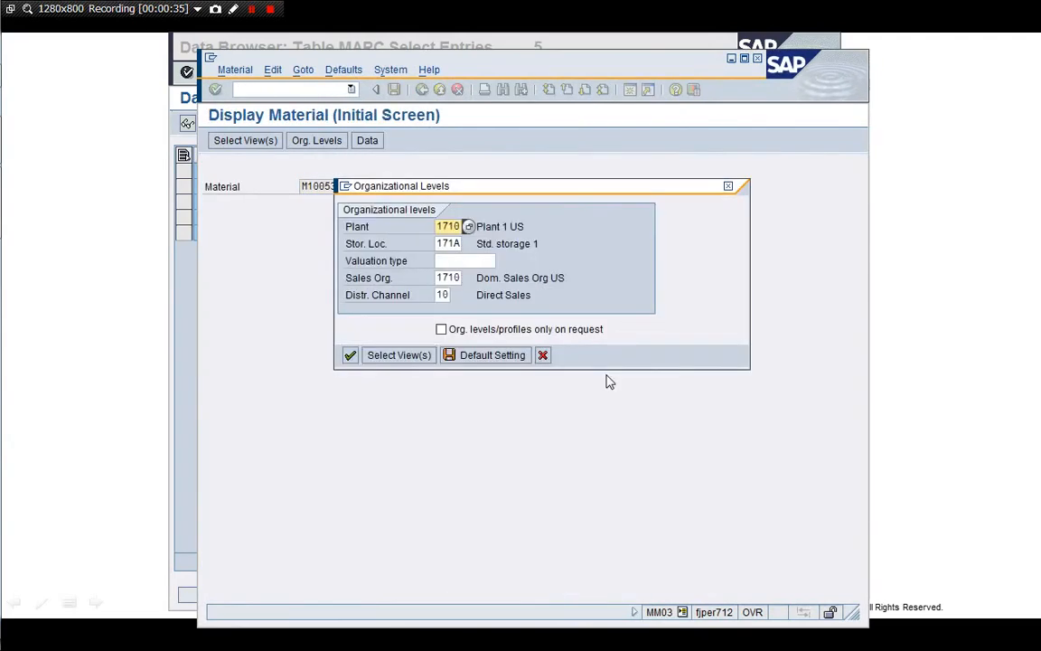
{"action": "key", "text": "Return"}
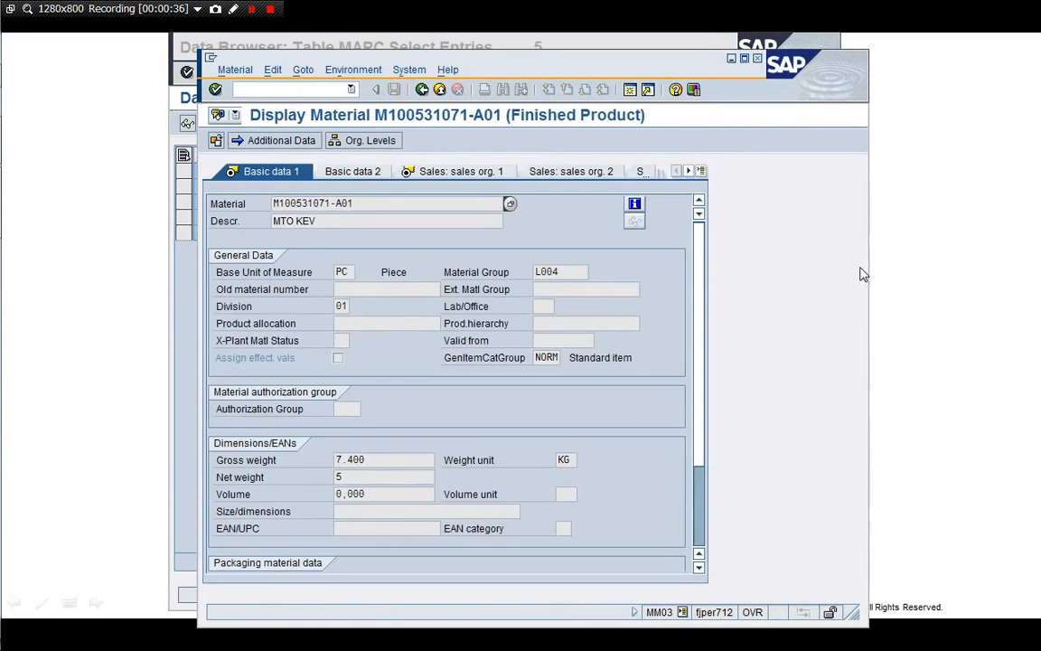
Review the MRP 2, MRP 1 and MRP 3 views, checking MRP type and strategy group 50
{"action": "left_click", "coordinate": [701, 171]}
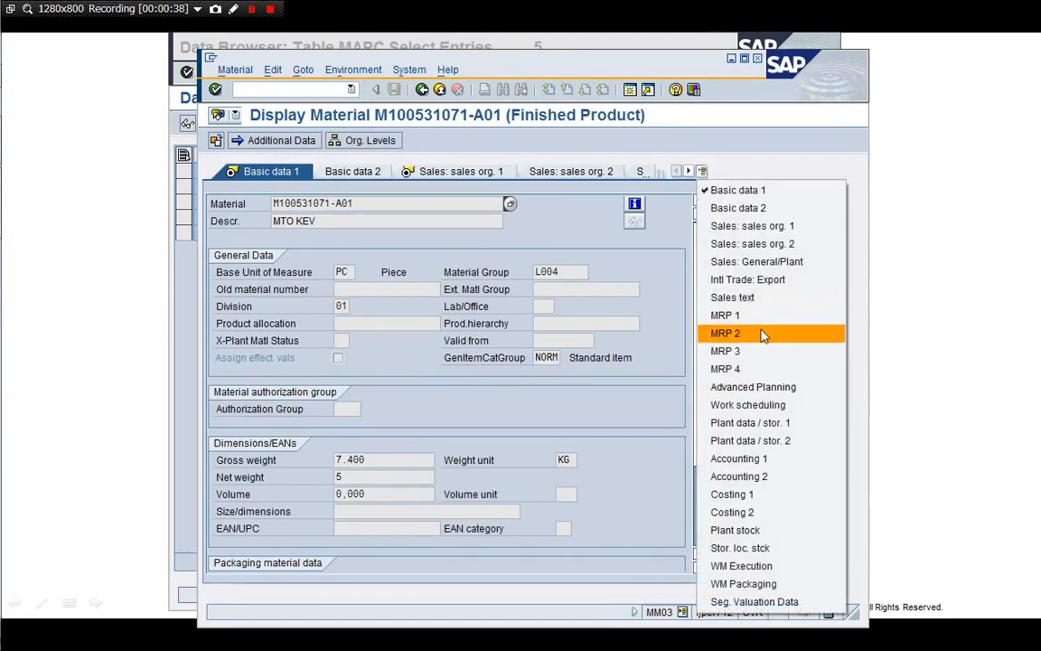
{"action": "left_click", "coordinate": [725, 332]}
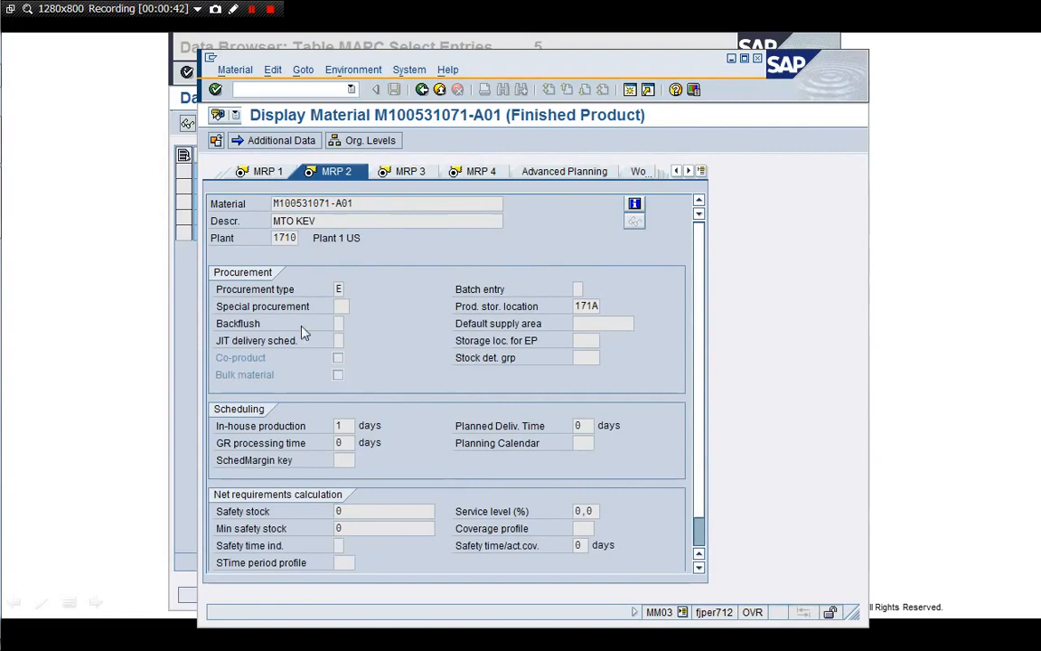
{"action": "left_click", "coordinate": [262, 171]}
{"action": "left_click", "coordinate": [343, 391]}
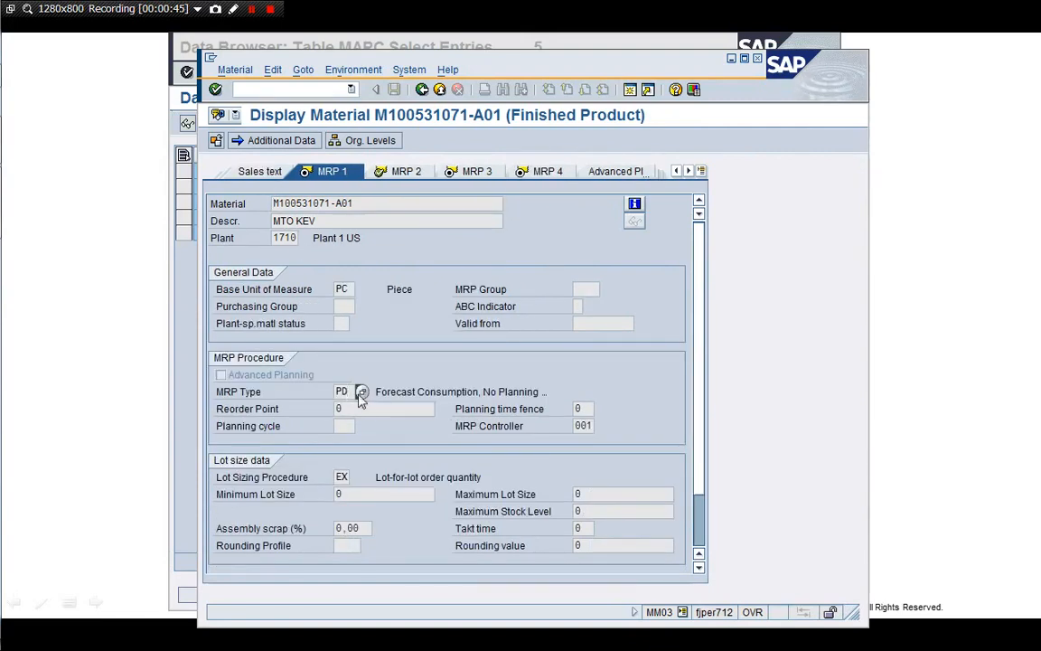
{"action": "left_click", "coordinate": [400, 170]}
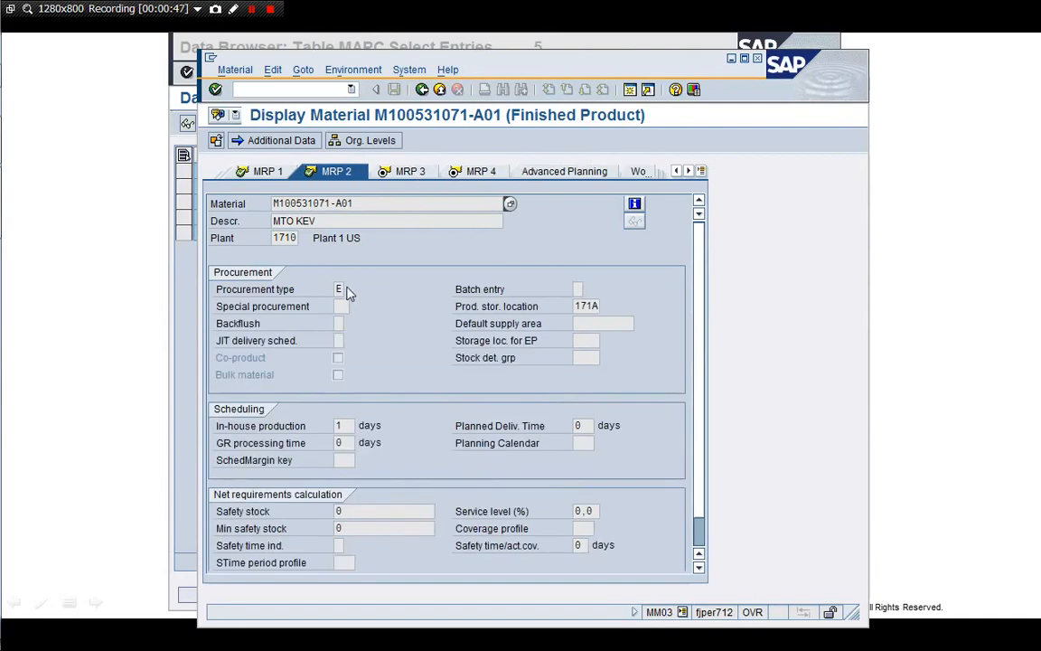
{"action": "left_click", "coordinate": [413, 175]}
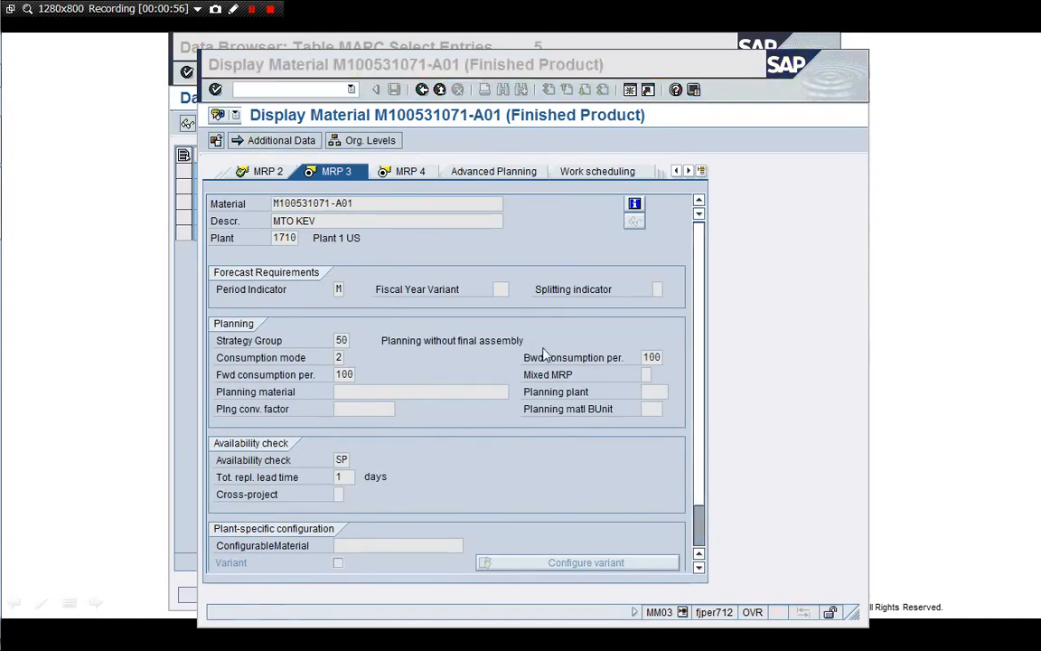
Show strategy 50 details (Planning without final assembly) with requirement type KEV, then open another session
{"action": "type", "text": "/nOPPS"}
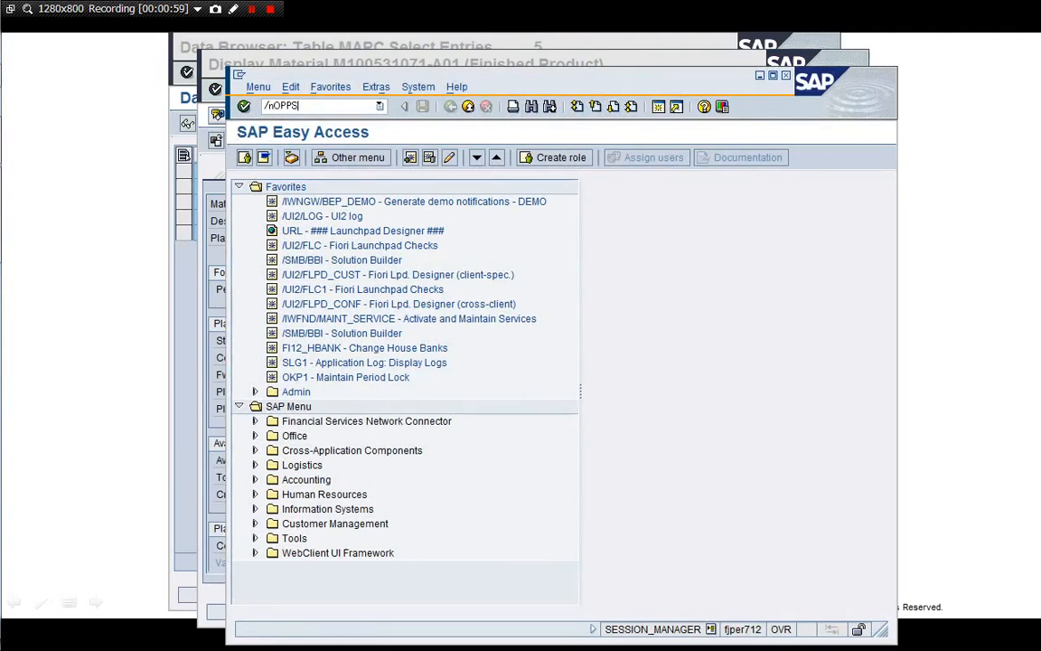
{"action": "key", "text": "Return"}
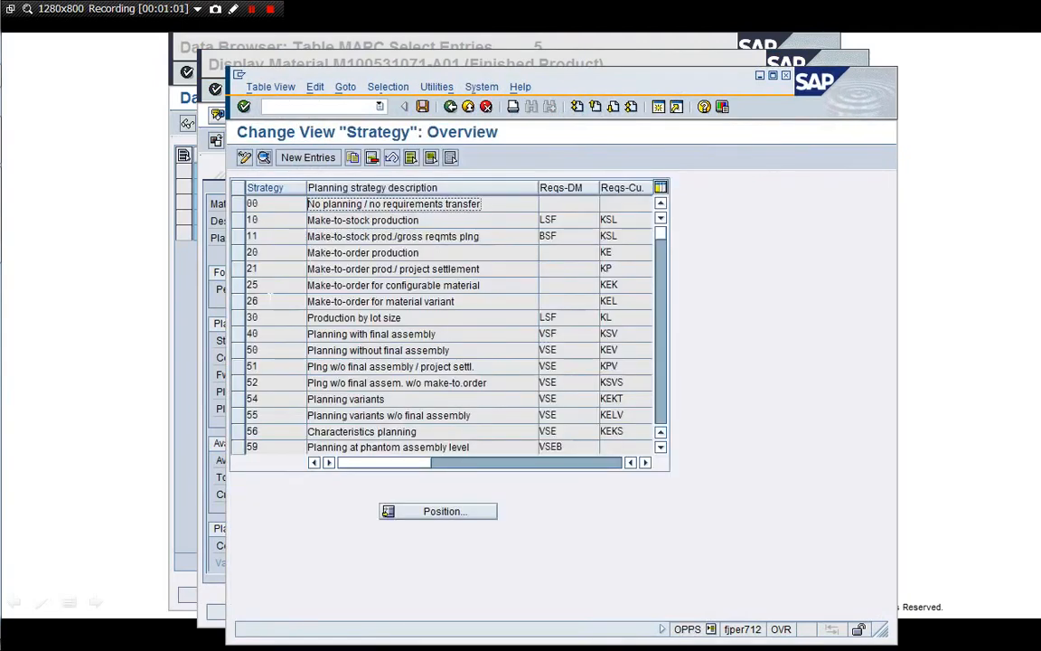
{"action": "left_click", "coordinate": [276, 350]}
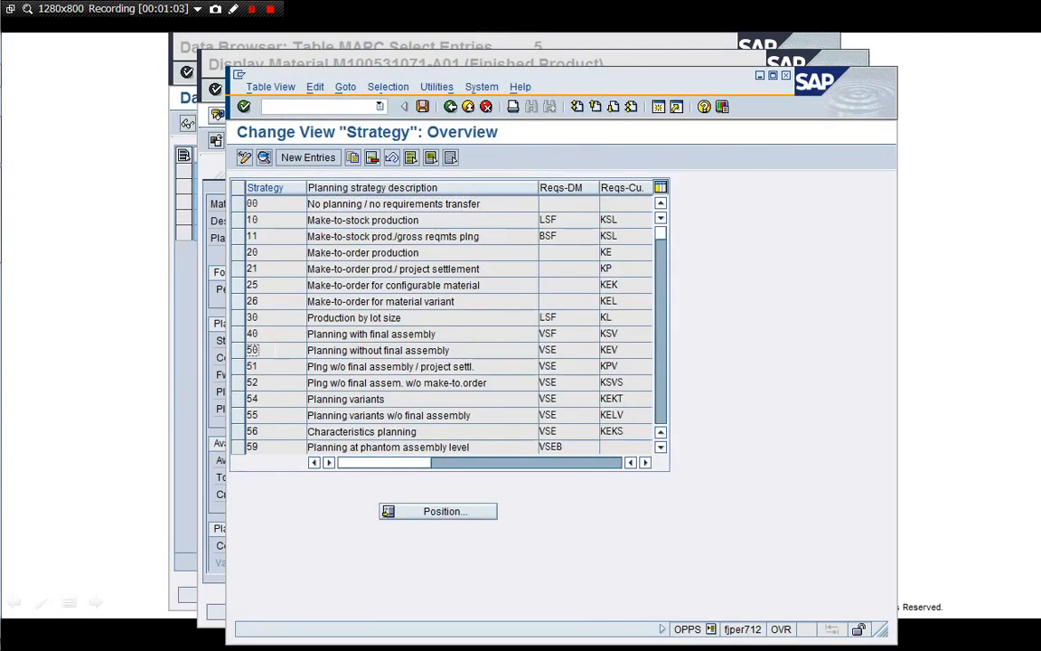
{"action": "key", "text": "F2"}
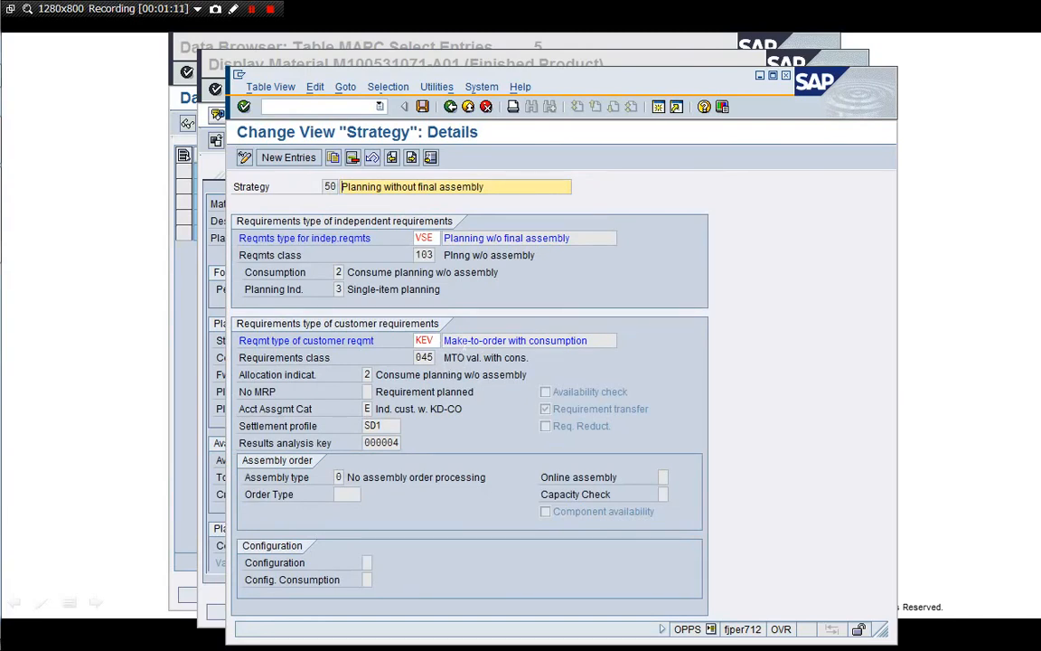
{"action": "left_click", "coordinate": [463, 340]}
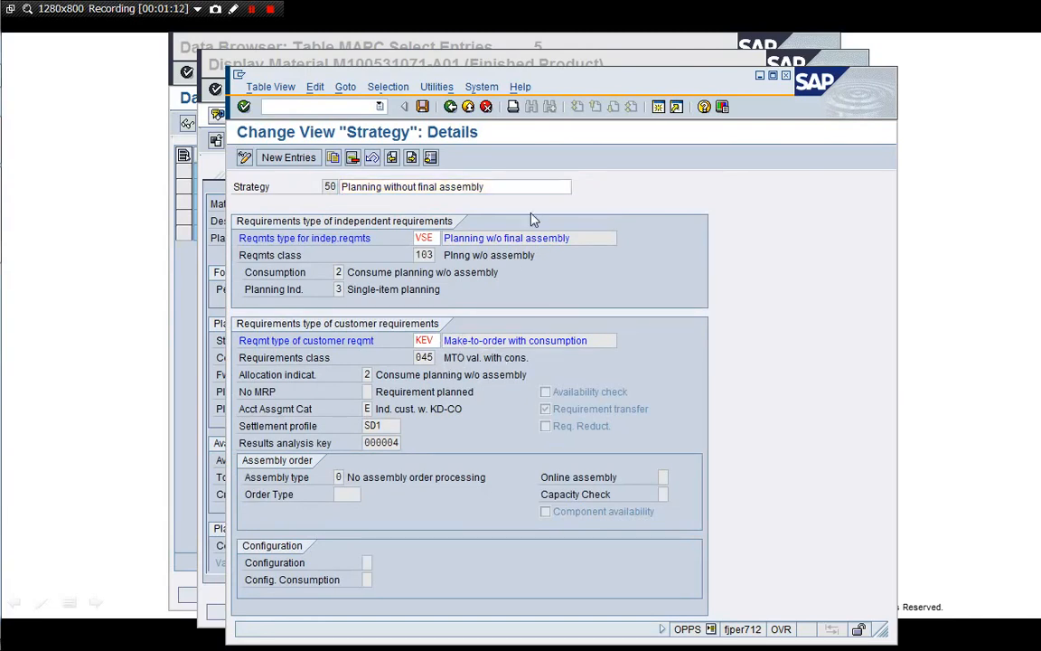
{"action": "left_click", "coordinate": [657, 108]}
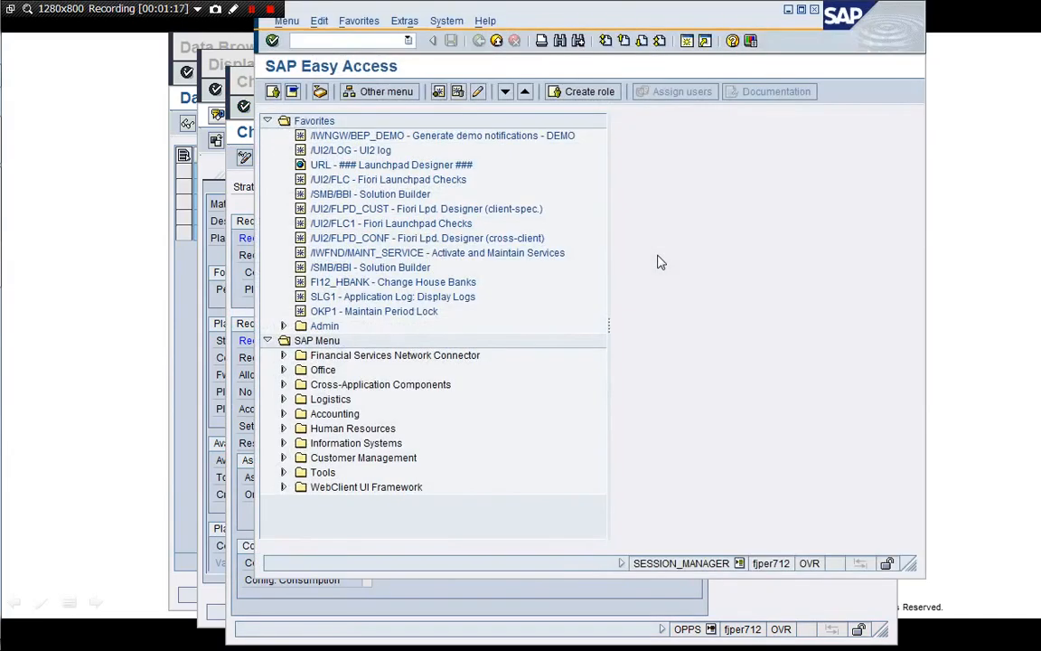
Confirm requirement type KEV uses class 045 in OVZH, then go to the OVZG classes overview
{"action": "type", "text": "/nOVZH"}
{"action": "key", "text": "Return"}
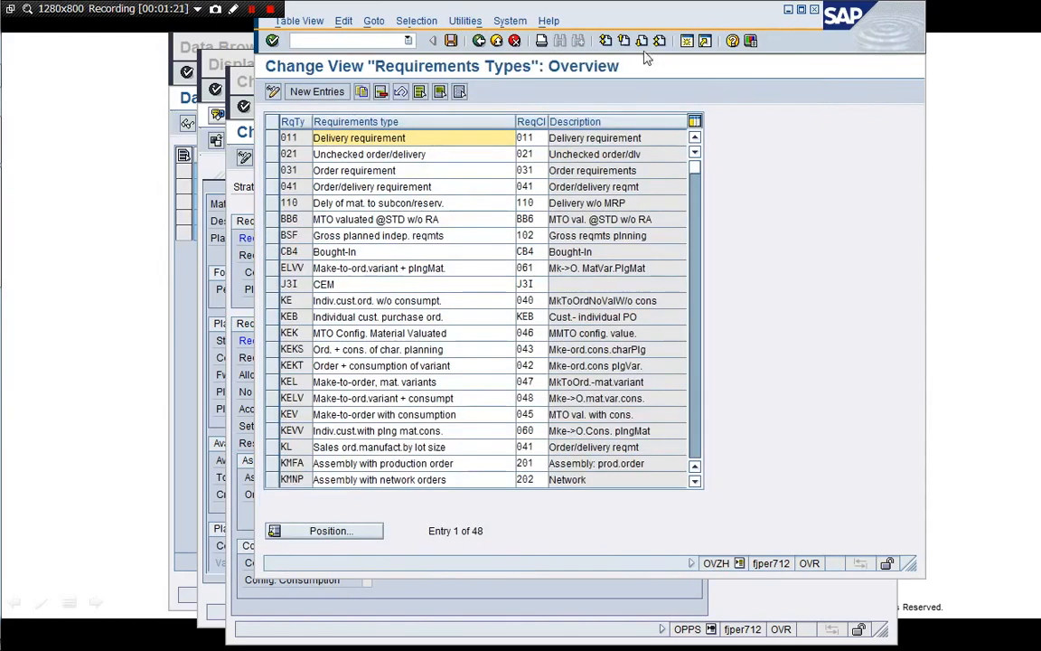
{"action": "left_click_drag", "start_coordinate": [618, 21], "coordinate": [553, 75]}
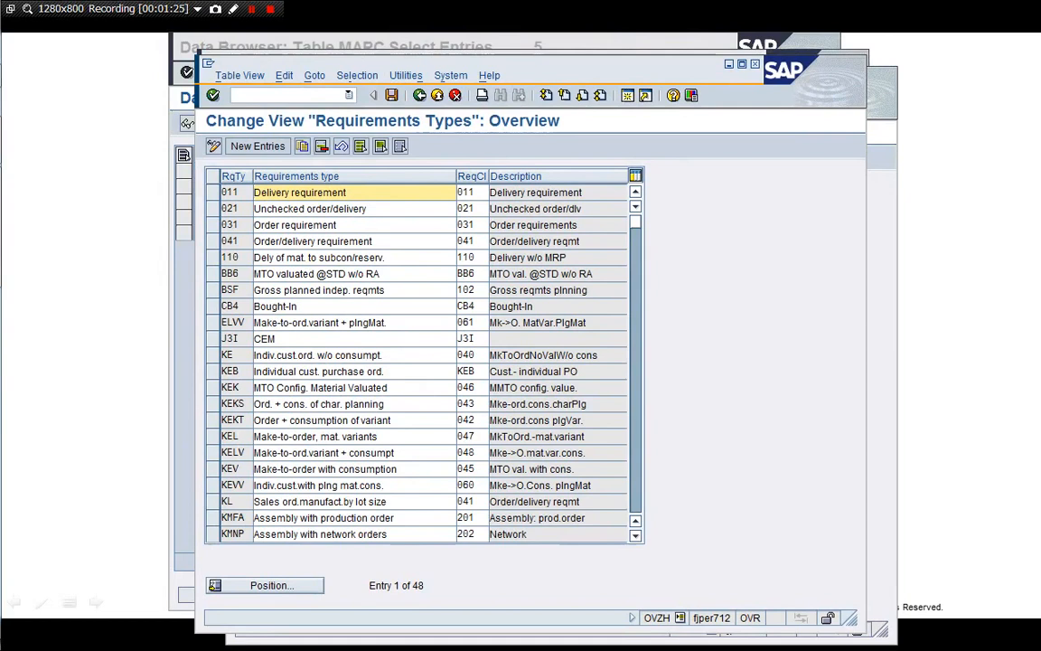
{"action": "left_click", "coordinate": [481, 469]}
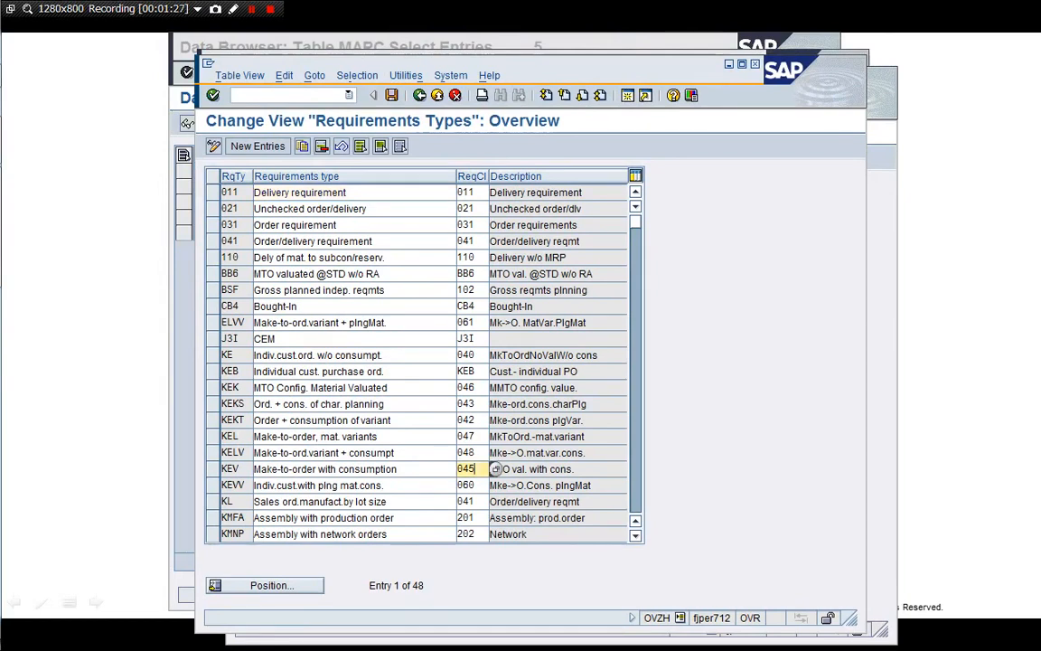
{"action": "left_click", "coordinate": [316, 97]}
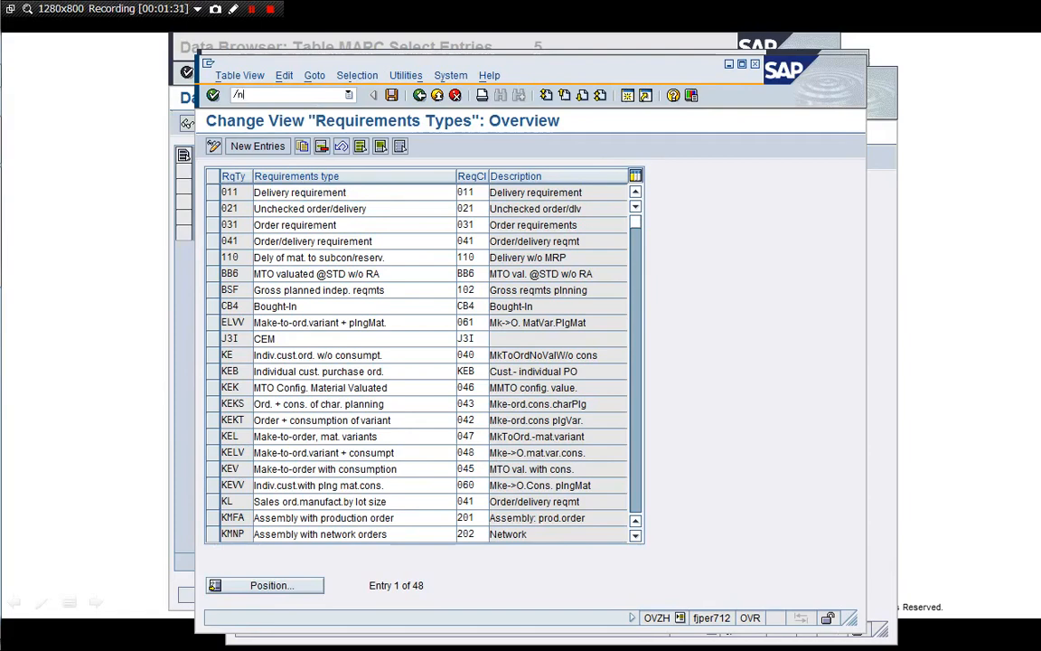
{"action": "key", "text": "Return"}
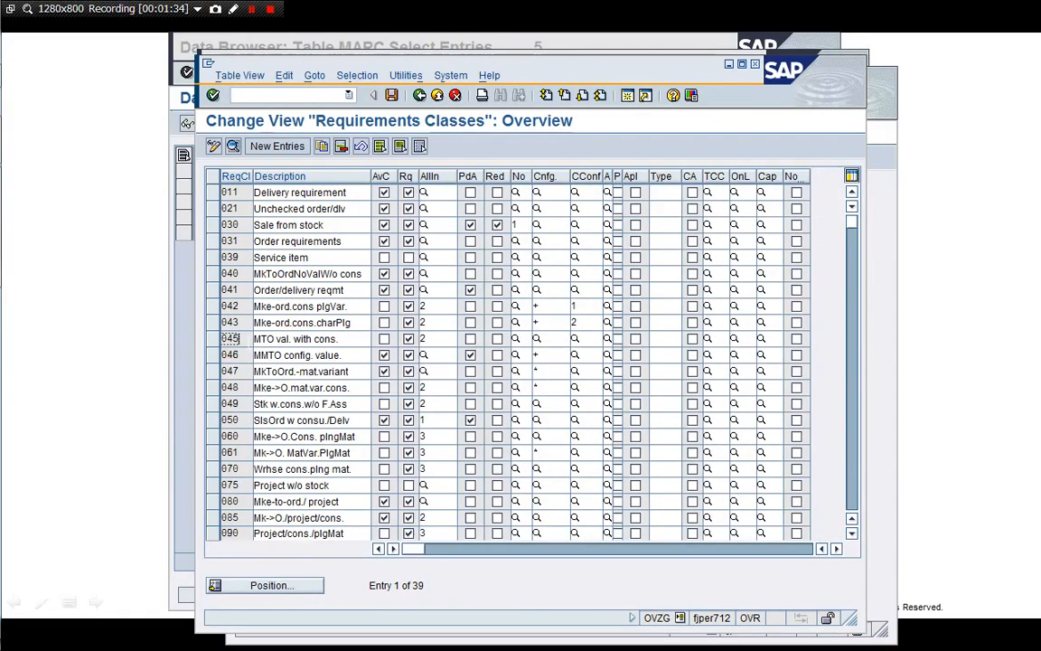
Open class 045 and inspect settlement profile SD1, RA key 000004, valuation M and account assignment E
{"action": "double_click", "coordinate": [226, 339]}
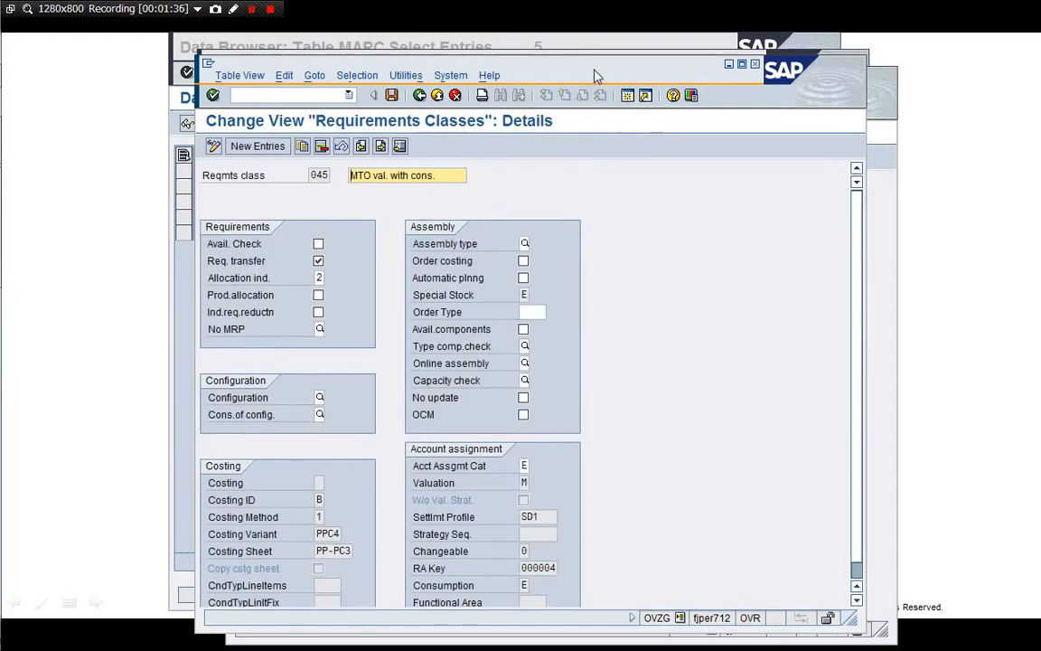
{"action": "left_click_drag", "start_coordinate": [540, 68], "coordinate": [554, 50]}
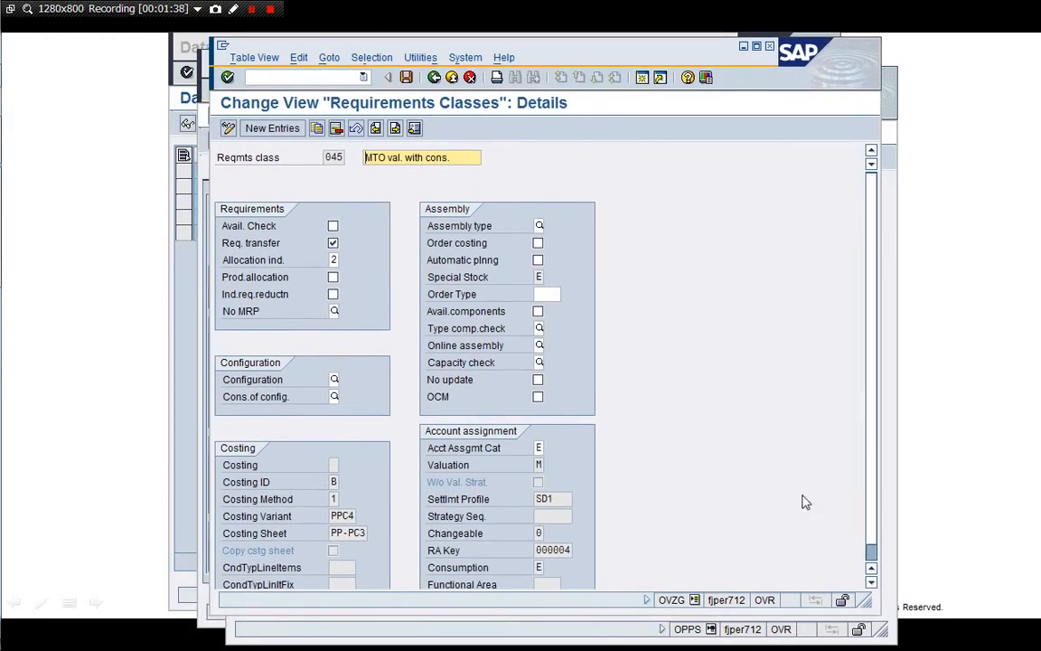
{"action": "left_click_drag", "start_coordinate": [864, 600], "coordinate": [762, 623]}
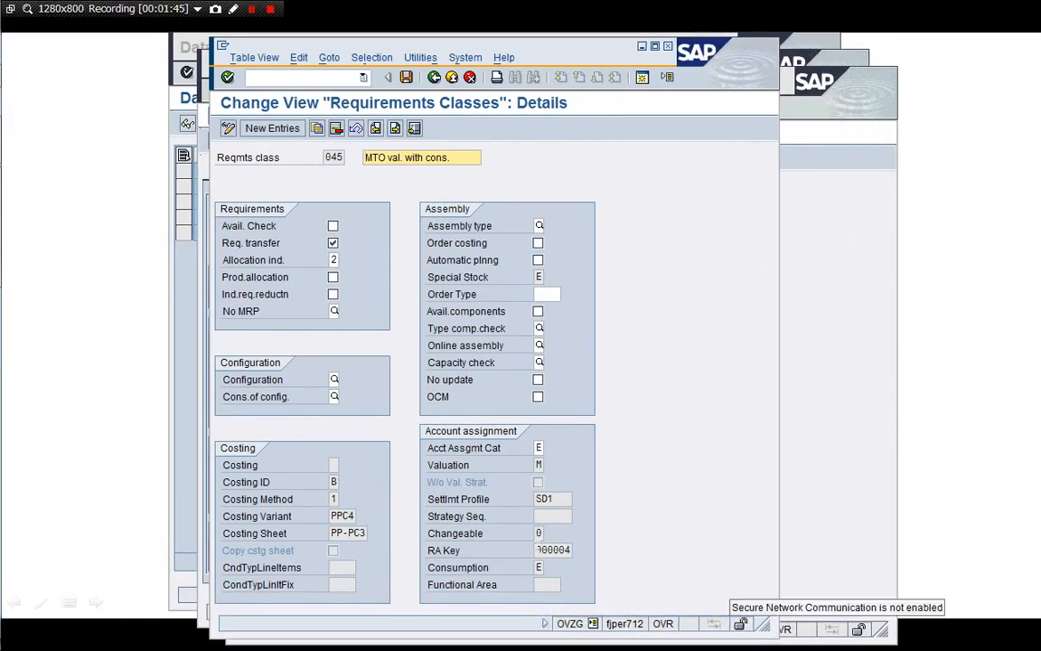
{"action": "left_click", "coordinate": [552, 498]}
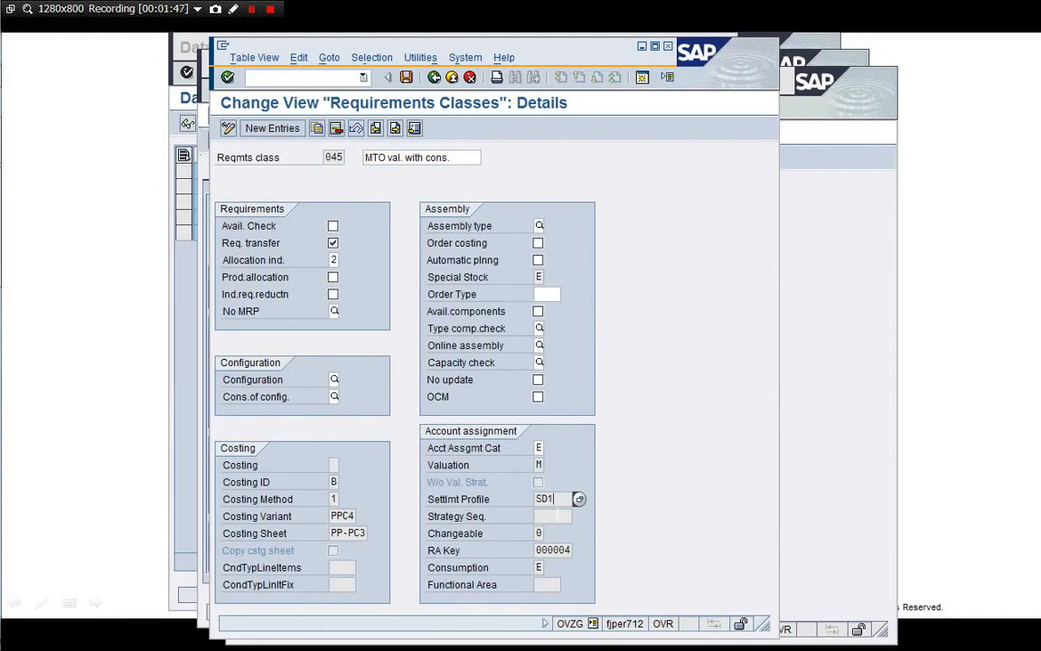
{"action": "left_click", "coordinate": [562, 550]}
{"action": "left_click", "coordinate": [538, 464]}
{"action": "left_click", "coordinate": [544, 449]}
{"action": "left_click", "coordinate": [550, 449]}
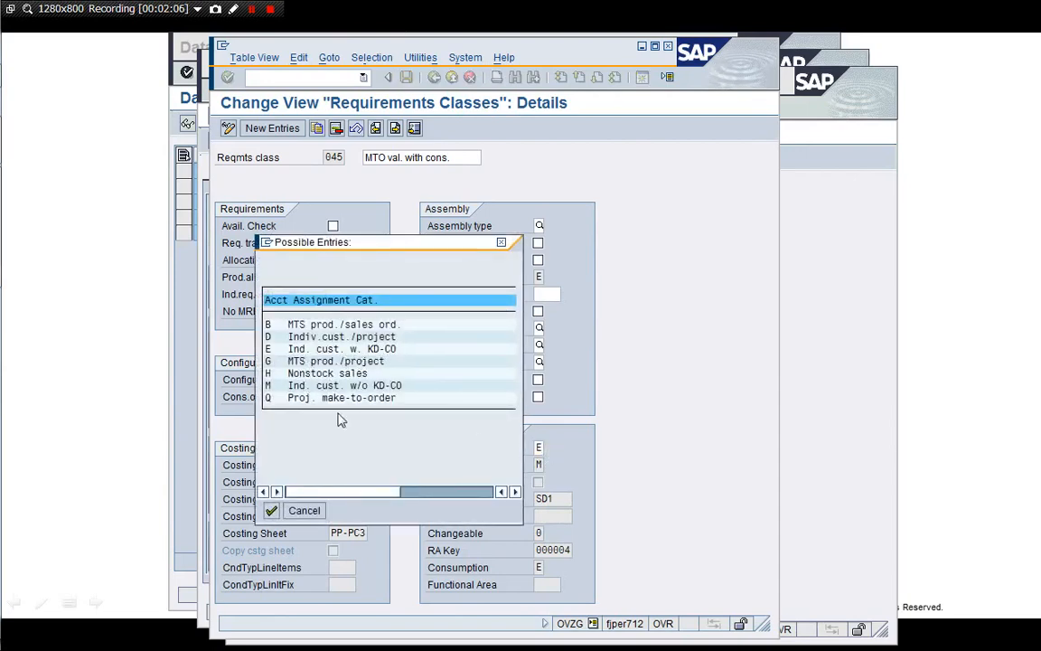
Review the special stock options for class 045, noting E Orders on Hand
{"action": "left_click", "coordinate": [305, 512]}
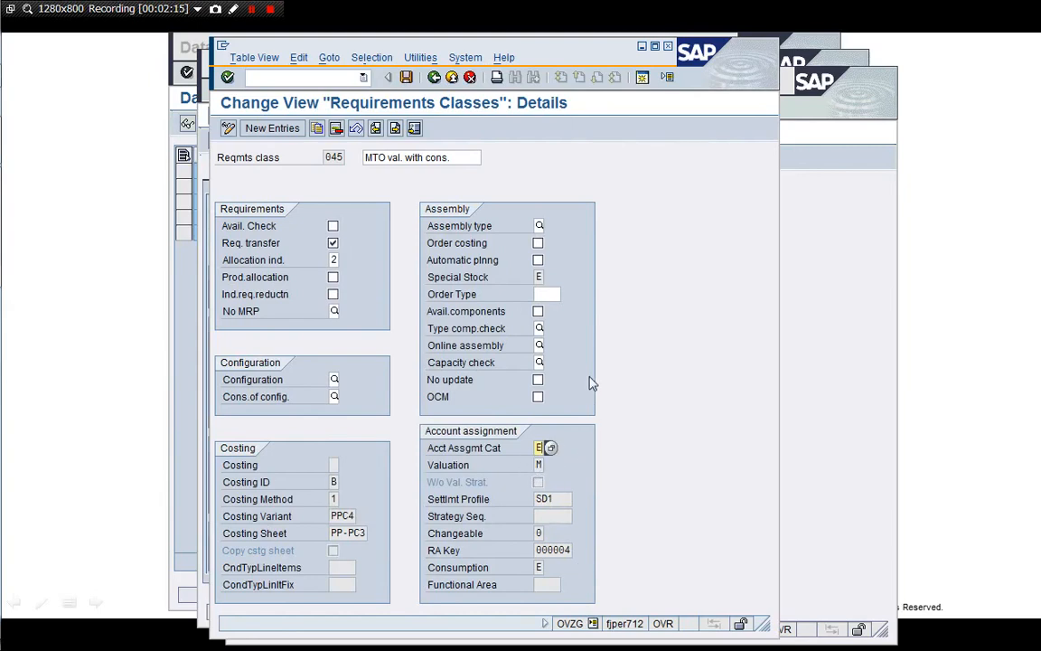
{"action": "left_click", "coordinate": [539, 277]}
{"action": "left_click", "coordinate": [548, 279]}
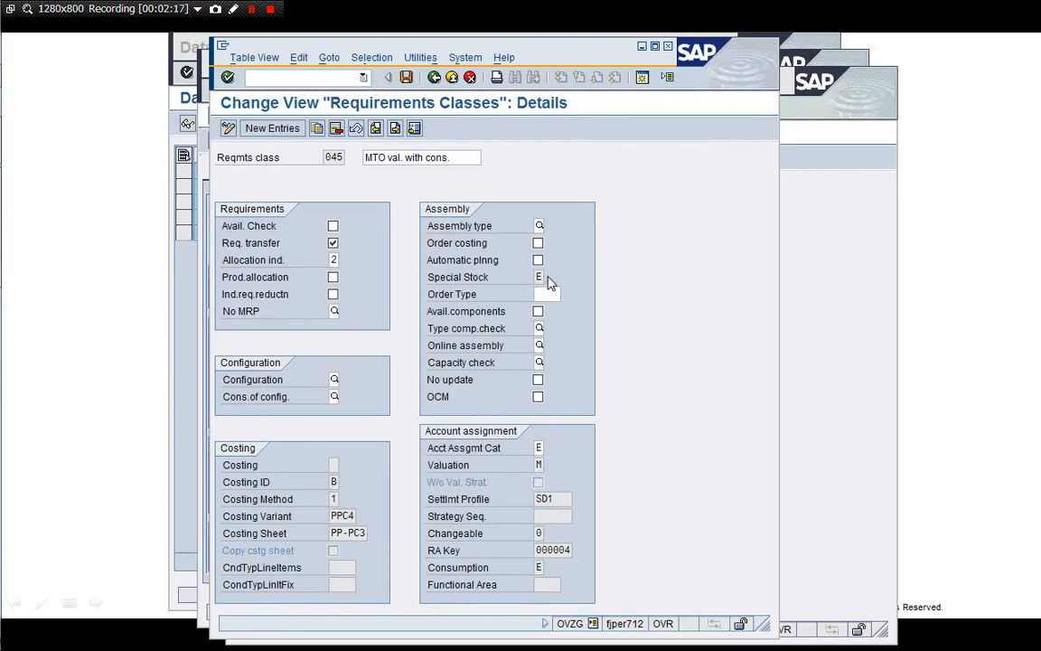
{"action": "left_click", "coordinate": [600, 383]}
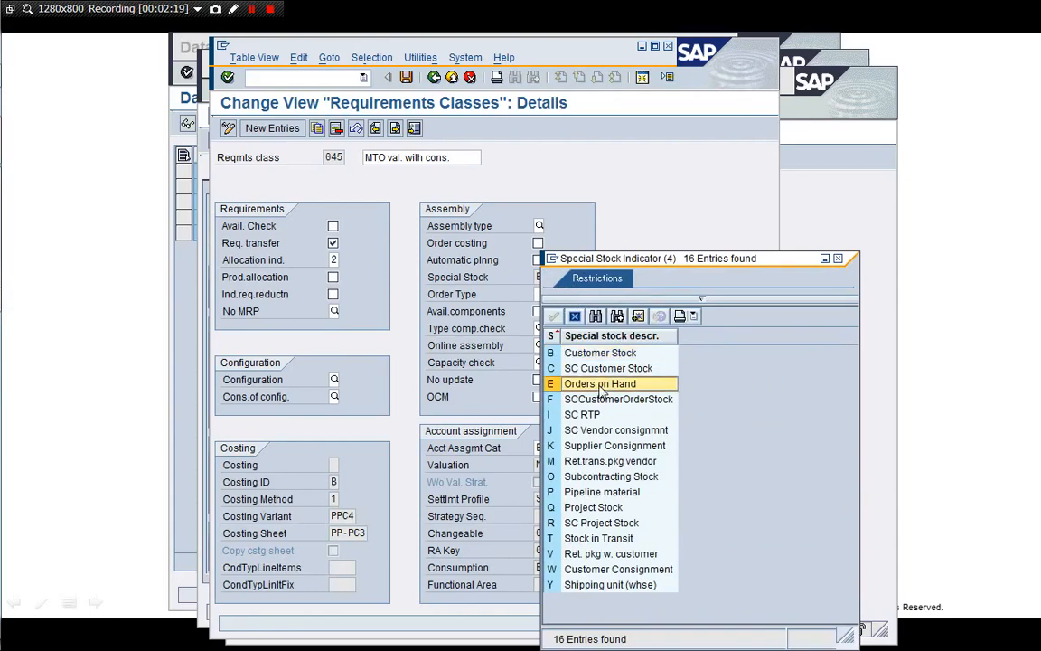
{"action": "left_click", "coordinate": [575, 316]}
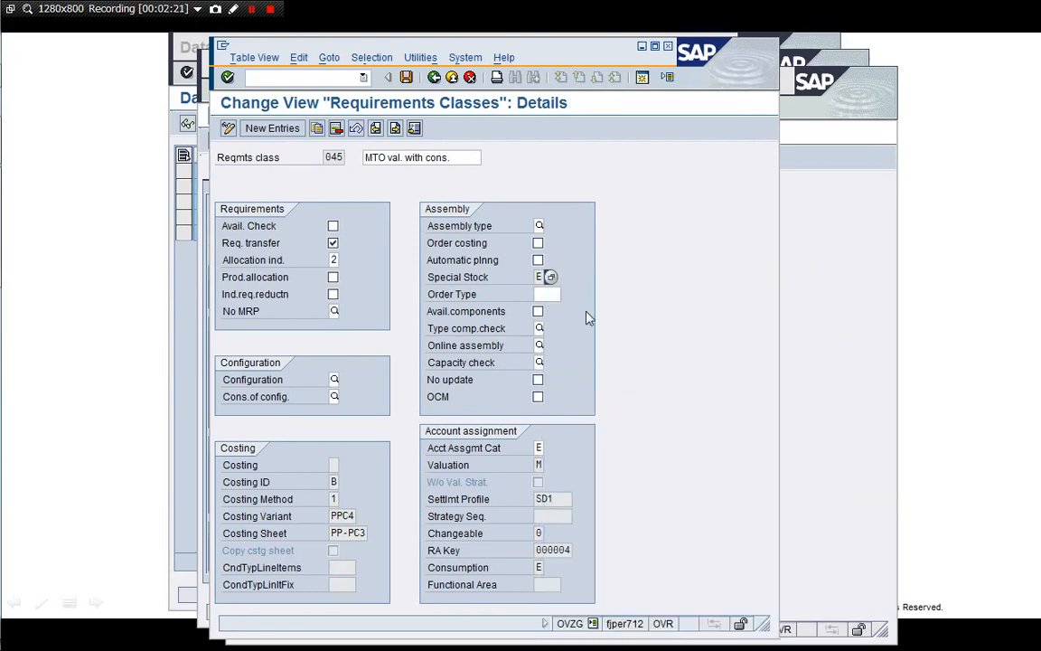
Review the consumption posting options, noting E Accounting via sales order
{"action": "left_click", "coordinate": [541, 566]}
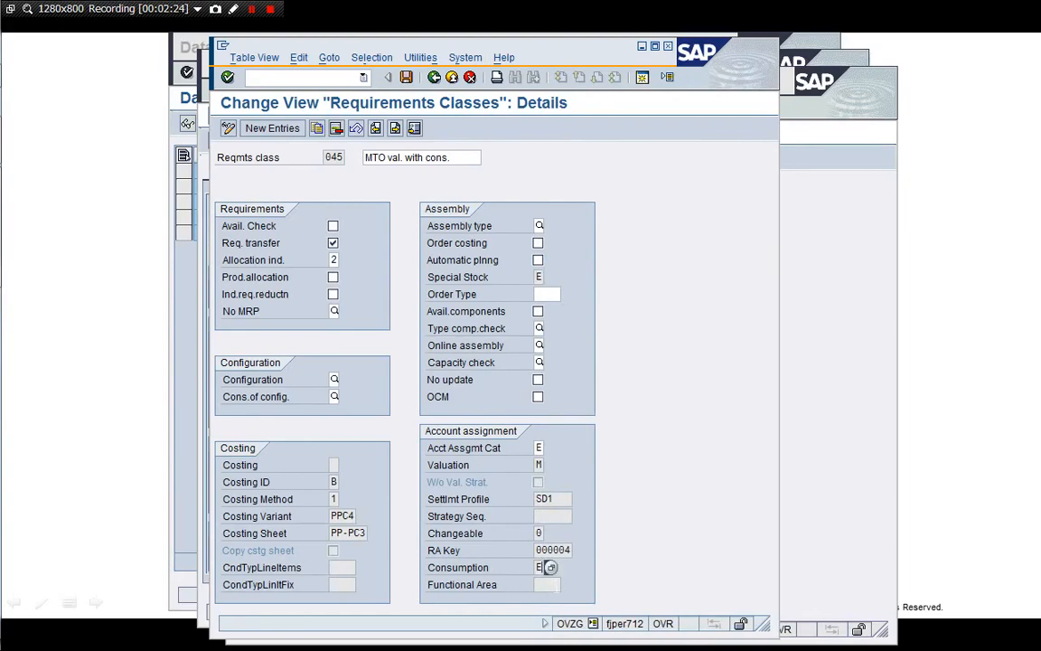
{"action": "left_click", "coordinate": [551, 567]}
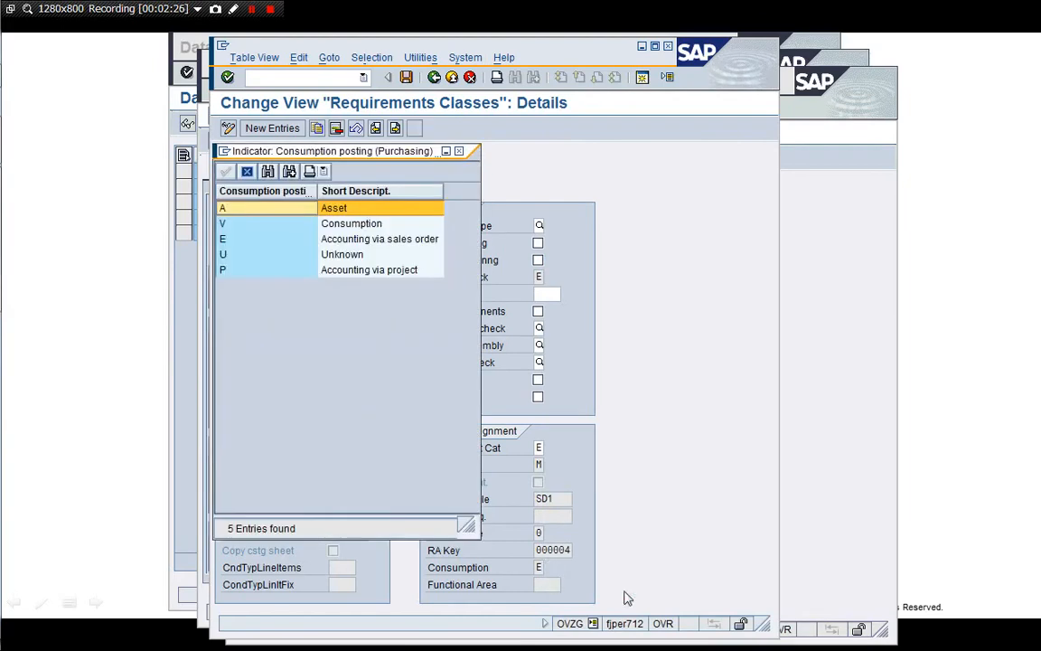
{"action": "left_click", "coordinate": [311, 240]}
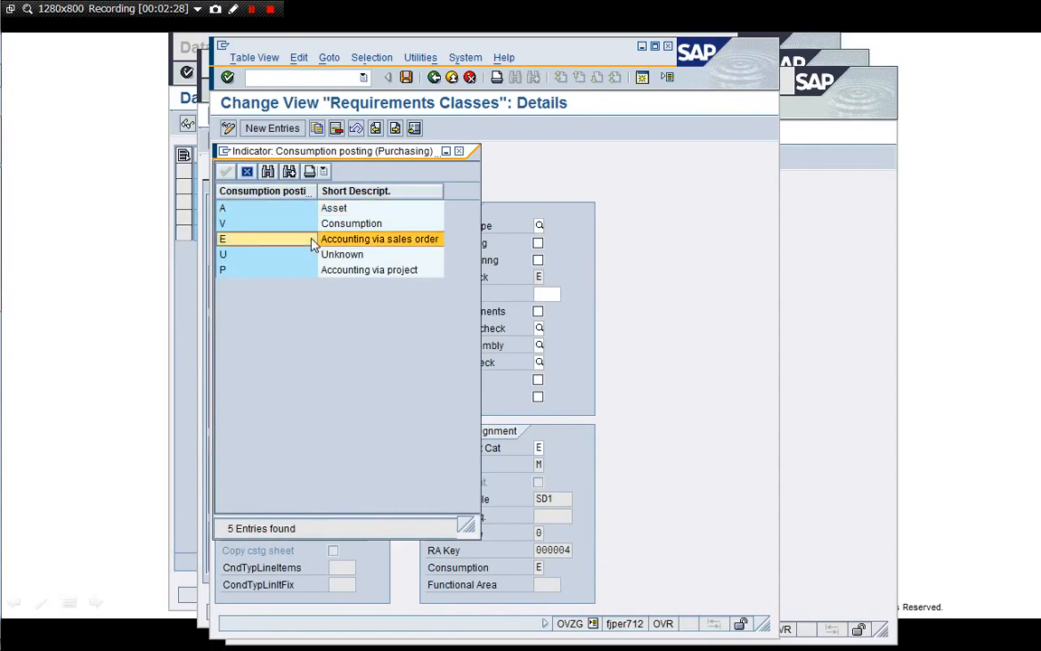
{"action": "left_click", "coordinate": [248, 172]}
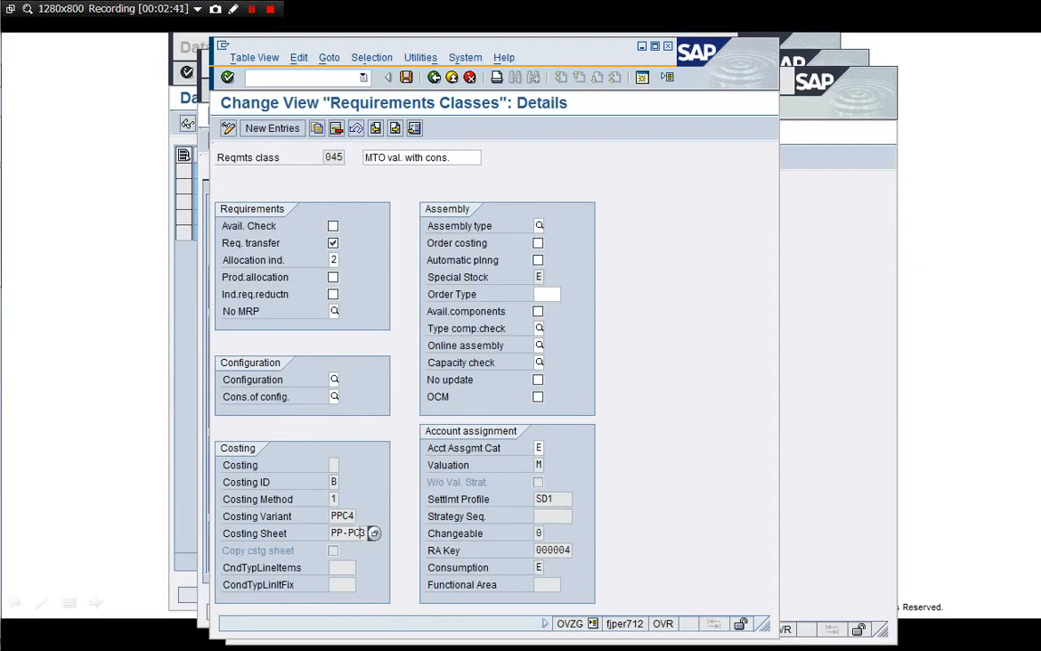
Review the costing ID options, noting B Automatic costing and marking
{"action": "left_click", "coordinate": [338, 483]}
{"action": "left_click", "coordinate": [342, 484]}
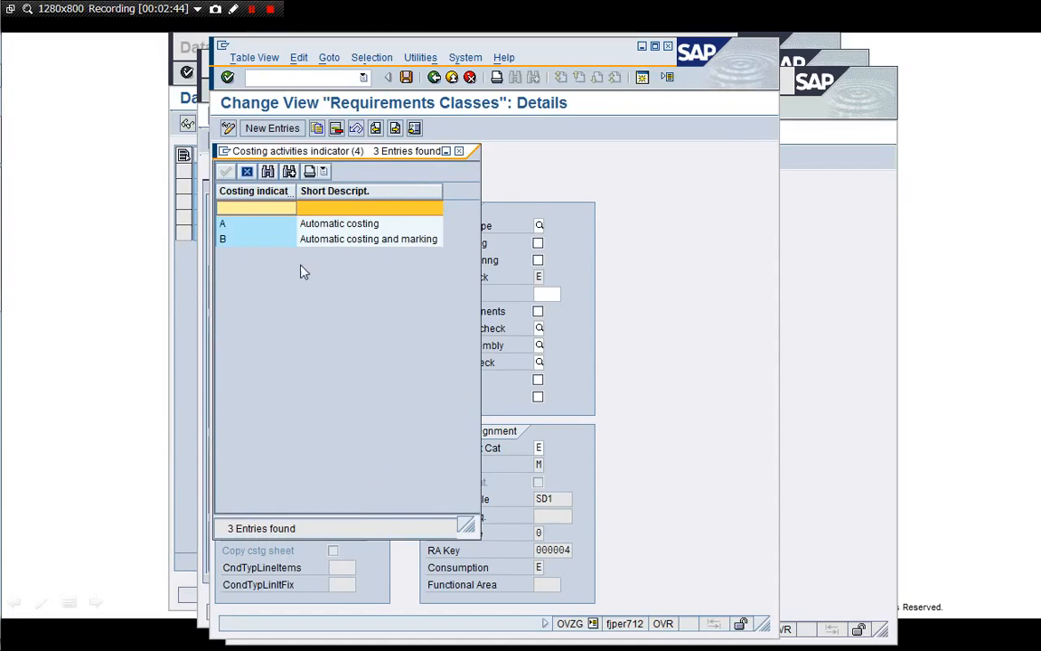
{"action": "left_click", "coordinate": [271, 240]}
{"action": "left_click_drag", "start_coordinate": [287, 150], "coordinate": [566, 199]}
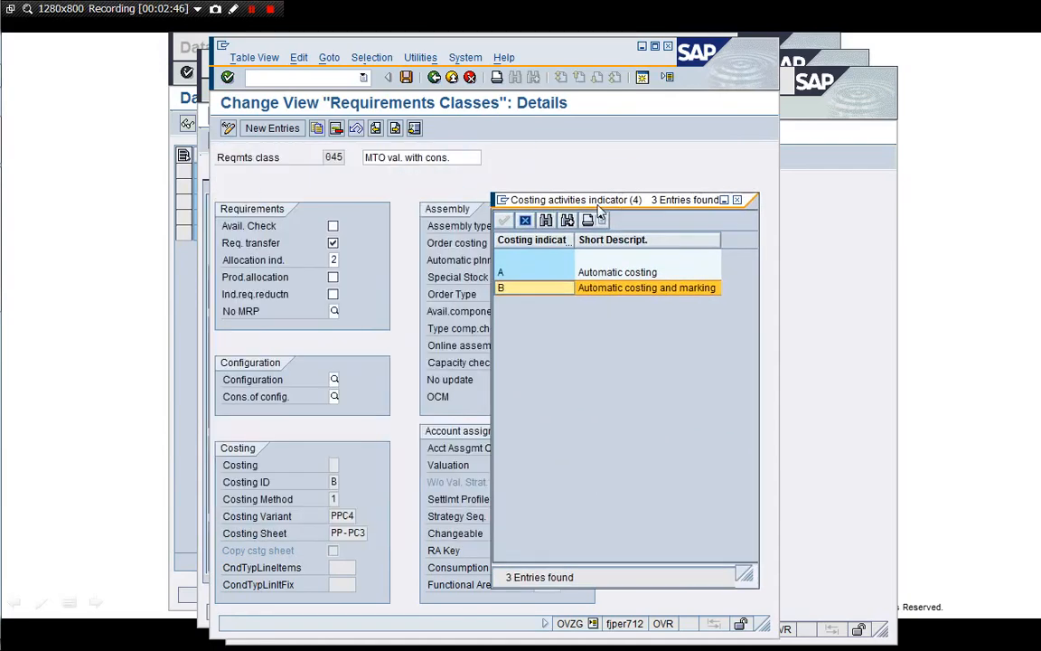
{"action": "left_click", "coordinate": [527, 222]}
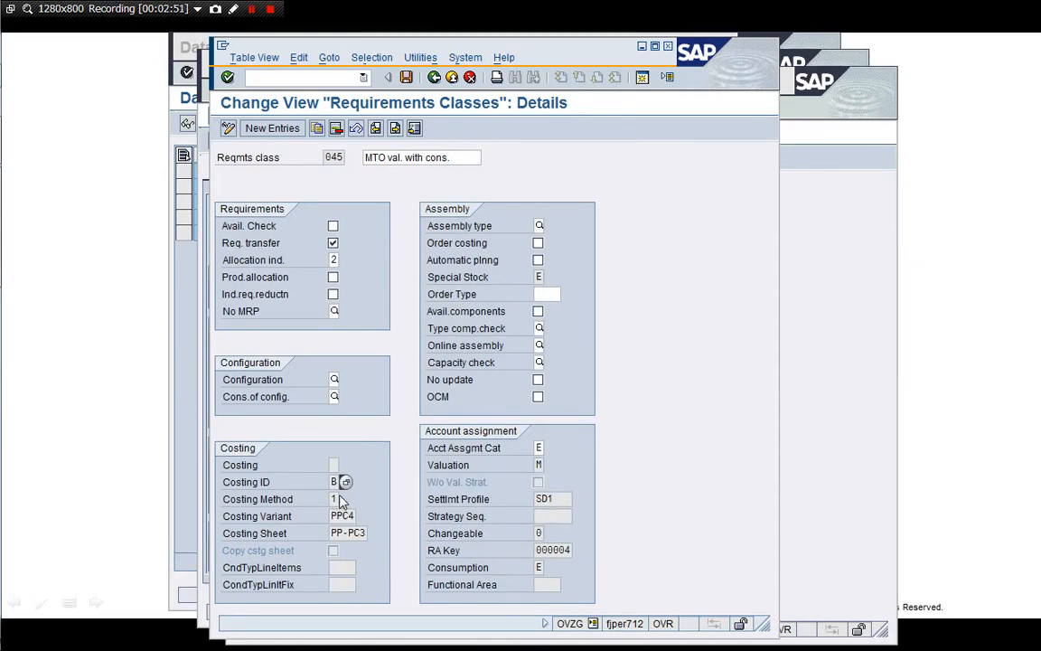
Check the costing methods and costing sheet PP-PC3, then close the session with /i
{"action": "left_click", "coordinate": [344, 499]}
{"action": "left_click", "coordinate": [346, 498]}
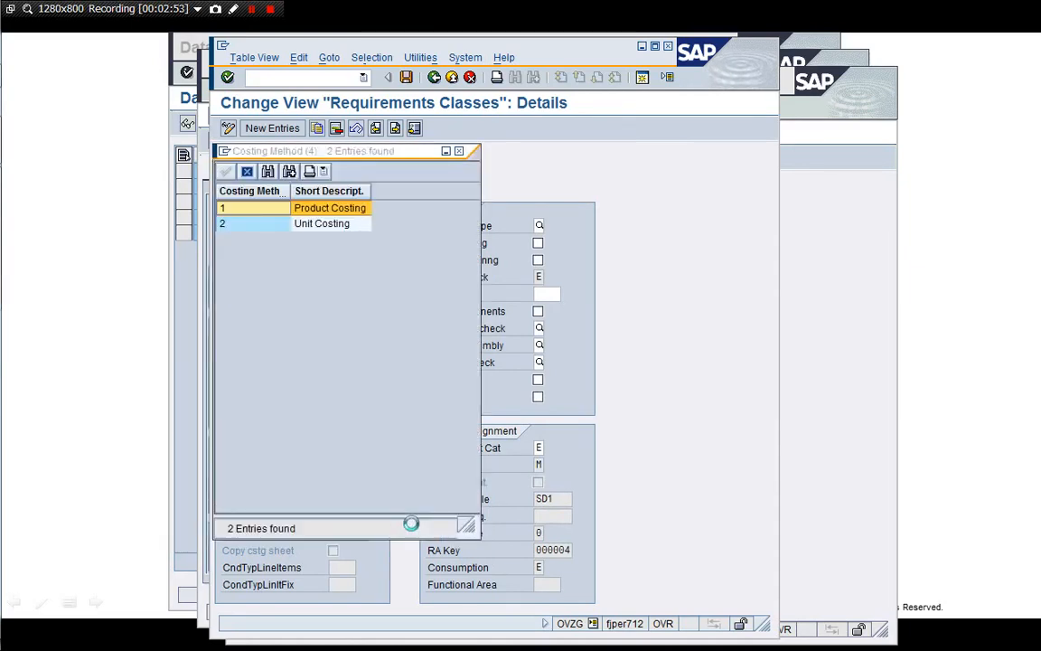
{"action": "left_click", "coordinate": [248, 173]}
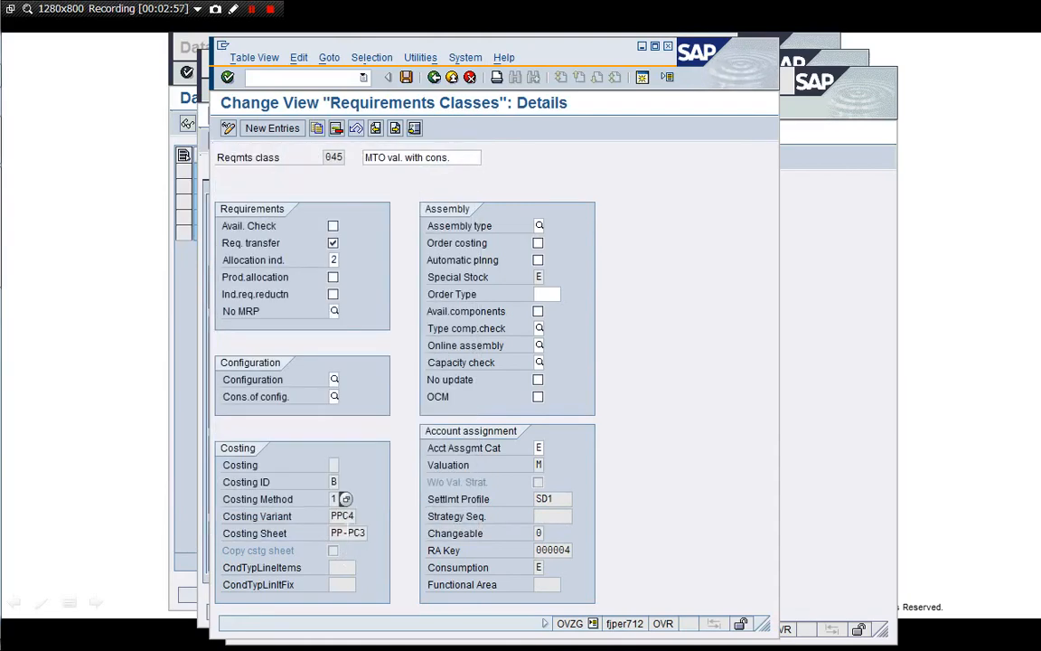
{"action": "left_click", "coordinate": [348, 532]}
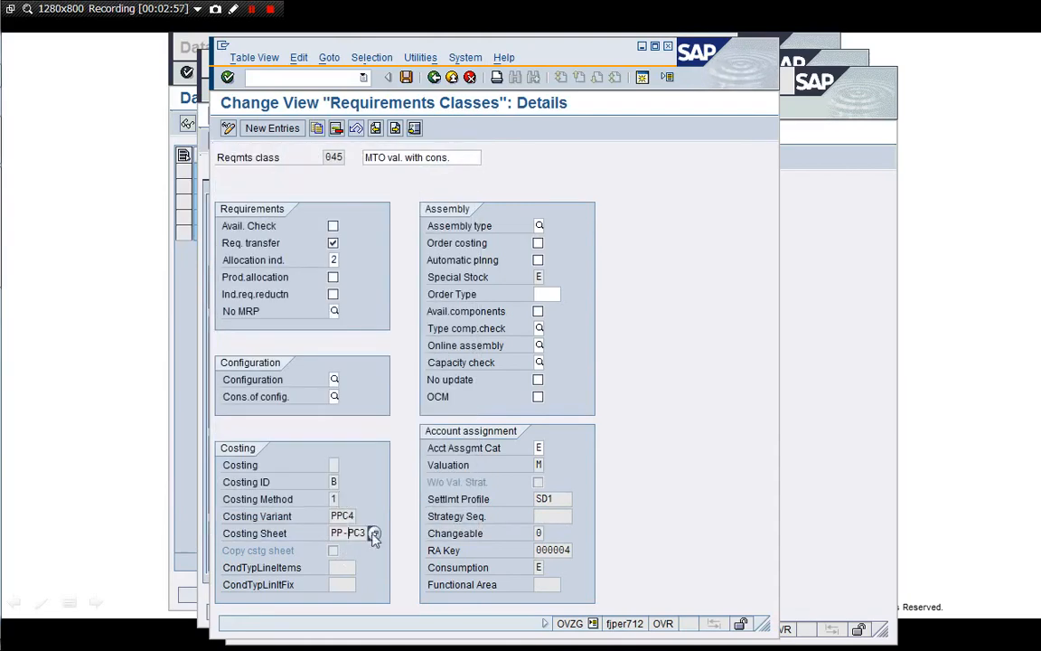
{"action": "left_click", "coordinate": [336, 77]}
{"action": "type", "text": "/i"}
{"action": "key", "text": "Return"}
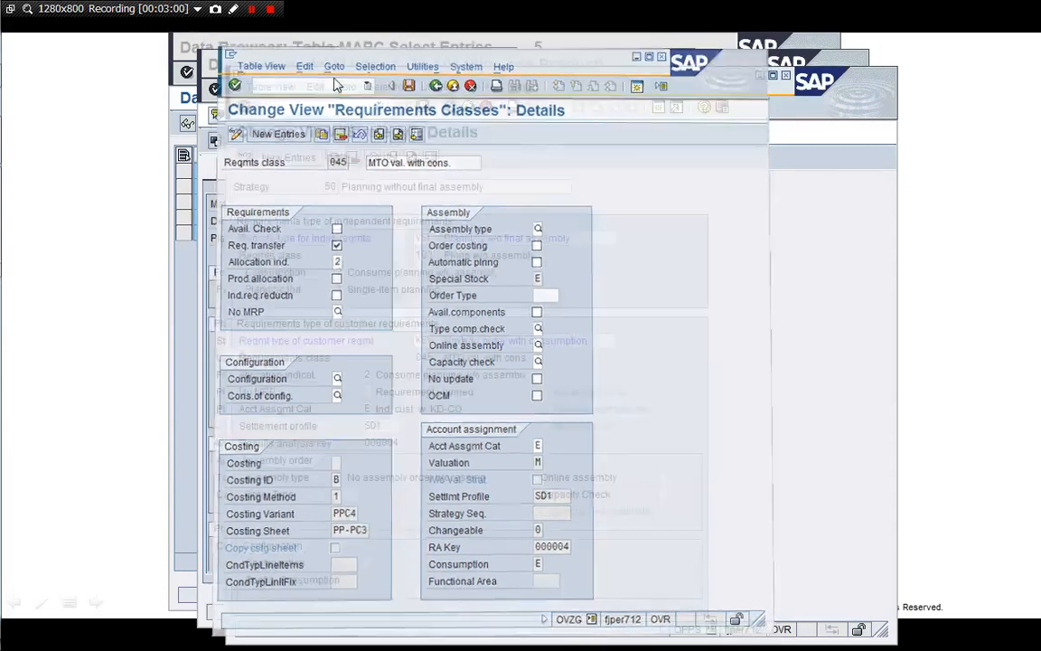
Close the strategy session and view M100531071-A01's Accounting 1 data, sales-order stock class 792E
{"action": "left_click", "coordinate": [336, 106]}
{"action": "type", "text": "/"}
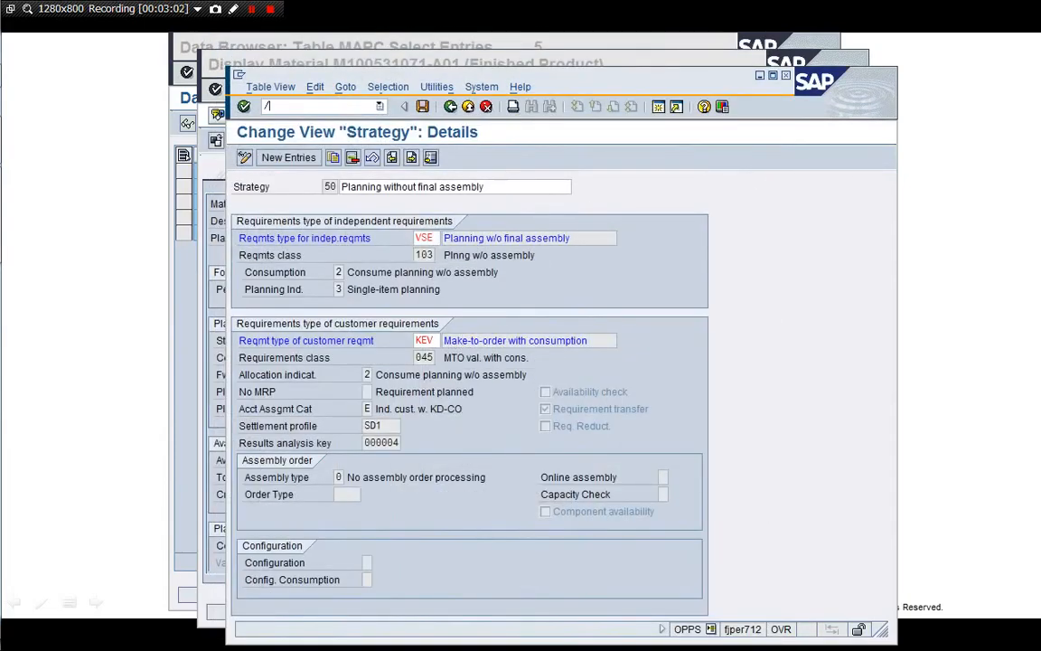
{"action": "type", "text": "i"}
{"action": "key", "text": "Return"}
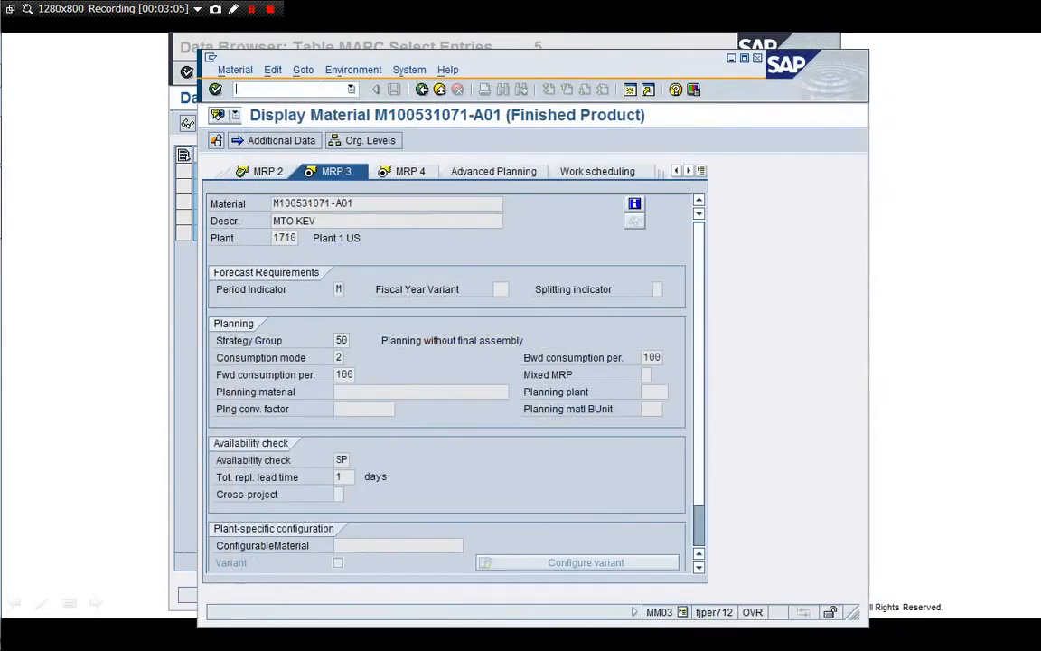
{"action": "left_click", "coordinate": [701, 171]}
{"action": "left_click", "coordinate": [737, 459]}
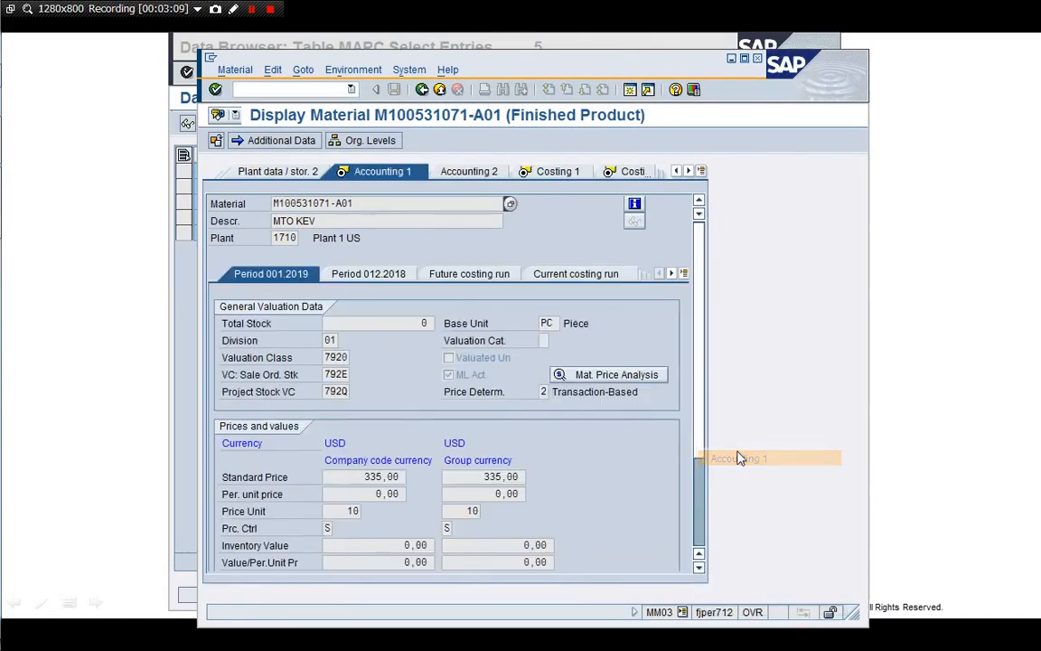
{"action": "left_click", "coordinate": [345, 374]}
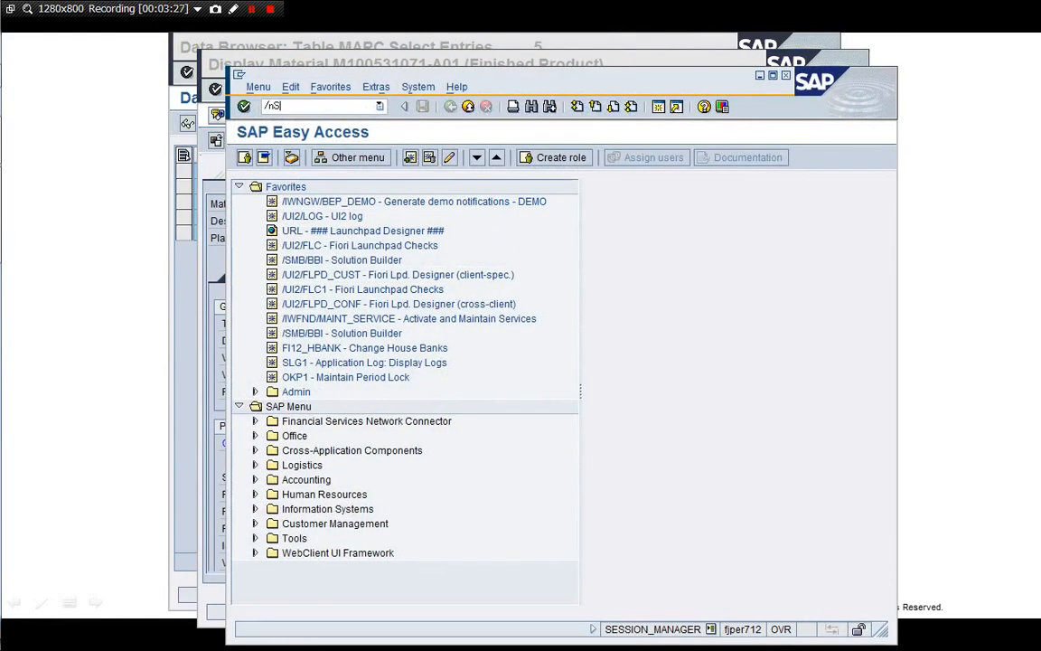
Open SE16 for table MBEW and enter valuation area 1710
{"action": "key", "text": "Return"}
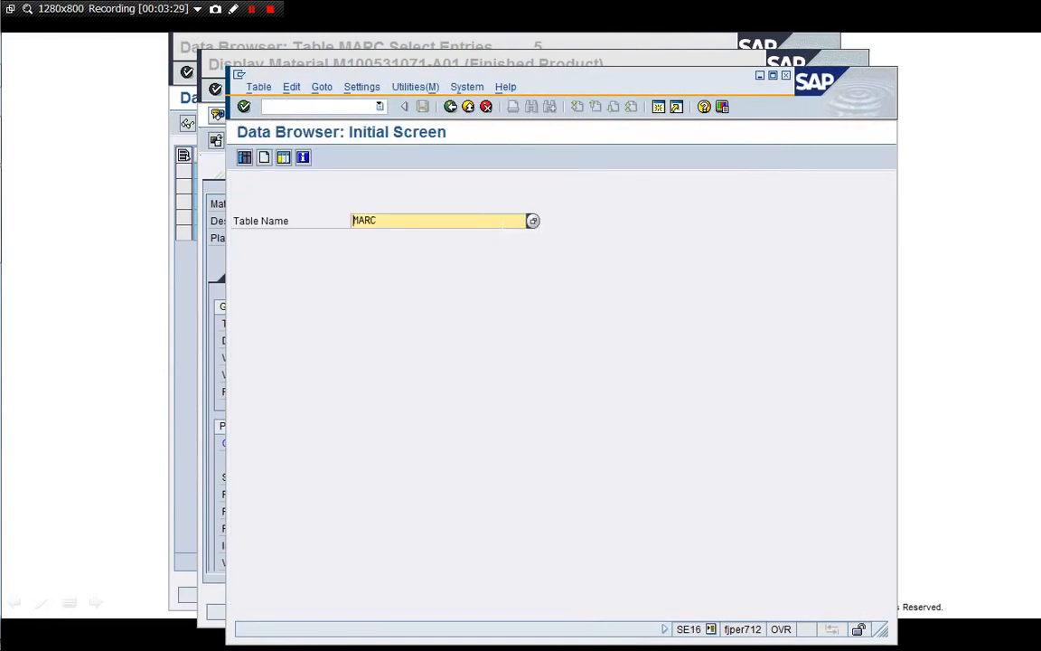
{"action": "type", "text": "EW"}
{"action": "key", "text": "Return"}
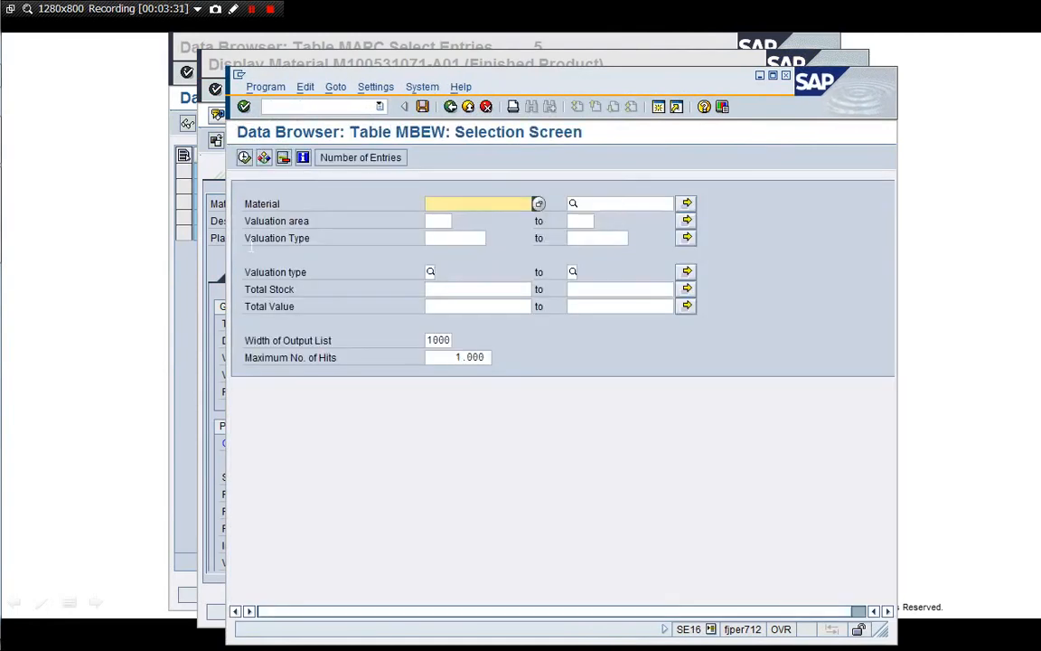
{"action": "left_click", "coordinate": [435, 220]}
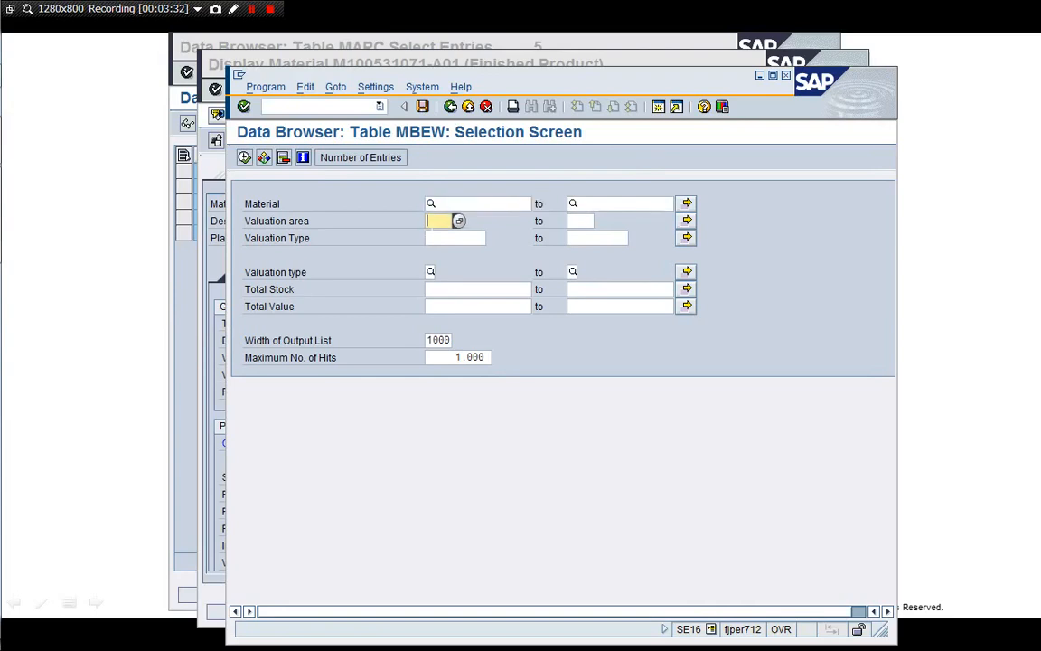
{"action": "type", "text": "1710"}
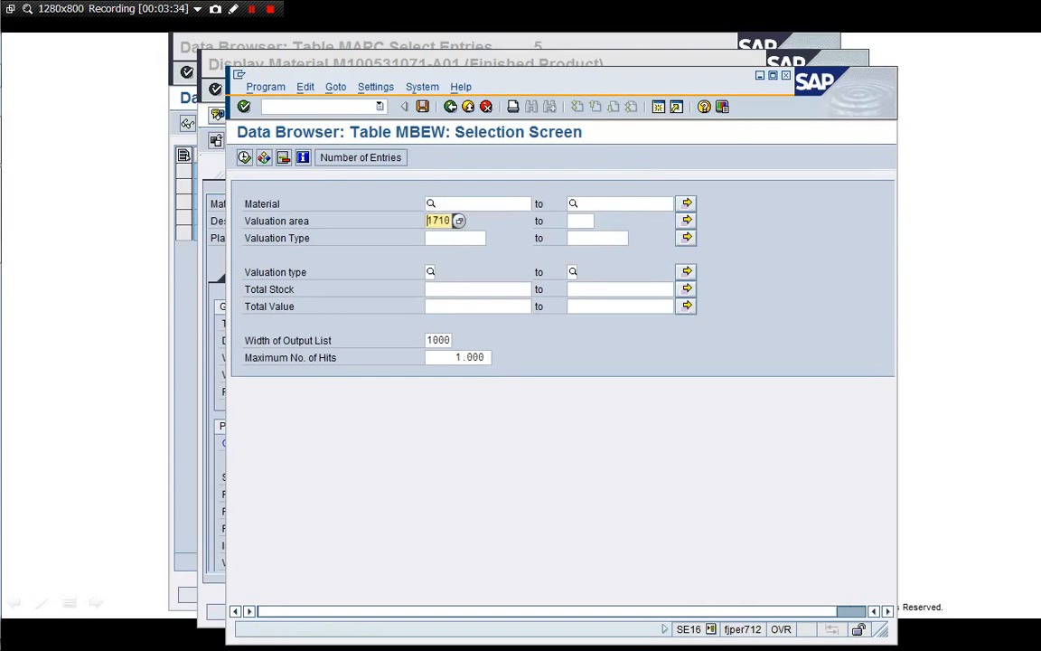
{"action": "key", "text": "shift+Tab"}
Set materials M100531071-A00 to M100531071-Z99 and run the MBEW selection
{"action": "left_click", "coordinate": [439, 207]}
{"action": "key", "text": "Down"}
{"action": "key", "text": "Return"}
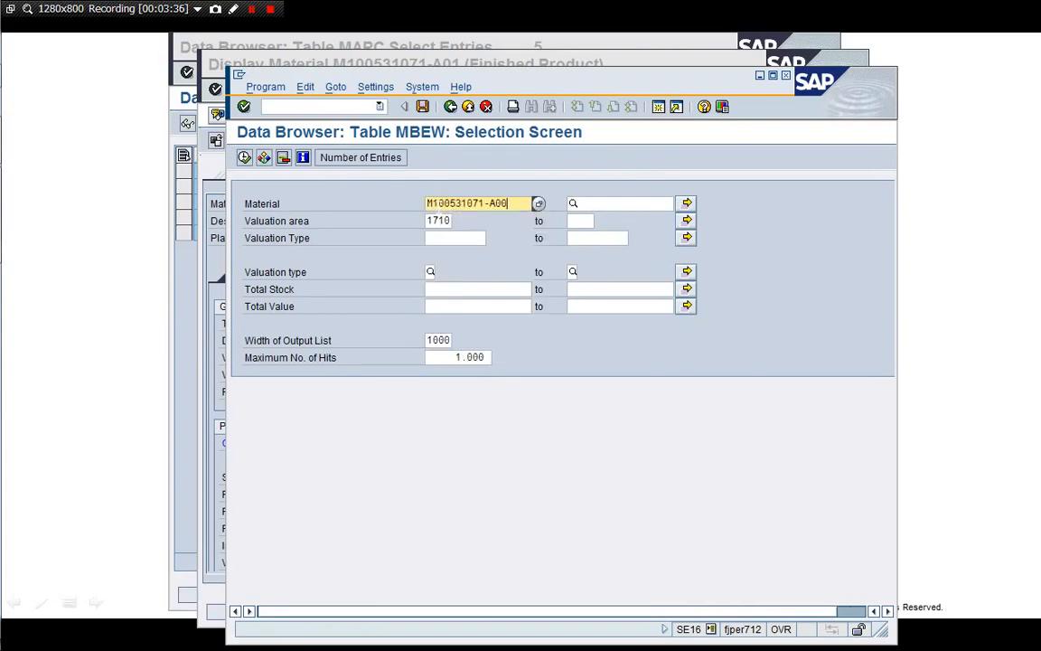
{"action": "key", "text": "Tab"}
{"action": "key", "text": "BackSpace"}
{"action": "key", "text": "Down"}
{"action": "key", "text": "Return"}
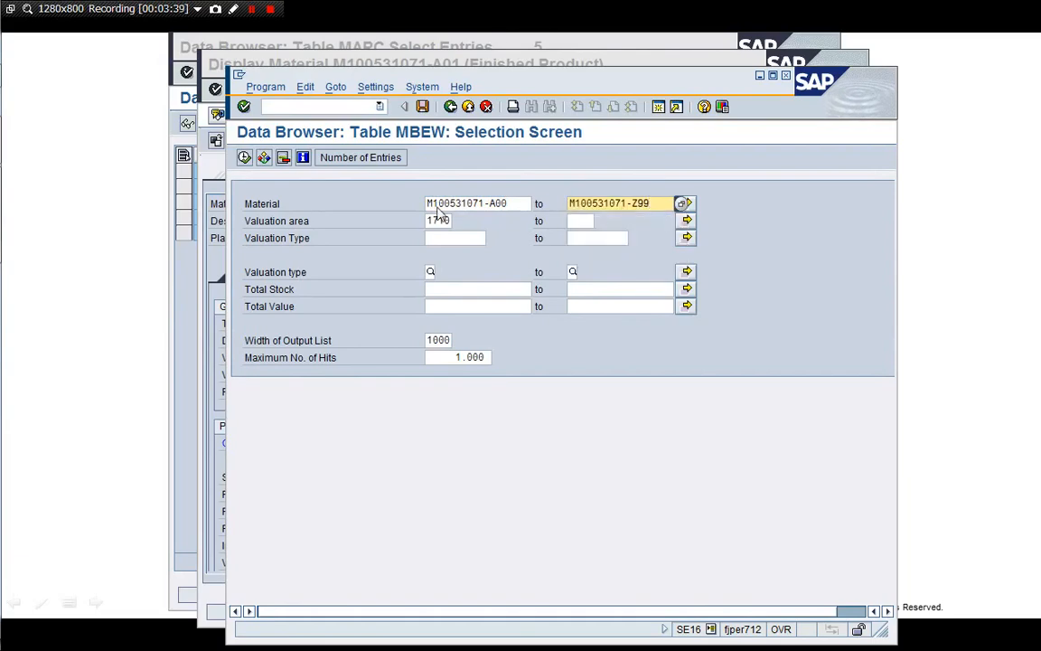
{"action": "left_click", "coordinate": [243, 157]}
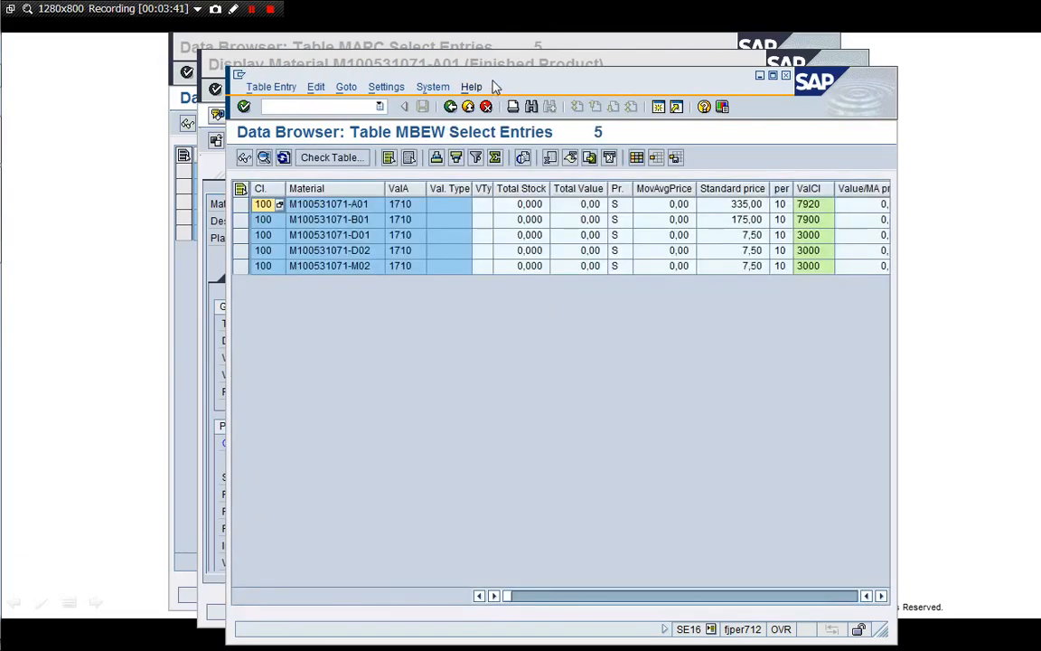
Scroll the MBEW results right to bring the VCI S and VCI P columns into view
{"action": "left_click_drag", "start_coordinate": [495, 86], "coordinate": [377, 74]}
{"action": "left_click", "coordinate": [719, 254]}
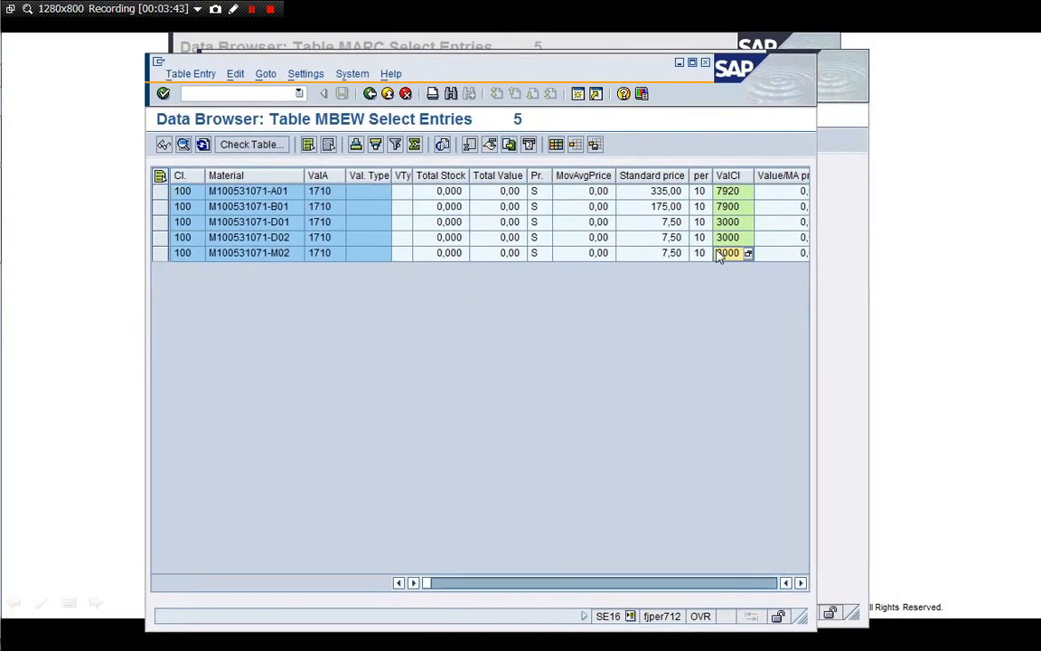
{"action": "left_click", "coordinate": [749, 588]}
{"action": "left_click", "coordinate": [748, 589]}
{"action": "left_click", "coordinate": [748, 588]}
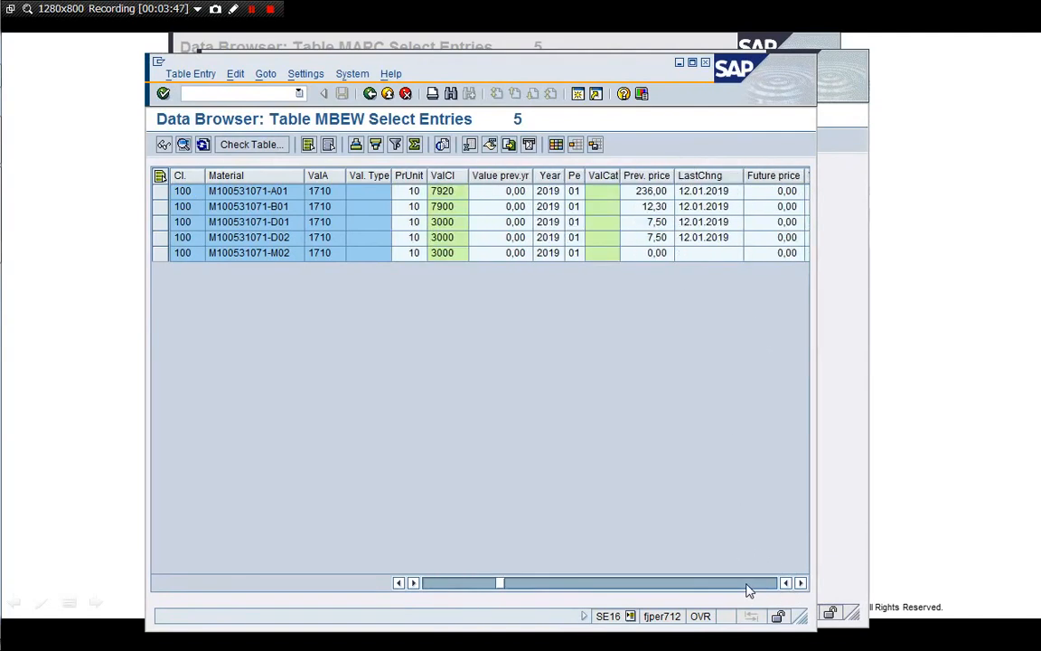
{"action": "left_click", "coordinate": [748, 588]}
{"action": "left_click", "coordinate": [748, 589]}
{"action": "left_click", "coordinate": [748, 588]}
{"action": "left_click", "coordinate": [716, 588]}
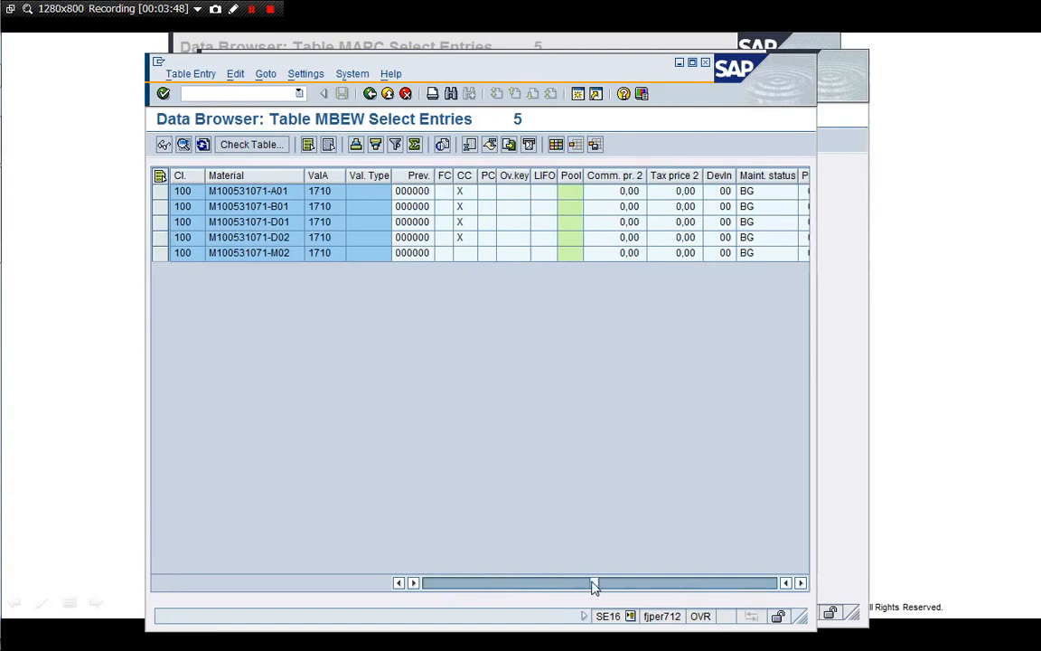
{"action": "left_click_drag", "start_coordinate": [595, 582], "coordinate": [768, 583]}
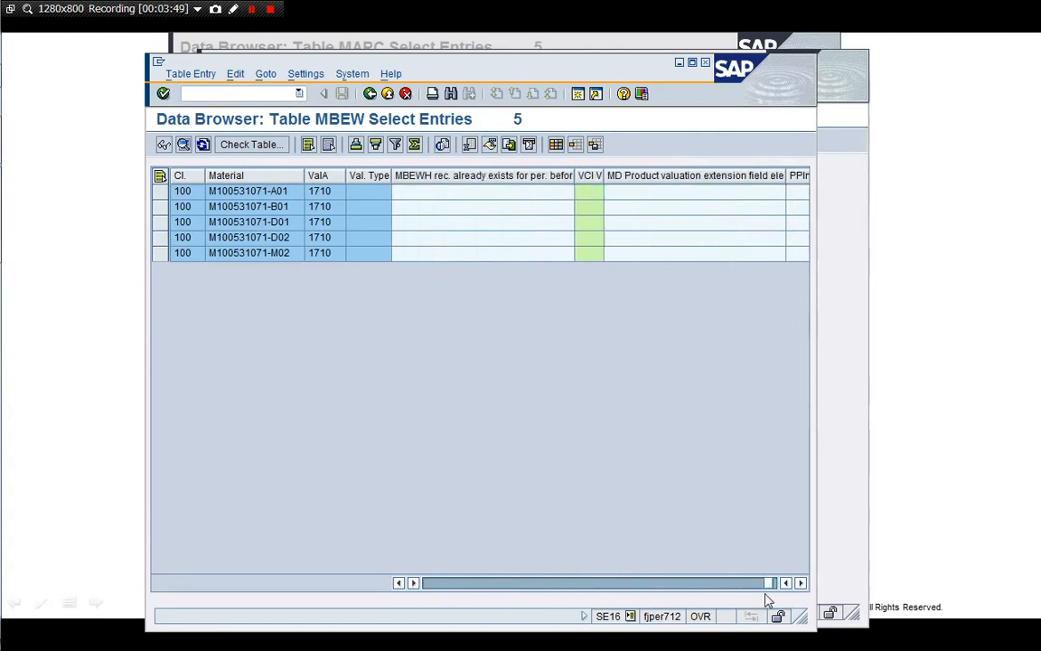
{"action": "left_click", "coordinate": [598, 583]}
Check sales-order stock class 300E and project stock class 300Q for M02, then open a new session
{"action": "left_click", "coordinate": [423, 222]}
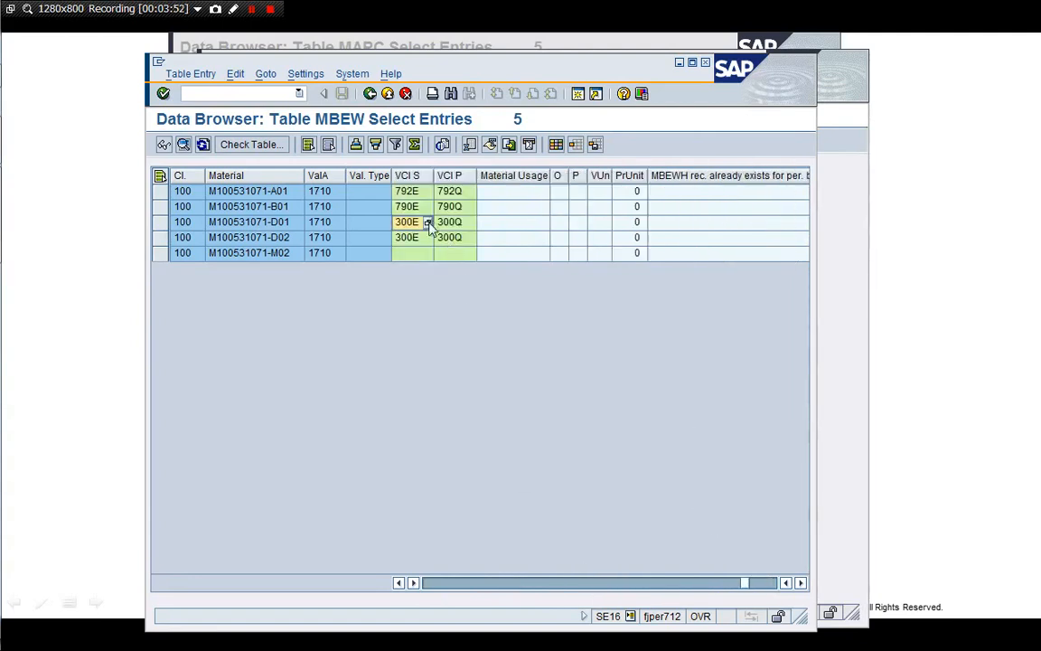
{"action": "left_click", "coordinate": [421, 238]}
{"action": "left_click", "coordinate": [262, 253]}
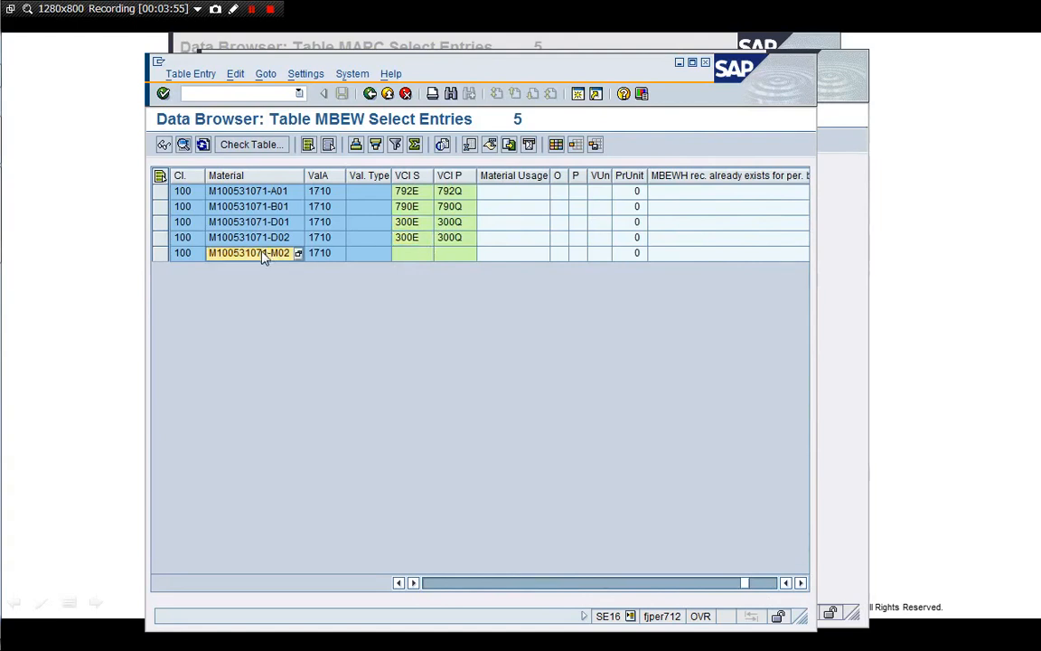
{"action": "left_click", "coordinate": [163, 253]}
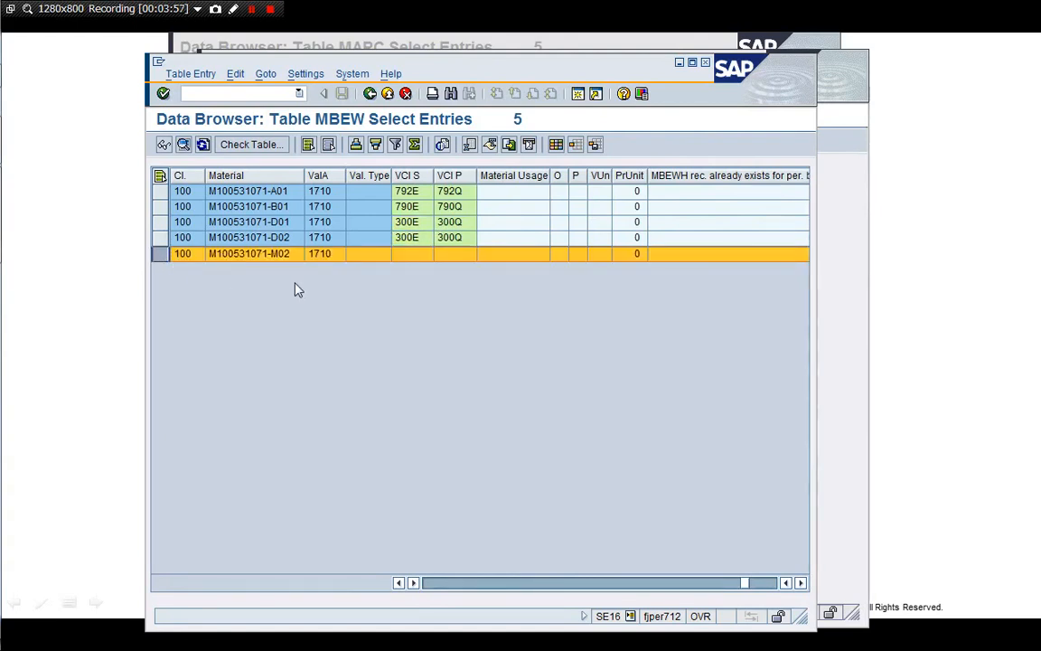
{"action": "left_click", "coordinate": [461, 237]}
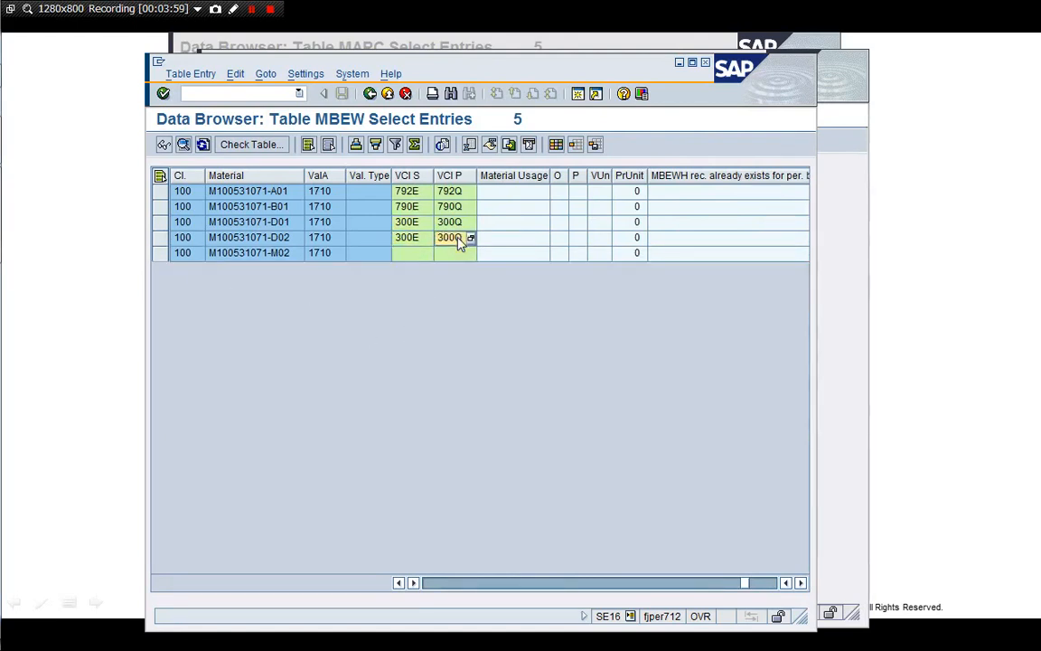
{"action": "left_click", "coordinate": [577, 96]}
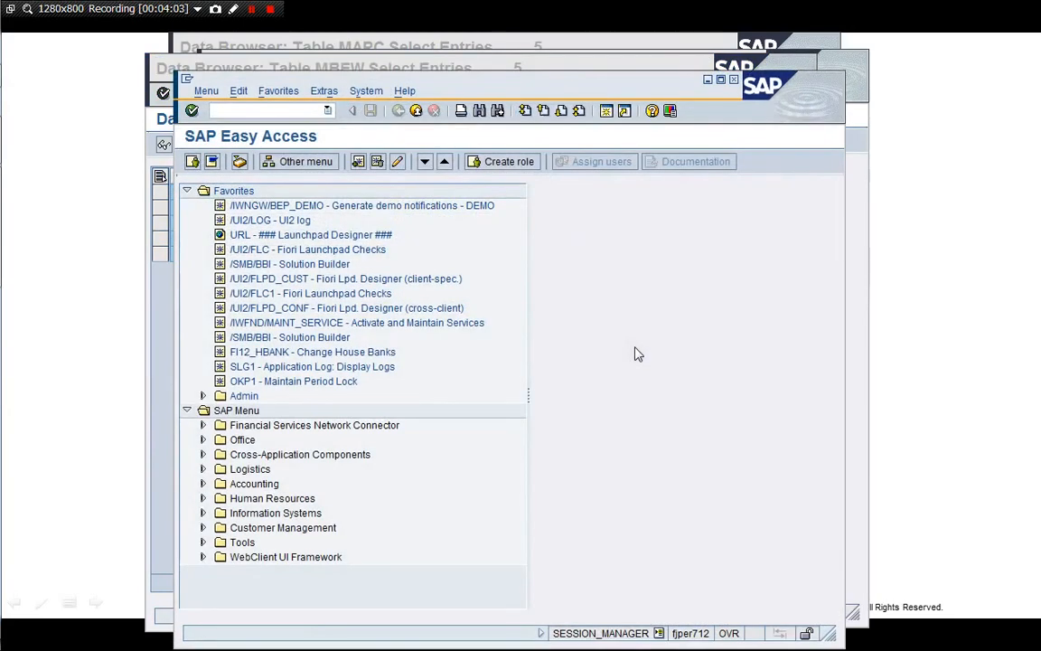
Review the BSX inventory posting accounts for chart of accounts YCOA in OBYC, then page to GBB
{"action": "type", "text": "/nOBYC"}
{"action": "key", "text": "Return"}
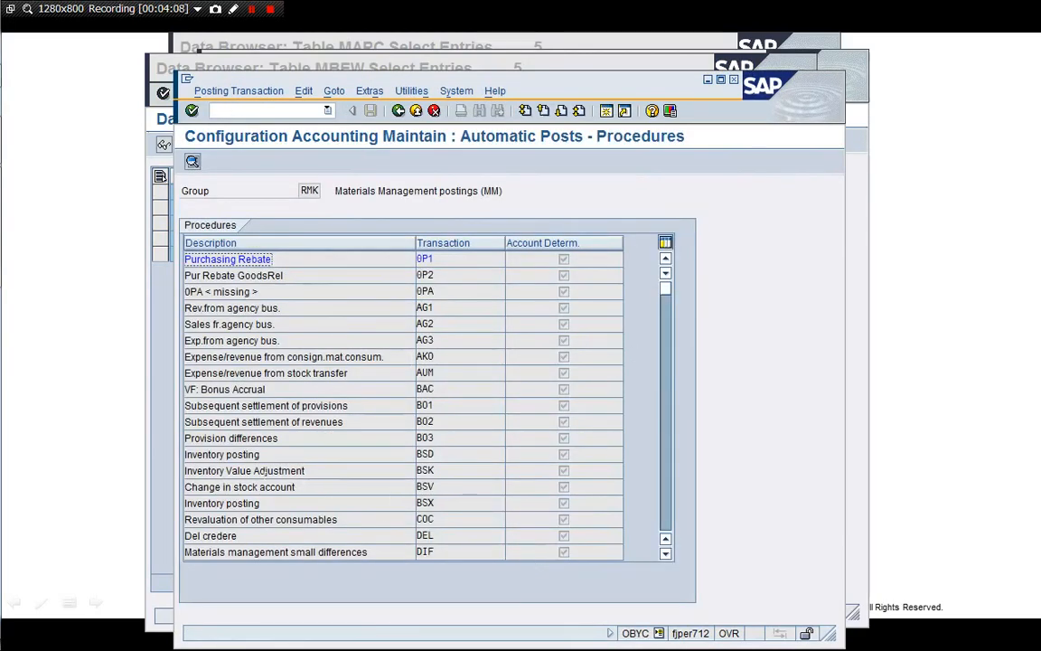
{"action": "double_click", "coordinate": [252, 504]}
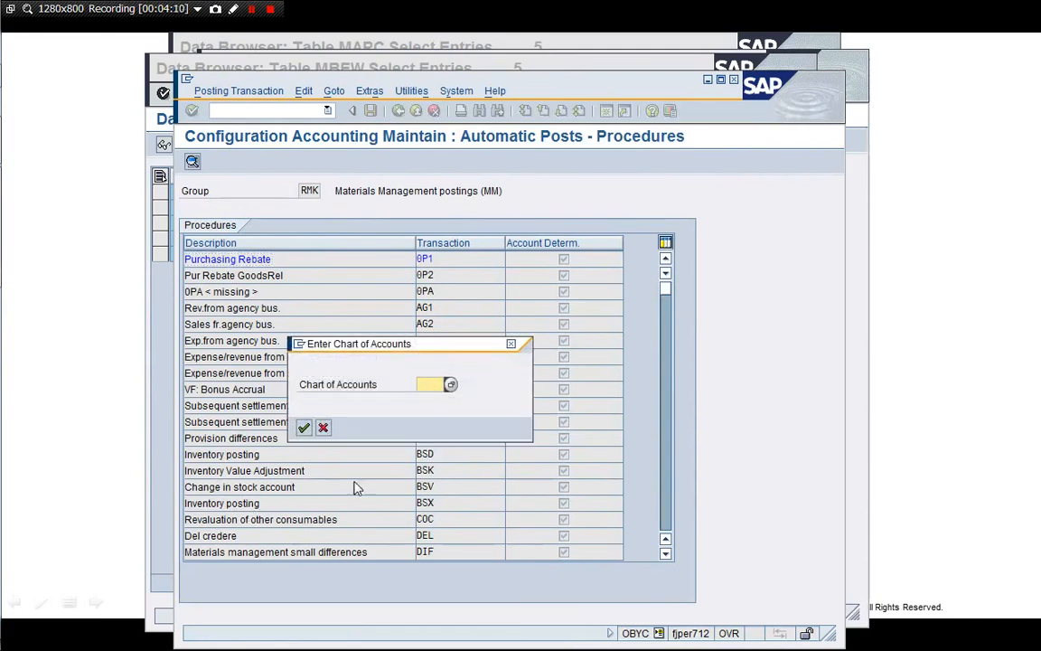
{"action": "type", "text": "YCOA"}
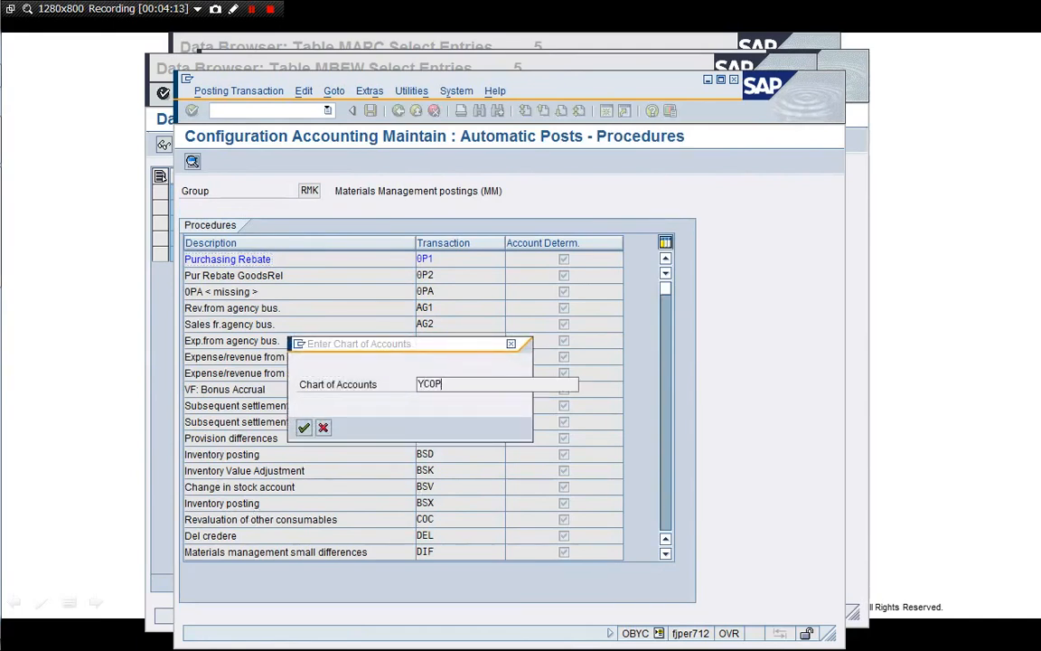
{"action": "key", "text": "Return"}
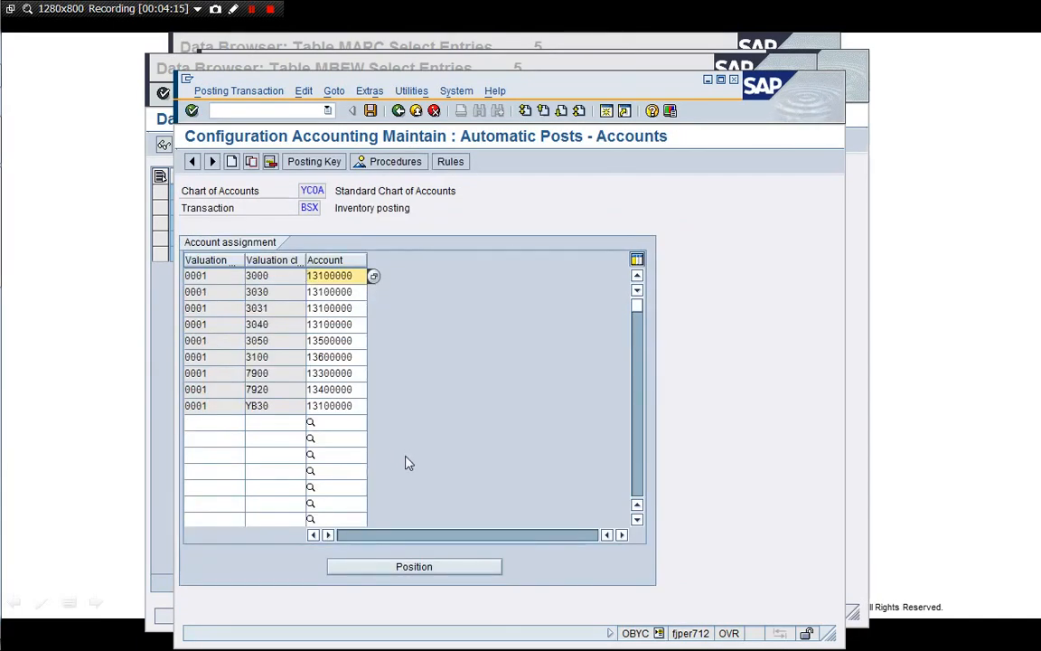
{"action": "left_click", "coordinate": [398, 111]}
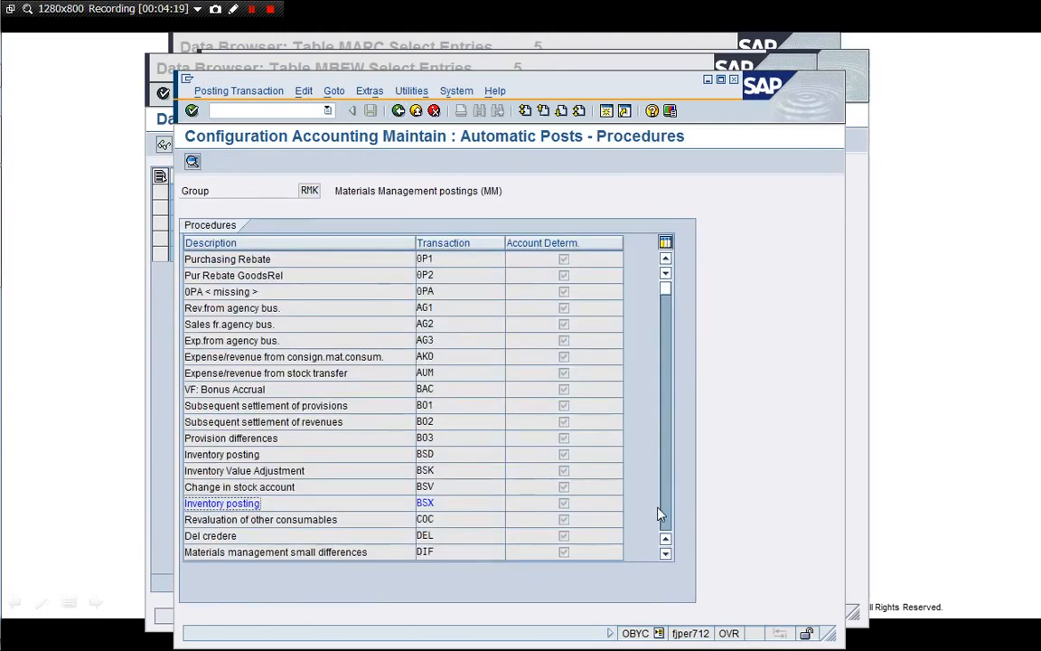
{"action": "left_click", "coordinate": [659, 514]}
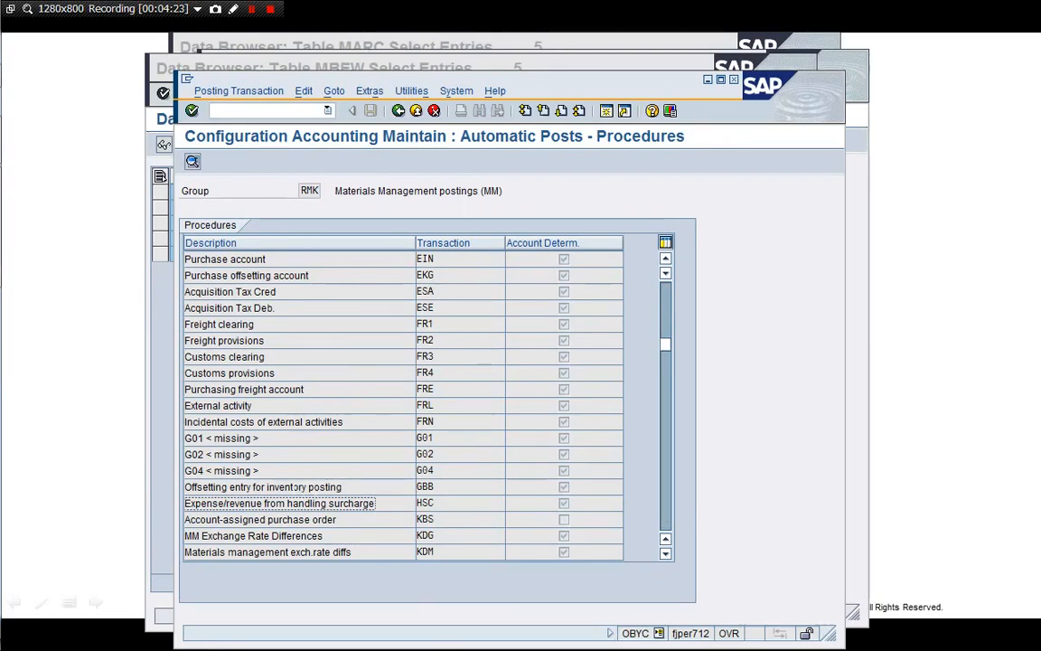
Open the GBB account assignments and check debit and credit accounts for classes 790E and 790Q
{"action": "double_click", "coordinate": [271, 486]}
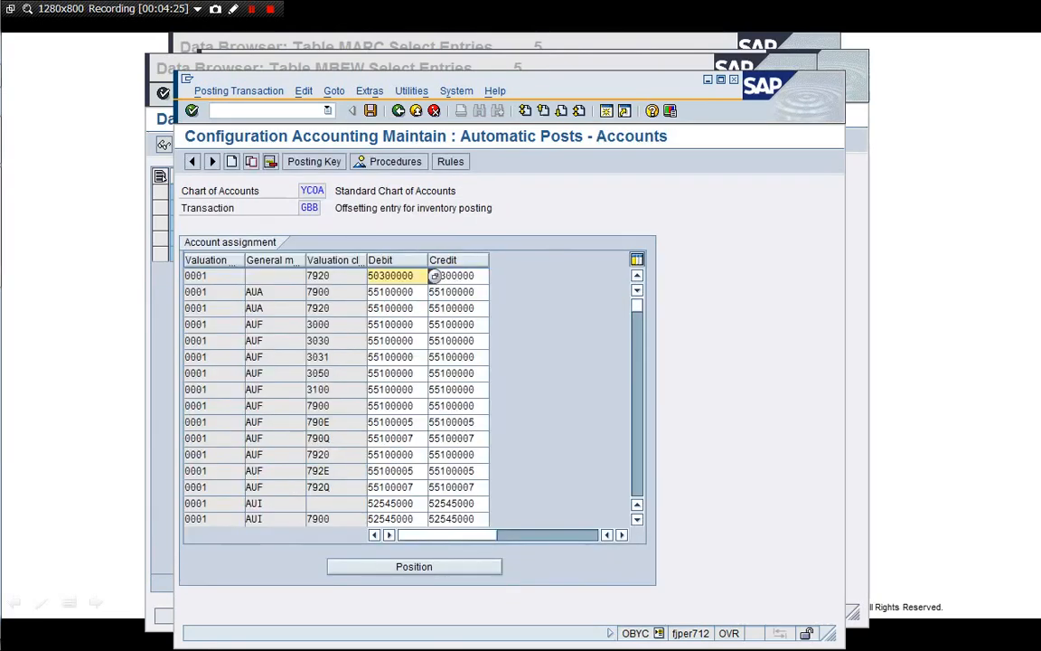
{"action": "left_click", "coordinate": [366, 422]}
{"action": "left_click", "coordinate": [375, 422]}
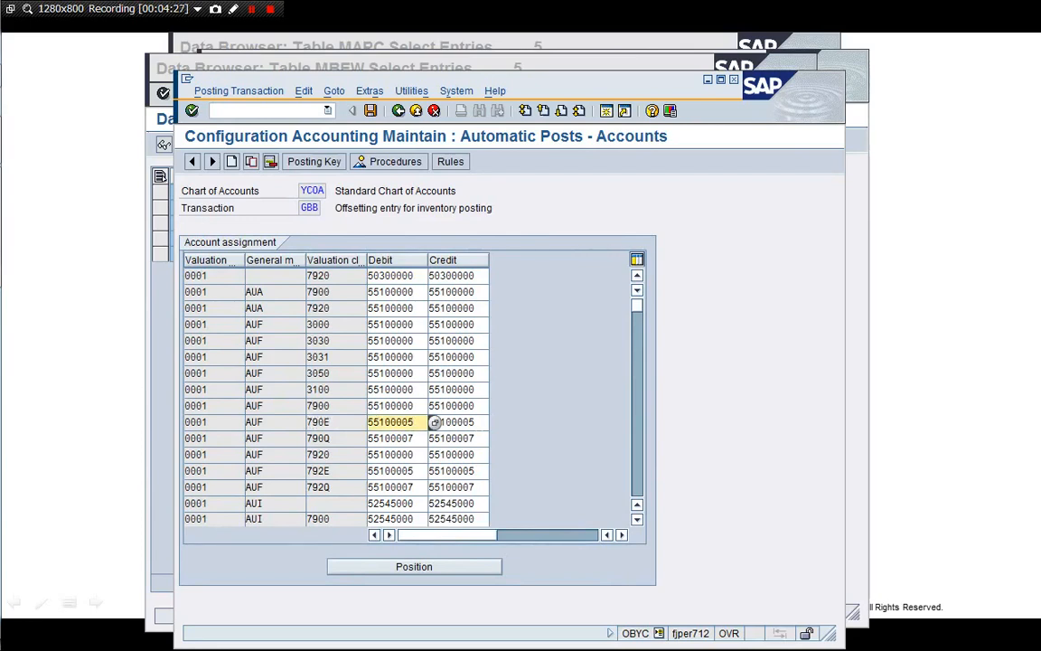
{"action": "left_click", "coordinate": [434, 422]}
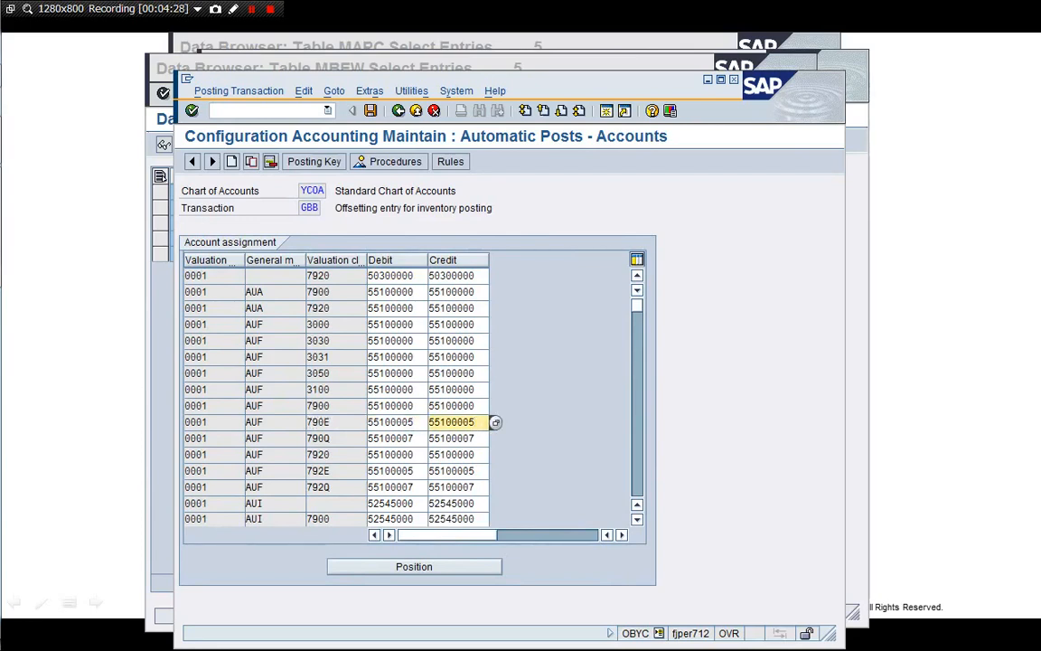
{"action": "left_click", "coordinate": [374, 422]}
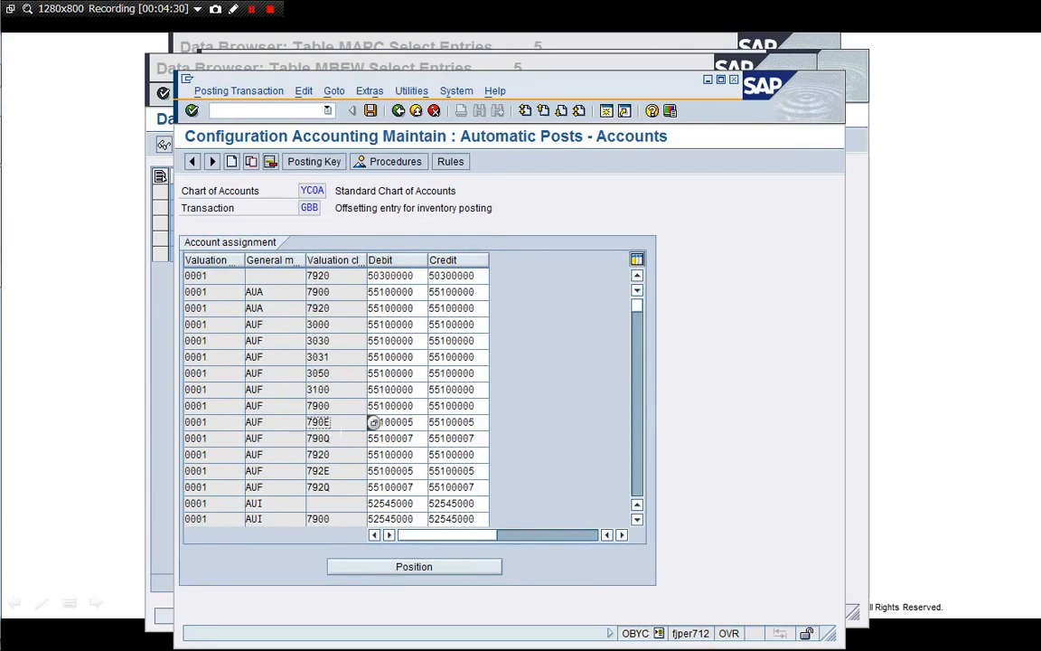
{"action": "left_click", "coordinate": [373, 438]}
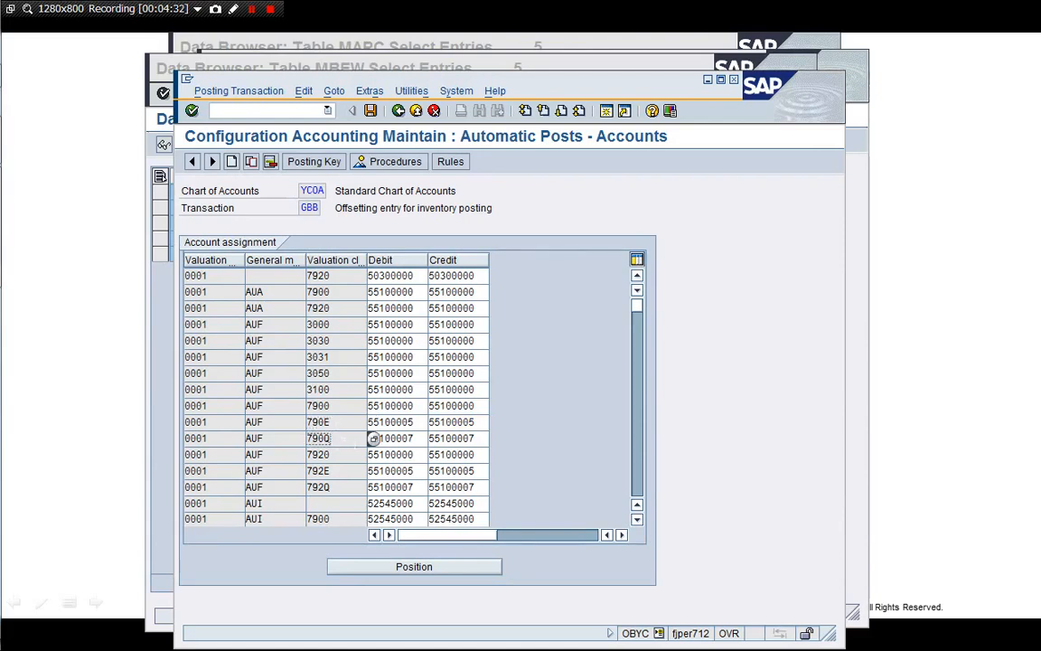
{"action": "left_click", "coordinate": [373, 439]}
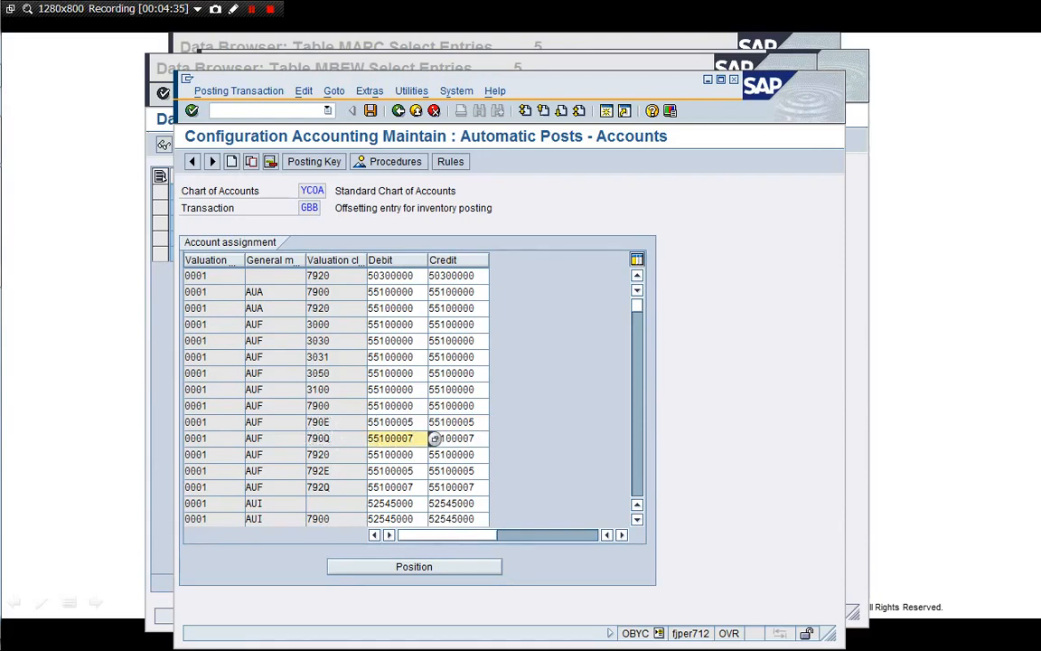
{"action": "left_click", "coordinate": [373, 438]}
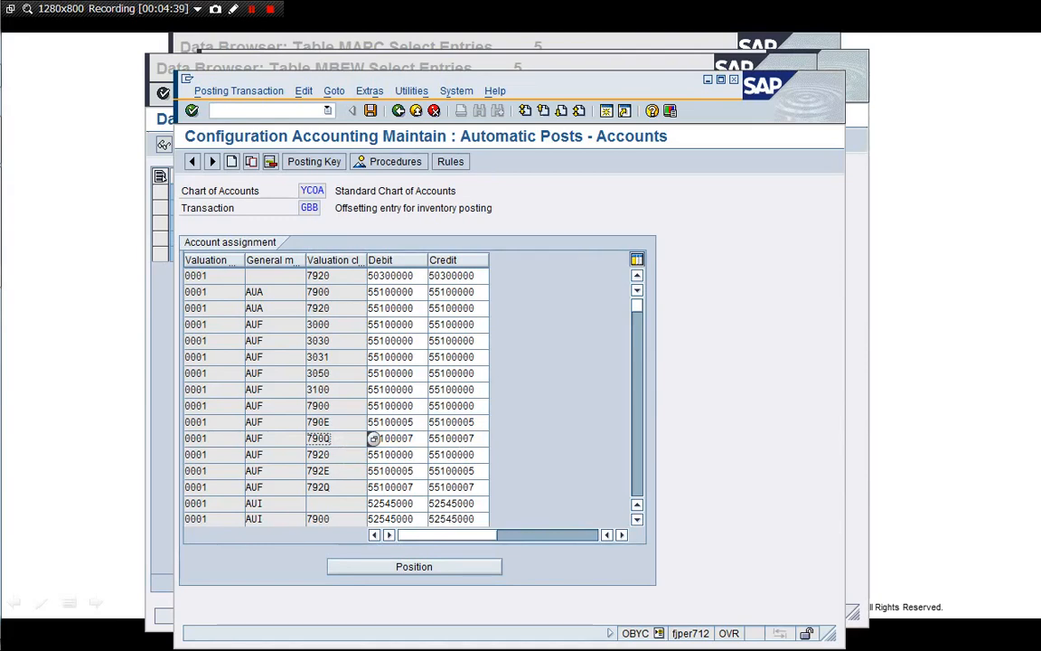
{"action": "left_click", "coordinate": [488, 422]}
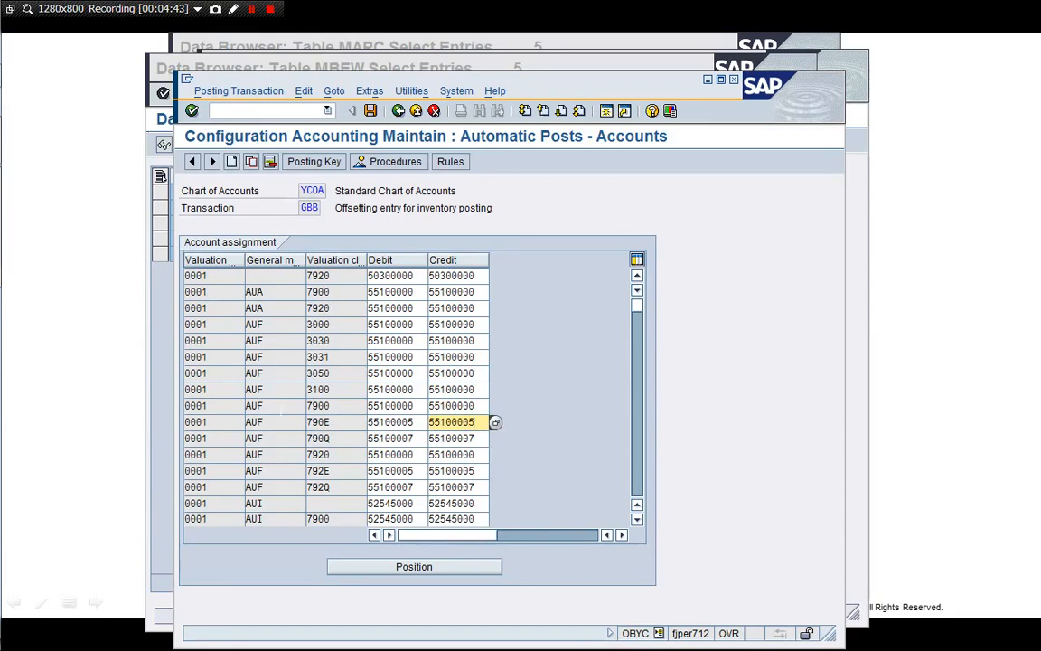
Page through the VAY, VBO and VAX rules, checking accounts for classes 300E, 3030, 790E and 790Q
{"action": "left_click", "coordinate": [640, 483]}
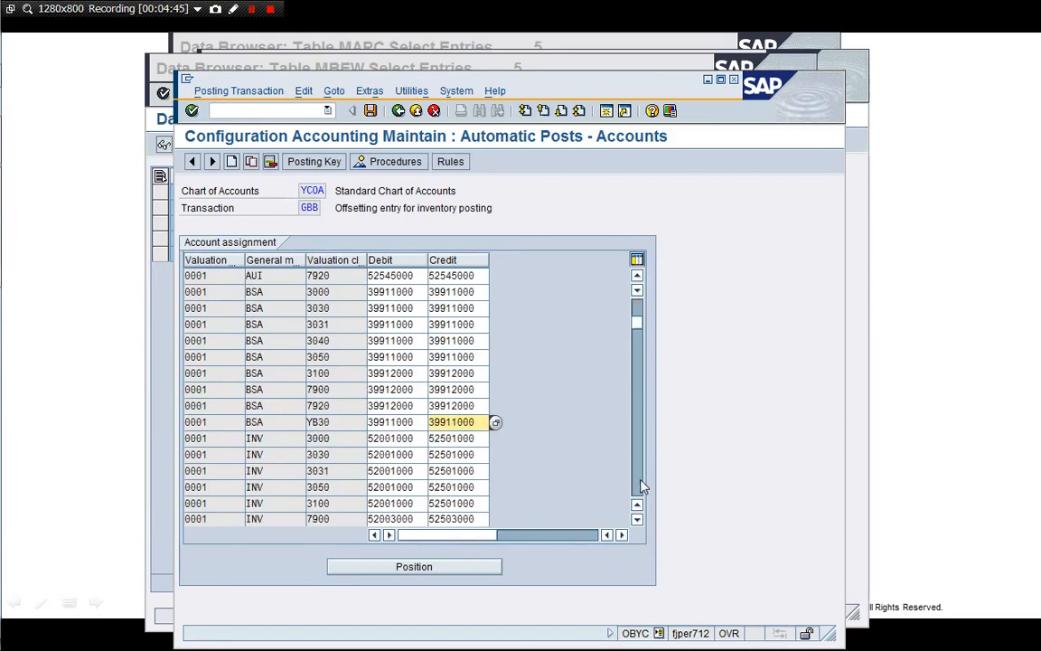
{"action": "left_click", "coordinate": [640, 482]}
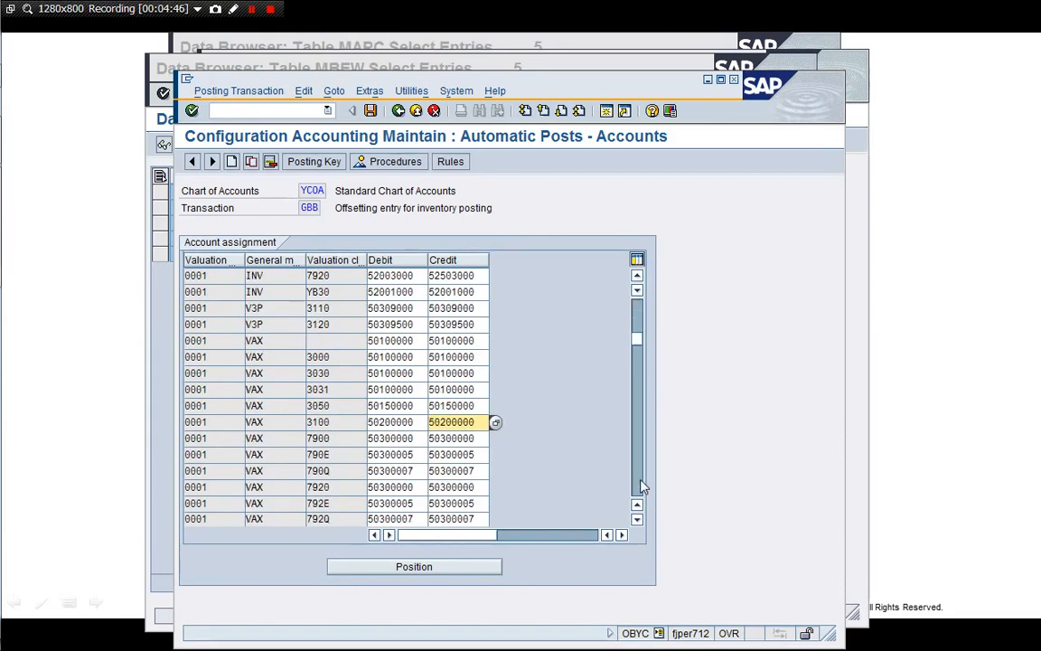
{"action": "left_click", "coordinate": [640, 484]}
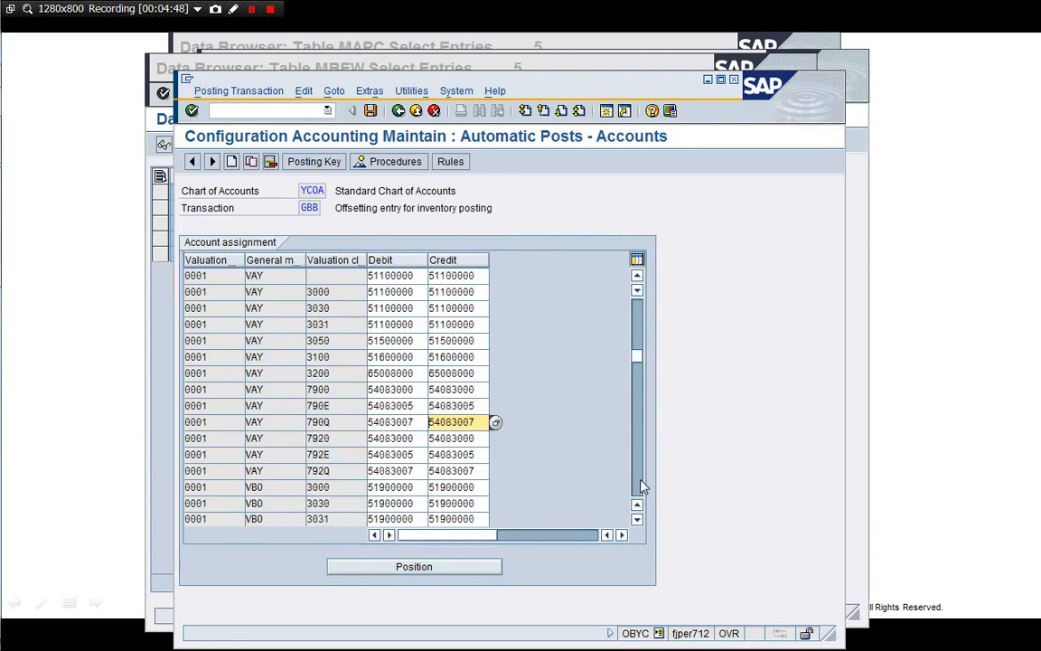
{"action": "left_click", "coordinate": [639, 484]}
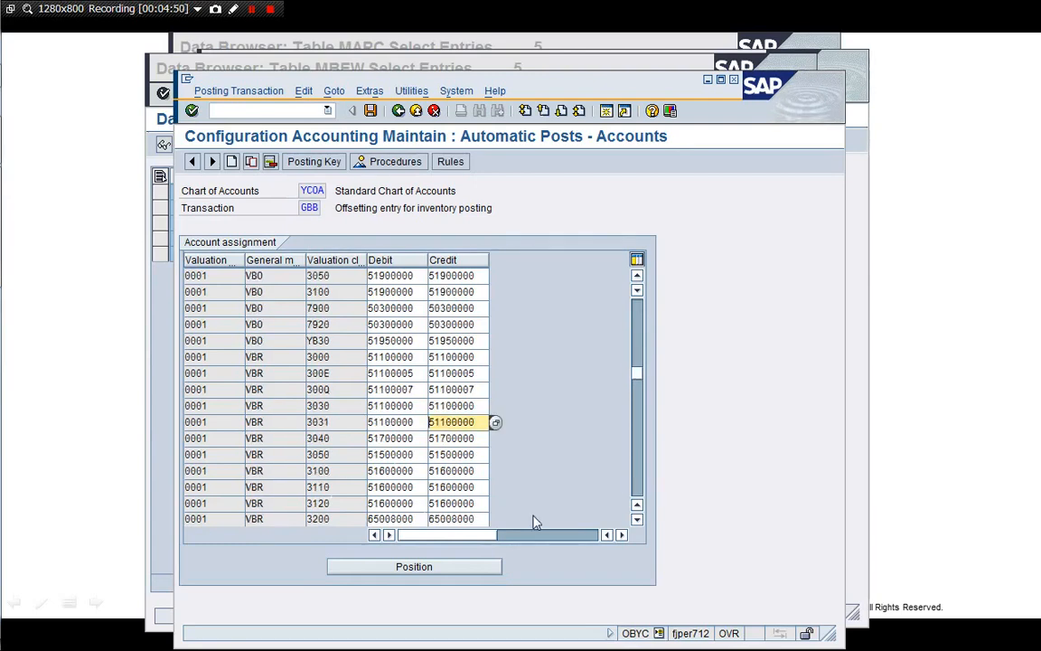
{"action": "left_click", "coordinate": [639, 484]}
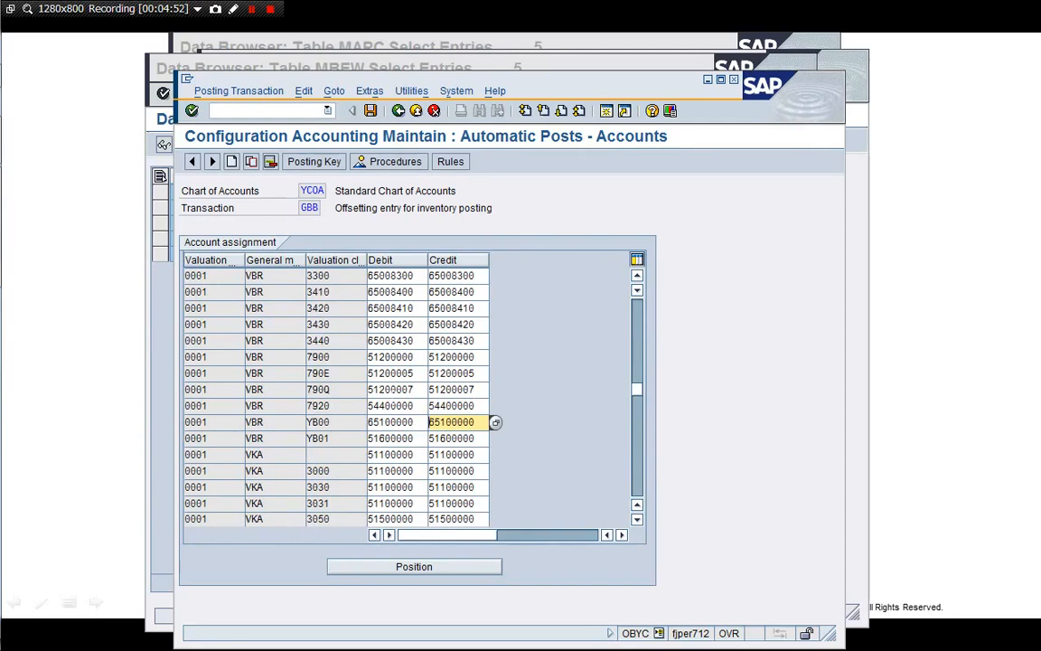
{"action": "left_click", "coordinate": [391, 373]}
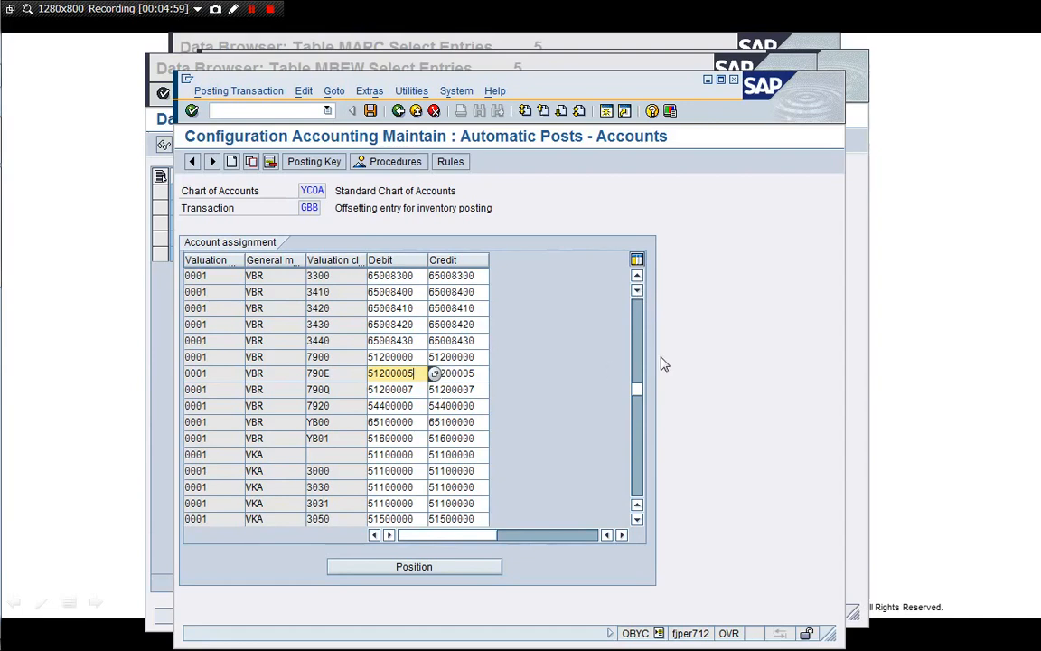
{"action": "left_click", "coordinate": [639, 316]}
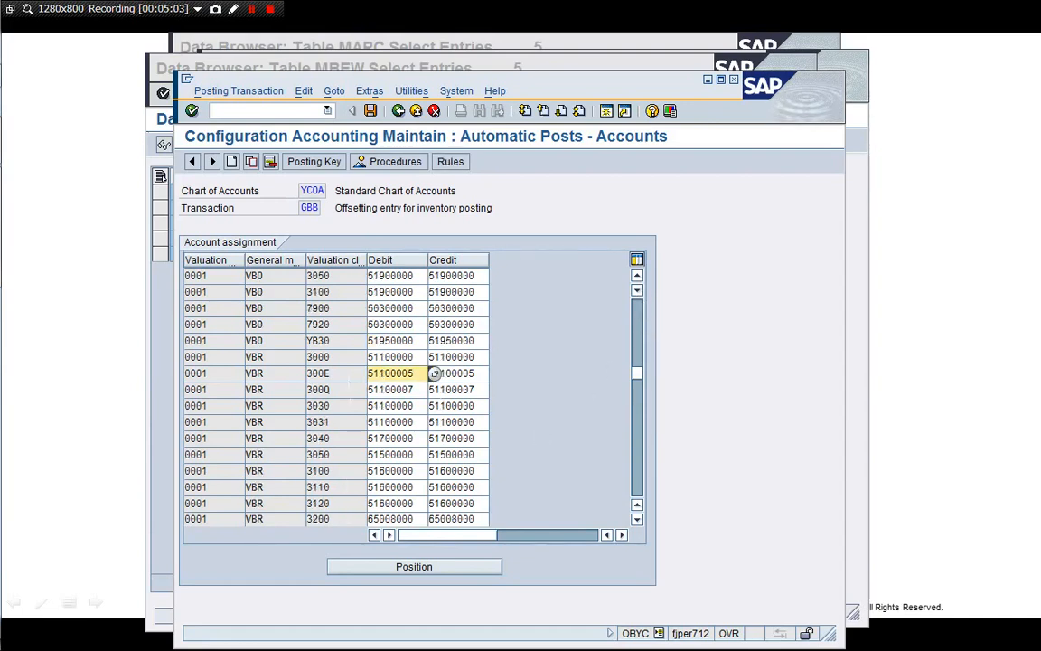
{"action": "left_click", "coordinate": [350, 375]}
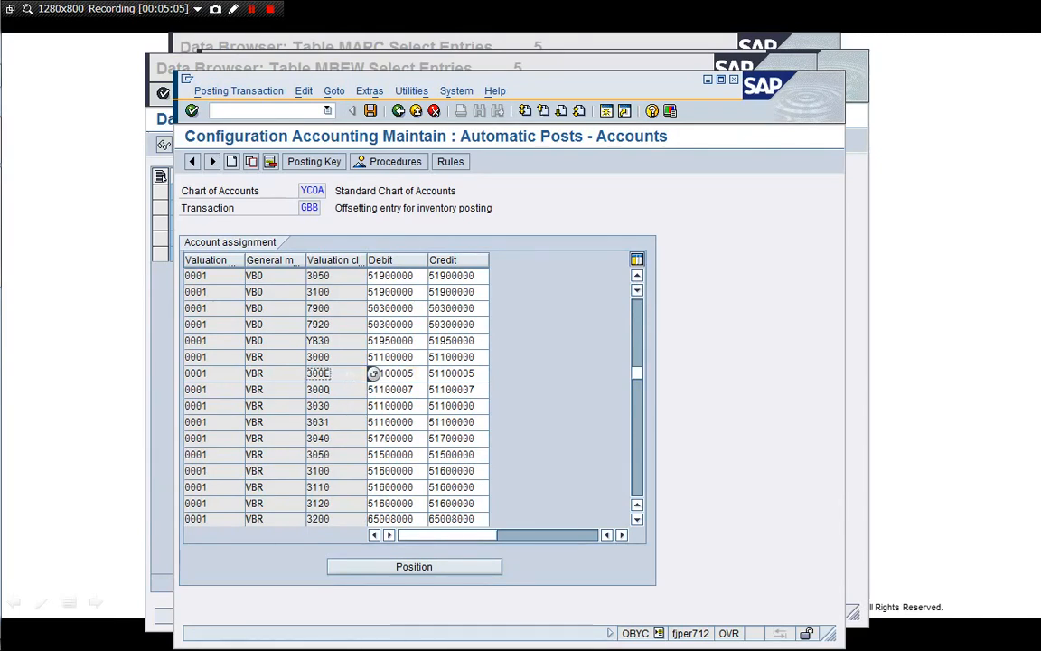
{"action": "left_click", "coordinate": [477, 374]}
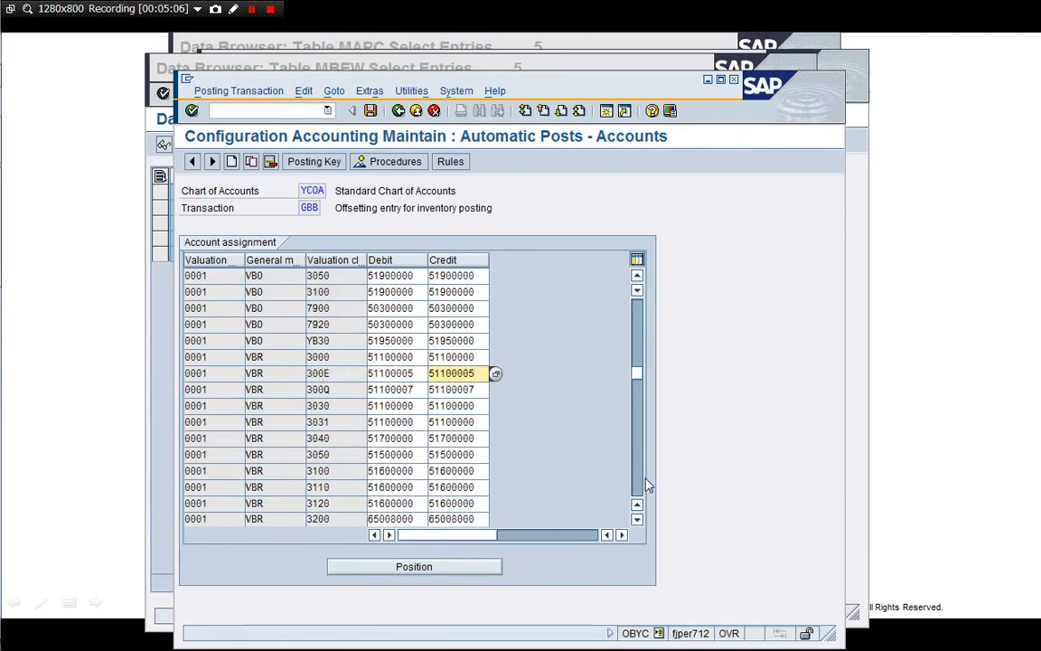
{"action": "left_click", "coordinate": [637, 473]}
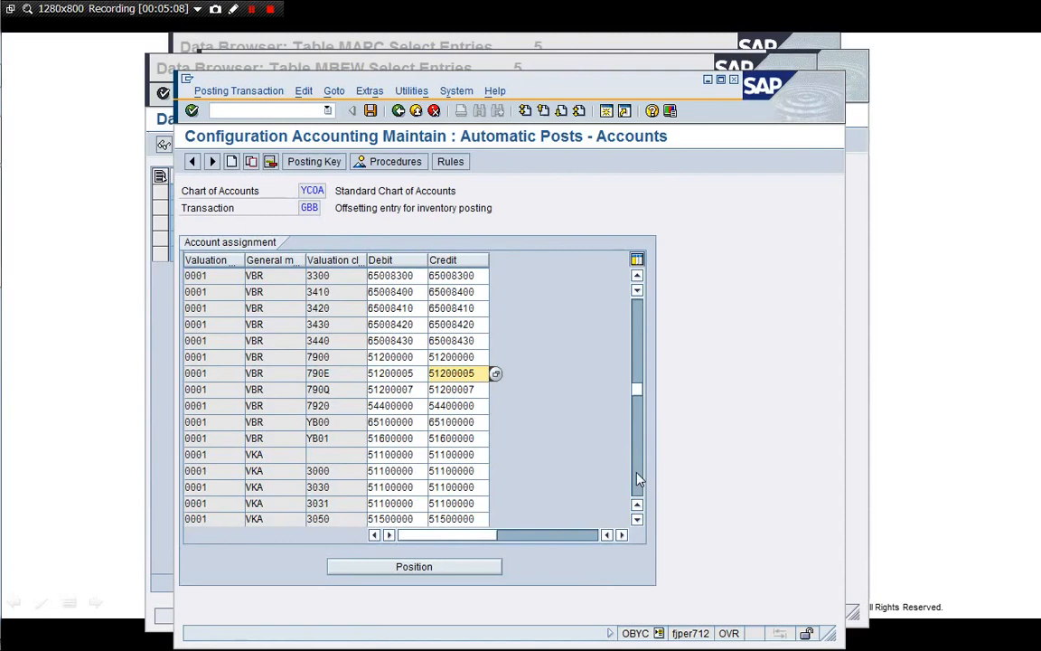
{"action": "left_click", "coordinate": [642, 326]}
{"action": "left_click", "coordinate": [642, 325]}
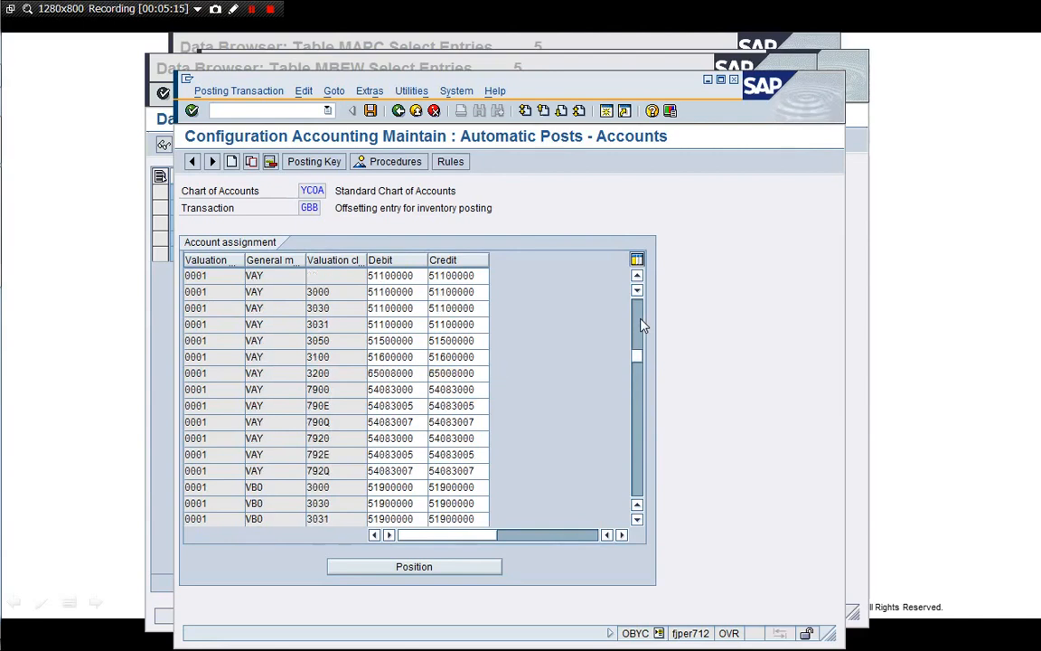
{"action": "left_click", "coordinate": [641, 326]}
{"action": "left_click", "coordinate": [470, 373]}
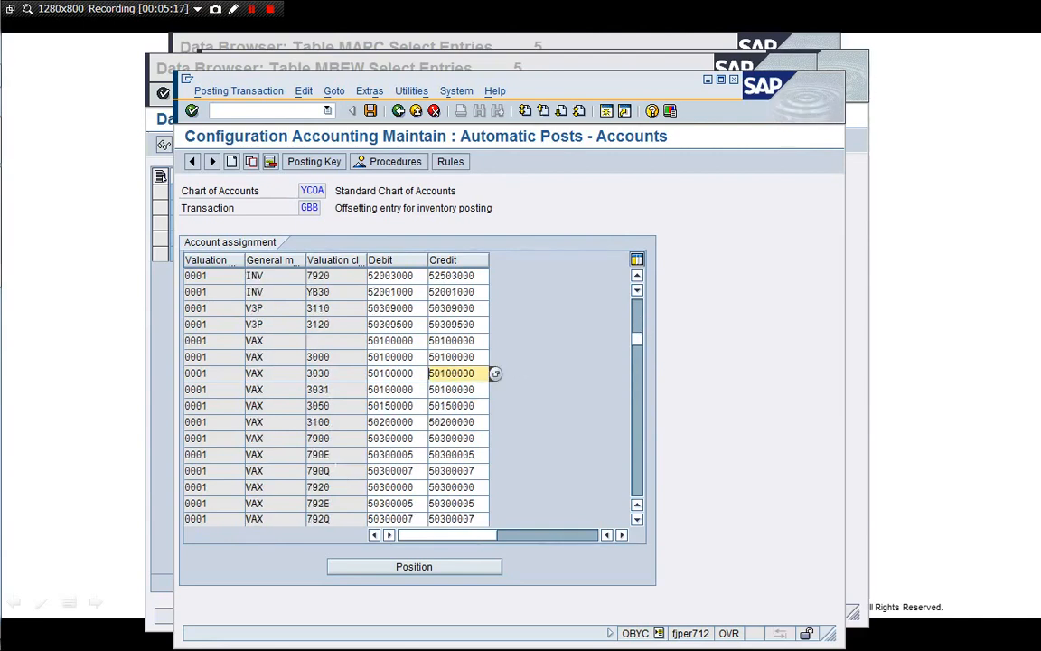
{"action": "left_click", "coordinate": [343, 458]}
{"action": "left_click", "coordinate": [478, 471]}
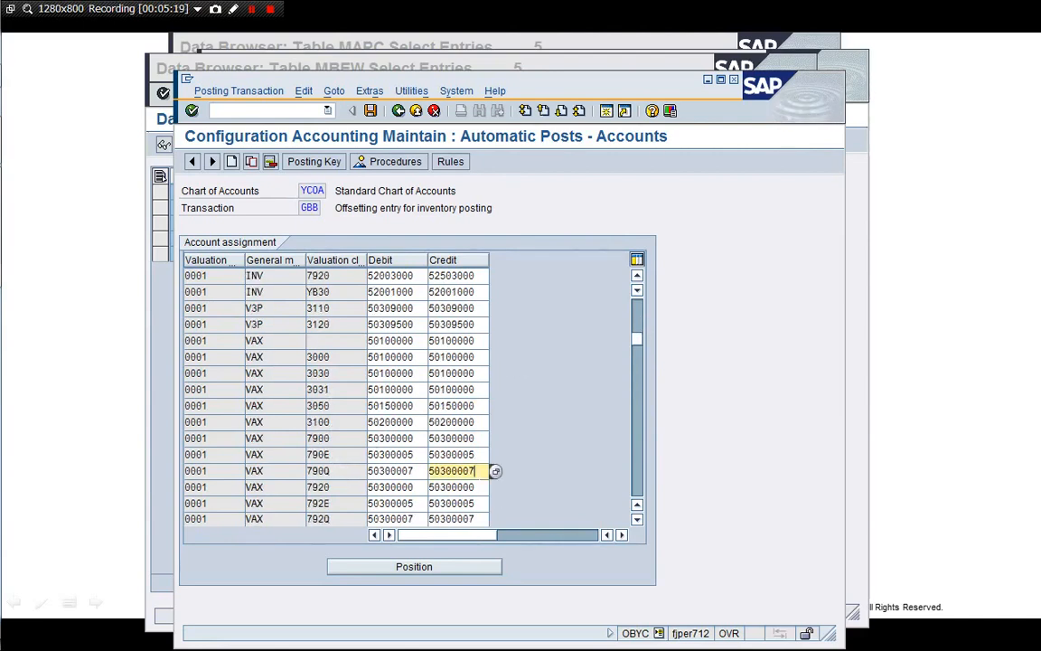
Page on to the VKA rules, check class 792E's account 54084005, and exit to SAP Easy Access
{"action": "left_click", "coordinate": [640, 481]}
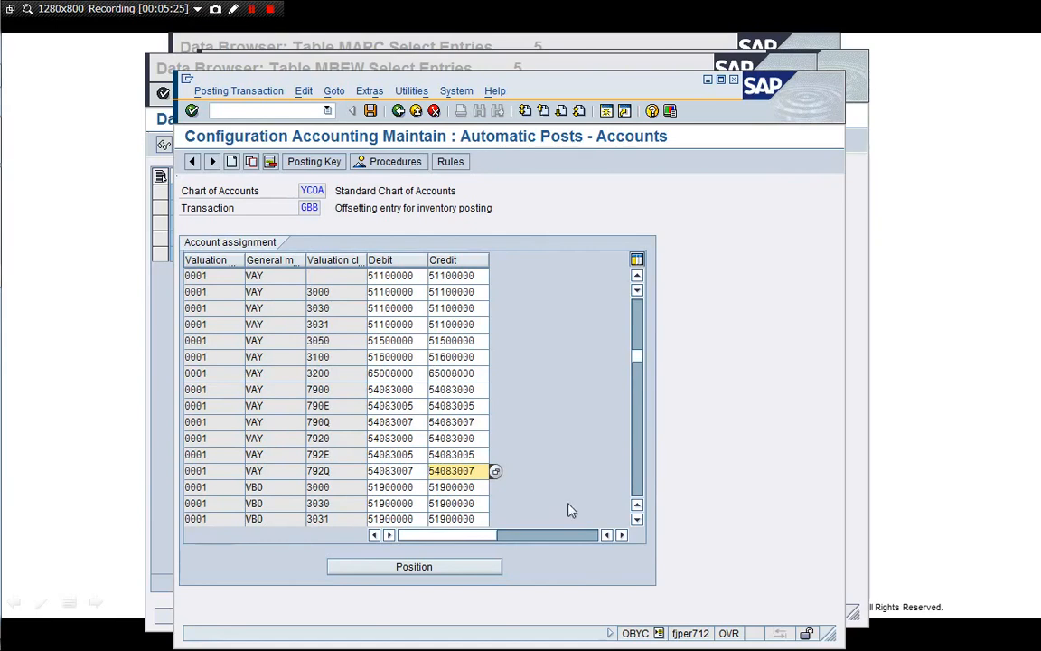
{"action": "left_click", "coordinate": [640, 479]}
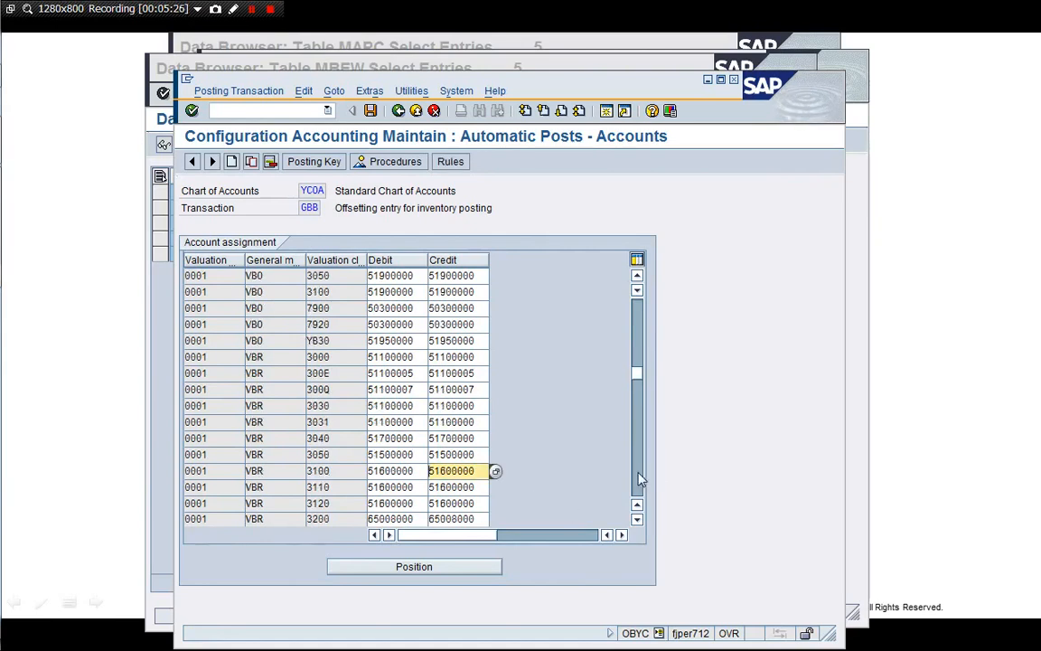
{"action": "left_click", "coordinate": [640, 478]}
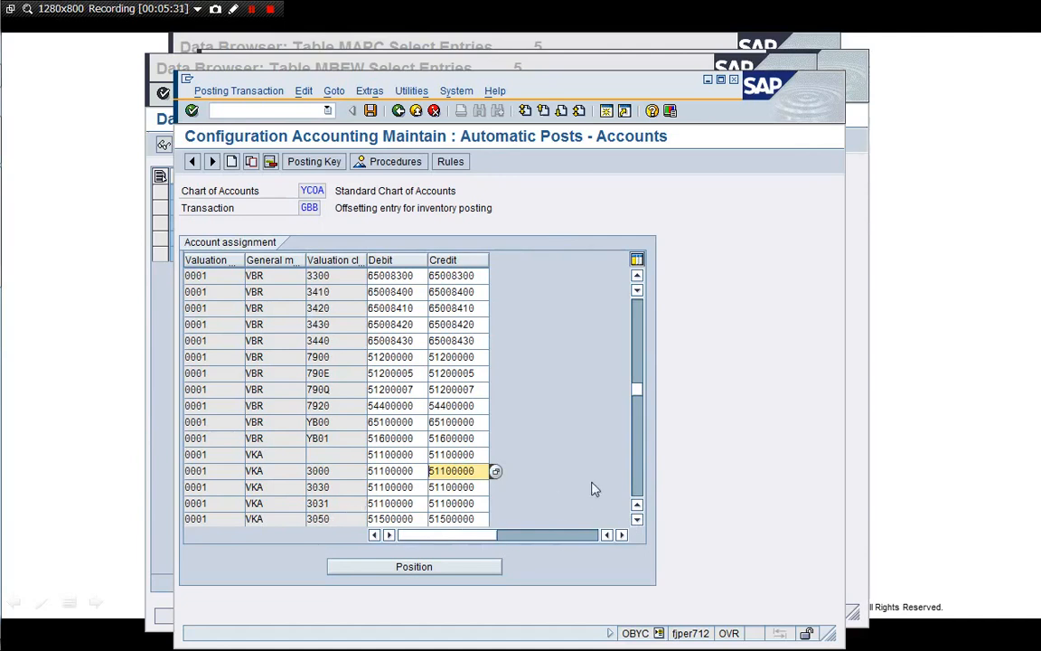
{"action": "left_click", "coordinate": [639, 469]}
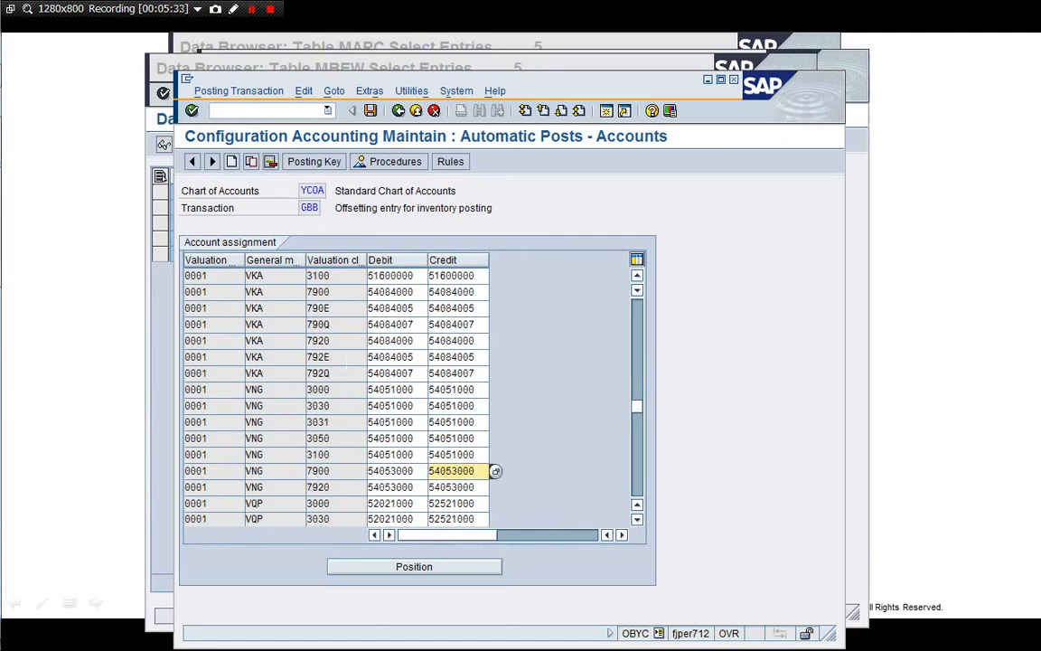
{"action": "left_click", "coordinate": [373, 357]}
{"action": "left_click", "coordinate": [495, 373]}
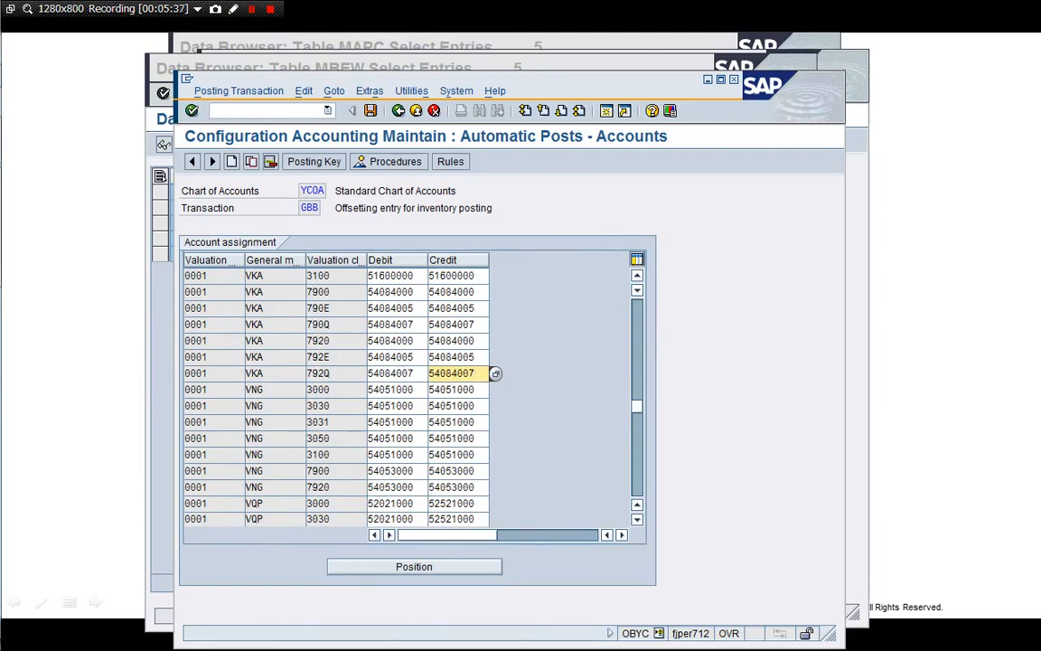
{"action": "left_click", "coordinate": [416, 109]}
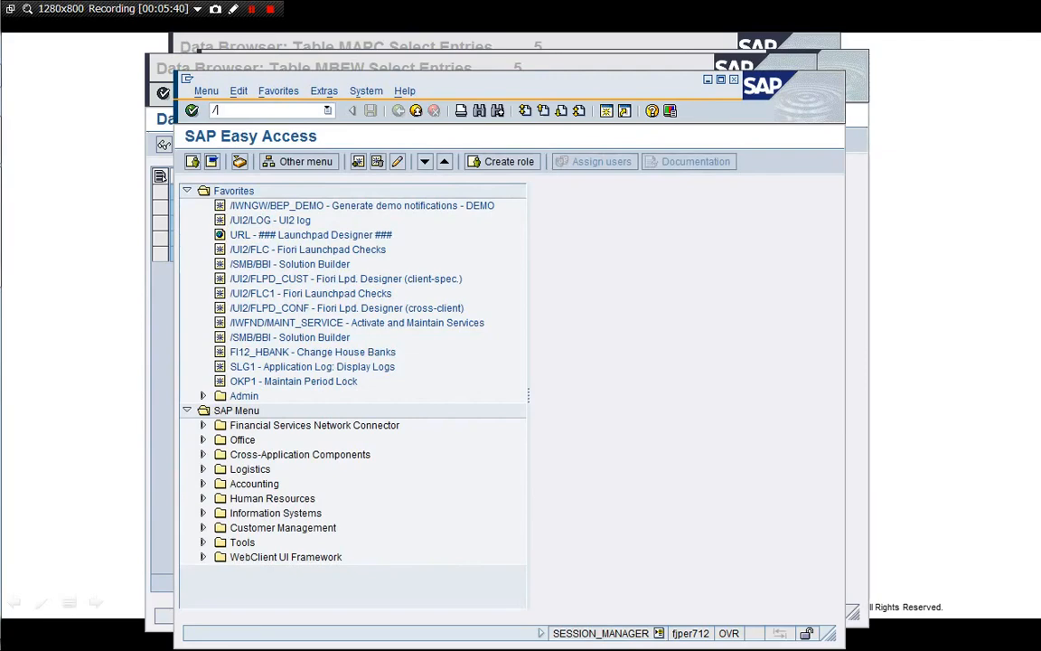
Close the spare session and briefly display material M100531071-A01 from the MBEW list
{"action": "key", "text": "Return"}
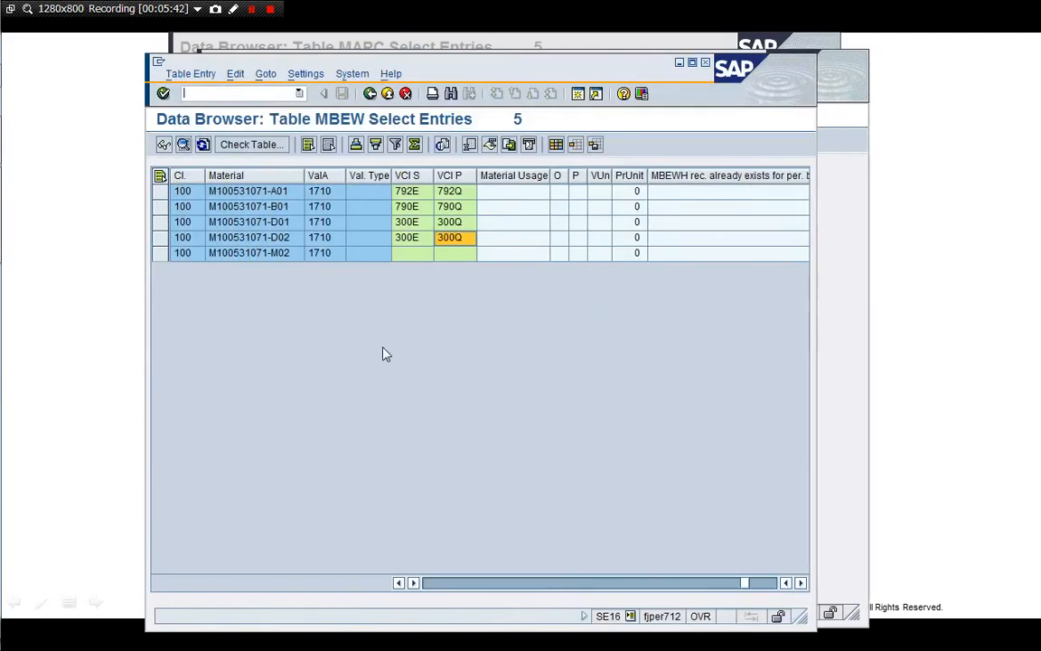
{"action": "left_click", "coordinate": [265, 193]}
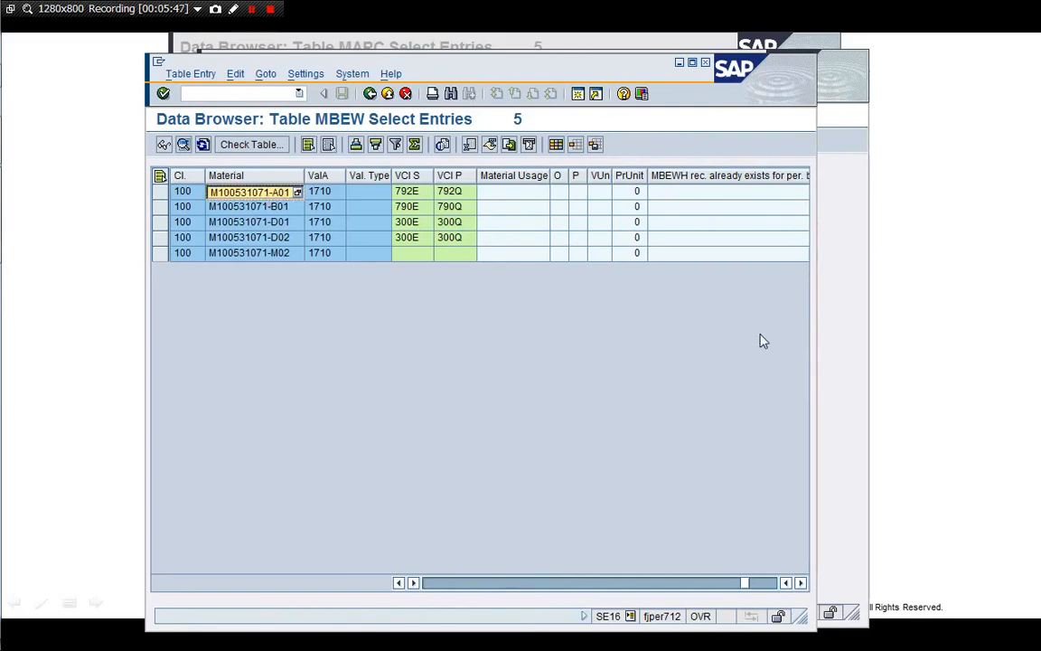
{"action": "left_click", "coordinate": [835, 347]}
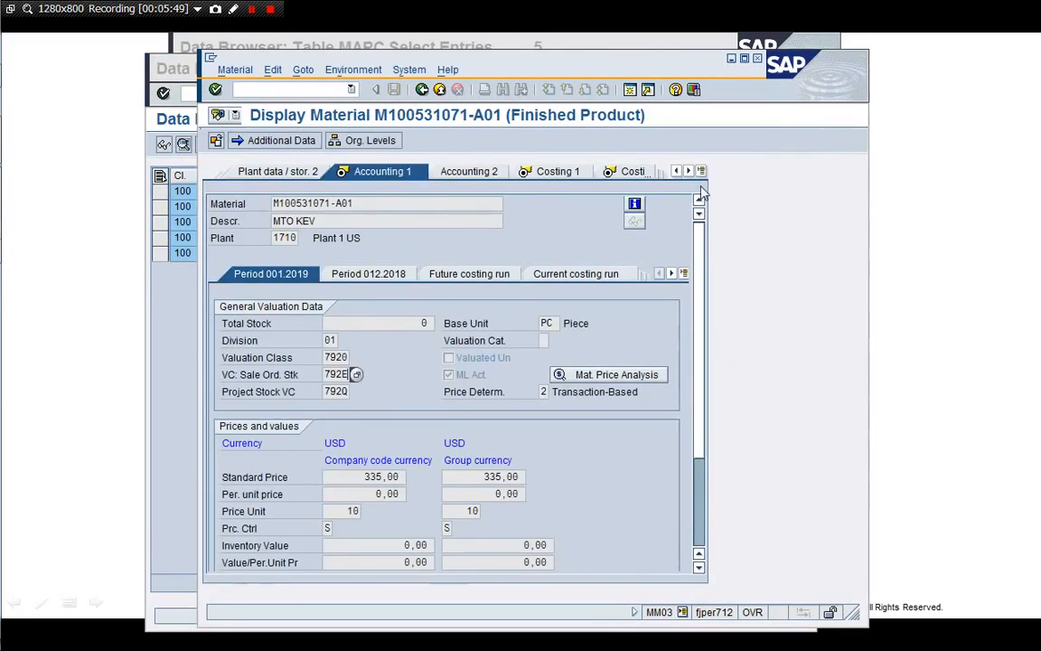
{"action": "left_click", "coordinate": [757, 59]}
Bring the MBEW browser forward and back out of it to SAP Easy Access
{"action": "left_click", "coordinate": [664, 46]}
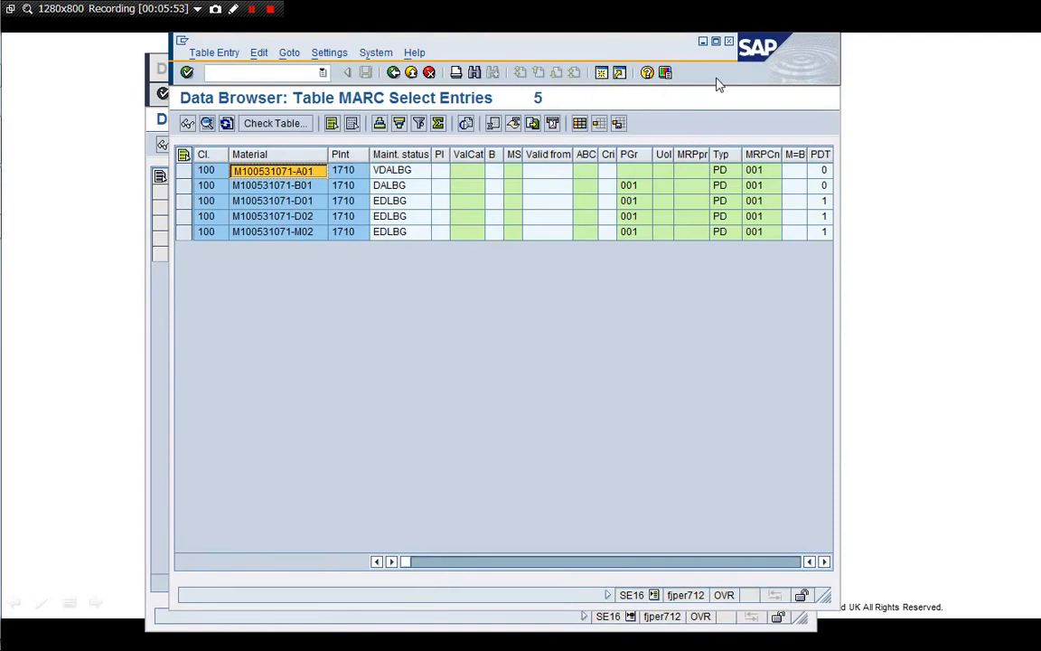
{"action": "left_click", "coordinate": [147, 262]}
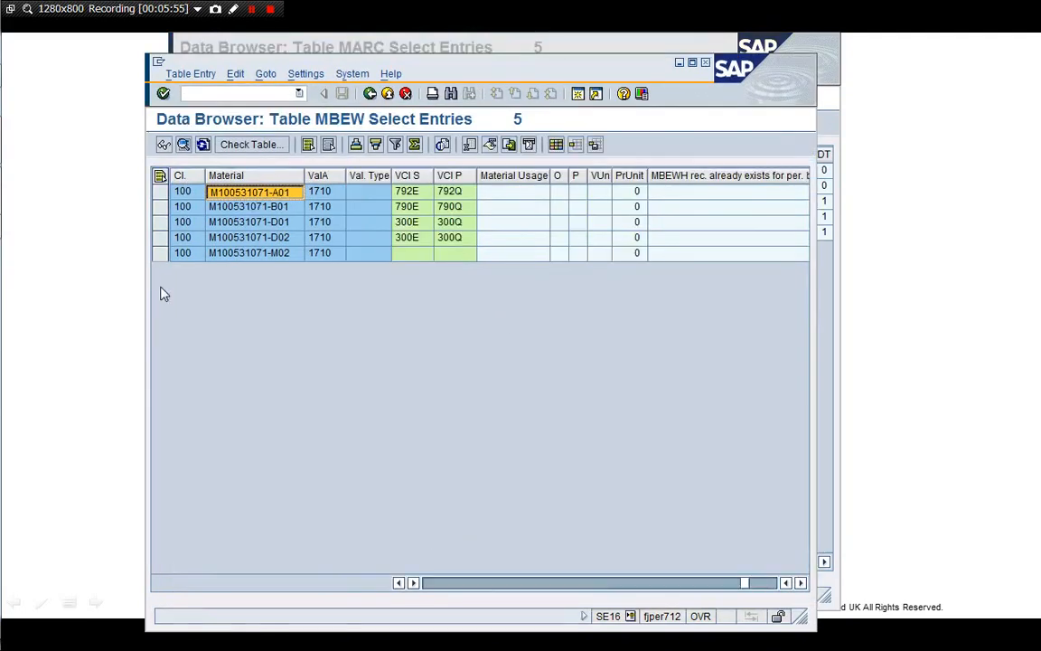
{"action": "left_click", "coordinate": [383, 101]}
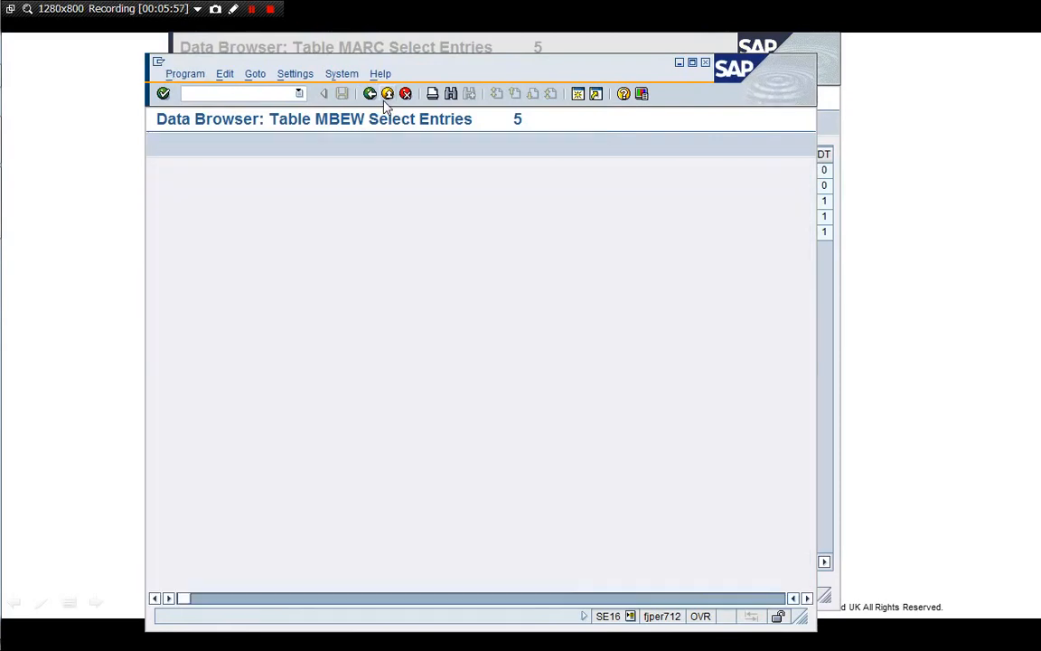
{"action": "left_click", "coordinate": [384, 102]}
{"action": "left_click", "coordinate": [386, 101]}
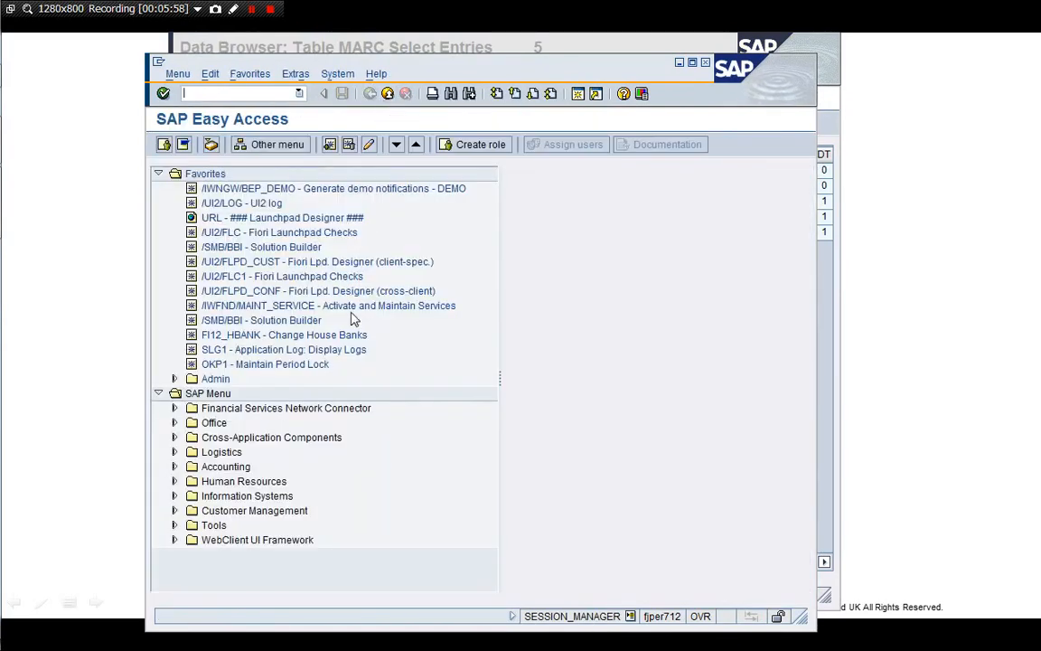
Navigate Logistics > Sales and Distribution > Sales > Order to start Create Sales Order
{"action": "left_click", "coordinate": [158, 174]}
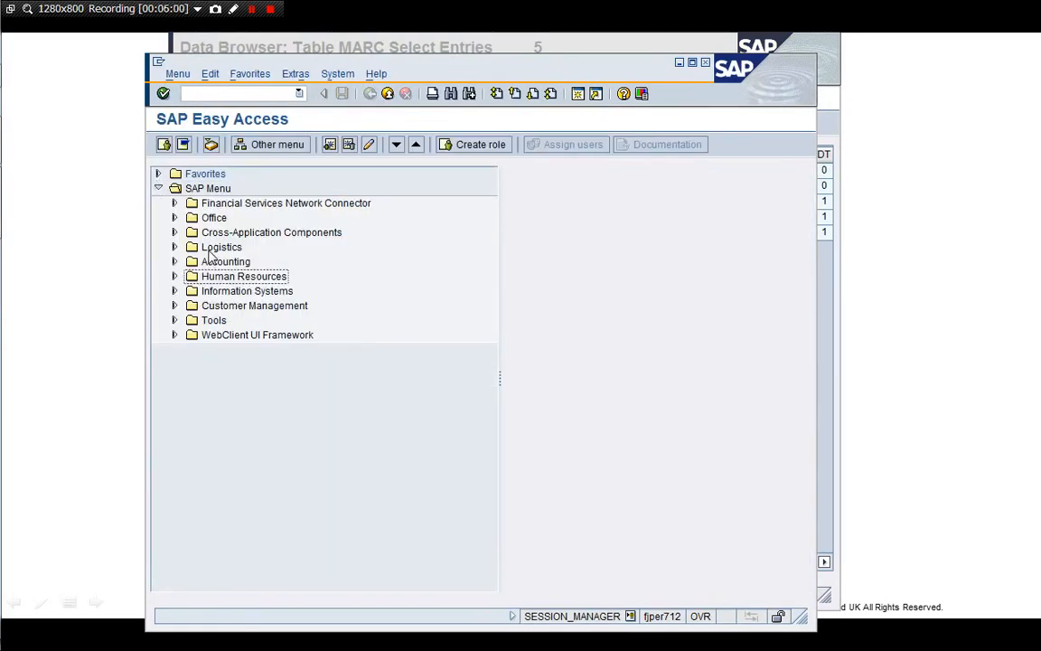
{"action": "double_click", "coordinate": [212, 248]}
{"action": "key", "text": "Down"}
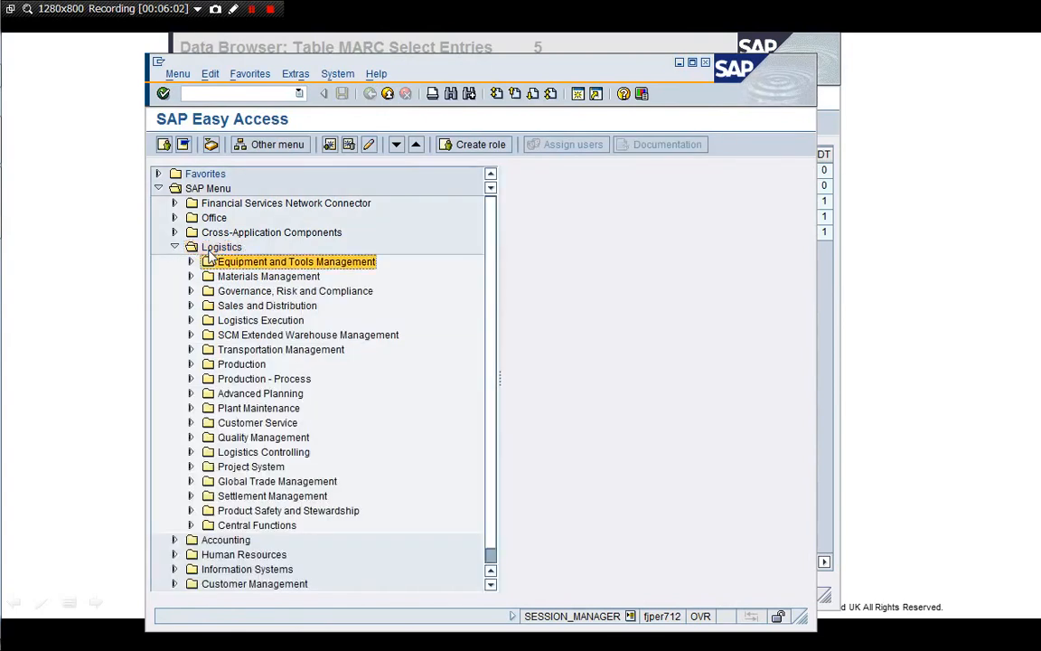
{"action": "key", "text": "Down"}
{"action": "key", "text": "Down"}
{"action": "key", "text": "Down"}
{"action": "key", "text": "Right"}
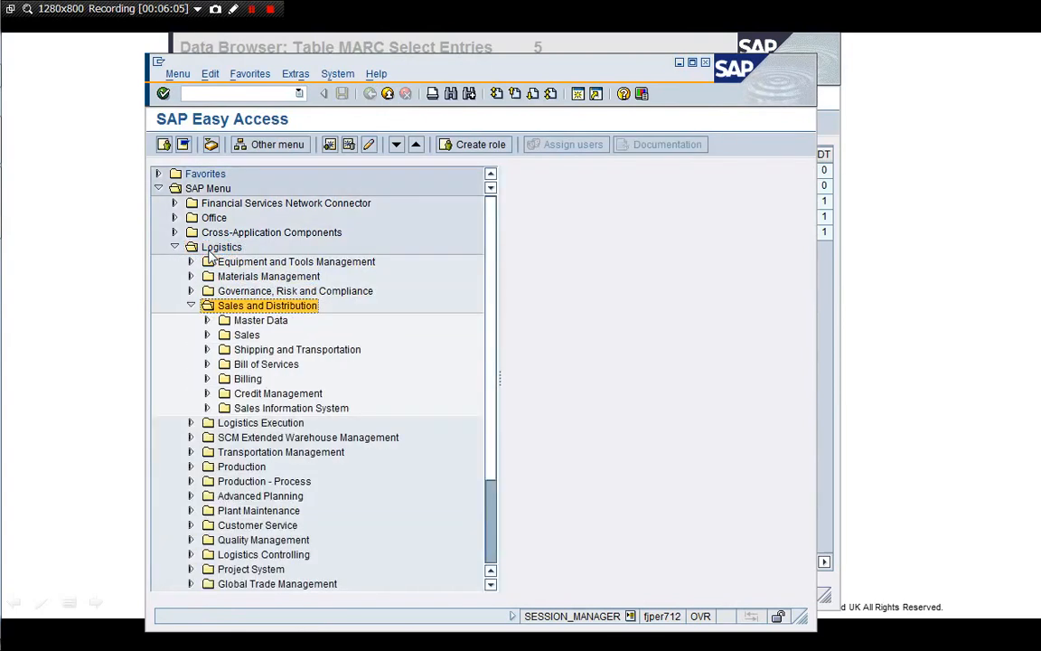
{"action": "key", "text": "Down"}
{"action": "key", "text": "Down"}
{"action": "key", "text": "Right"}
{"action": "key", "text": "Down"}
{"action": "key", "text": "Down"}
{"action": "key", "text": "Down"}
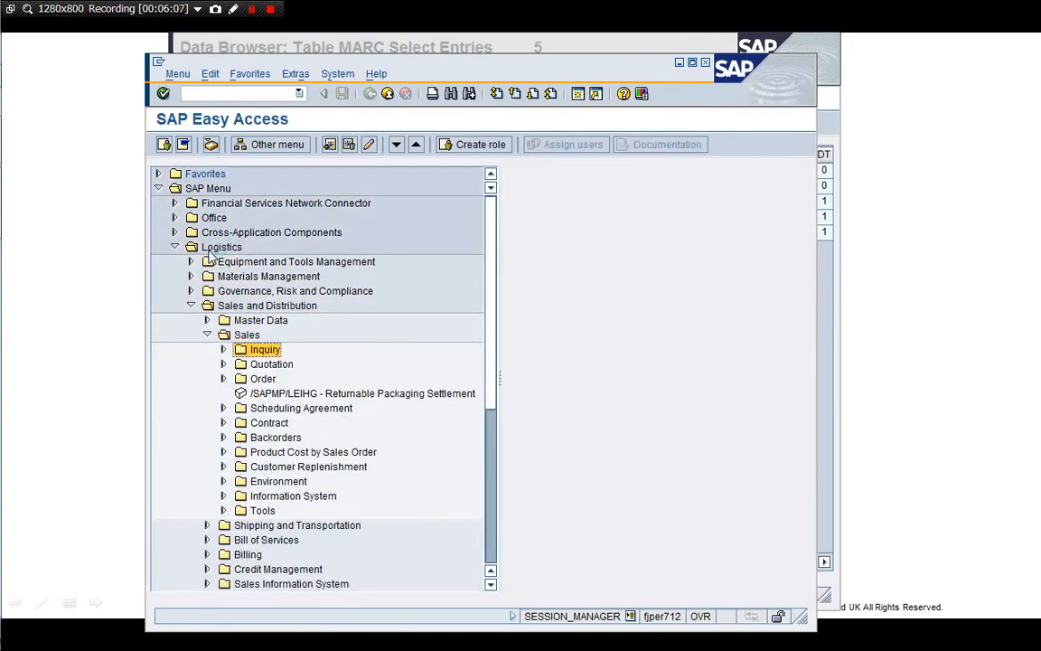
{"action": "key", "text": "Right"}
{"action": "key", "text": "Down"}
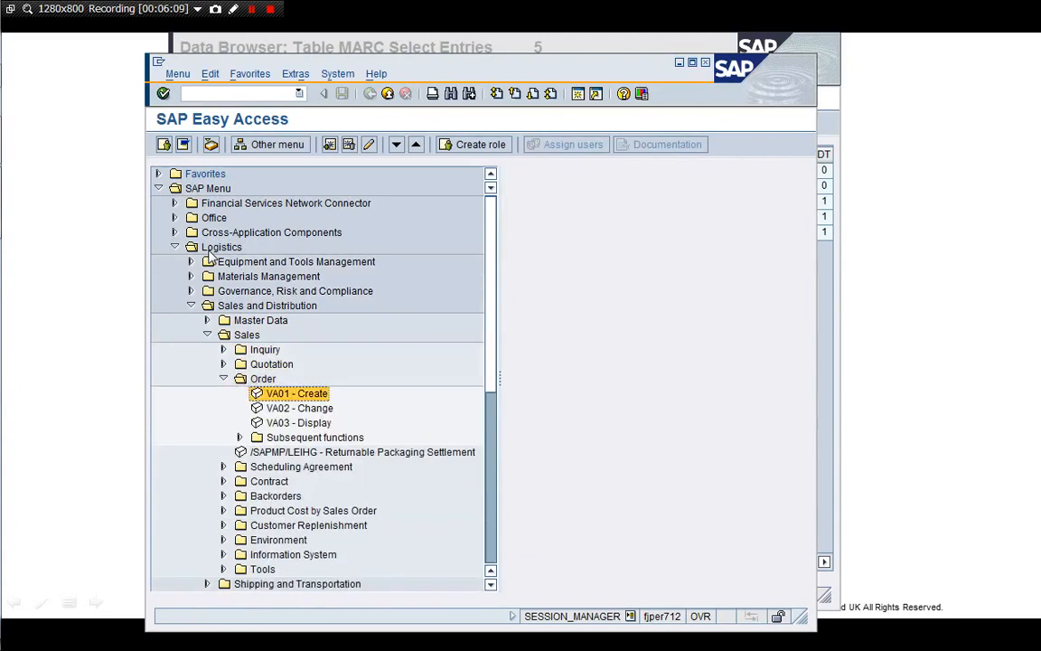
{"action": "double_click", "coordinate": [309, 398]}
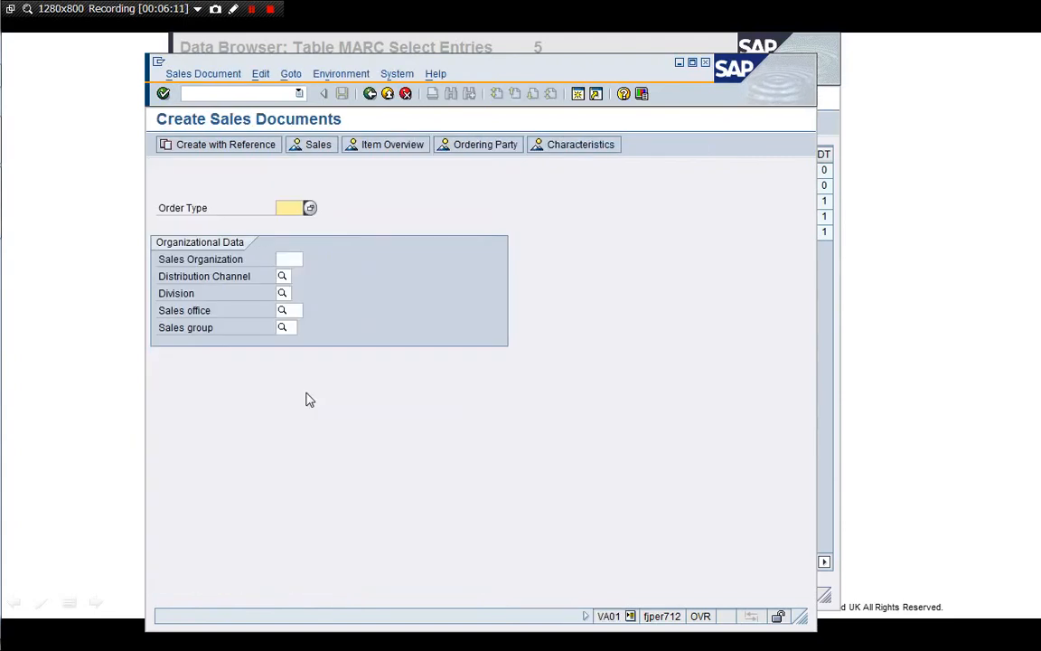
Enter order type OR, sales organization 1710 and distribution channel 10, and continue to the overview
{"action": "type", "text": "OR"}
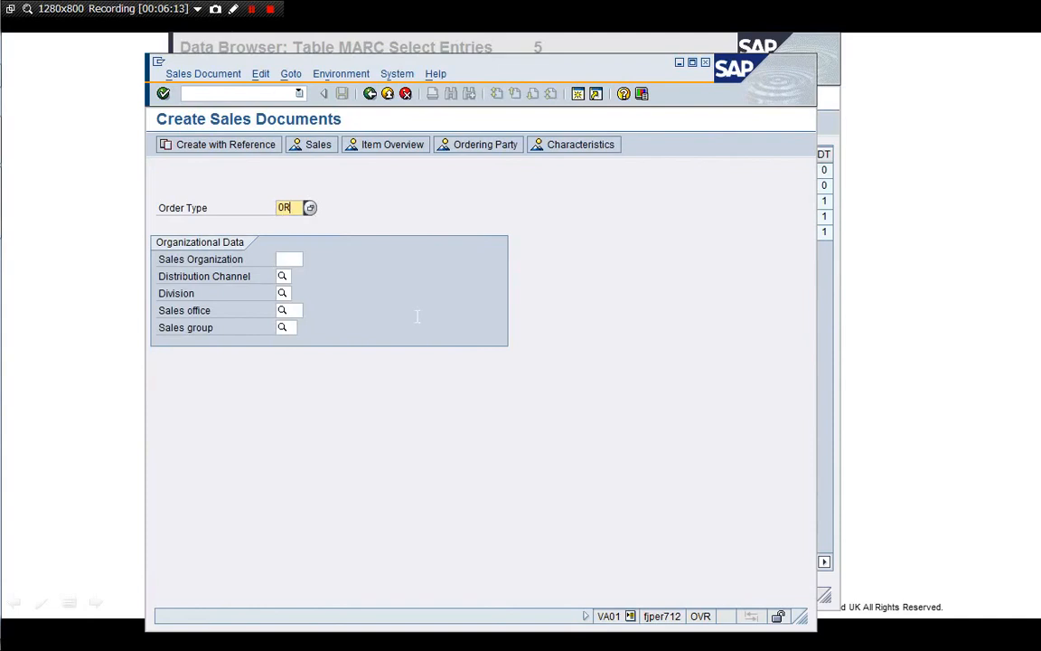
{"action": "key", "text": "Tab"}
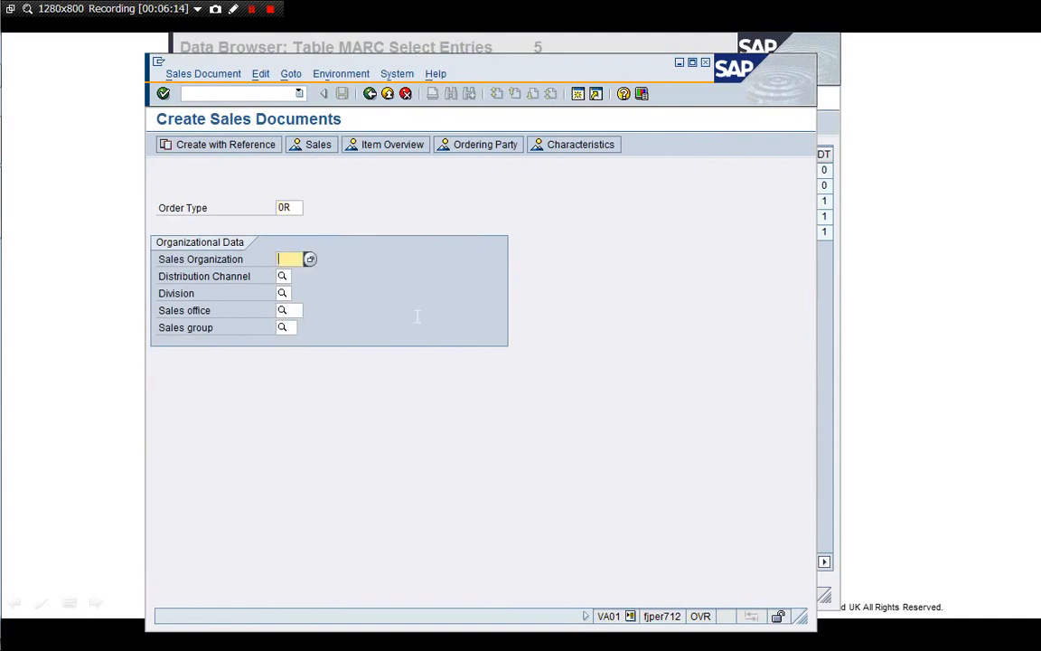
{"action": "type", "text": "1710"}
{"action": "key", "text": "Tab"}
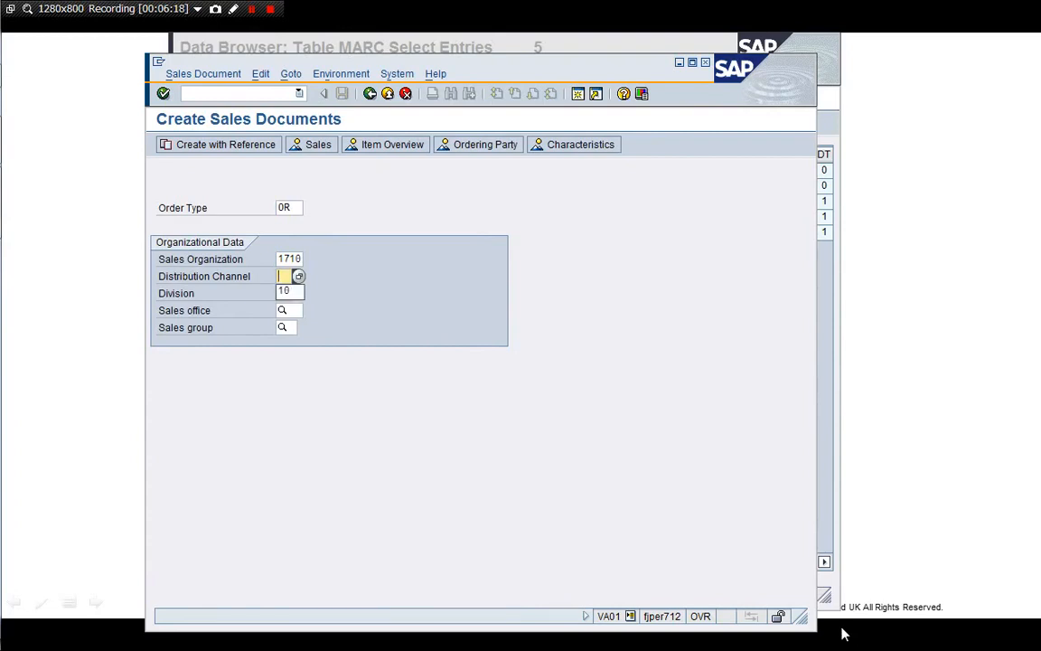
{"action": "type", "text": "10"}
{"action": "left_click_drag", "start_coordinate": [802, 617], "coordinate": [975, 618]}
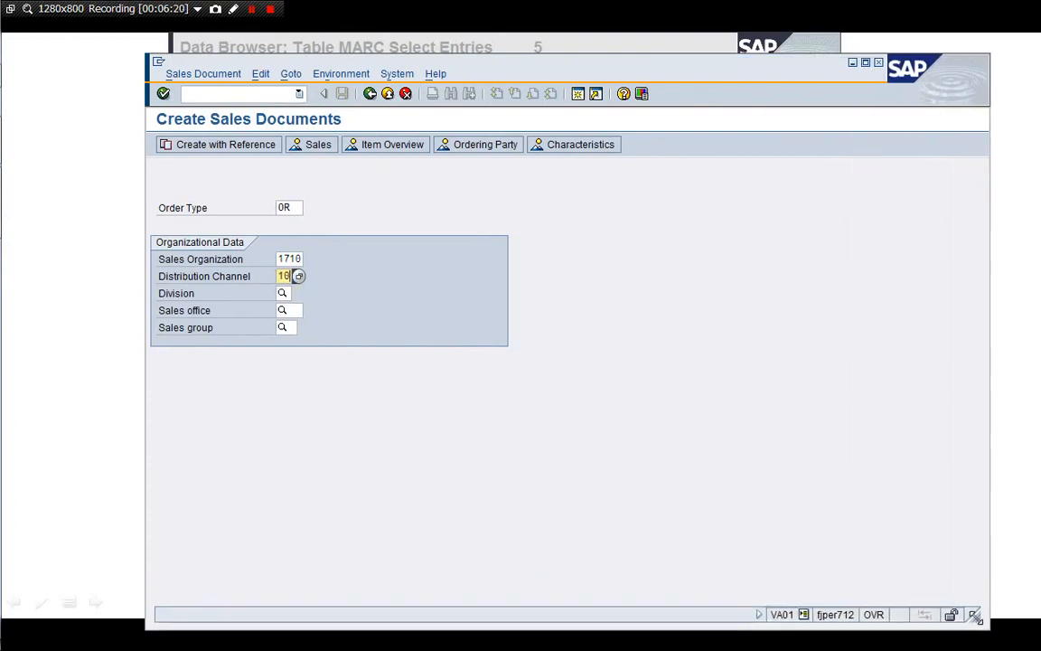
{"action": "left_click_drag", "start_coordinate": [713, 69], "coordinate": [684, 48]}
{"action": "key", "text": "Return"}
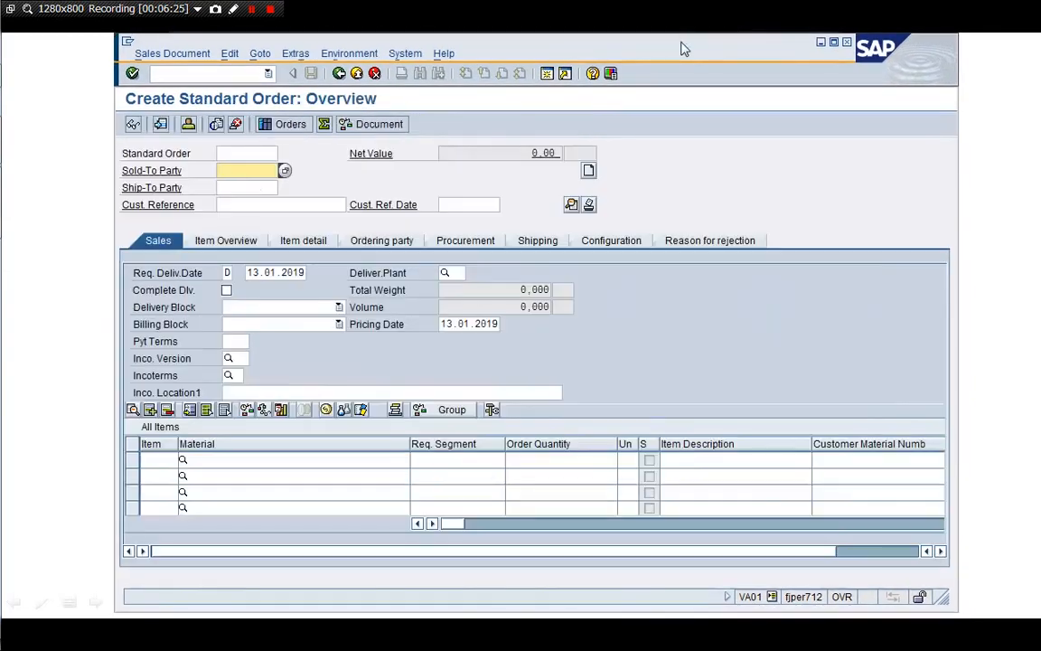
Fill the sold-to party and customer reference from the entry history
{"action": "key", "text": "BackSpace"}
{"action": "key", "text": "Down"}
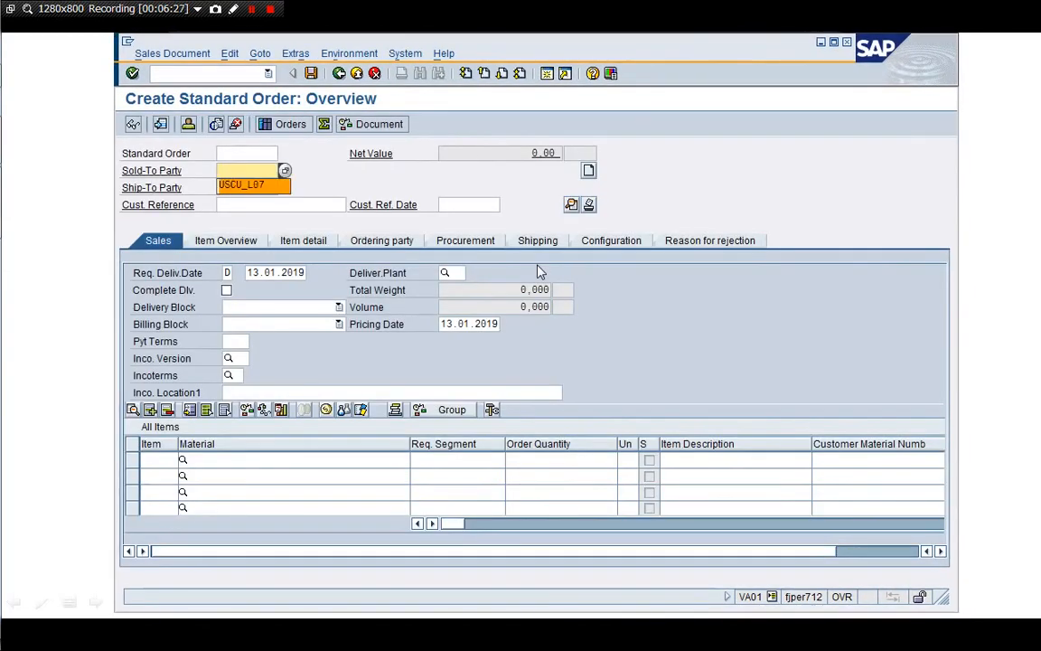
{"action": "key", "text": "Return"}
{"action": "key", "text": "Tab"}
{"action": "key", "text": "Tab"}
{"action": "key", "text": "BackSpace"}
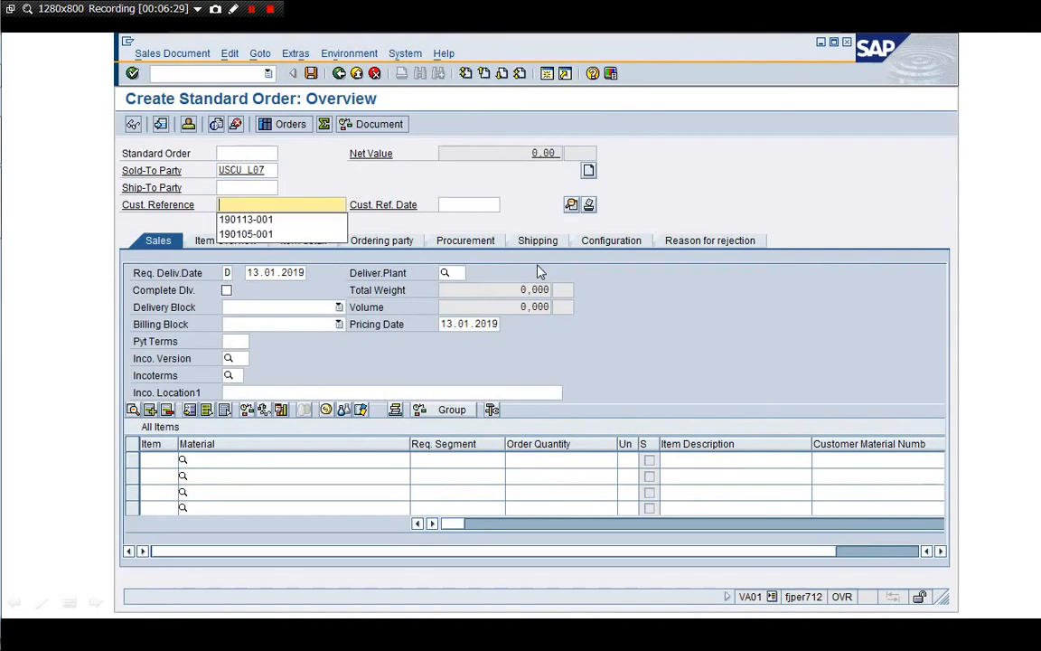
{"action": "key", "text": "Down"}
{"action": "key", "text": "Return"}
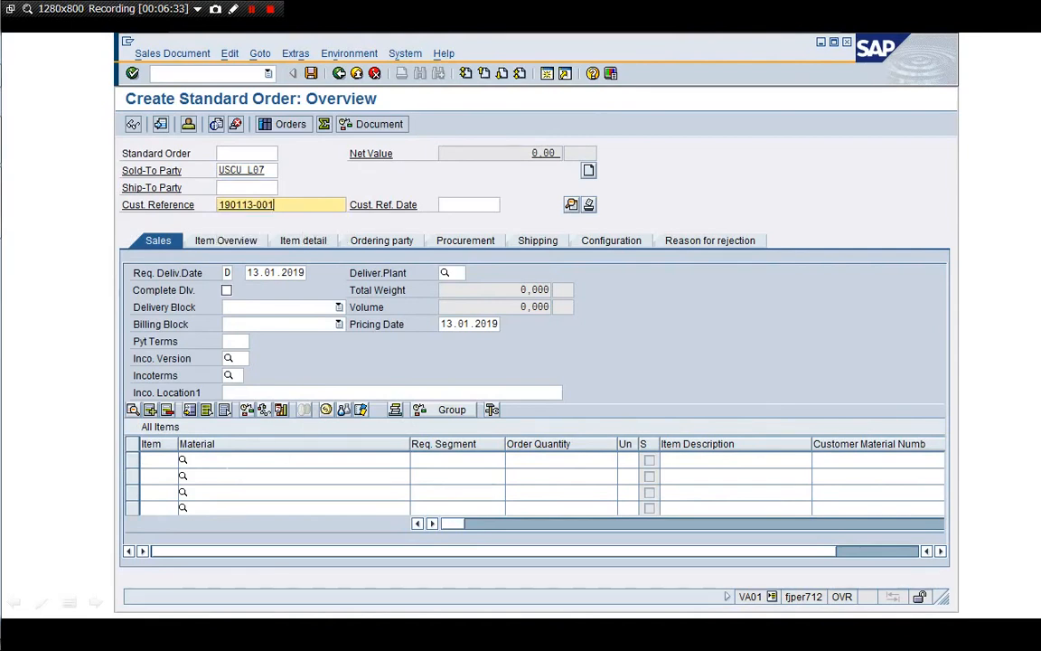
Add 10 PC of material M100531071-A01, choose the sales area, and open a second session
{"action": "left_click", "coordinate": [271, 460]}
{"action": "key", "text": "BackSpace"}
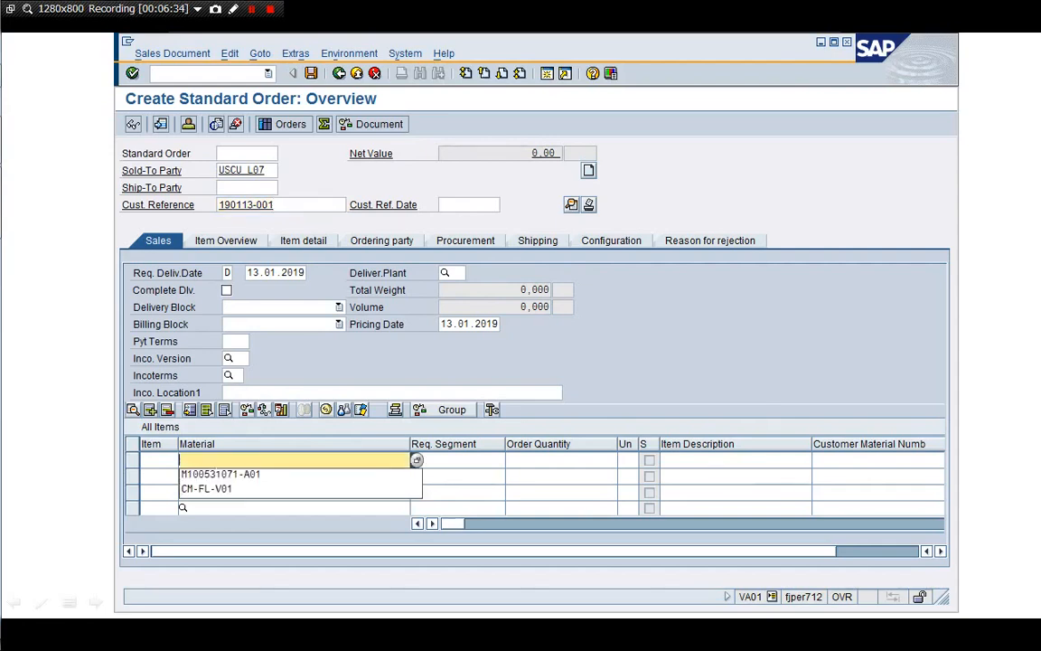
{"action": "key", "text": "Down"}
{"action": "key", "text": "Return"}
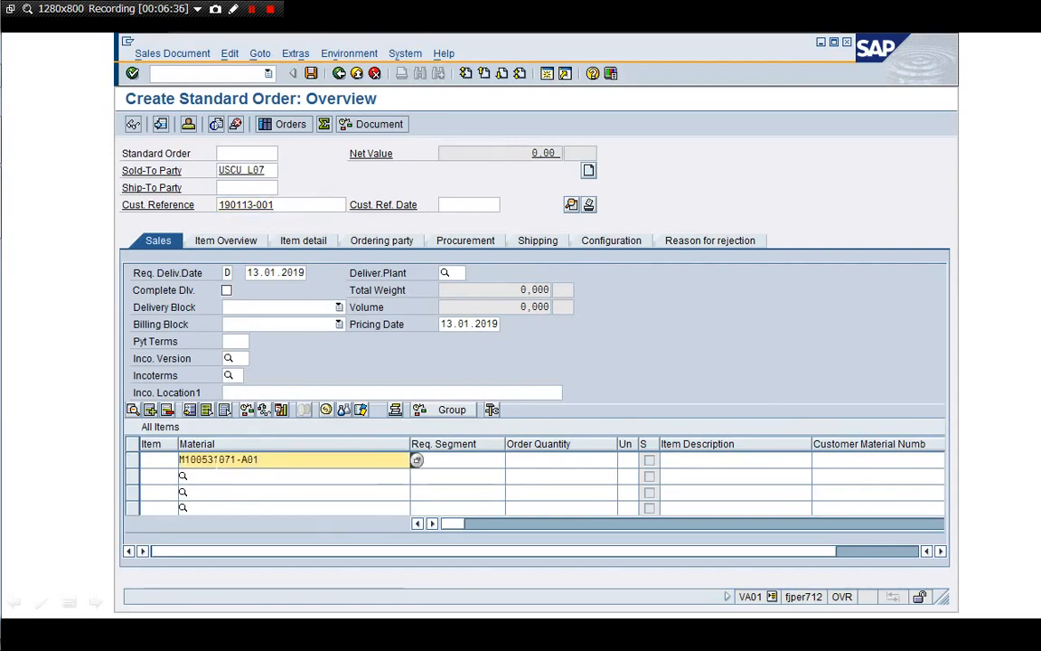
{"action": "key", "text": "Tab"}
{"action": "key", "text": "Tab"}
{"action": "type", "text": "1"}
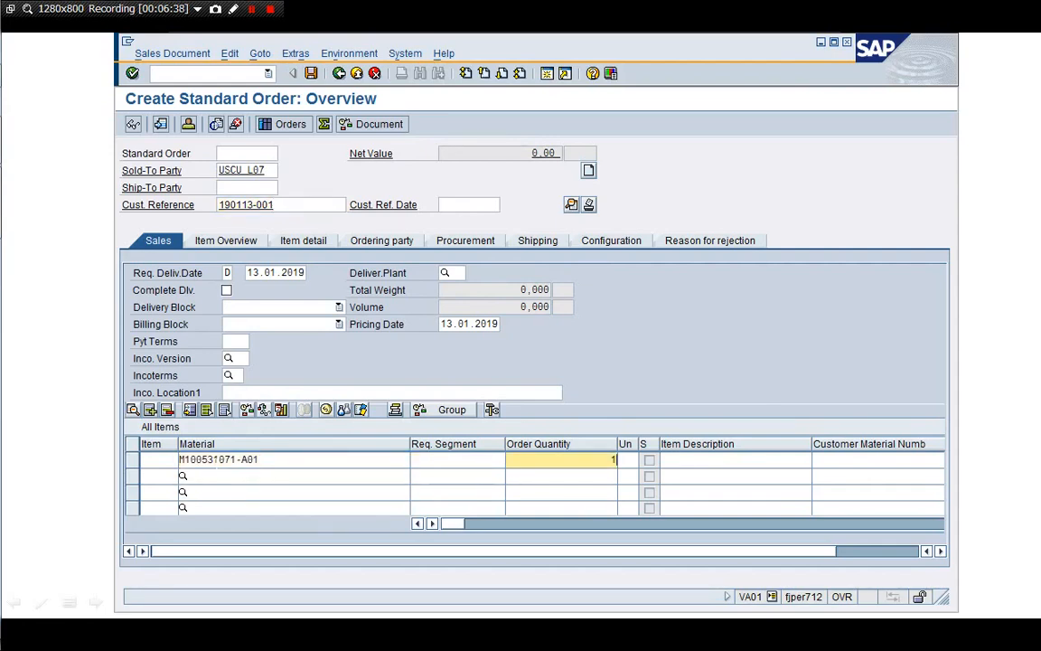
{"action": "type", "text": "0"}
{"action": "left_click_drag", "start_coordinate": [409, 446], "coordinate": [320, 457]}
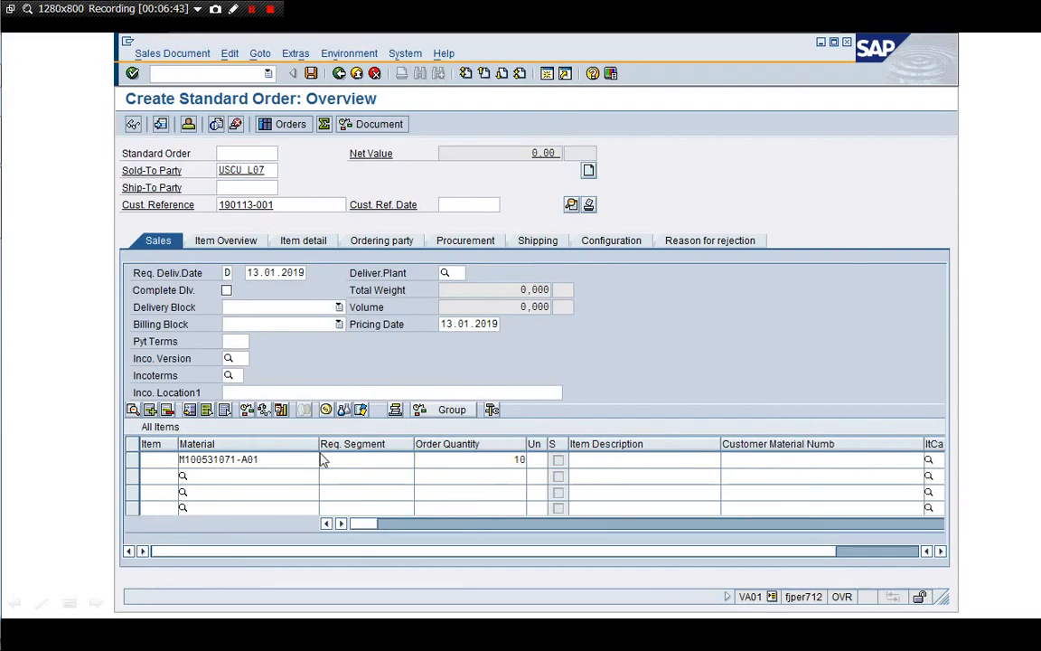
{"action": "key", "text": "Return"}
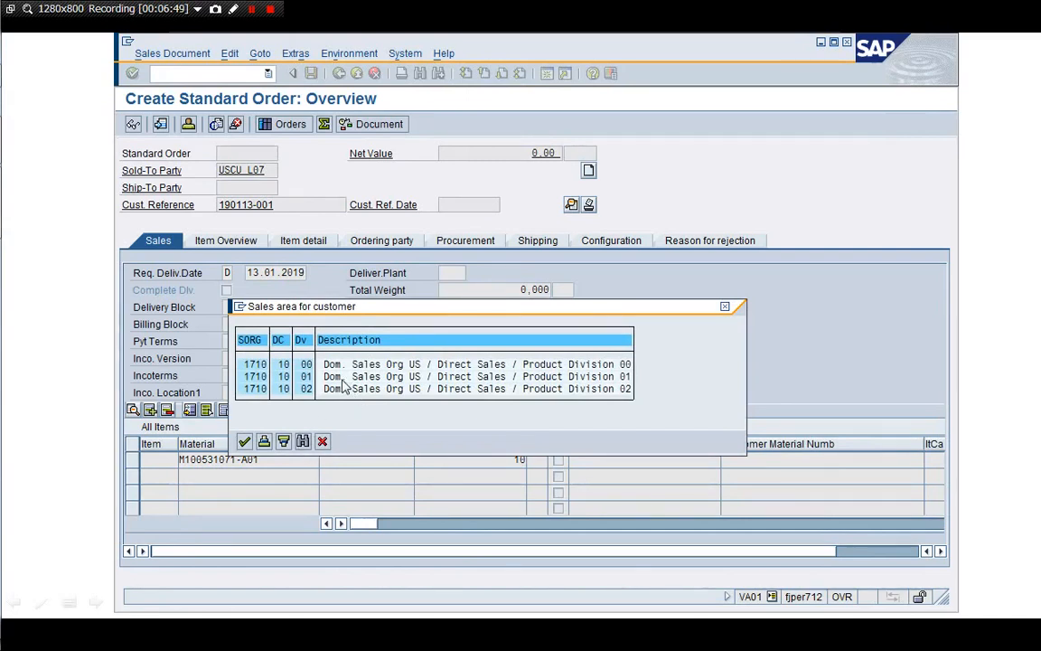
{"action": "double_click", "coordinate": [343, 387]}
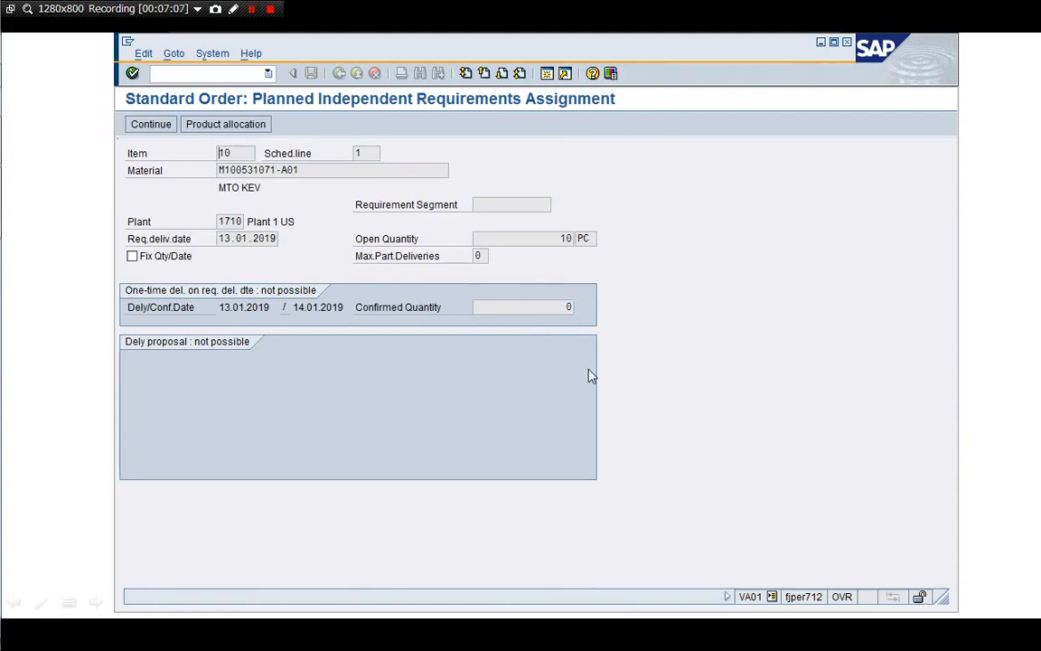
{"action": "left_click", "coordinate": [547, 73]}
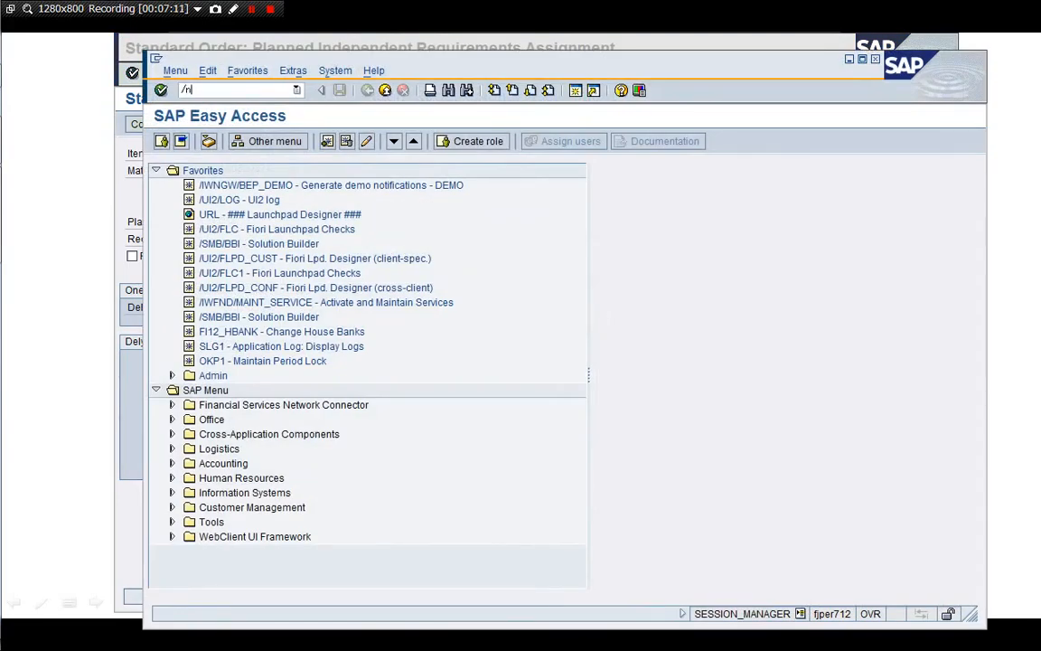
Display plant 1710 stock for M100531071-A01, then for M100531071-B01
{"action": "key", "text": "Return"}
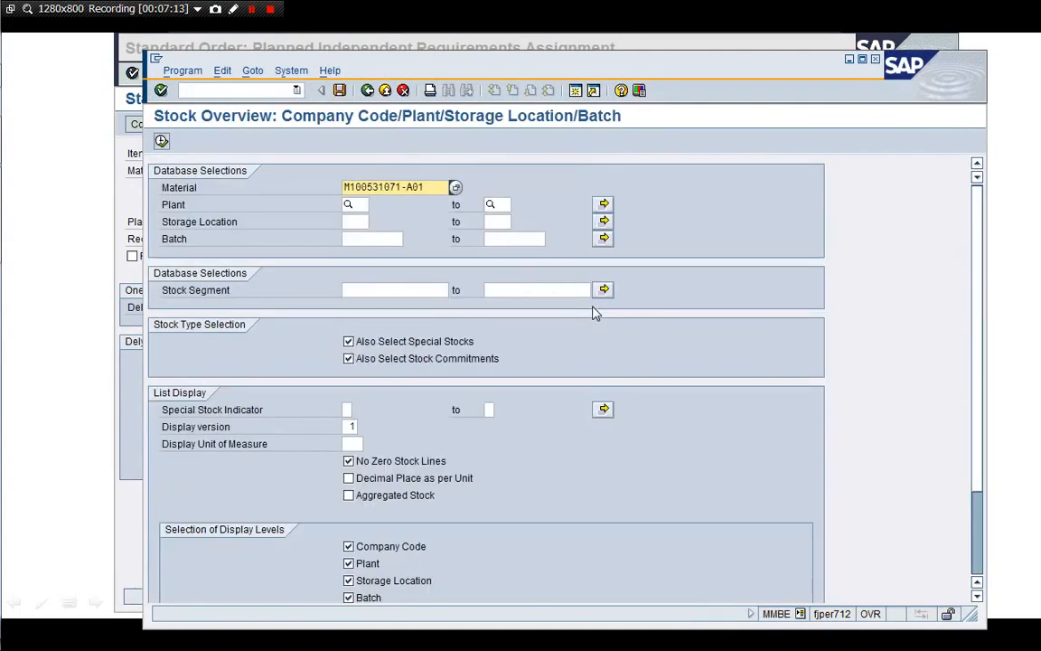
{"action": "type", "text": "1710"}
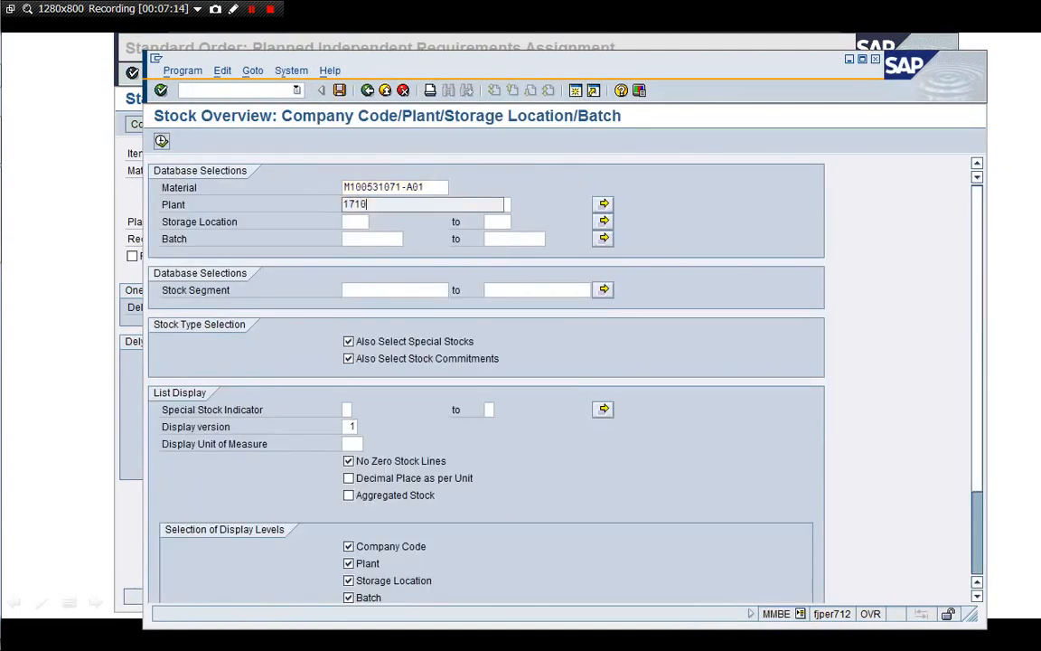
{"action": "left_click", "coordinate": [162, 142]}
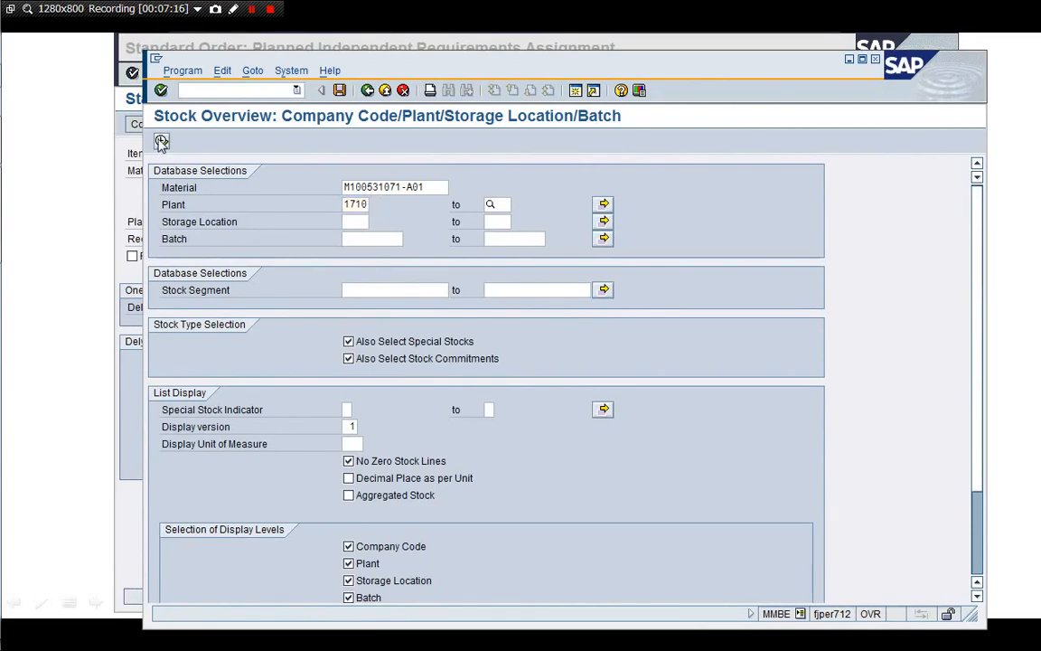
{"action": "left_click_drag", "start_coordinate": [511, 69], "coordinate": [492, 52]}
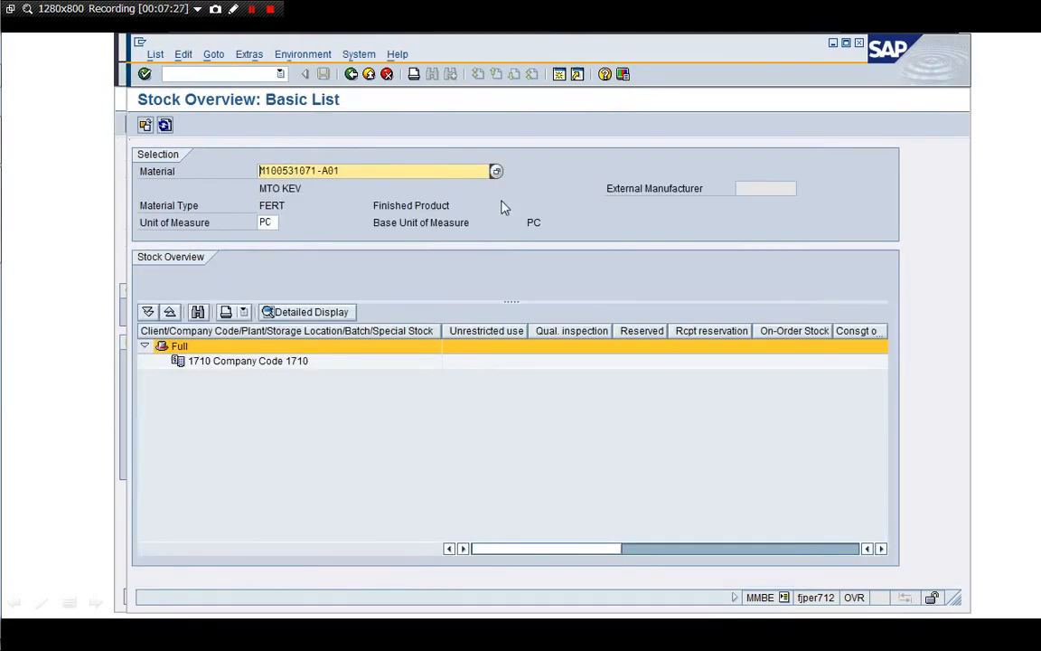
{"action": "left_click", "coordinate": [351, 73]}
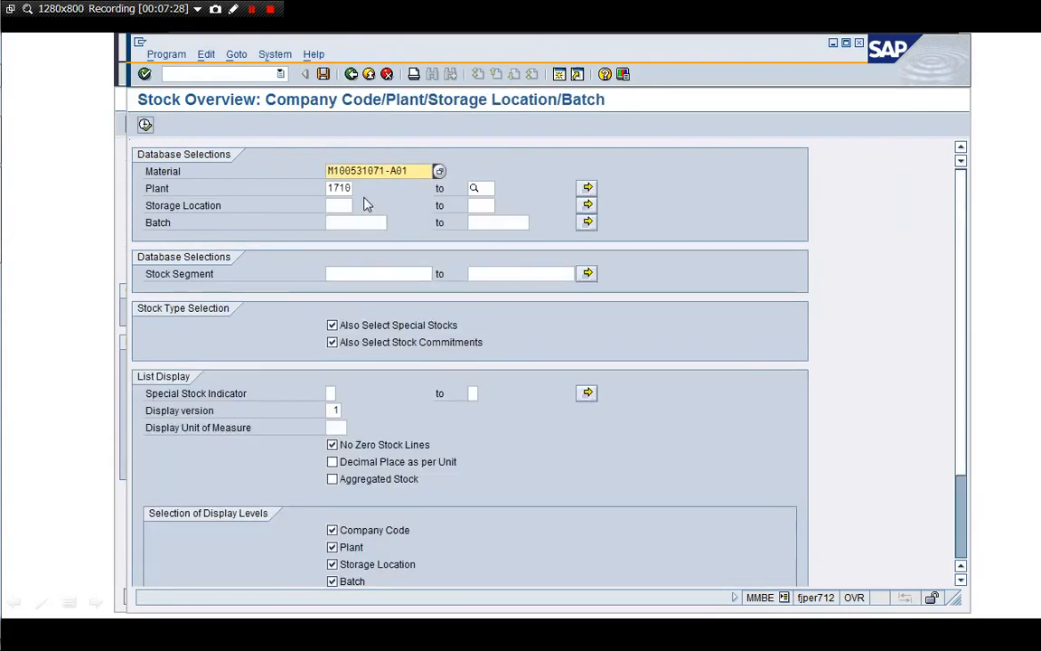
{"action": "key", "text": "BackSpace"}
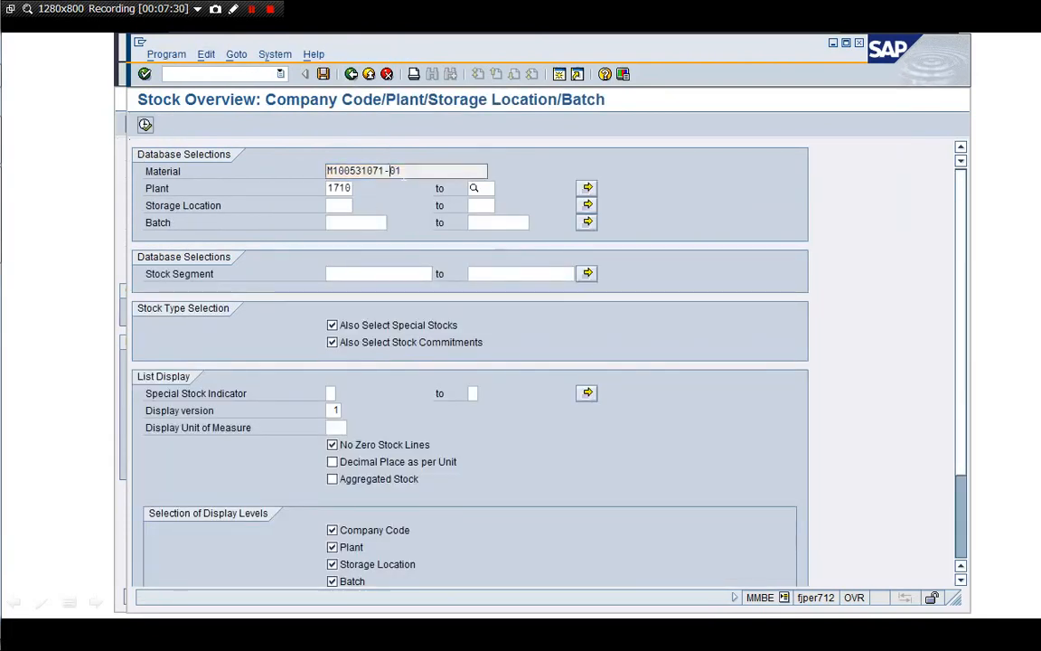
{"action": "type", "text": "B"}
{"action": "key", "text": "Return"}
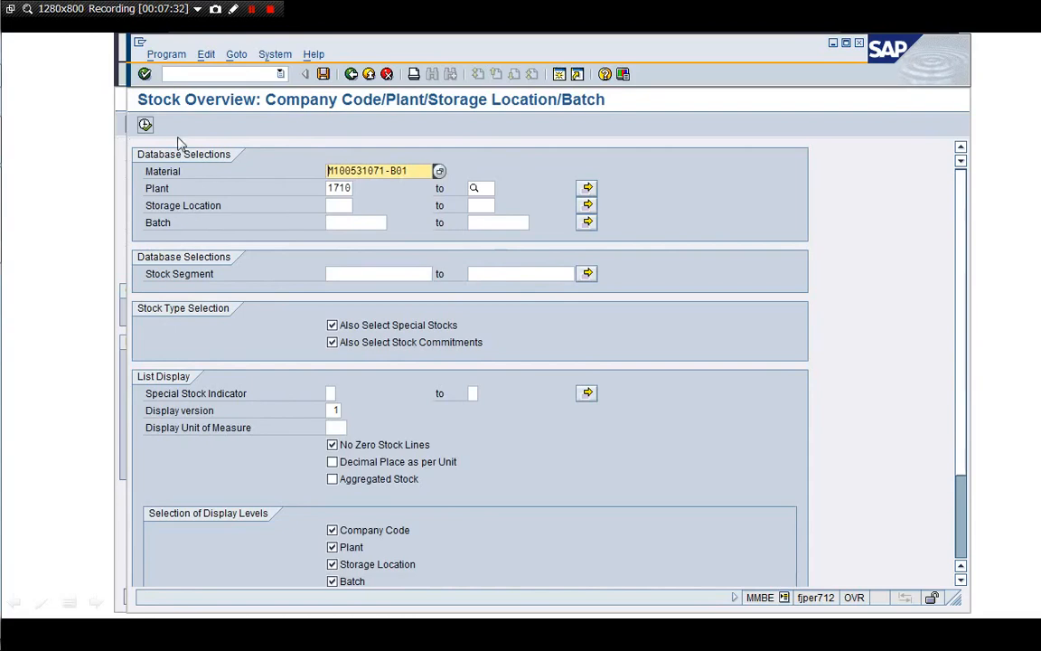
{"action": "left_click", "coordinate": [145, 125]}
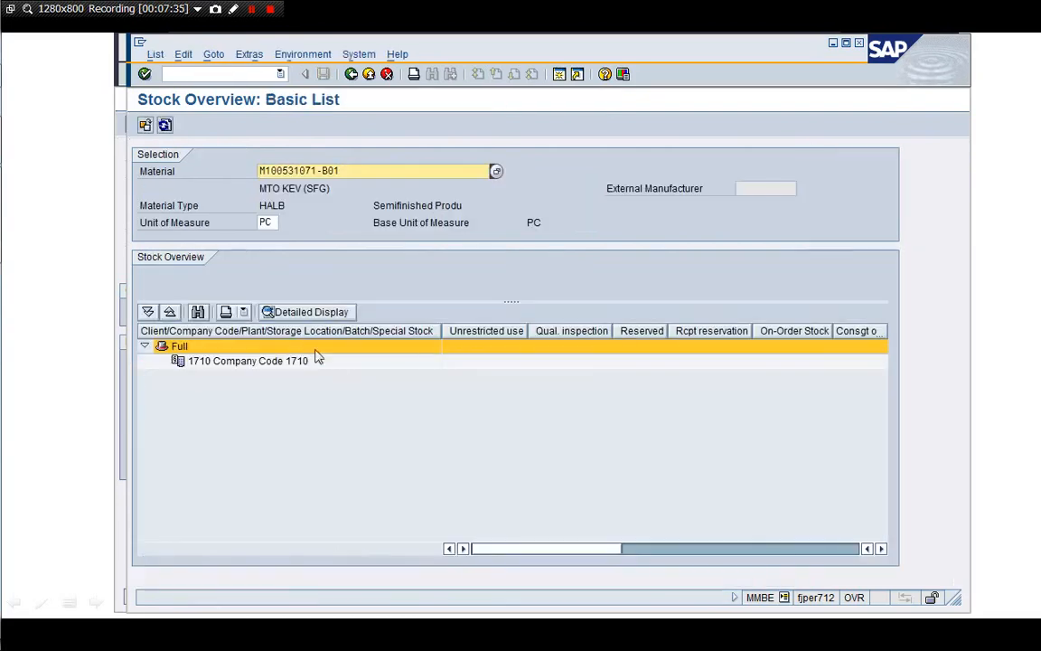
Show plant 1710 stock for M100531071-D01, then close the session with /i
{"action": "left_click", "coordinate": [352, 76]}
{"action": "left_click", "coordinate": [409, 170]}
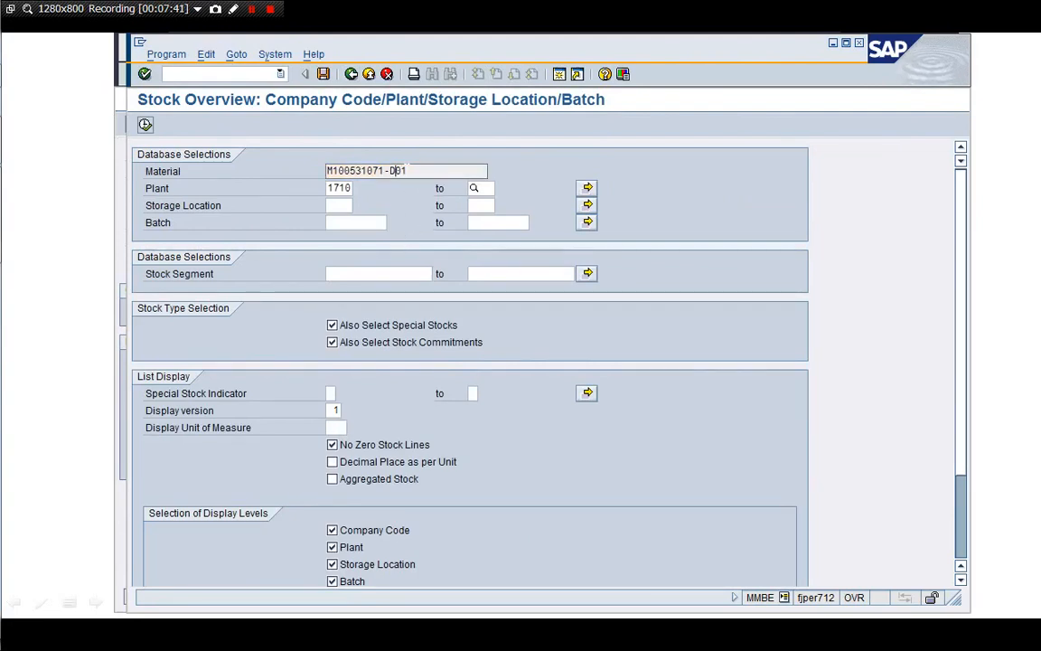
{"action": "type", "text": "D"}
{"action": "left_click", "coordinate": [146, 125]}
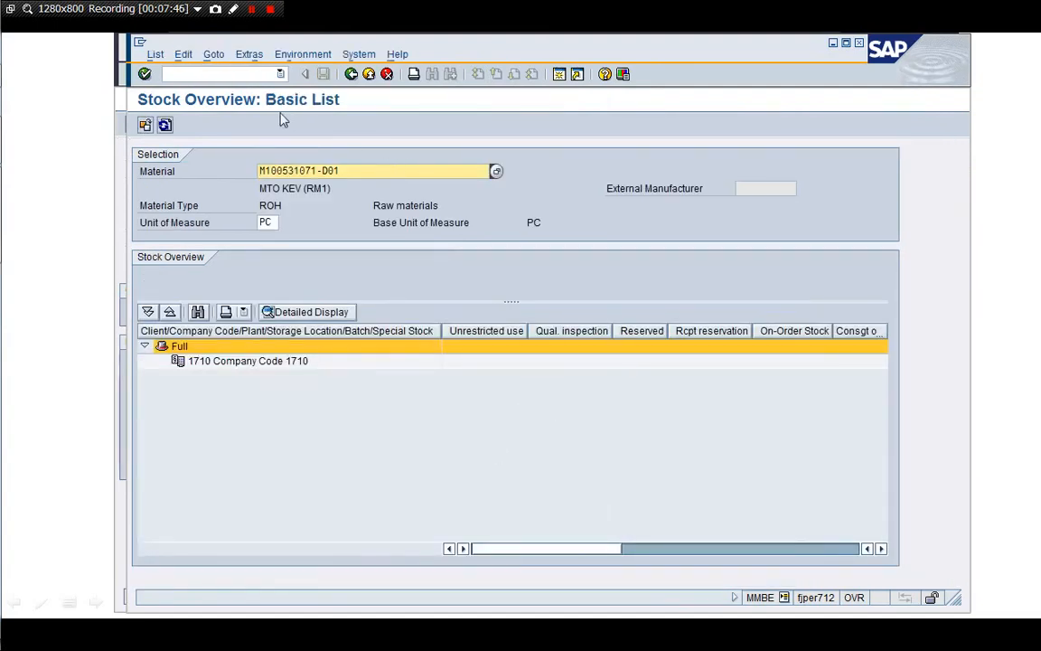
{"action": "left_click", "coordinate": [249, 75]}
{"action": "type", "text": "/i"}
{"action": "key", "text": "Return"}
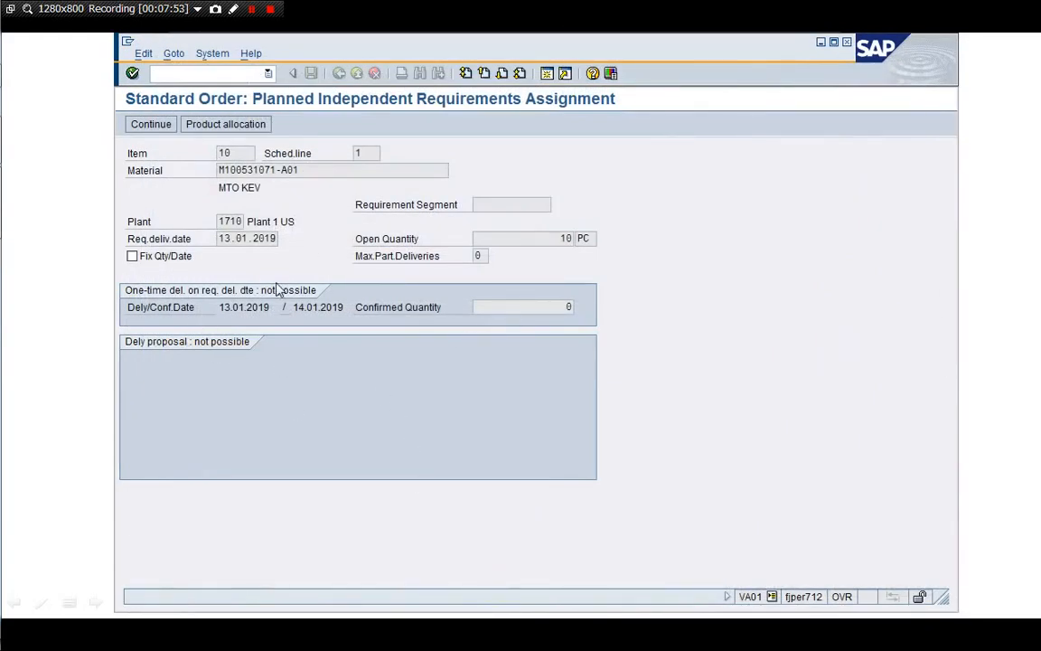
Continue to the order and narrow the Material, Req. Segment, Order Quantity and description columns
{"action": "left_click", "coordinate": [158, 124]}
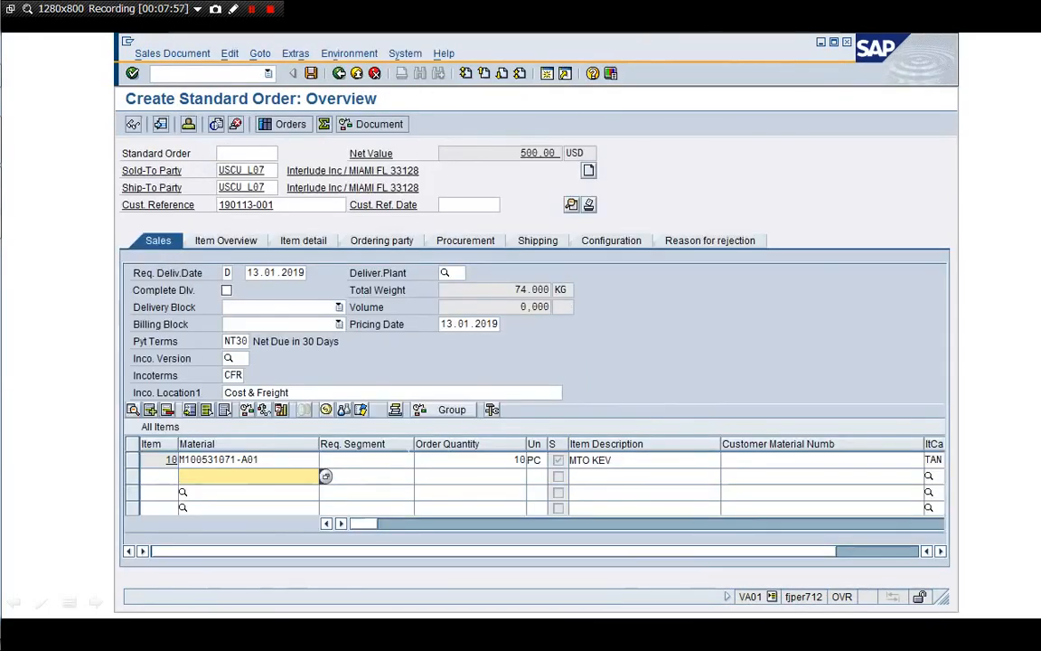
{"action": "left_click_drag", "start_coordinate": [319, 447], "coordinate": [297, 443]}
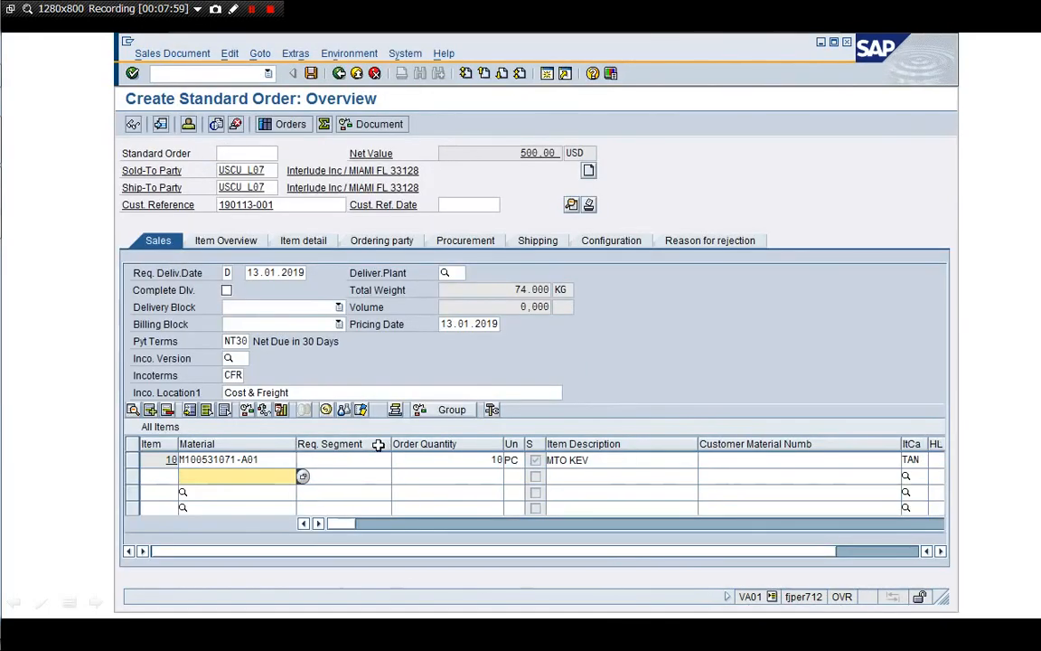
{"action": "left_click_drag", "start_coordinate": [388, 443], "coordinate": [339, 444]}
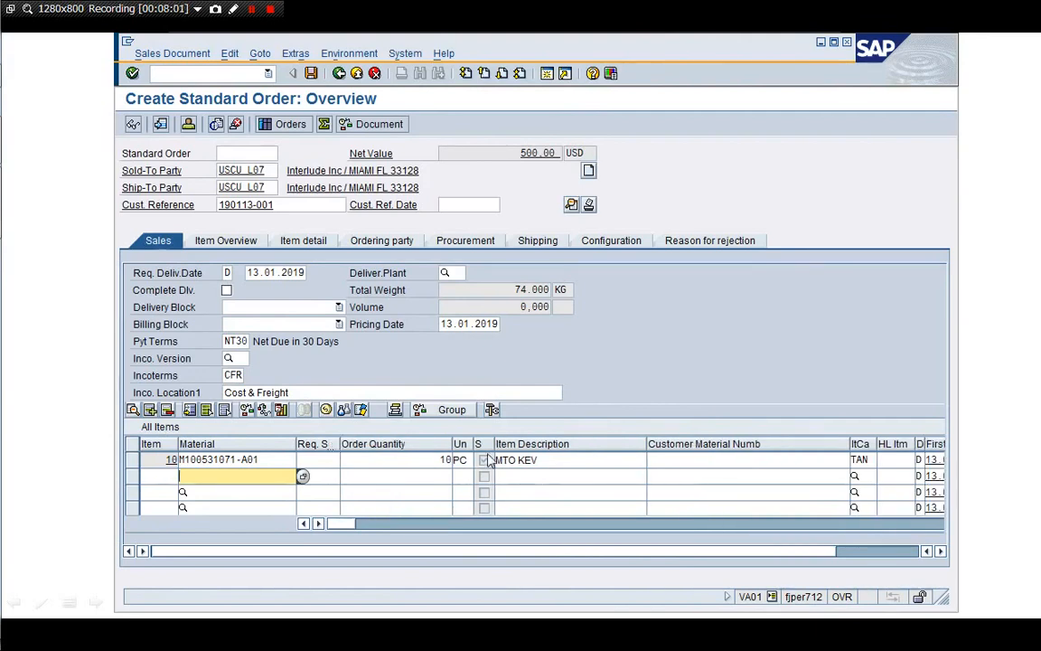
{"action": "left_click_drag", "start_coordinate": [450, 444], "coordinate": [401, 443]}
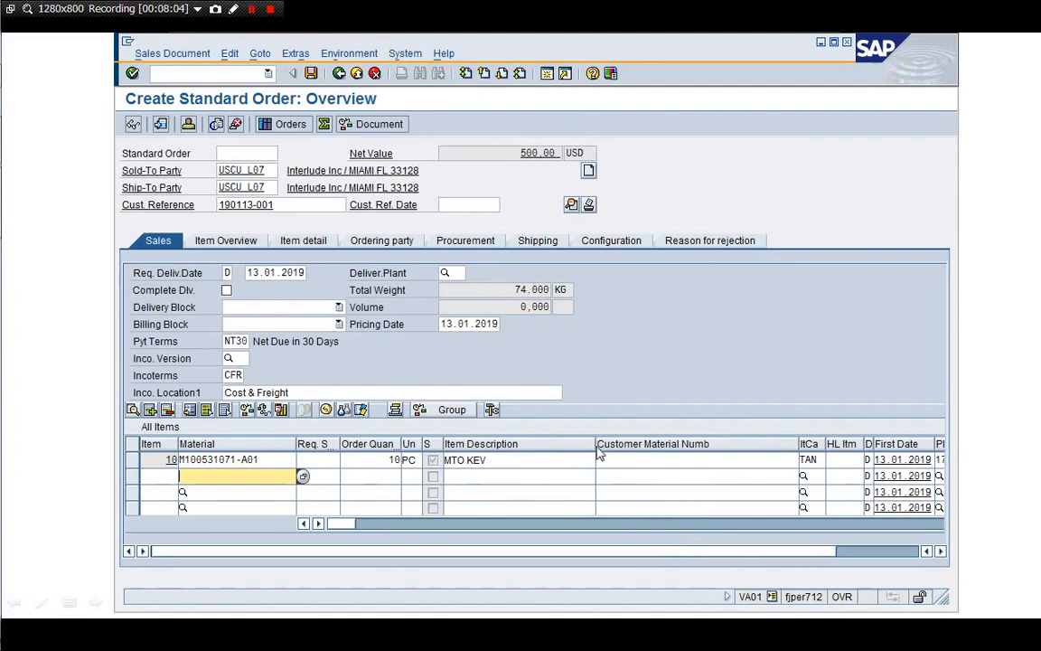
{"action": "left_click_drag", "start_coordinate": [596, 444], "coordinate": [539, 441]}
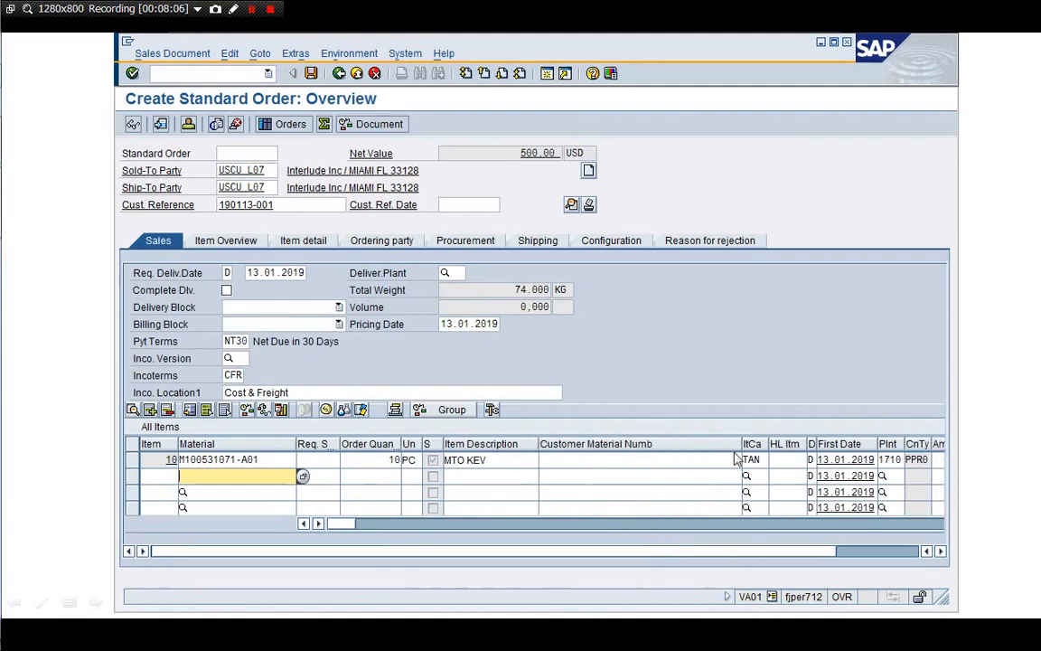
{"action": "left_click_drag", "start_coordinate": [741, 443], "coordinate": [619, 442]}
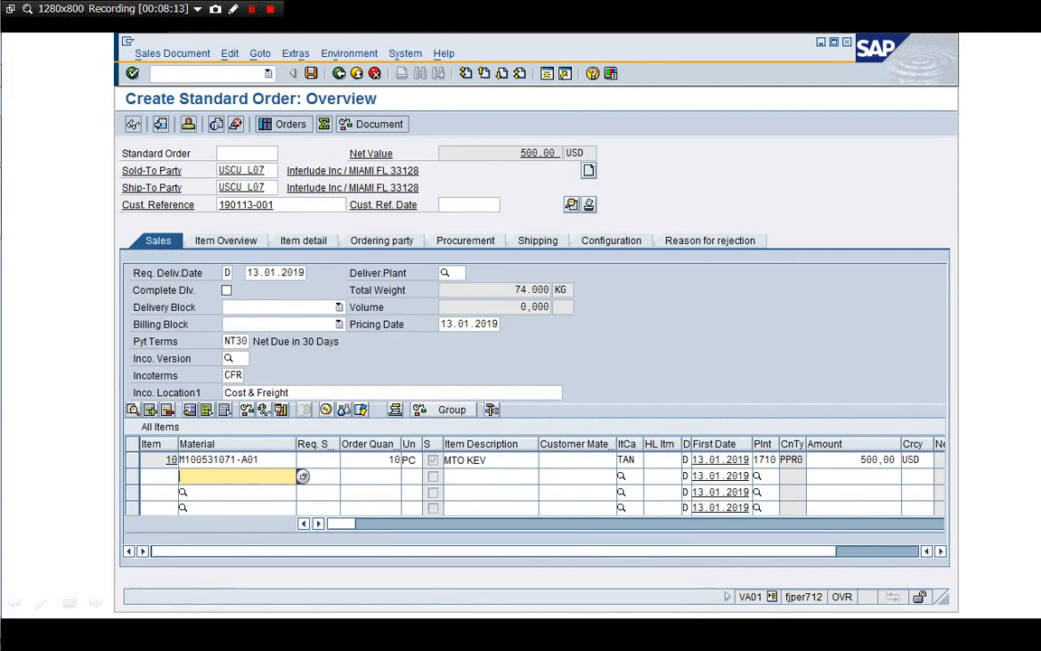
Check item 10's 500,00 amount and switch to the procurement view showing plant 1710 and KEV
{"action": "left_click", "coordinate": [861, 459]}
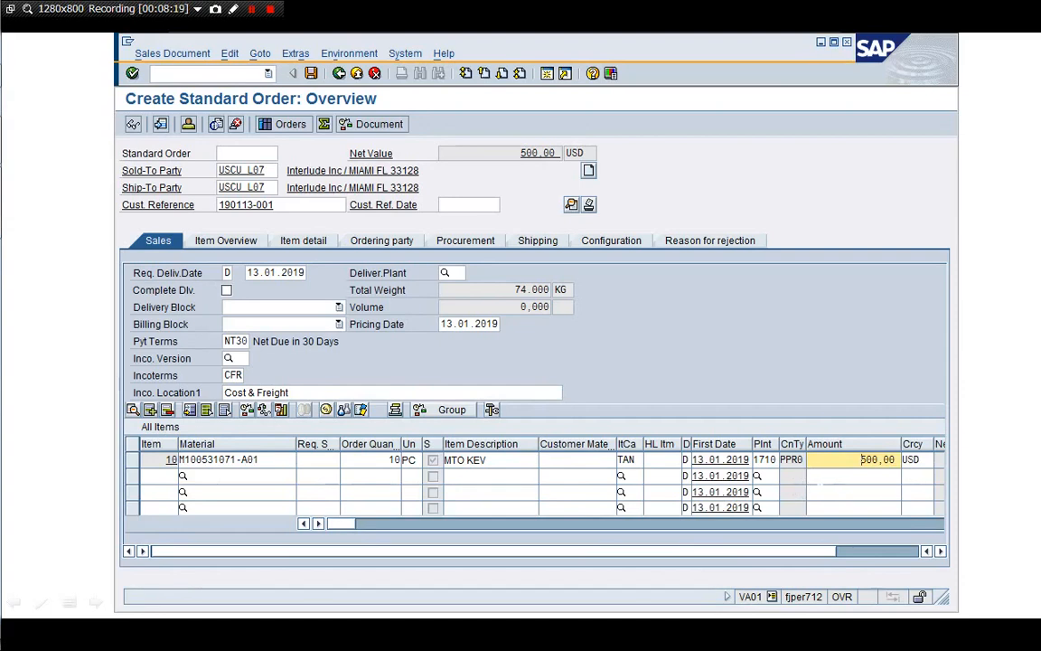
{"action": "left_click", "coordinate": [854, 476]}
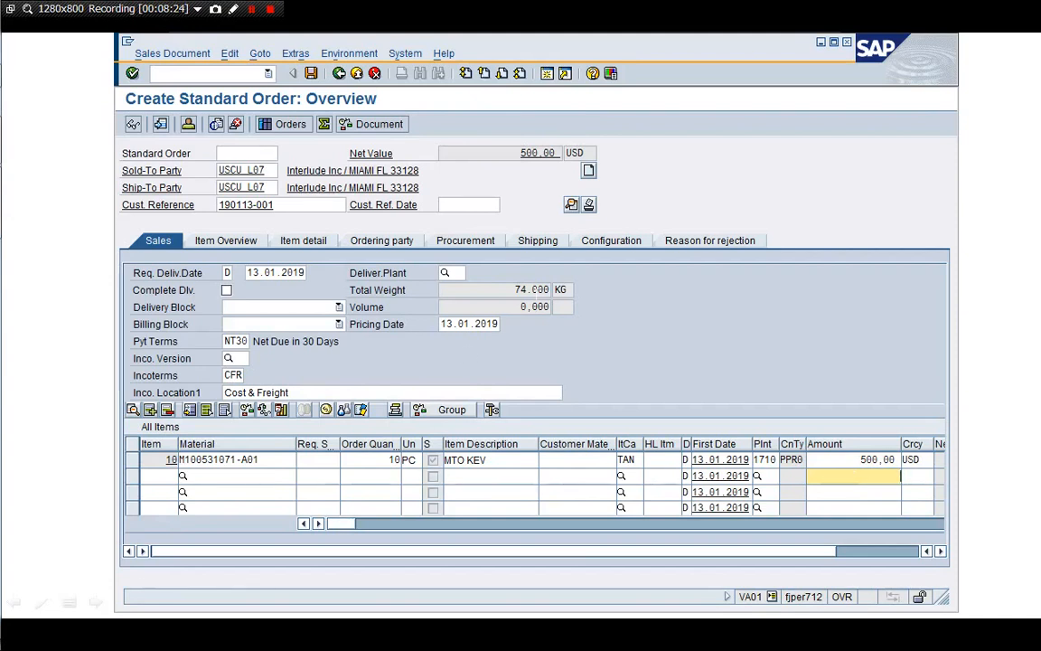
{"action": "left_click", "coordinate": [465, 241]}
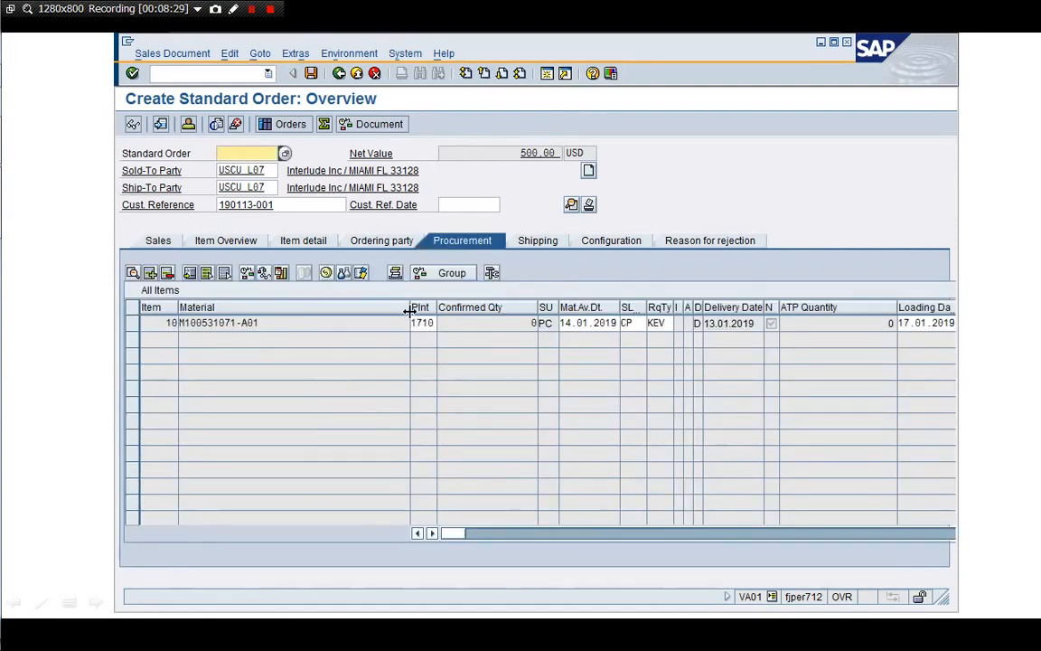
Narrow the Material and Confirmed Qty columns and check item 10's requirement type KEV
{"action": "left_click_drag", "start_coordinate": [409, 310], "coordinate": [302, 307]}
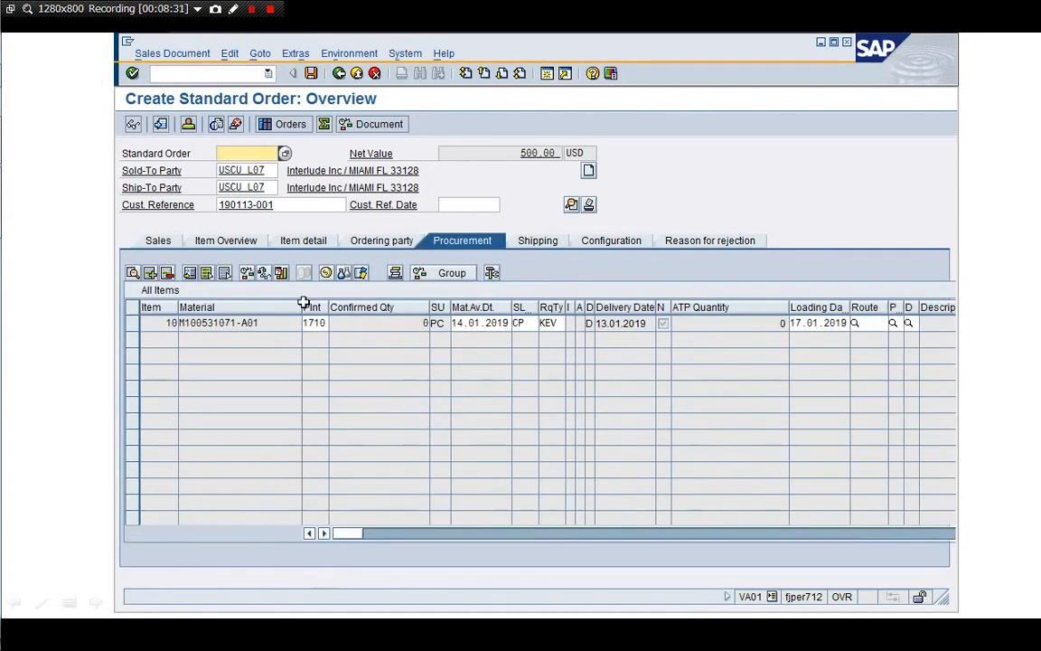
{"action": "left_click", "coordinate": [553, 324]}
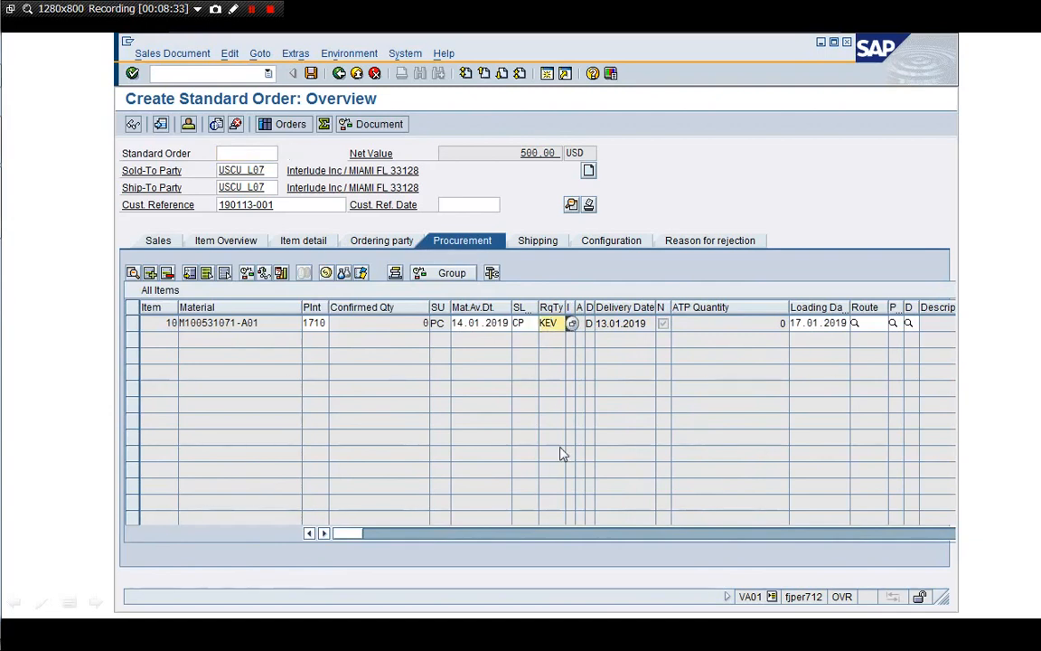
{"action": "left_click_drag", "start_coordinate": [430, 309], "coordinate": [406, 312]}
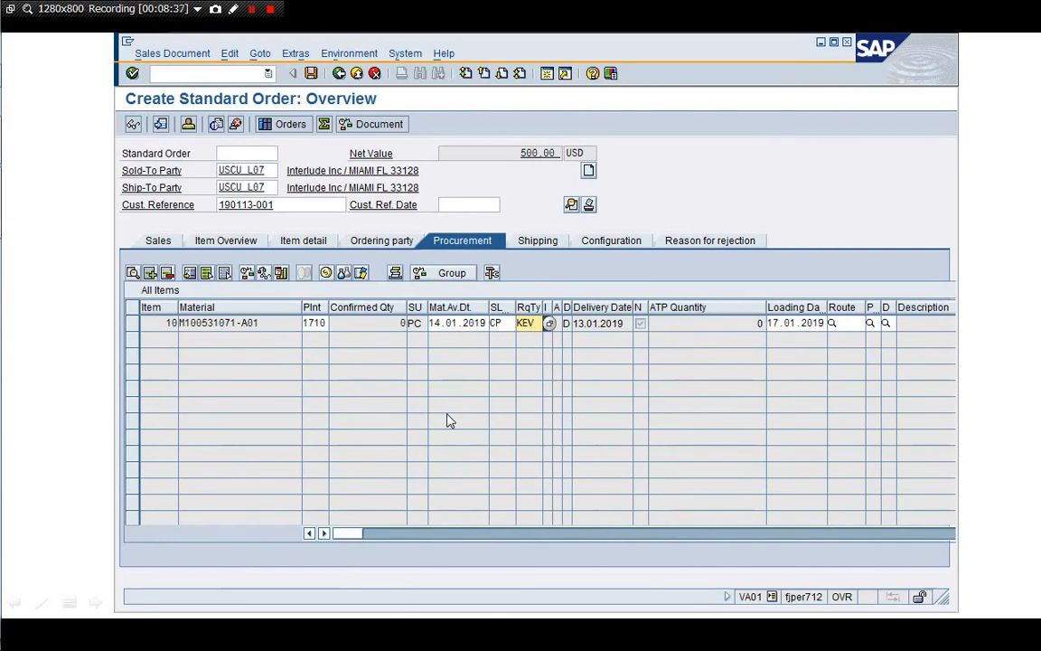
{"action": "double_click", "coordinate": [157, 323]}
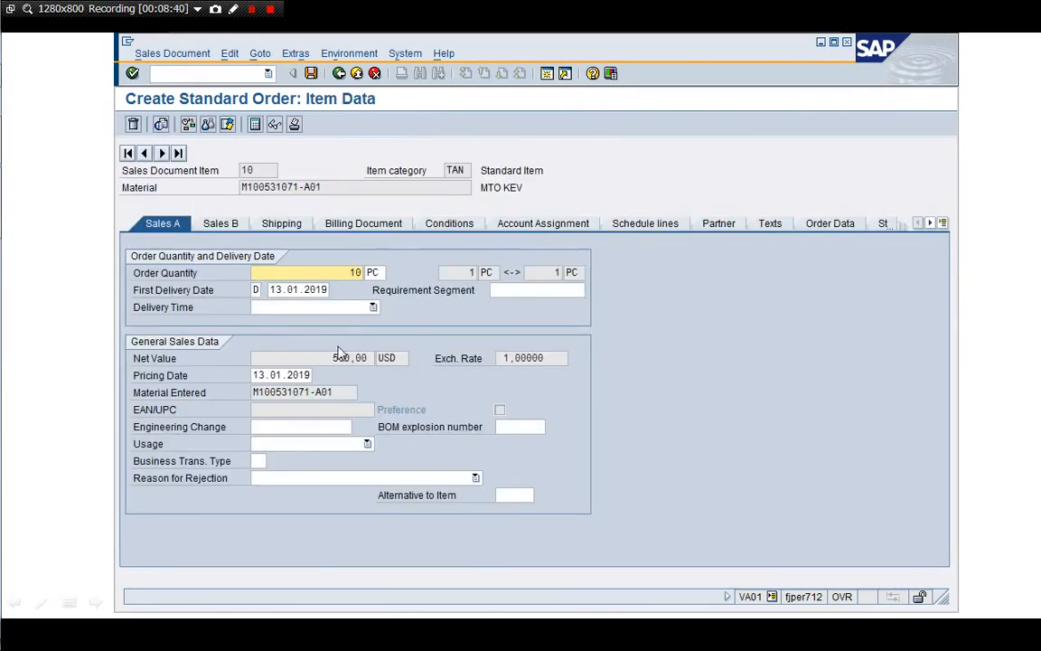
Review item 10's Shipping data (shipping point 1710), Billing Document and Conditions tabs
{"action": "left_click", "coordinate": [284, 227]}
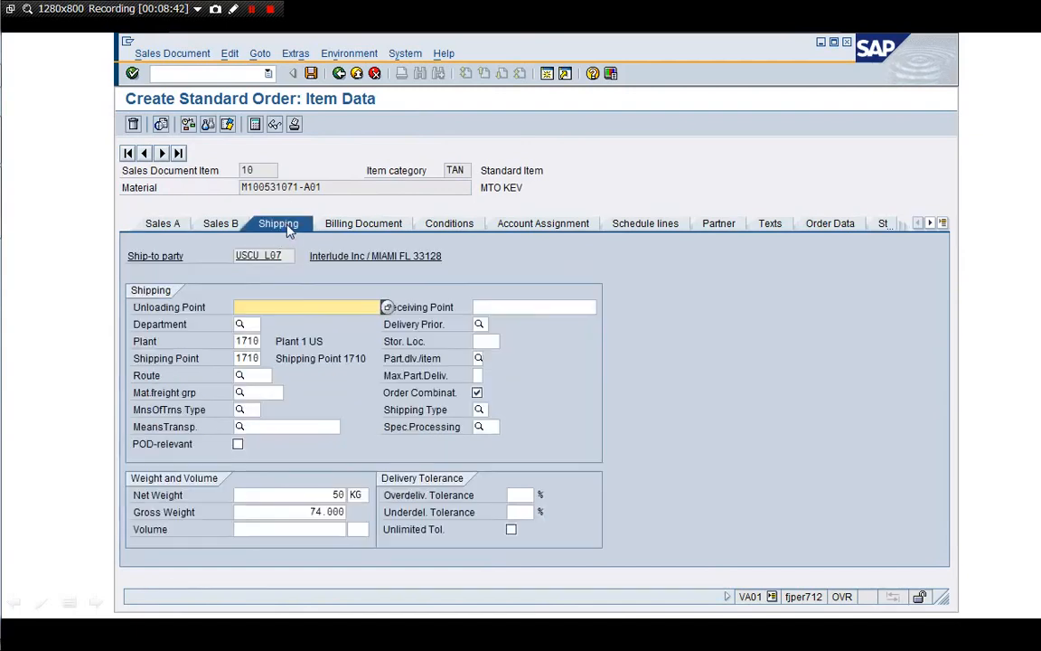
{"action": "left_click", "coordinate": [263, 358]}
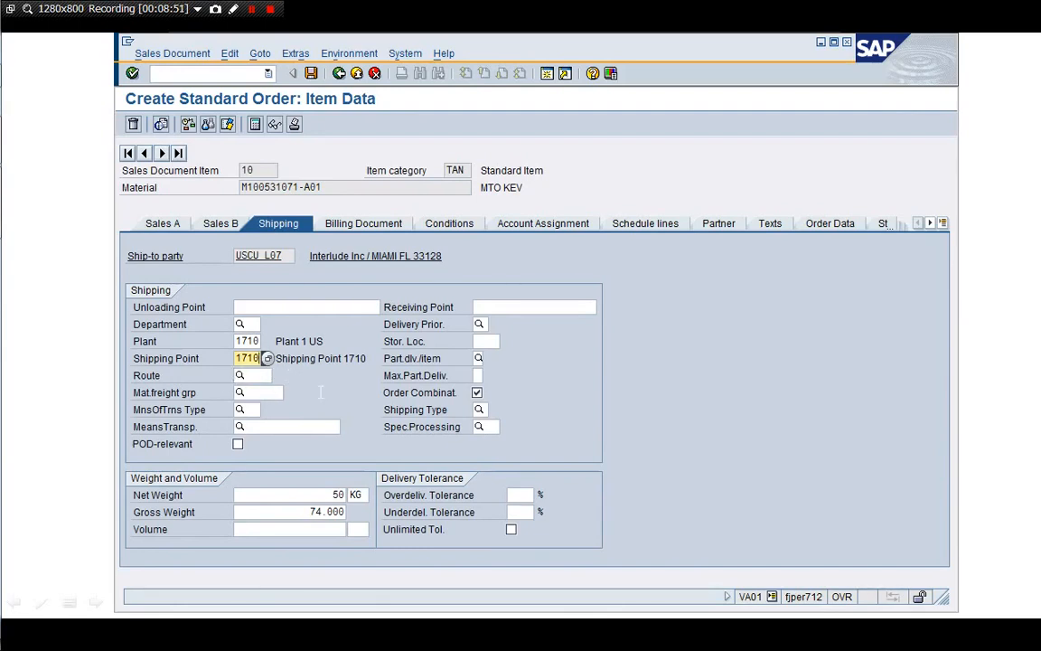
{"action": "left_click", "coordinate": [379, 229]}
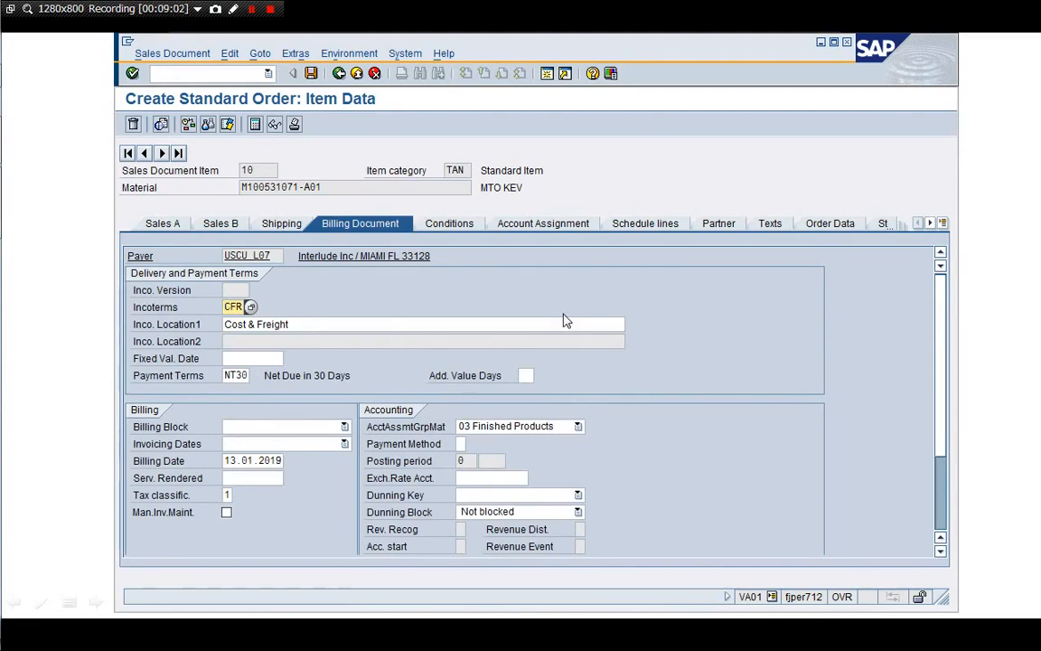
{"action": "left_click", "coordinate": [449, 223]}
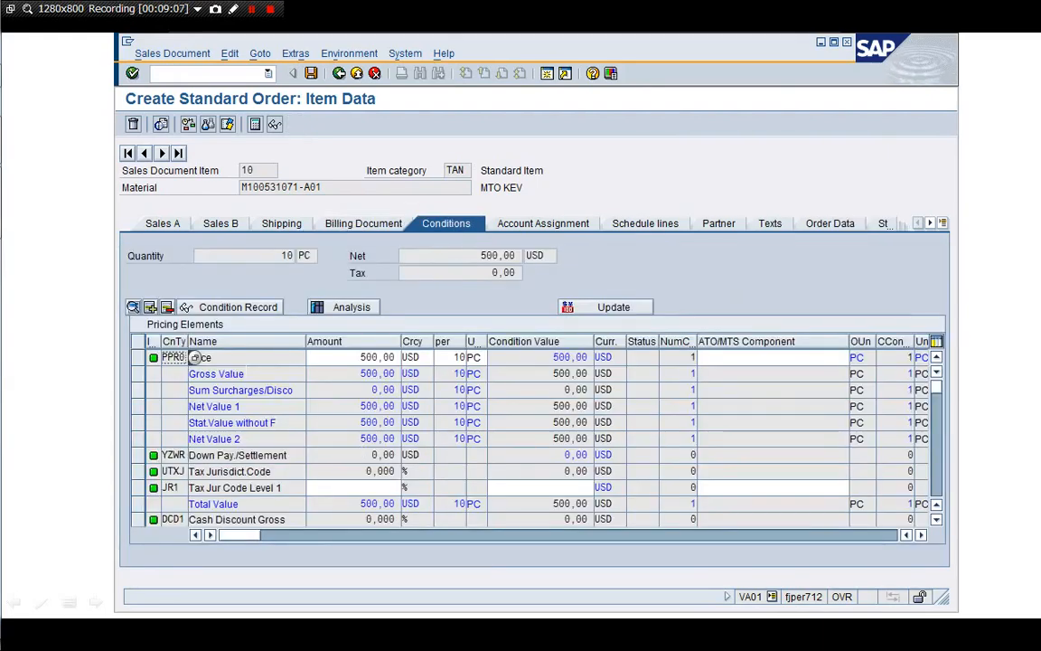
Check internal price 335,00, profit margin 165,00 and account assignment (profit center YB110), then return to Sales A
{"action": "left_click", "coordinate": [246, 372]}
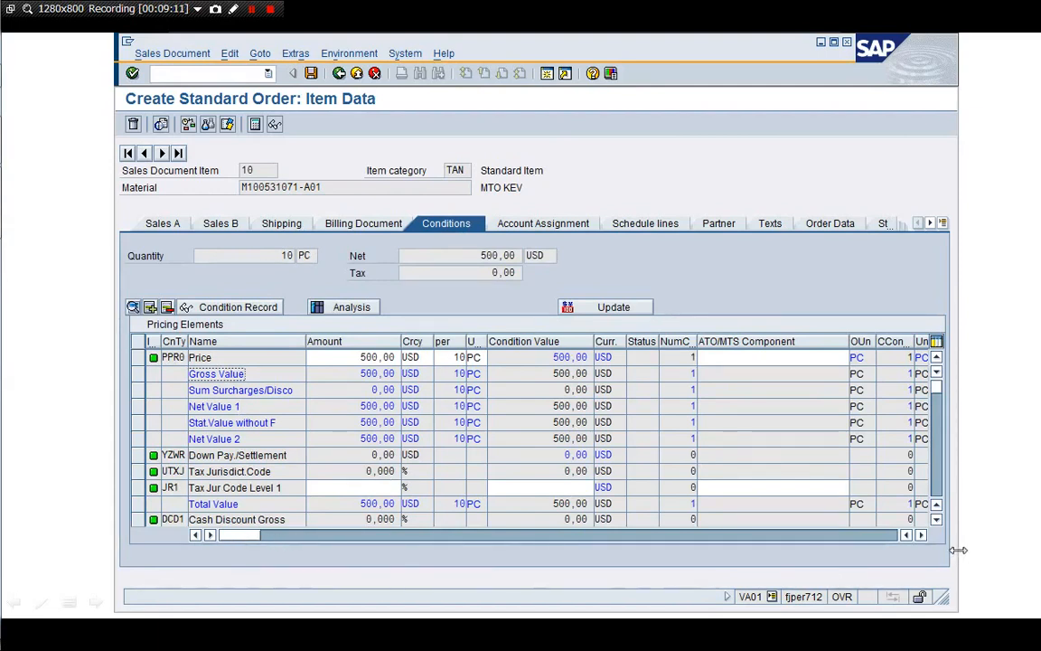
{"action": "left_click", "coordinate": [935, 493]}
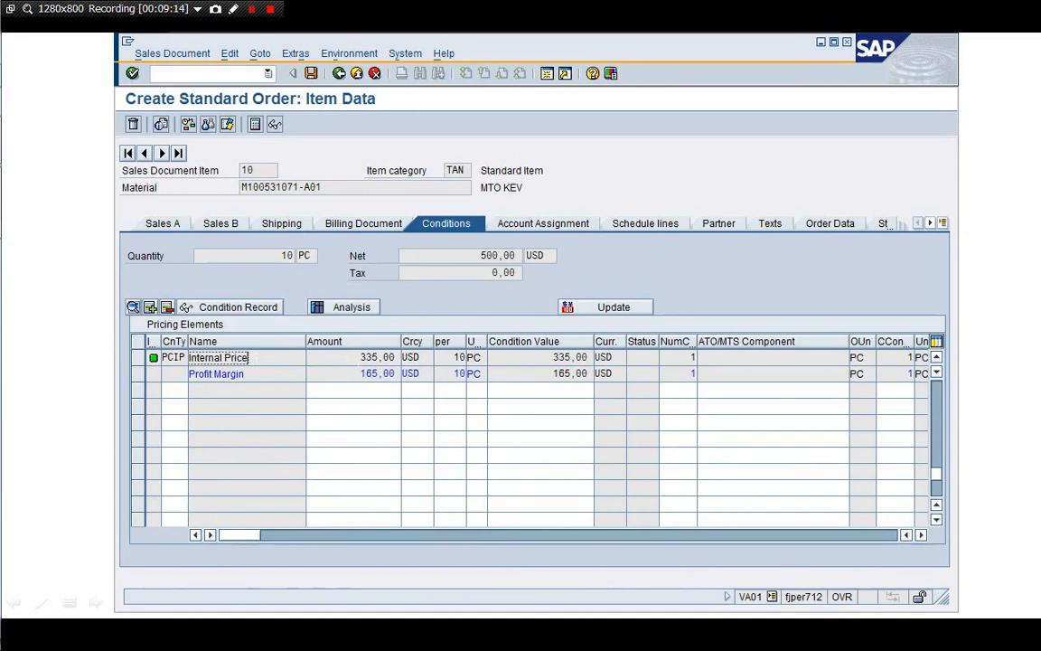
{"action": "left_click", "coordinate": [362, 359]}
{"action": "left_click", "coordinate": [937, 411]}
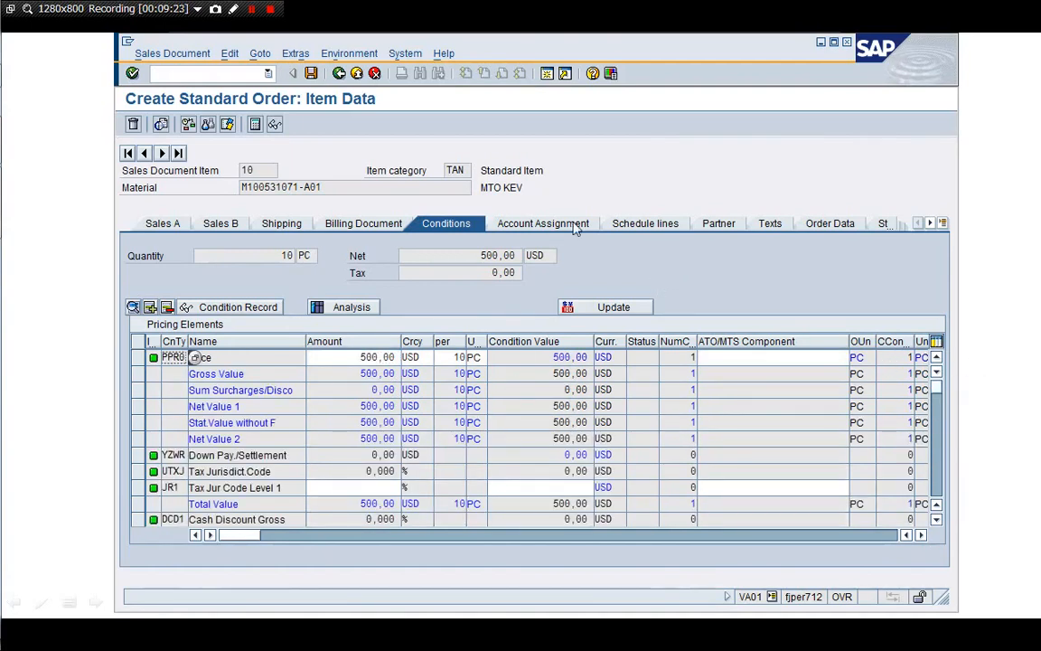
{"action": "left_click", "coordinate": [533, 223]}
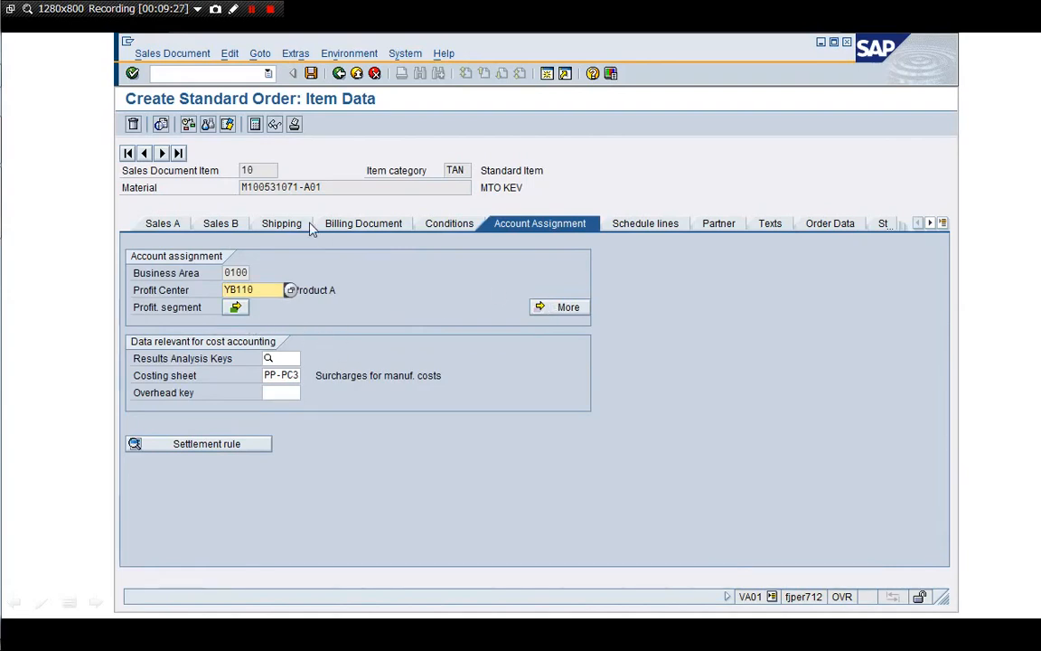
{"action": "left_click", "coordinate": [172, 225]}
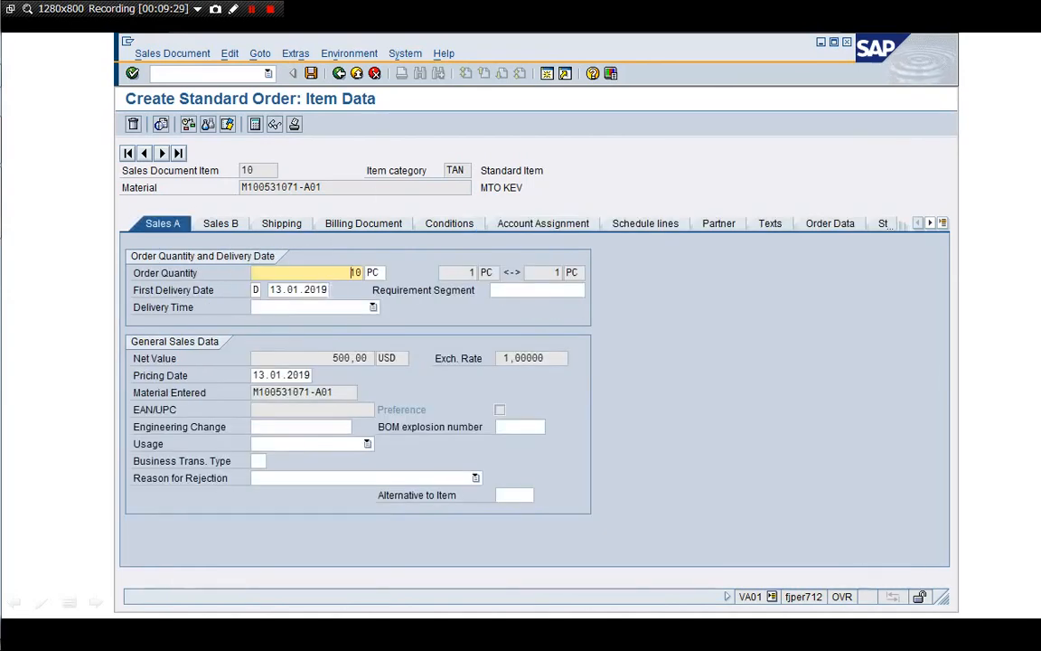
Return to the overview, confirm completeness via the Incompletion Log, and open Extras > Costing
{"action": "left_click", "coordinate": [339, 74]}
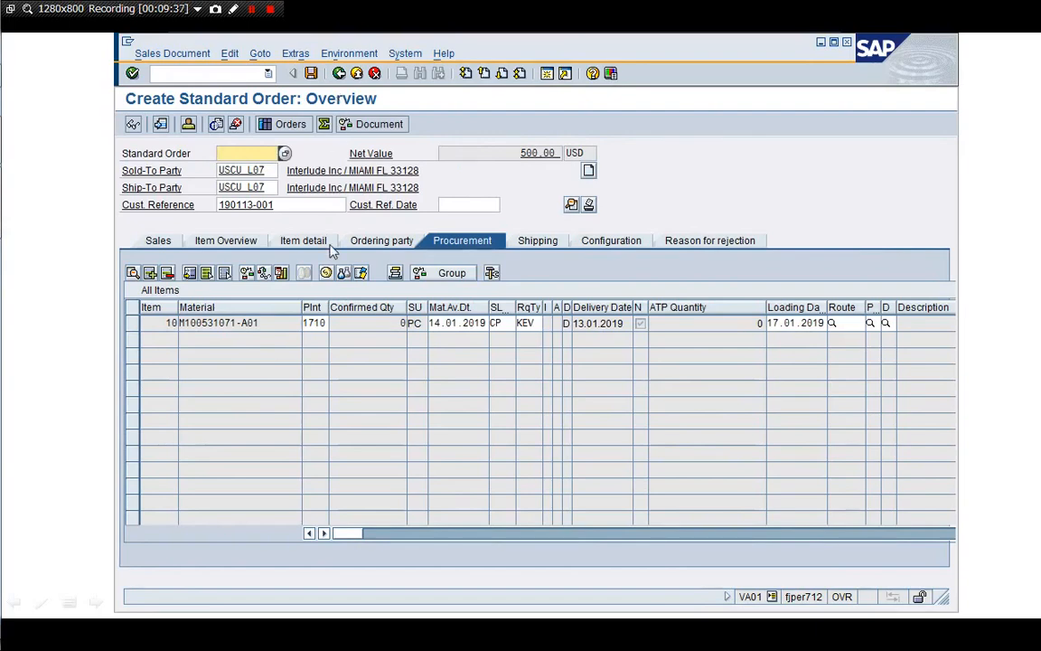
{"action": "left_click", "coordinate": [259, 54]}
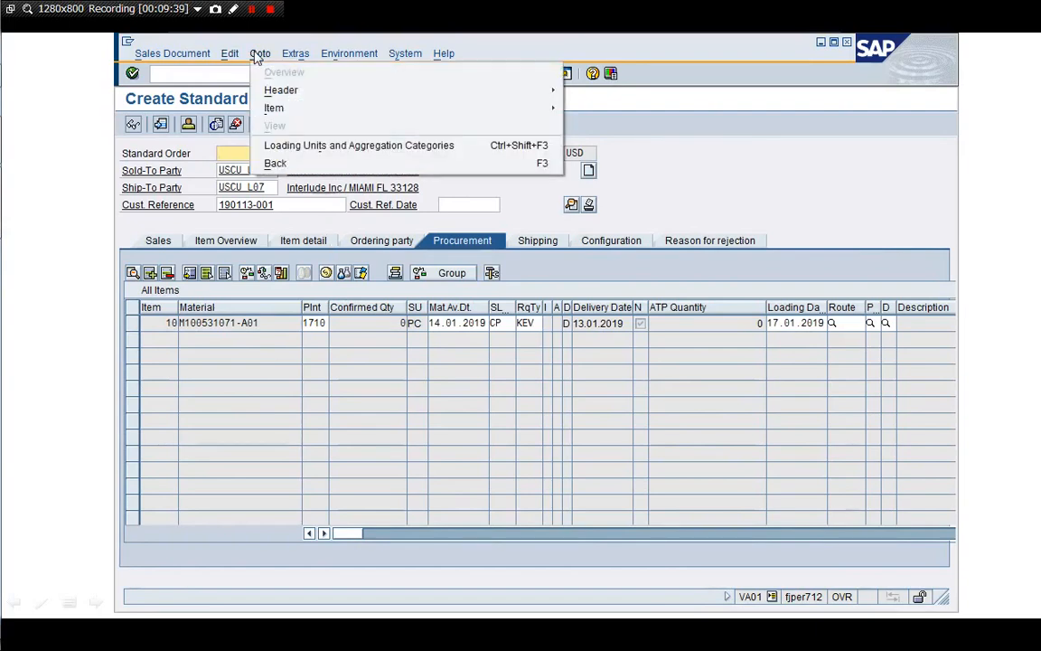
{"action": "mouse_move", "coordinate": [230, 55]}
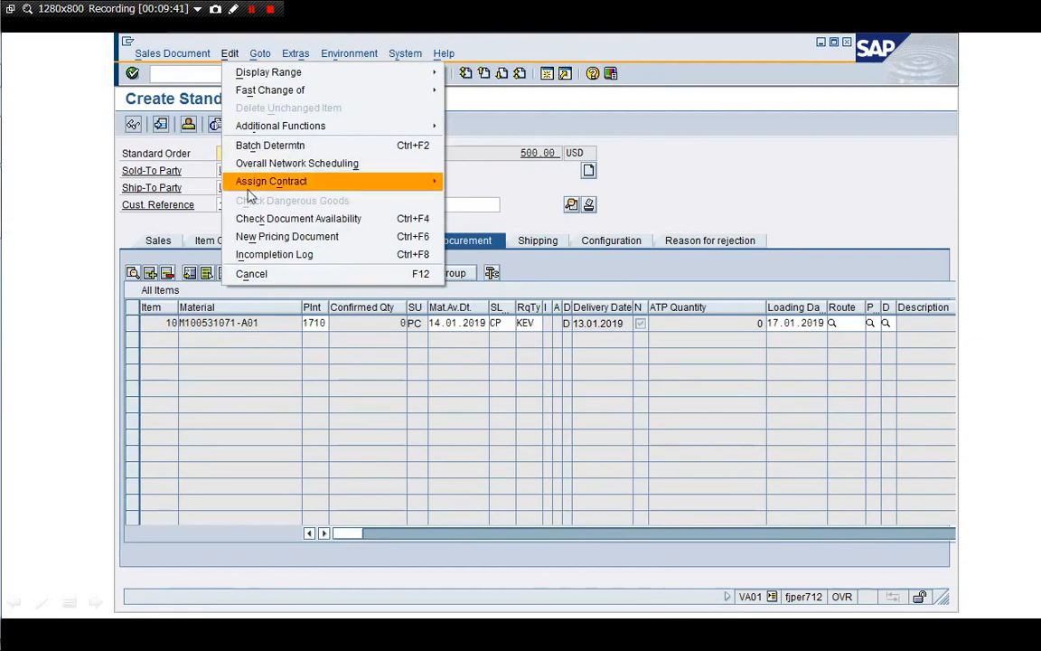
{"action": "left_click", "coordinate": [253, 255]}
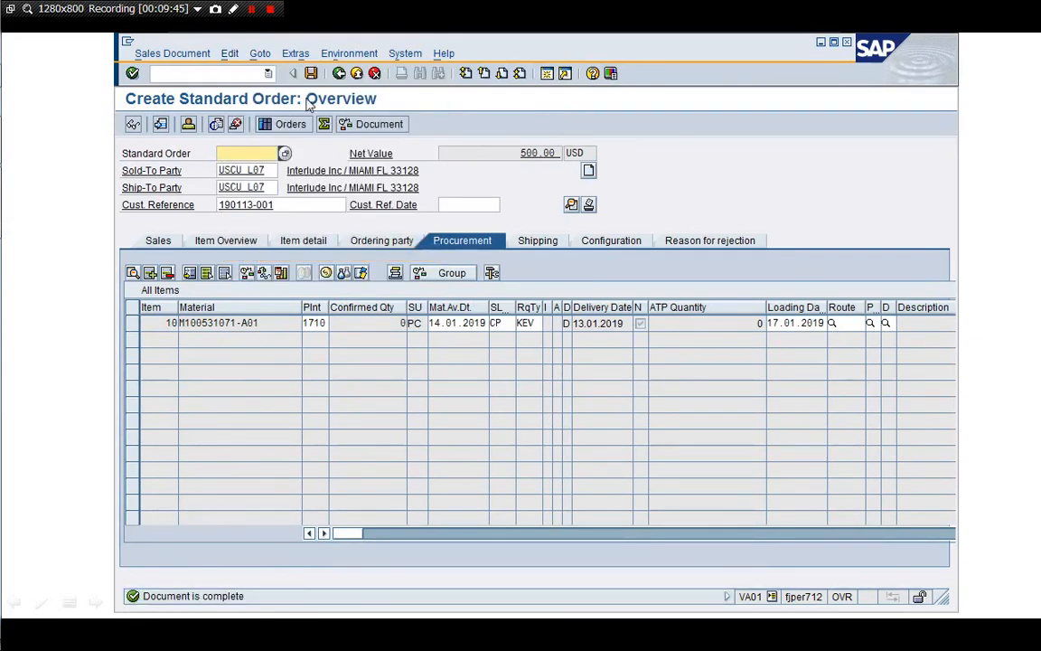
{"action": "left_click", "coordinate": [296, 56]}
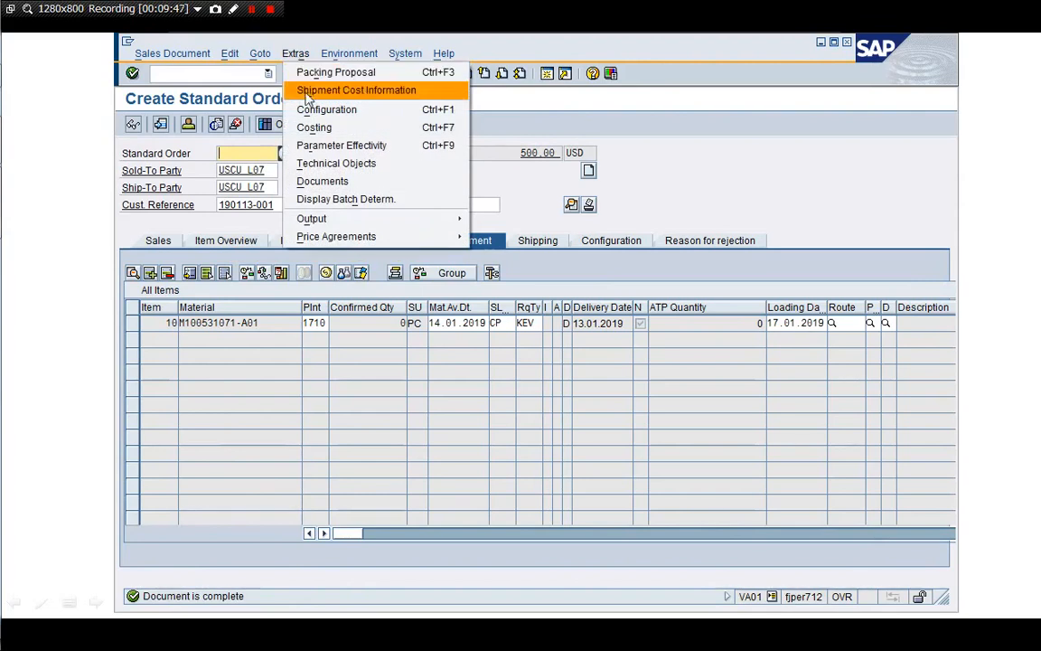
{"action": "left_click", "coordinate": [299, 127]}
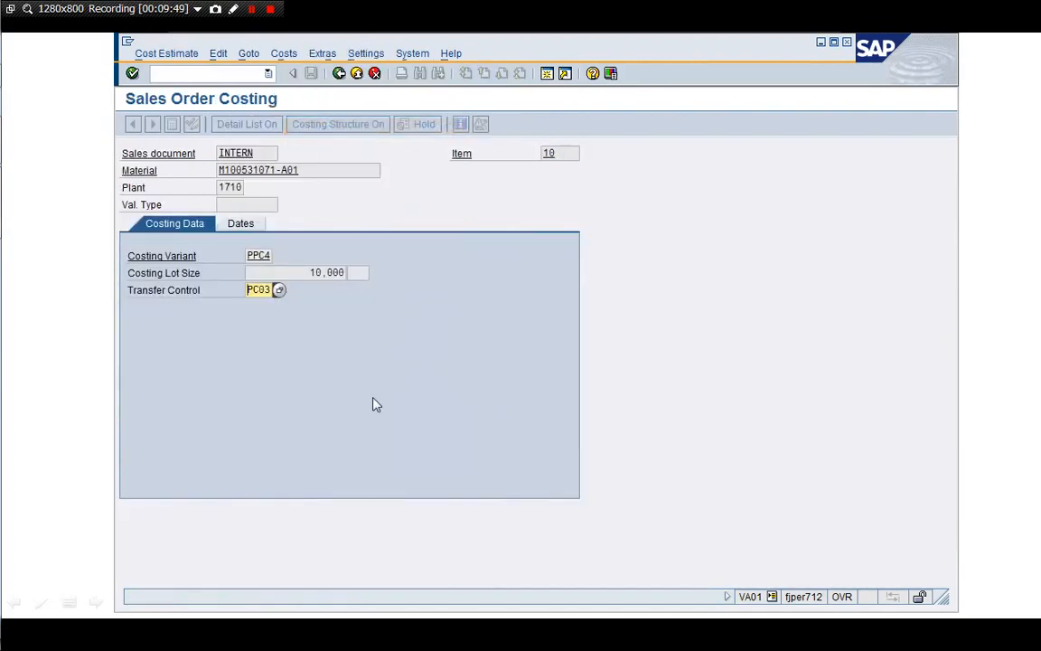
Run the cost estimate, widen the itemization list, and select the M100531071-B01 material row
{"action": "key", "text": "Return"}
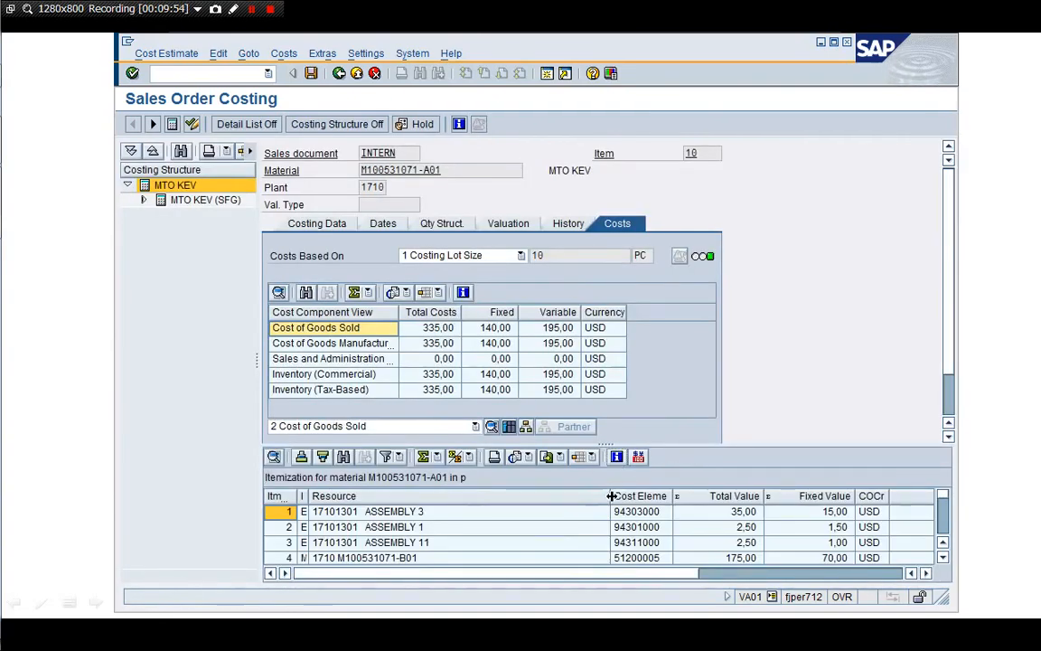
{"action": "left_click_drag", "start_coordinate": [612, 496], "coordinate": [470, 499]}
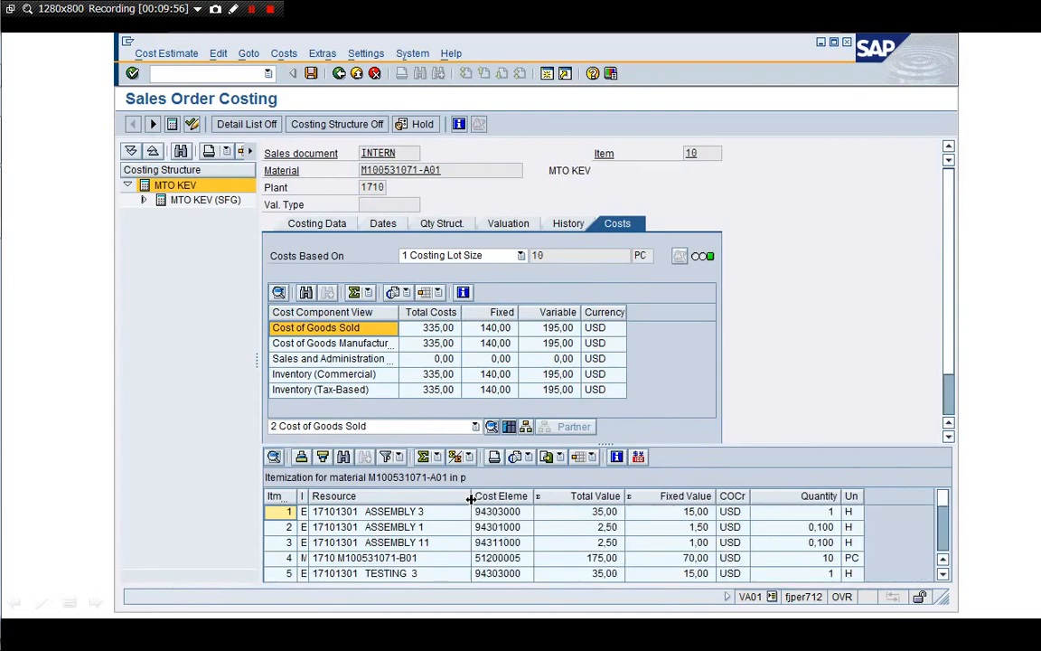
{"action": "left_click_drag", "start_coordinate": [699, 445], "coordinate": [688, 349]}
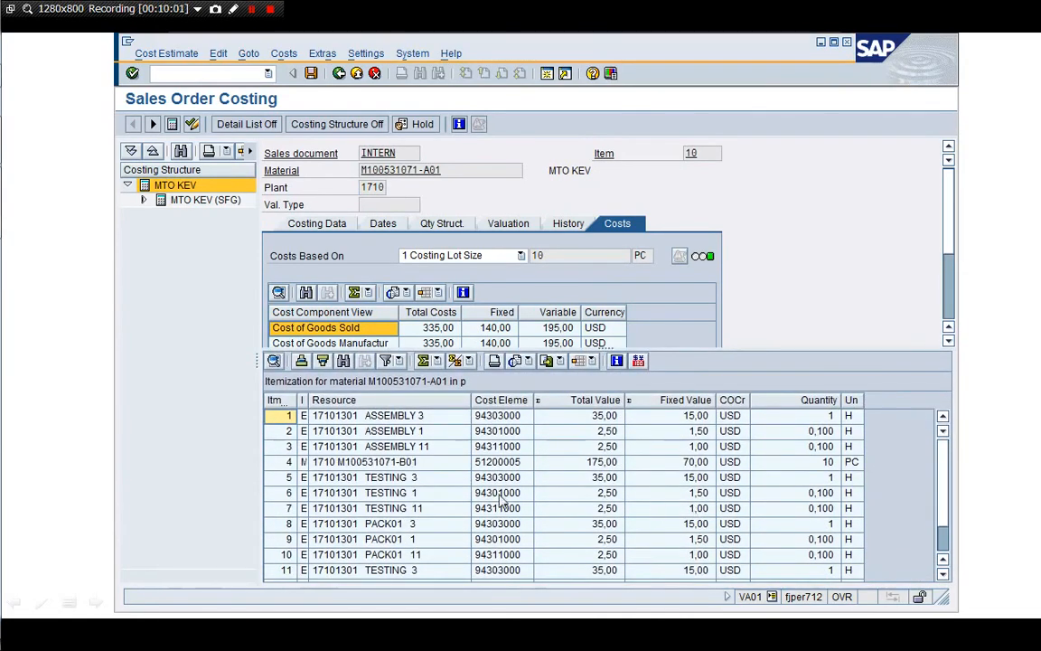
{"action": "left_click", "coordinate": [532, 463]}
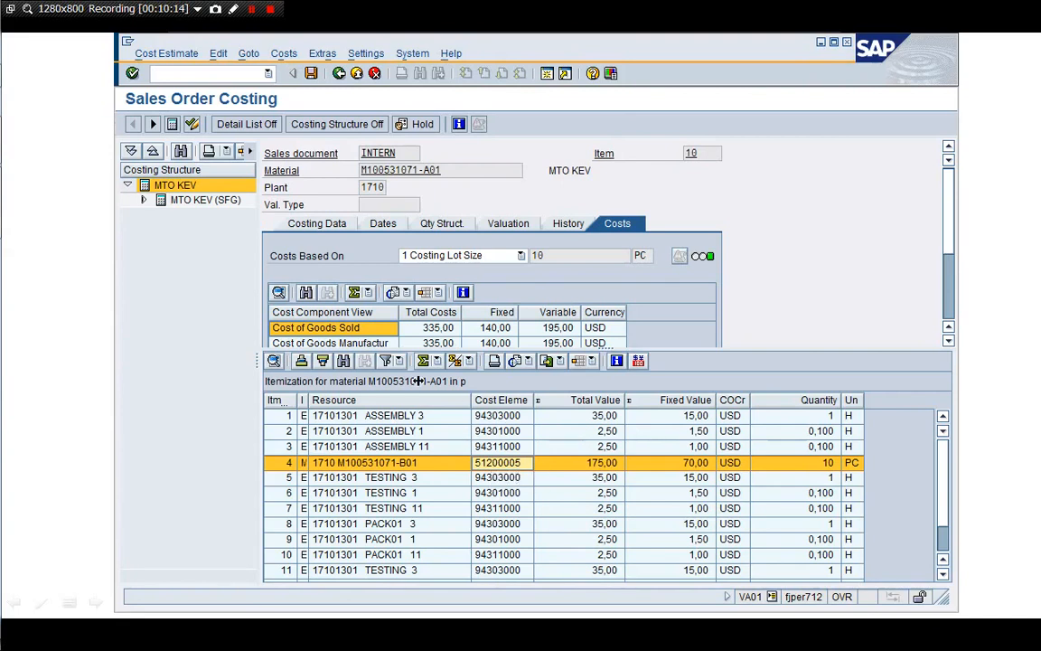
Expand MTO KEV and display the MTO KEV (SFG) cost estimate of 175,00 USD
{"action": "left_click", "coordinate": [143, 199]}
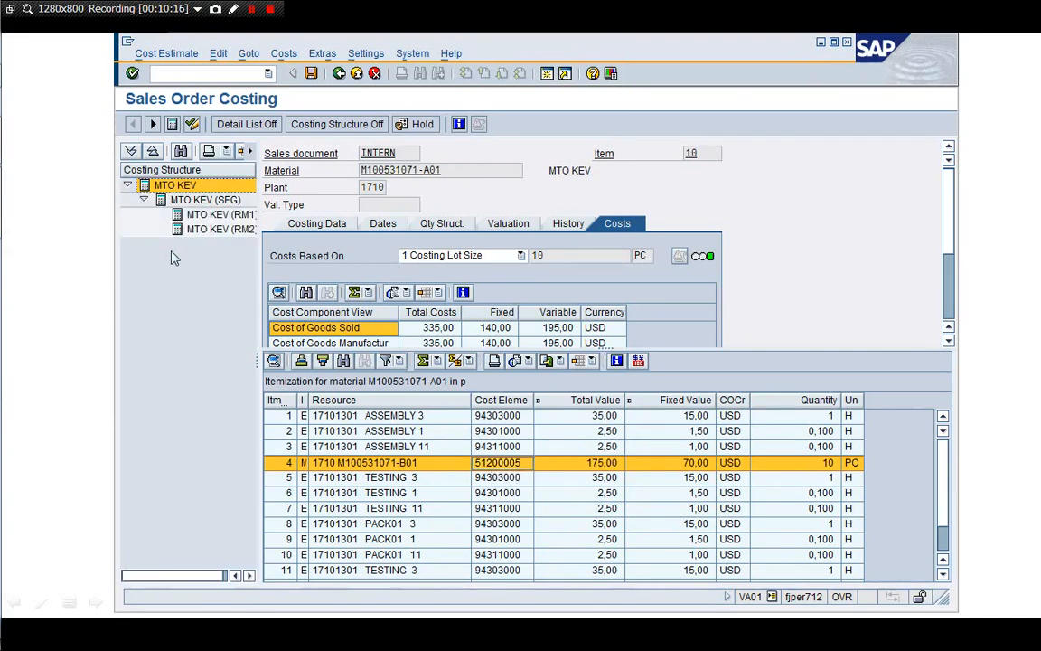
{"action": "left_click", "coordinate": [219, 214]}
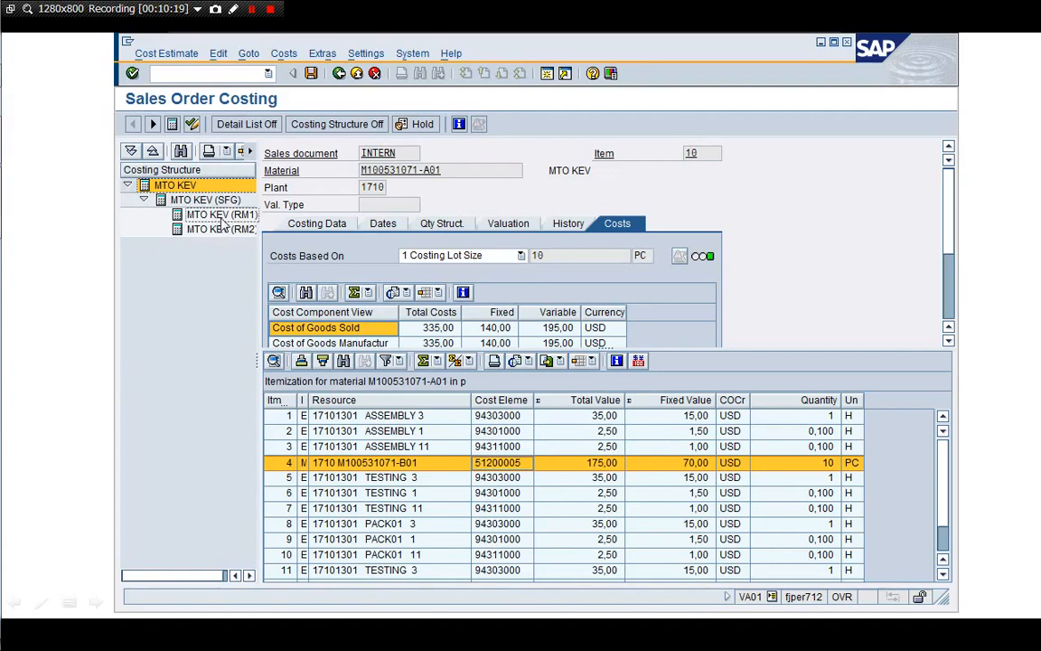
{"action": "double_click", "coordinate": [213, 201]}
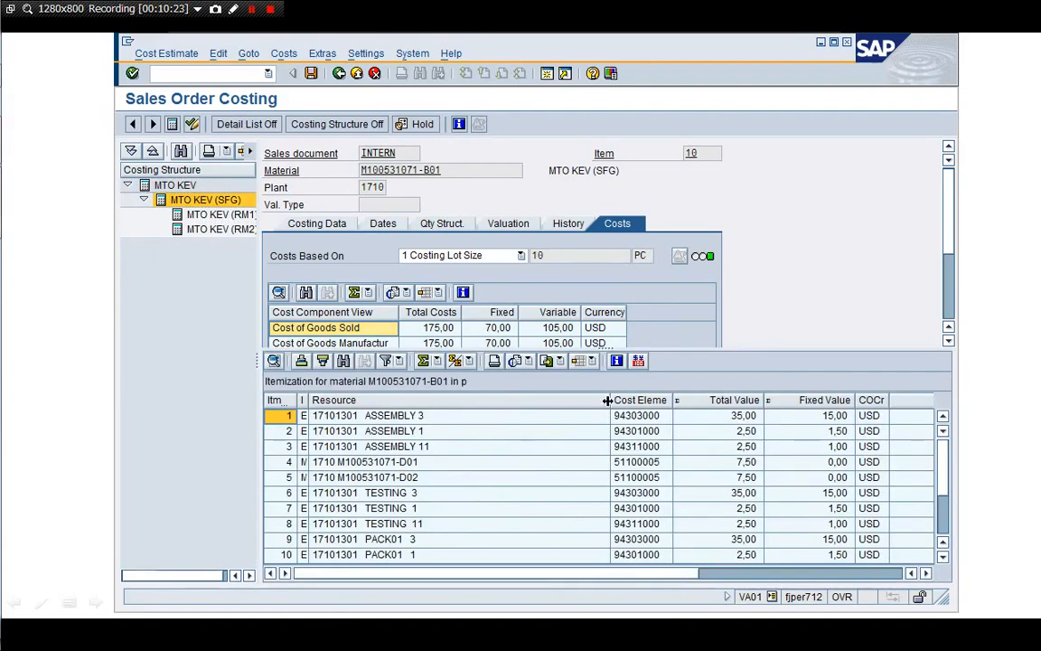
Narrow the Resource column, select the M100531071-D02 line, and start a new session
{"action": "left_click_drag", "start_coordinate": [609, 399], "coordinate": [466, 401]}
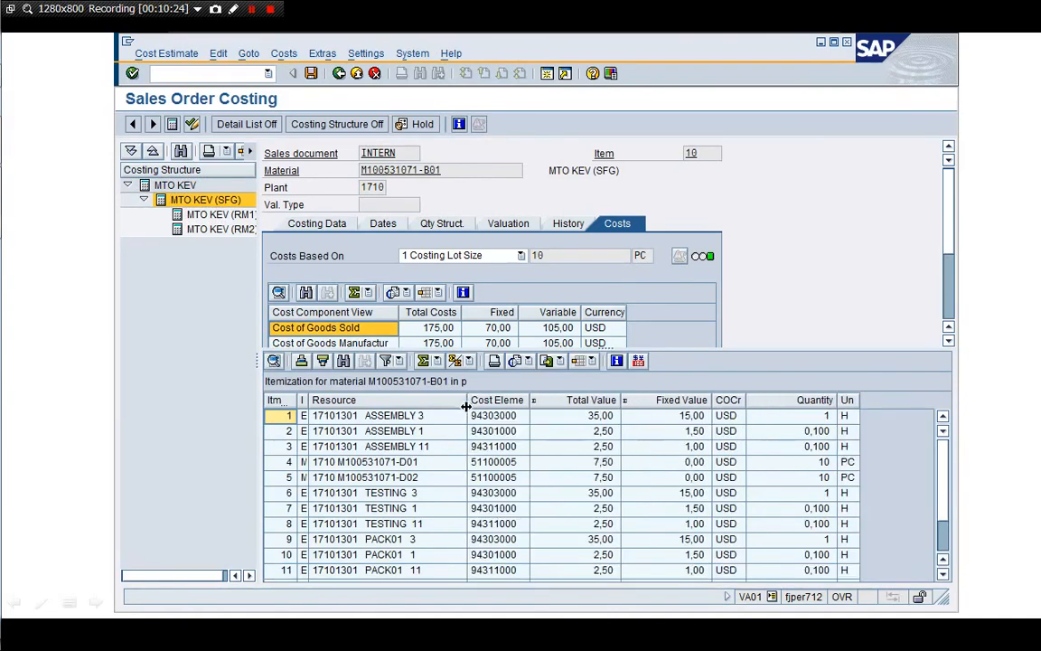
{"action": "left_click", "coordinate": [524, 479]}
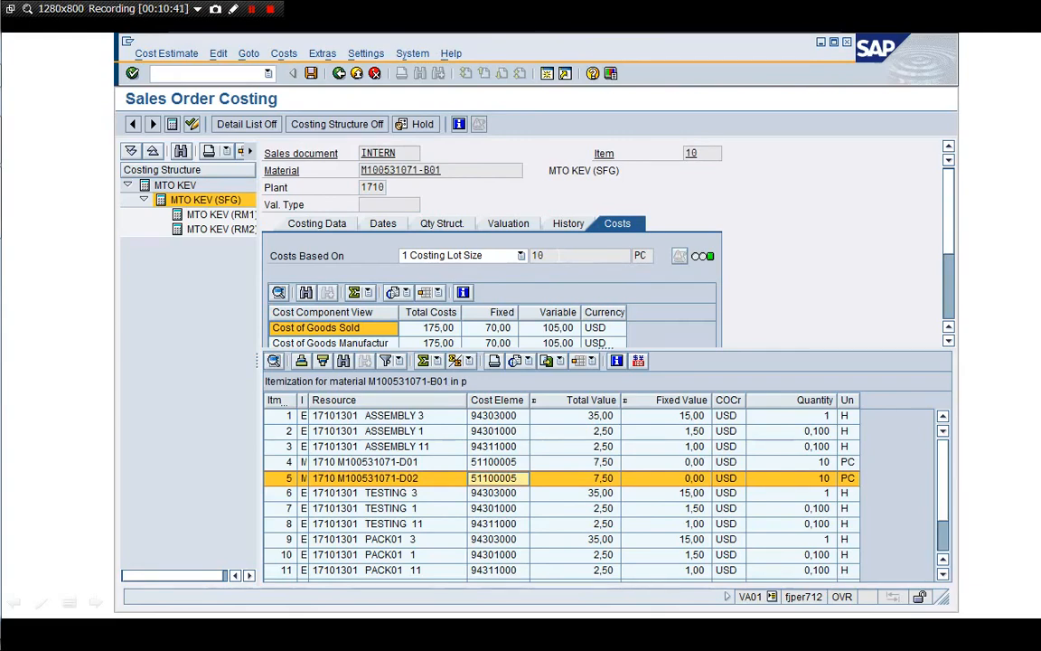
{"action": "left_click", "coordinate": [547, 73]}
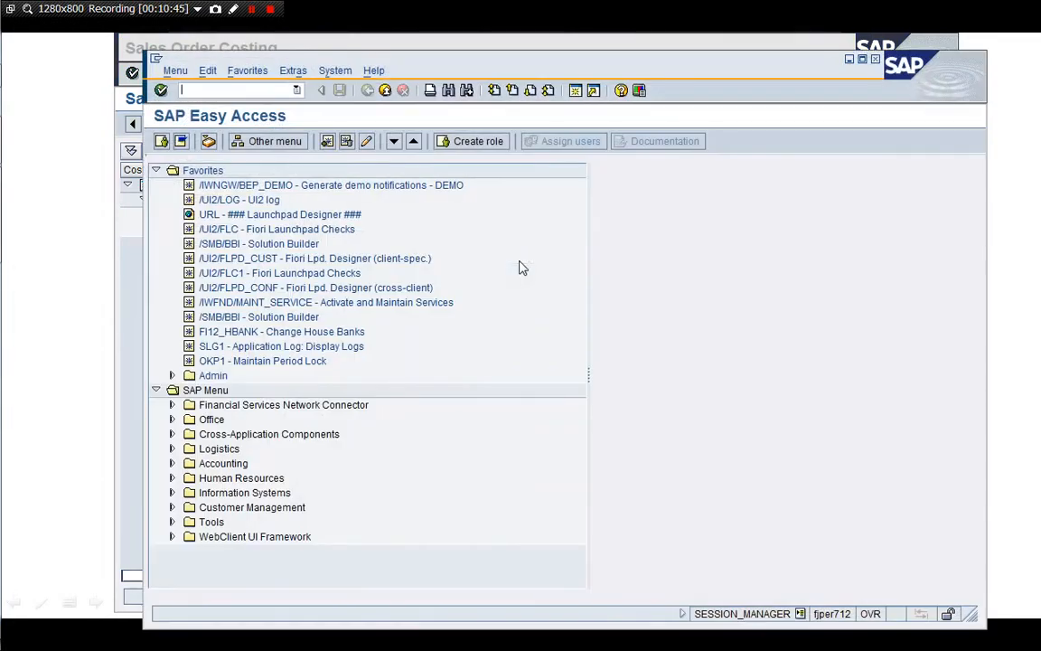
In /nOKTZ, show structure Y1's cost element intervals assigned to component 101 Direct Material
{"action": "type", "text": "/nOKTZ"}
{"action": "key", "text": "Return"}
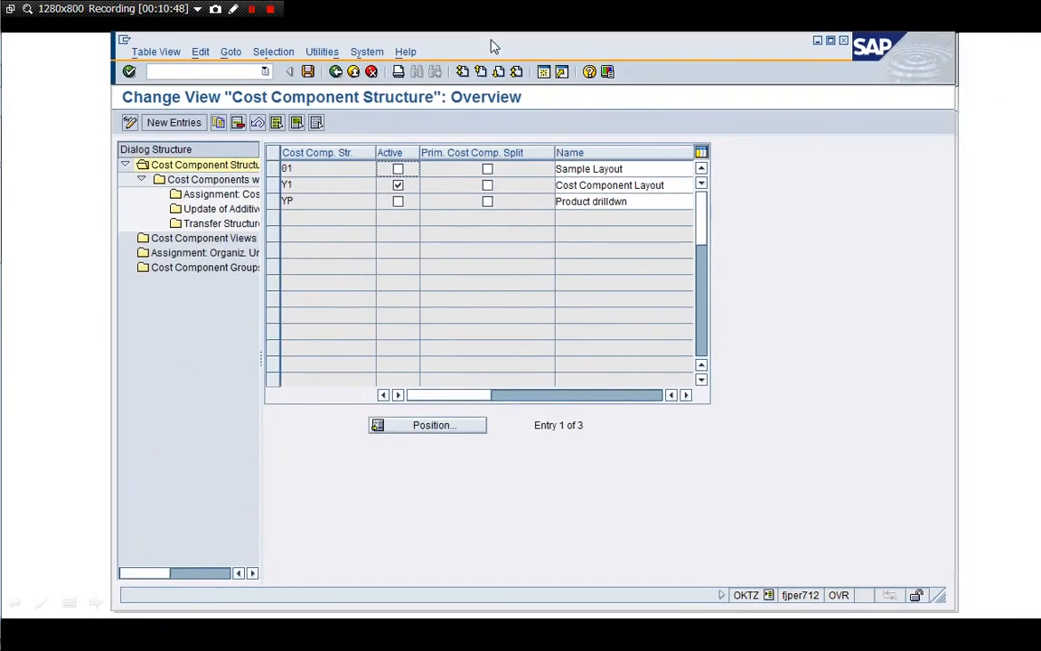
{"action": "left_click_drag", "start_coordinate": [494, 47], "coordinate": [490, 44]}
{"action": "left_click", "coordinate": [269, 187]}
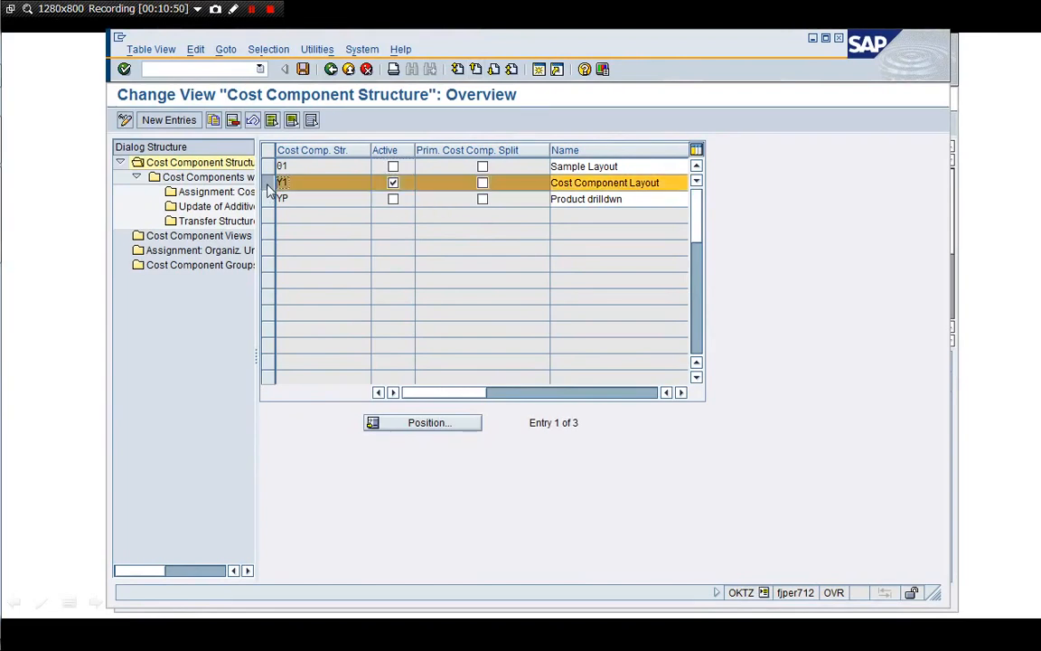
{"action": "left_click", "coordinate": [206, 180]}
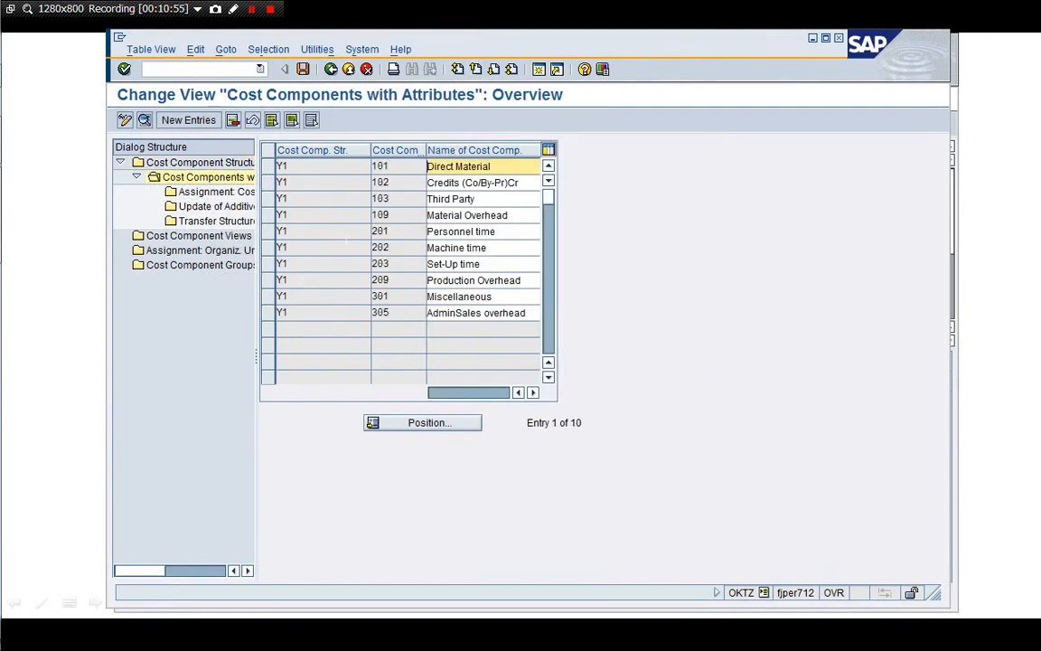
{"action": "left_click", "coordinate": [268, 166]}
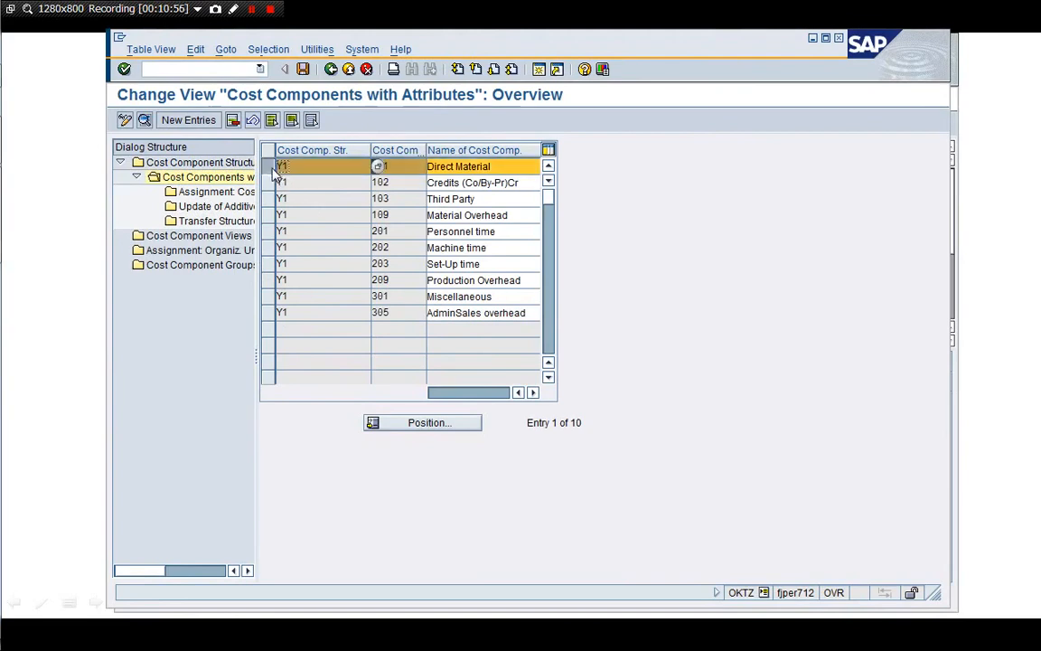
{"action": "double_click", "coordinate": [204, 194]}
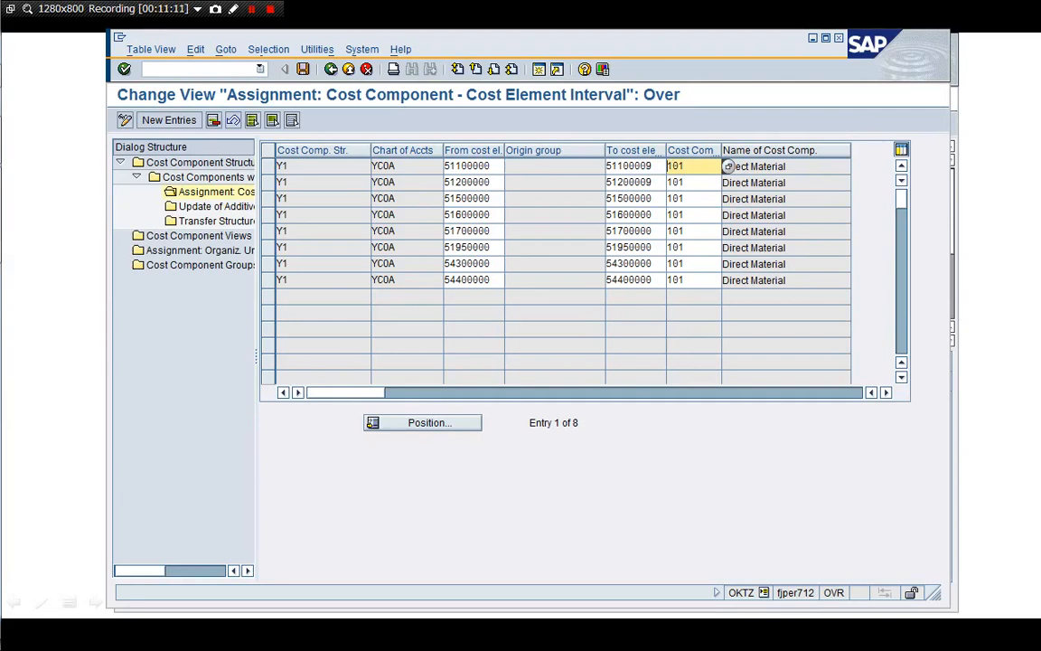
Check row 2's interval starting 51200000, its origin group and cost component 101
{"action": "key", "text": "Tab"}
{"action": "left_click", "coordinate": [506, 182]}
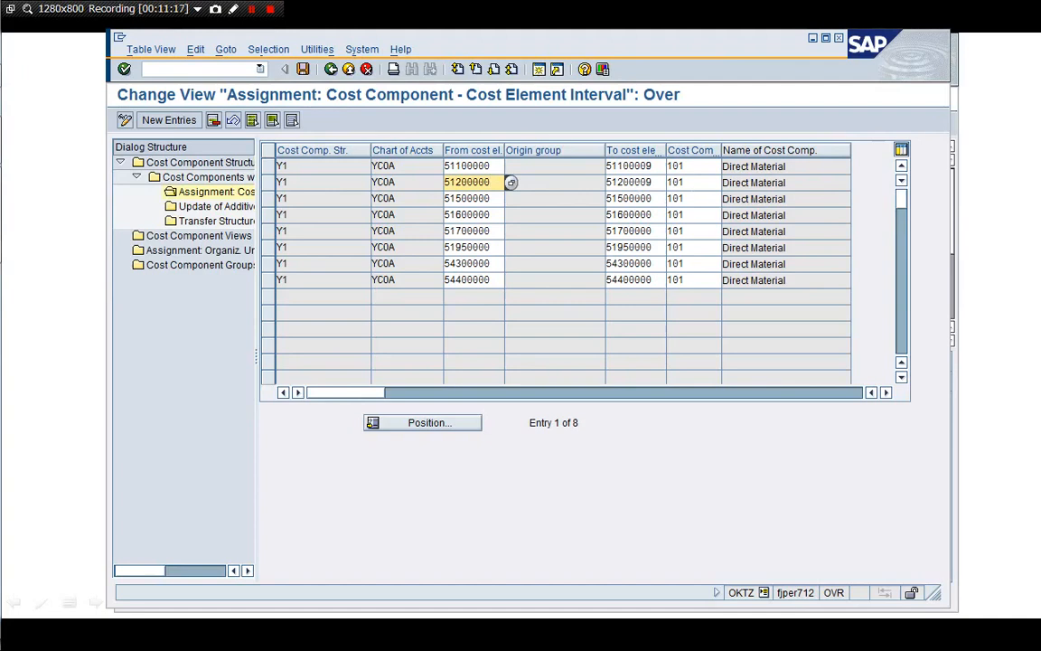
{"action": "left_click", "coordinate": [568, 185]}
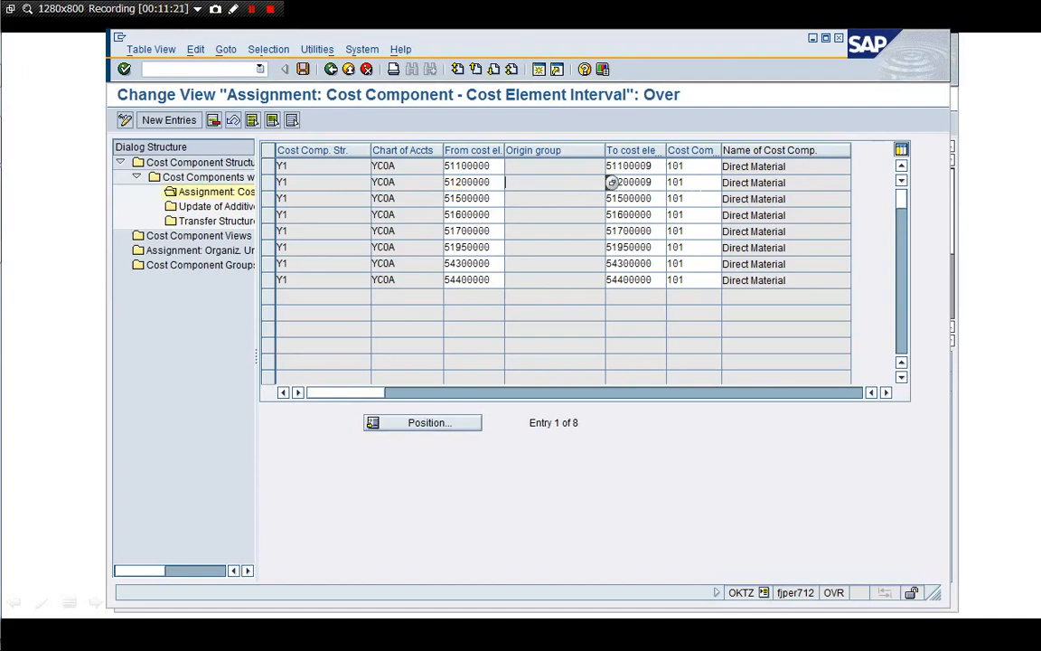
{"action": "left_click", "coordinate": [718, 181]}
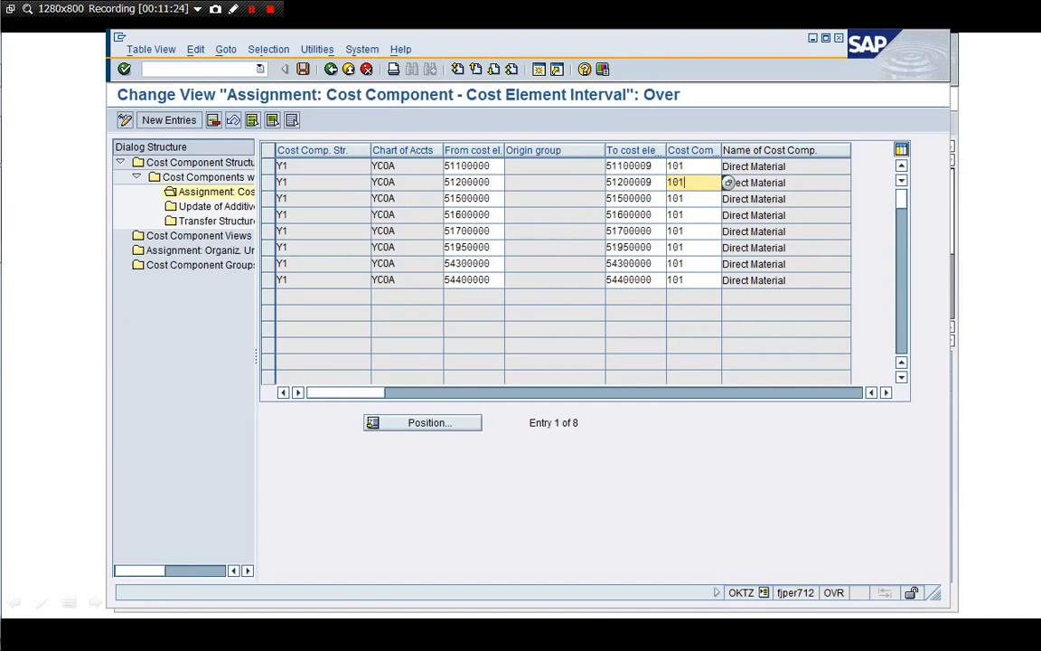
Narrow the Cost Comp. Str. column, select 51200000, and open another session
{"action": "left_click_drag", "start_coordinate": [370, 158], "coordinate": [302, 158]}
{"action": "left_click", "coordinate": [463, 181]}
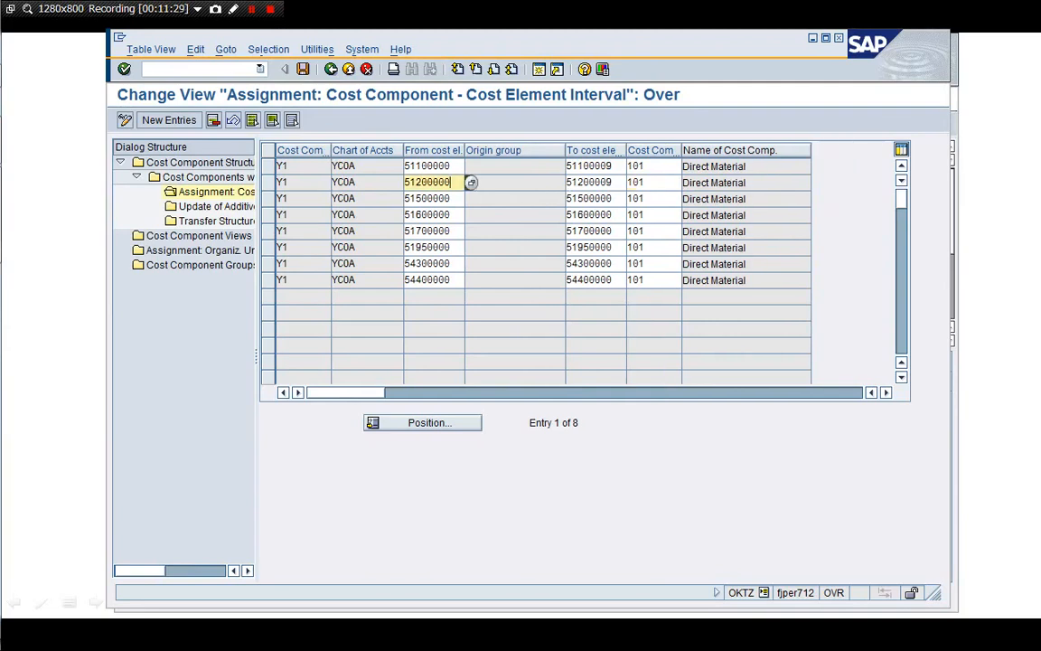
{"action": "double_click", "coordinate": [470, 182]}
{"action": "key", "text": "ctrl+c"}
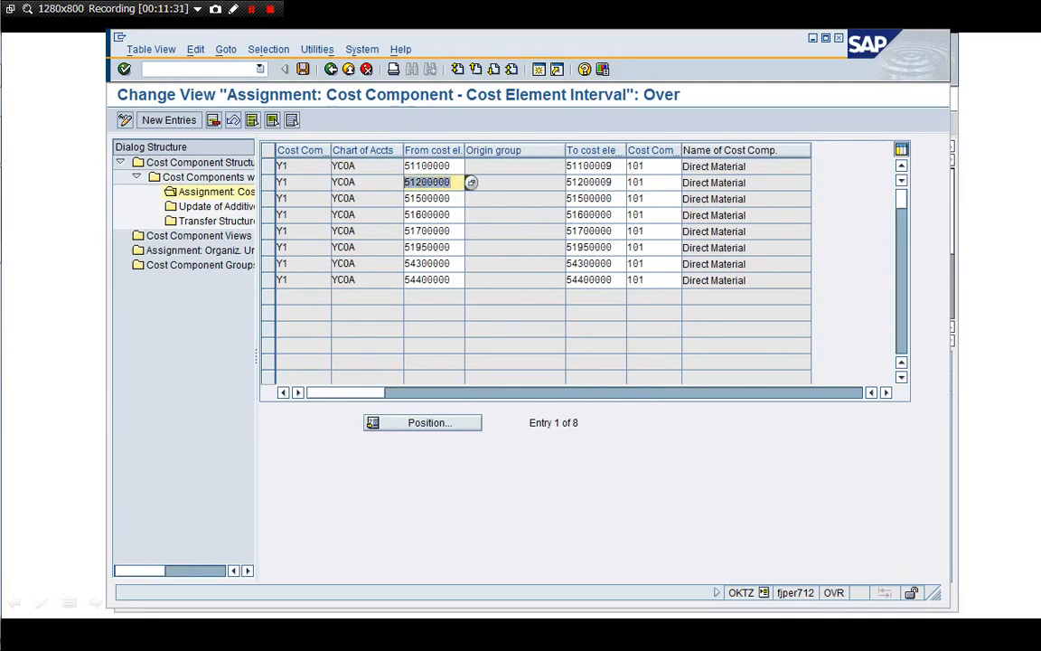
{"action": "left_click", "coordinate": [406, 182]}
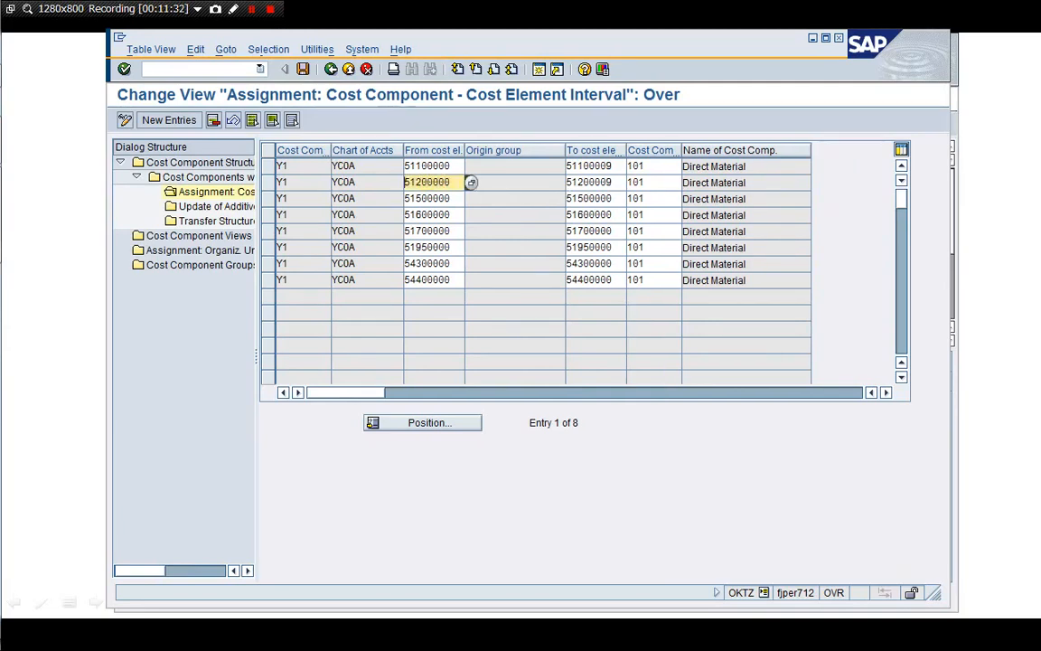
{"action": "left_click", "coordinate": [540, 70]}
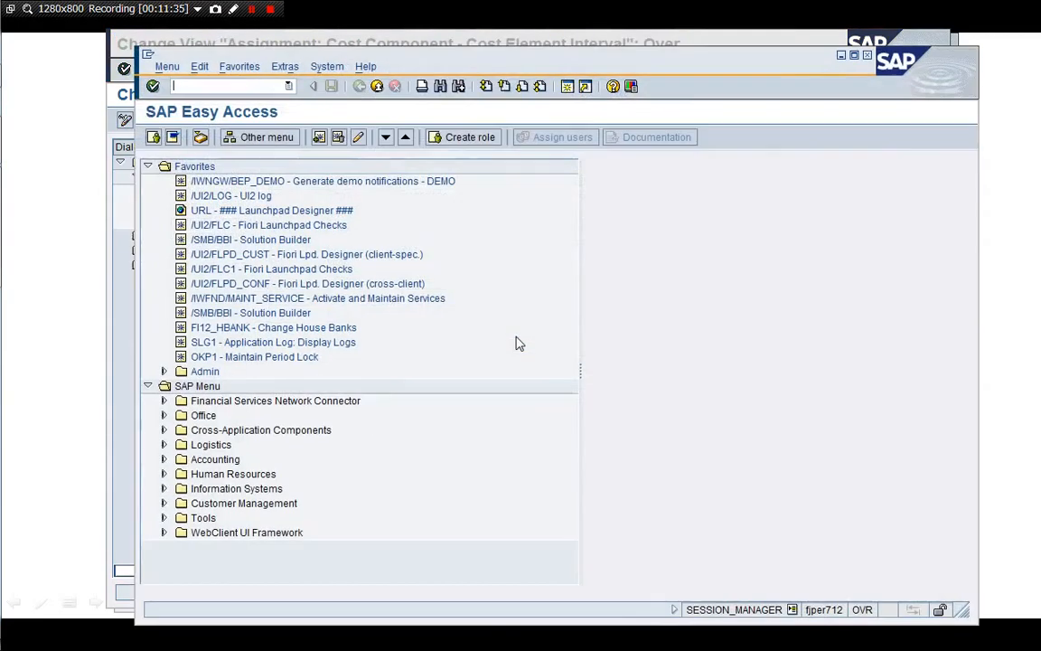
Open the SE16 Data Browser selection screen for table T030
{"action": "type", "text": "/nSE16"}
{"action": "key", "text": "Return"}
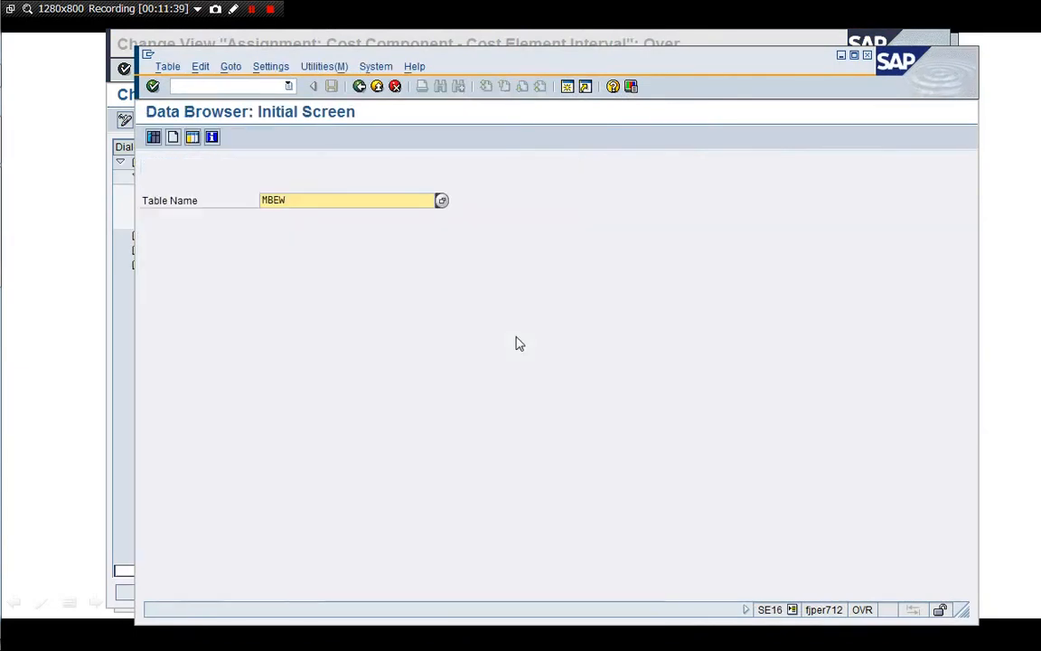
{"action": "type", "text": "T0"}
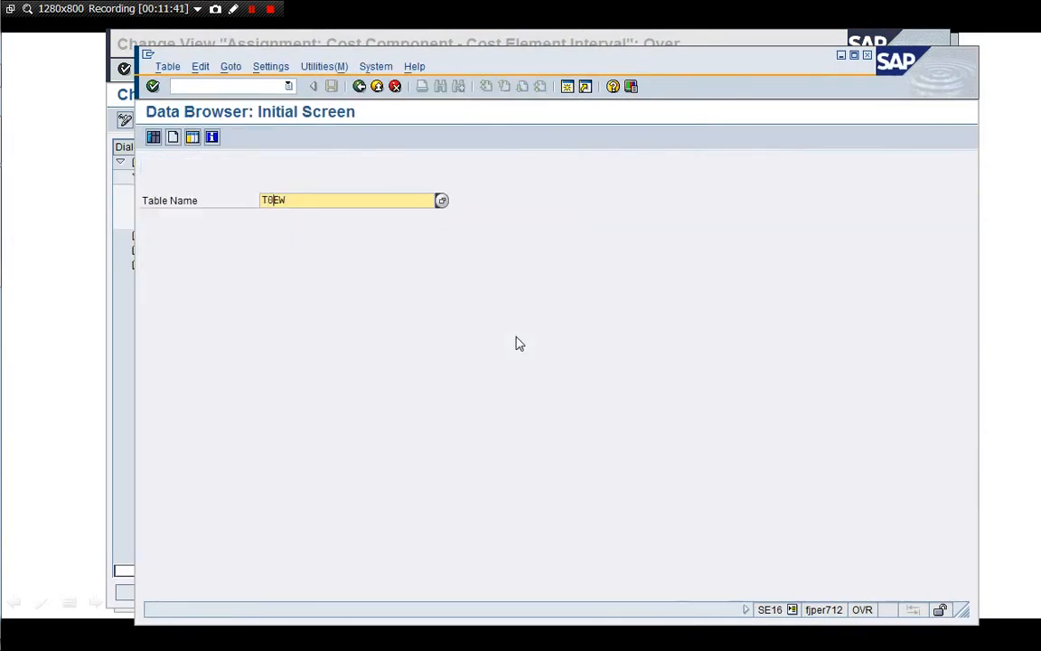
{"action": "type", "text": "30"}
{"action": "key", "text": "Return"}
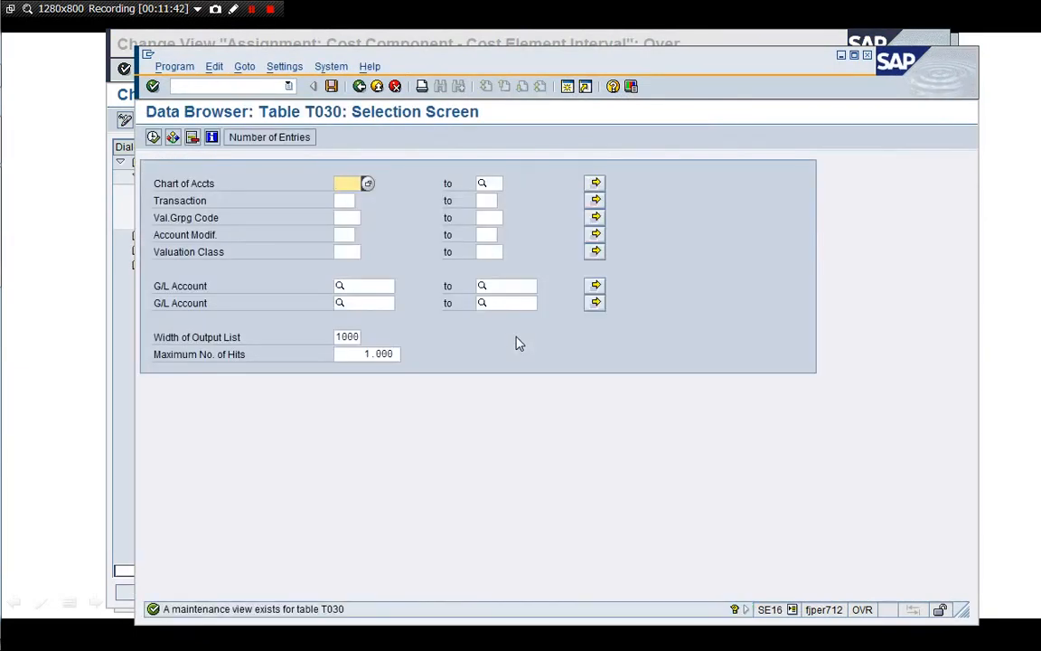
Select chart YCOA, transaction GBB, G/L accounts 51200000 to 51200005, and execute
{"action": "type", "text": "YCOA"}
{"action": "key", "text": "Return"}
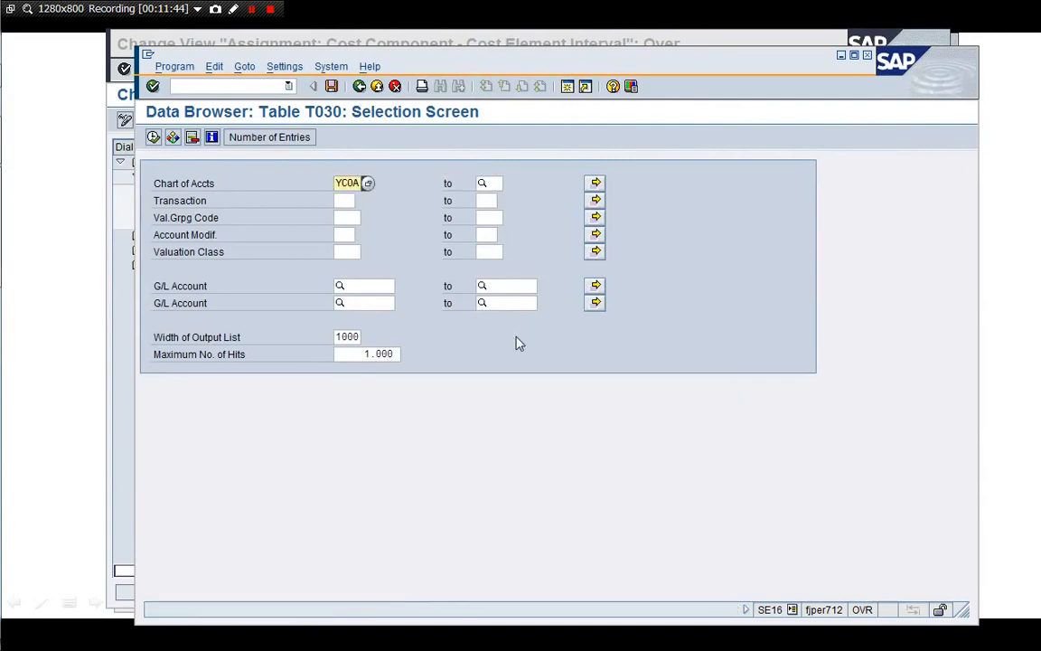
{"action": "key", "text": "Down"}
{"action": "type", "text": "GB"}
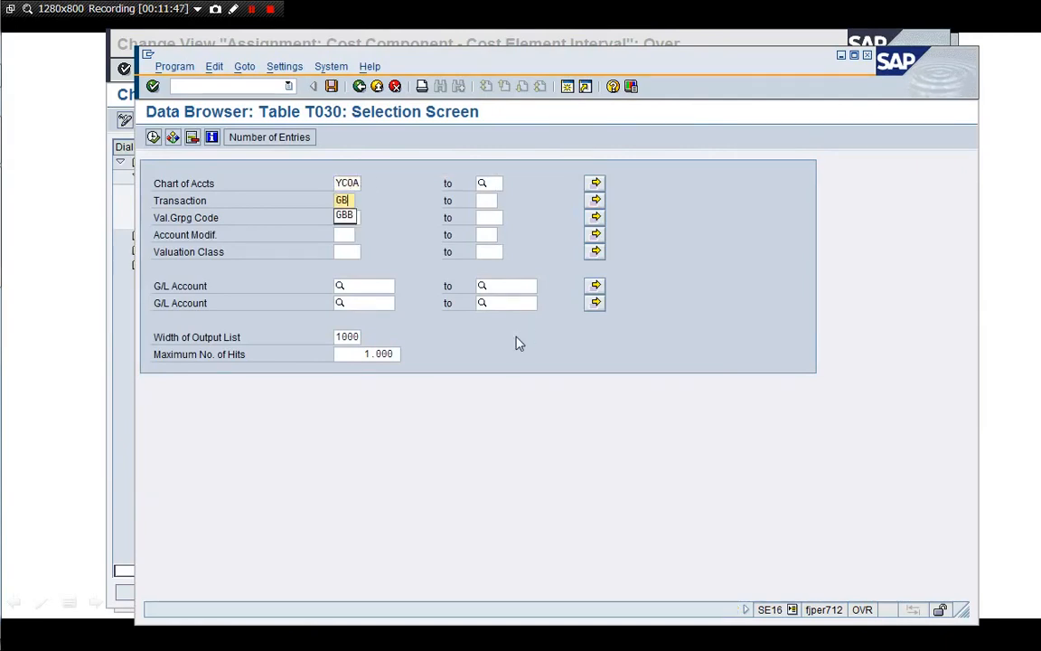
{"action": "type", "text": "B"}
{"action": "key", "text": "Down"}
{"action": "key", "text": "Down"}
{"action": "key", "text": "Down"}
{"action": "key", "text": "Down"}
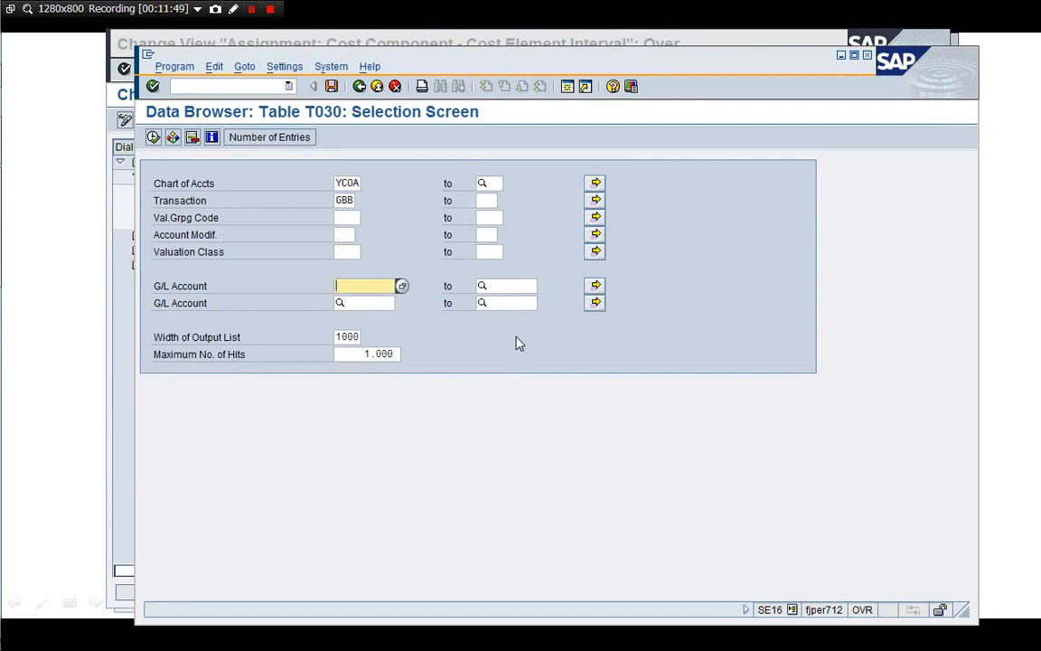
{"action": "type", "text": "51200000"}
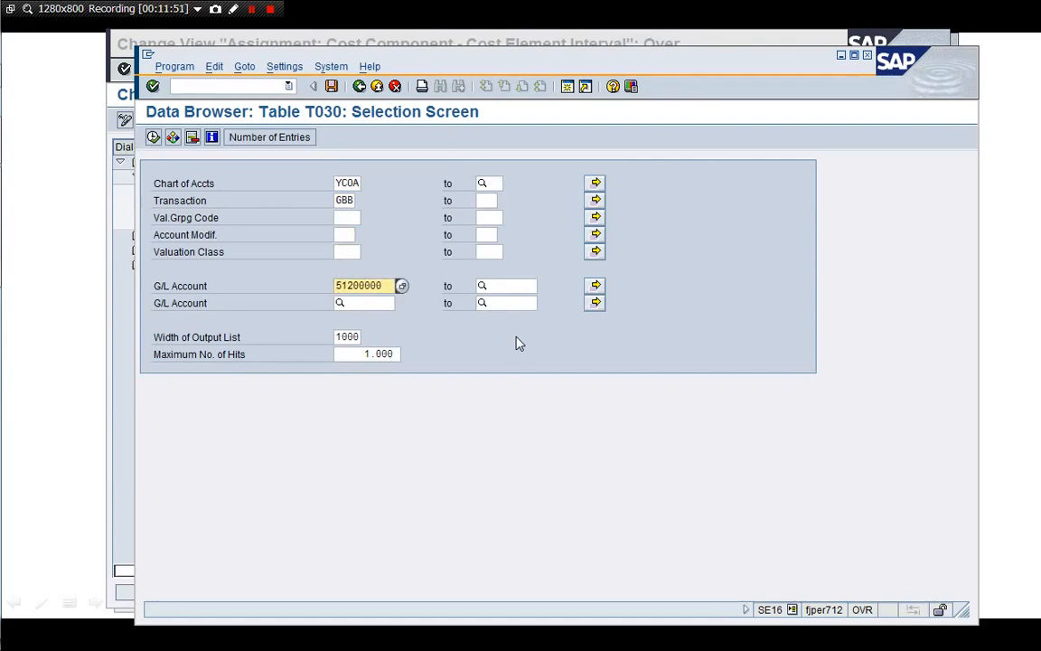
{"action": "key", "text": "Tab"}
{"action": "key", "text": "ctrl+v"}
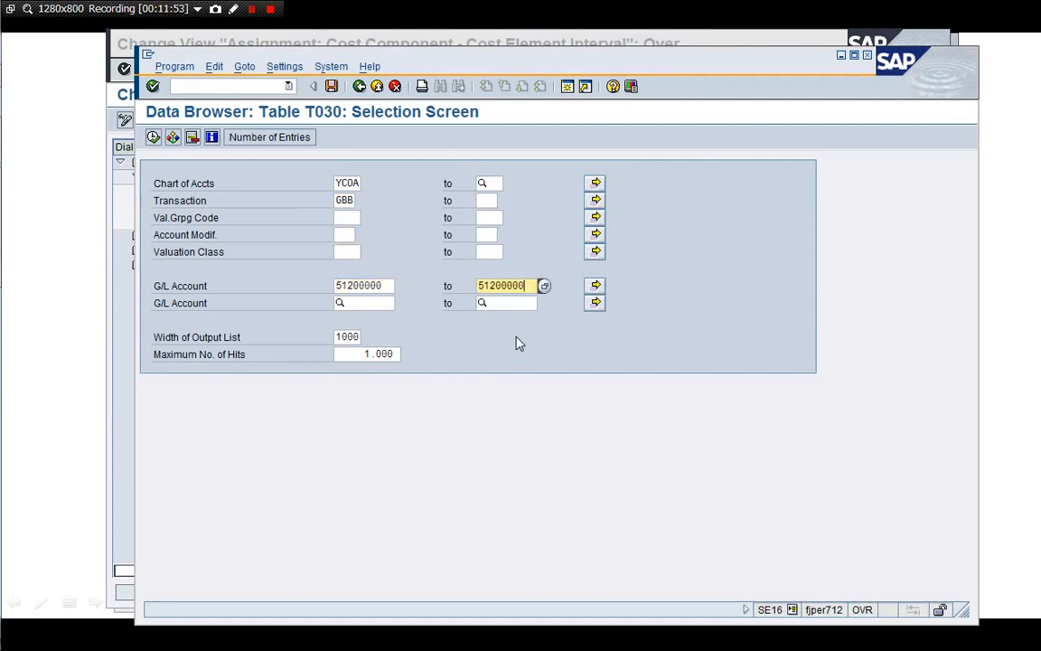
{"action": "key", "text": "BackSpace"}
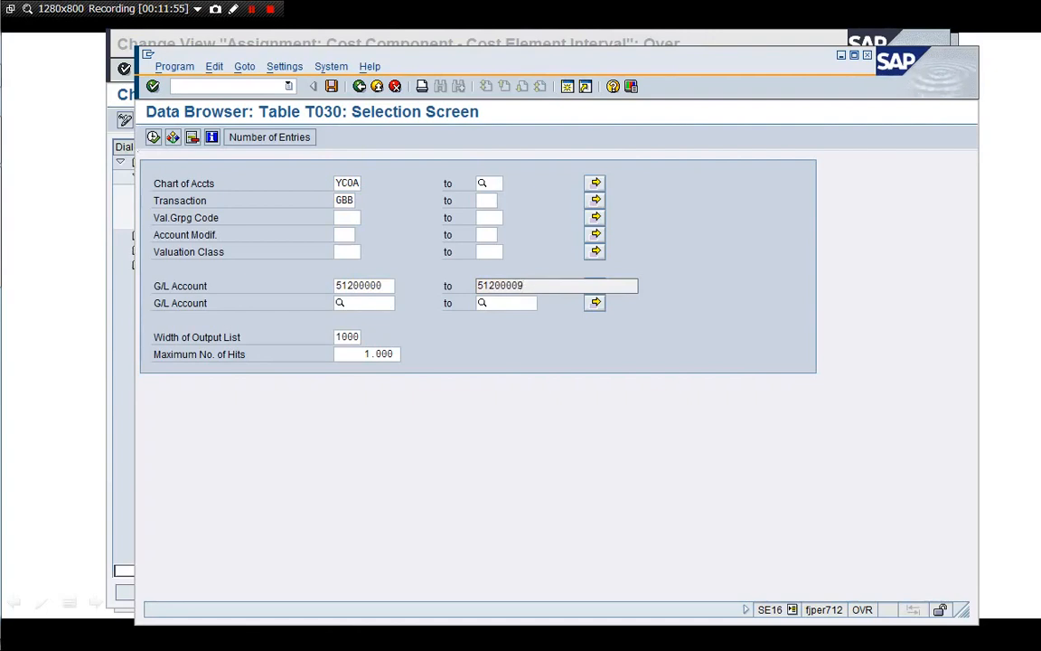
{"action": "type", "text": "5"}
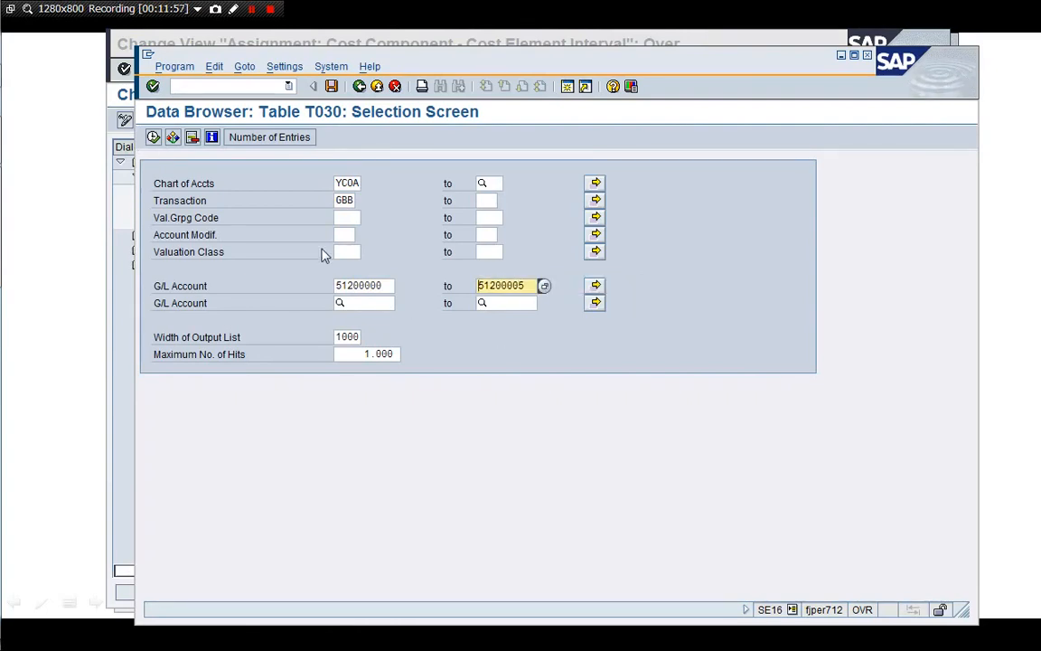
{"action": "left_click", "coordinate": [152, 137]}
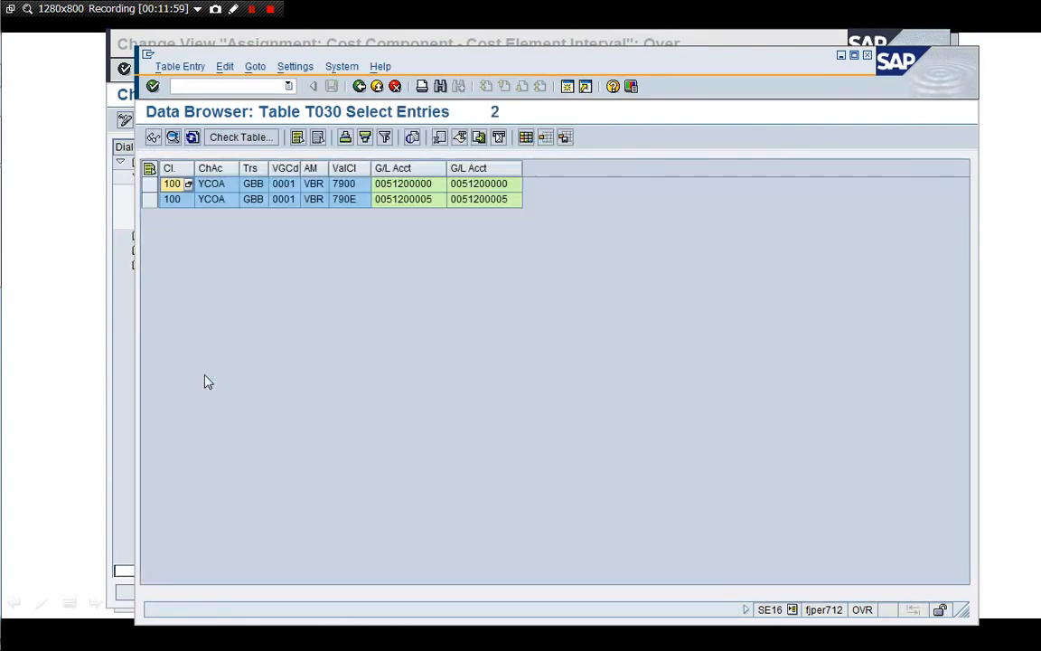
Review the VBR 790E entry, go back to the T030 selection screen, and move the window aside
{"action": "left_click", "coordinate": [313, 200]}
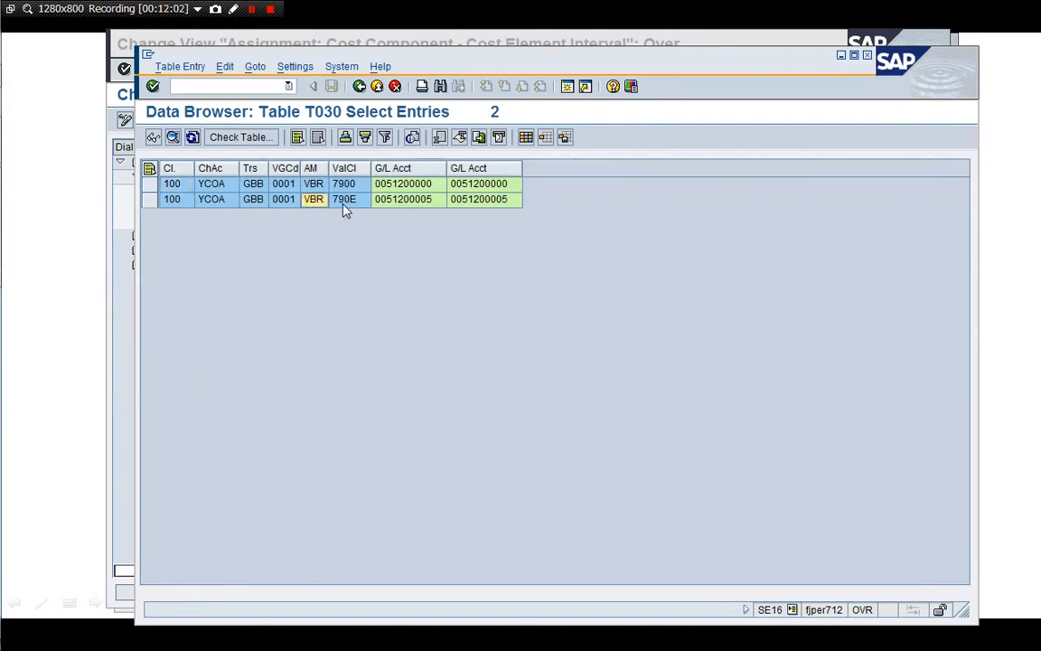
{"action": "left_click", "coordinate": [341, 204]}
{"action": "left_click", "coordinate": [311, 199]}
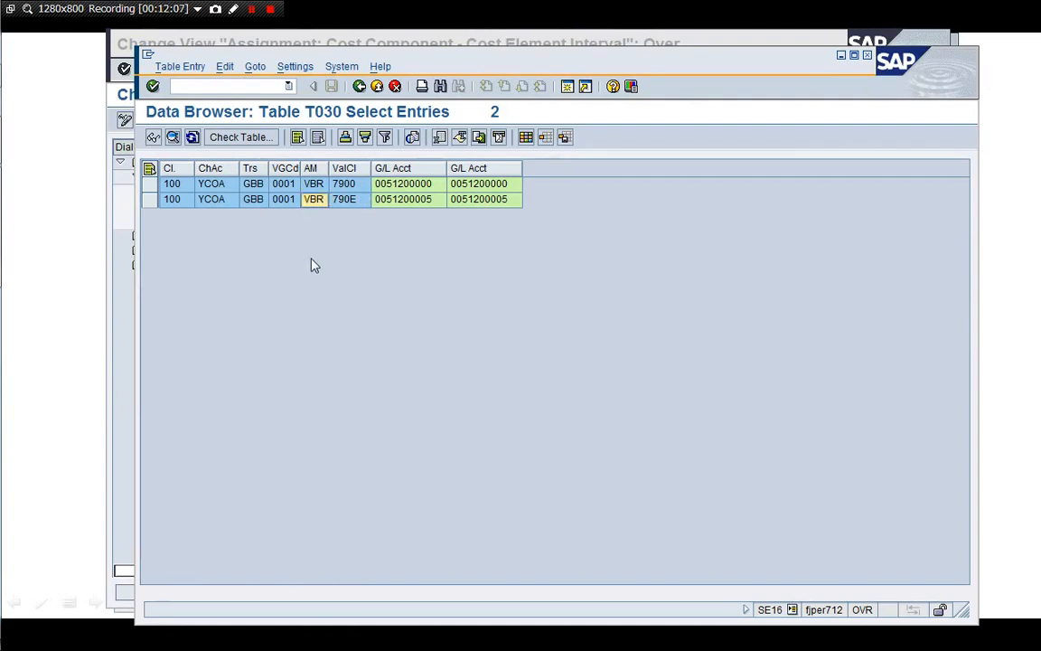
{"action": "left_click", "coordinate": [360, 87]}
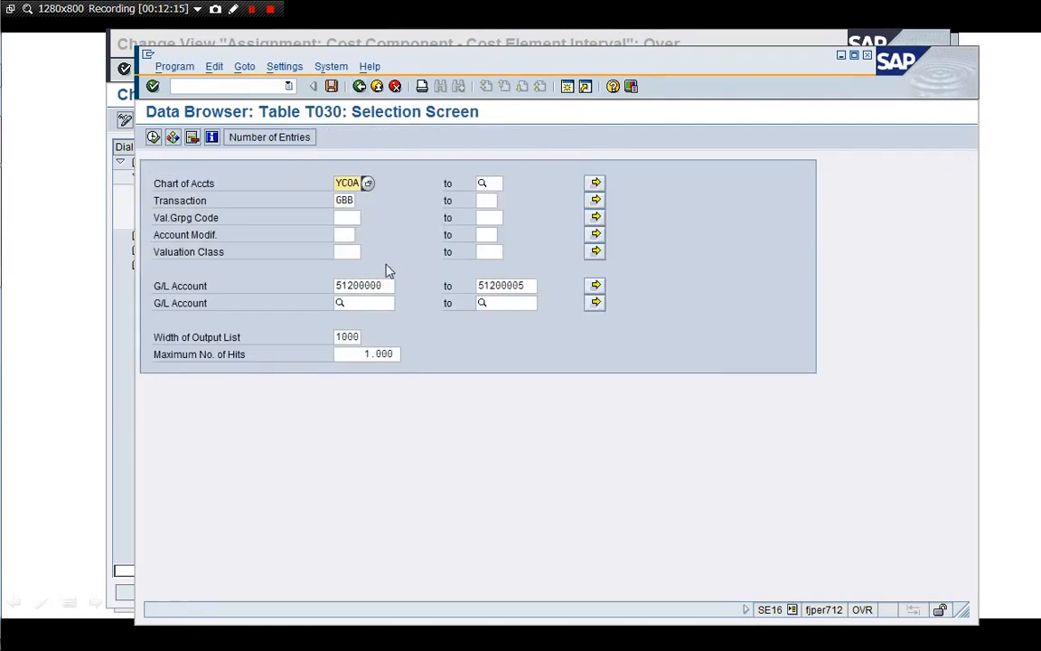
{"action": "left_click_drag", "start_coordinate": [482, 65], "coordinate": [387, 173]}
Add G/L account range 51100000–51100005 to the T030 selection via Multiple Selection
{"action": "left_click", "coordinate": [389, 127]}
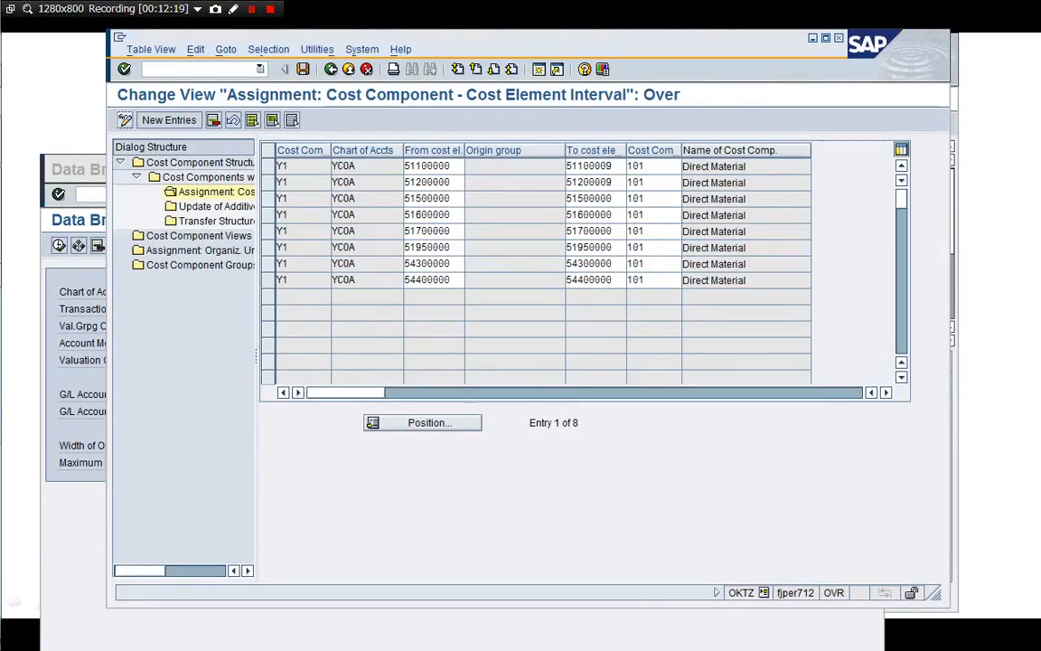
{"action": "left_click", "coordinate": [97, 479]}
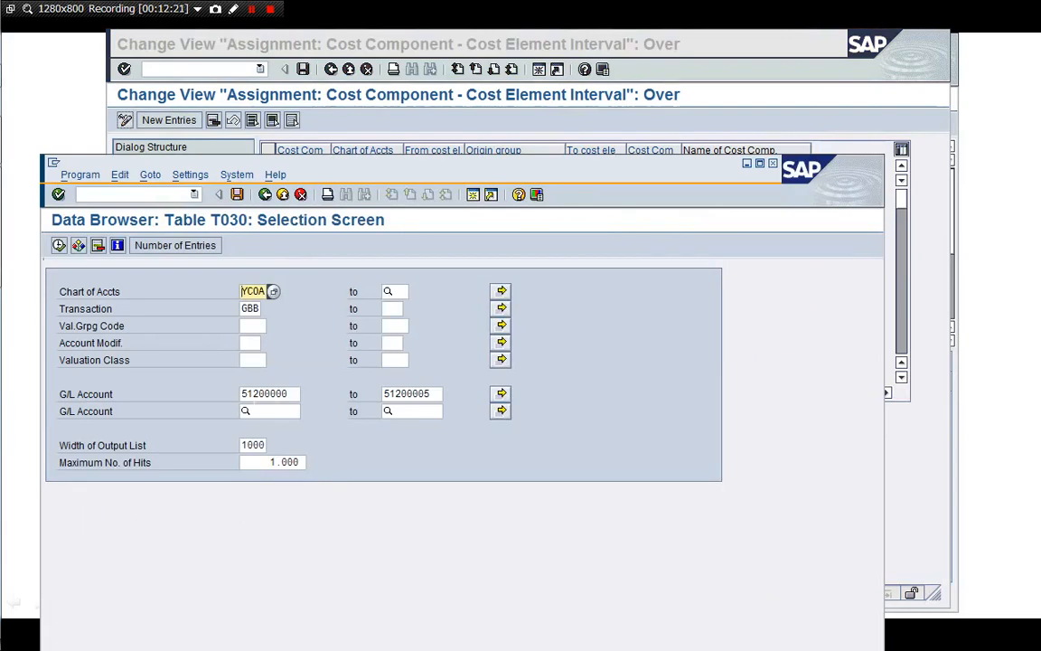
{"action": "left_click", "coordinate": [502, 393]}
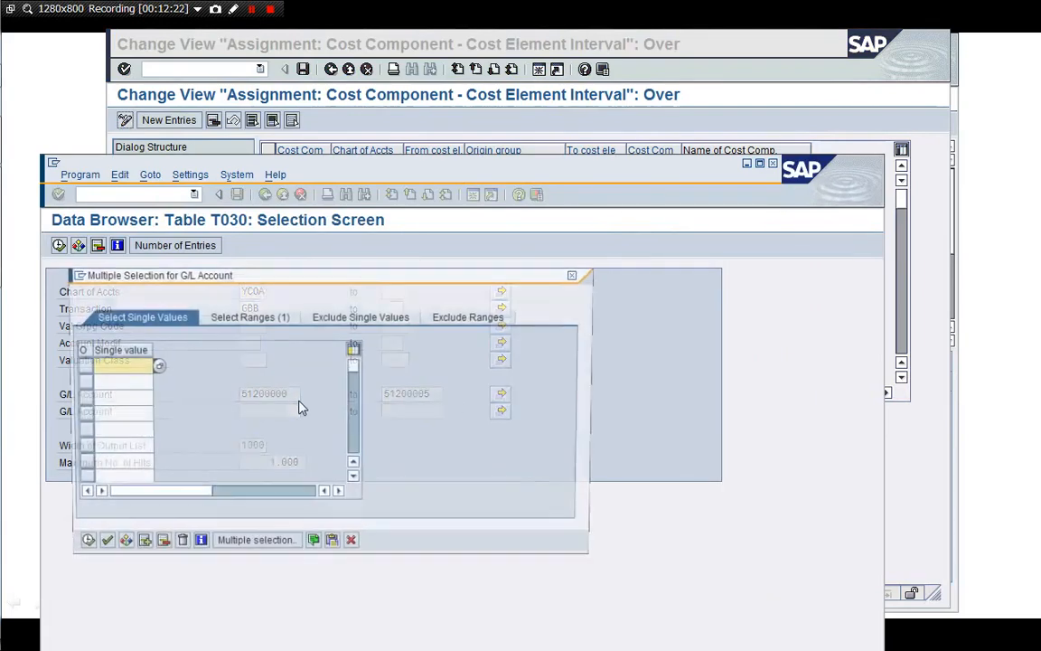
{"action": "left_click", "coordinate": [246, 315]}
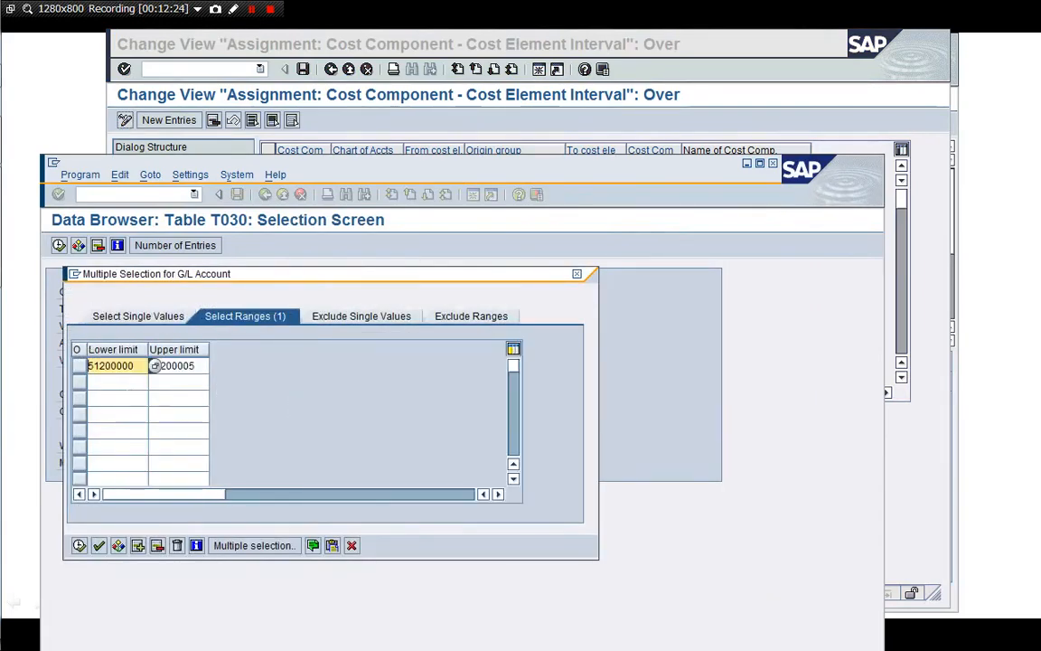
{"action": "type", "text": "511"}
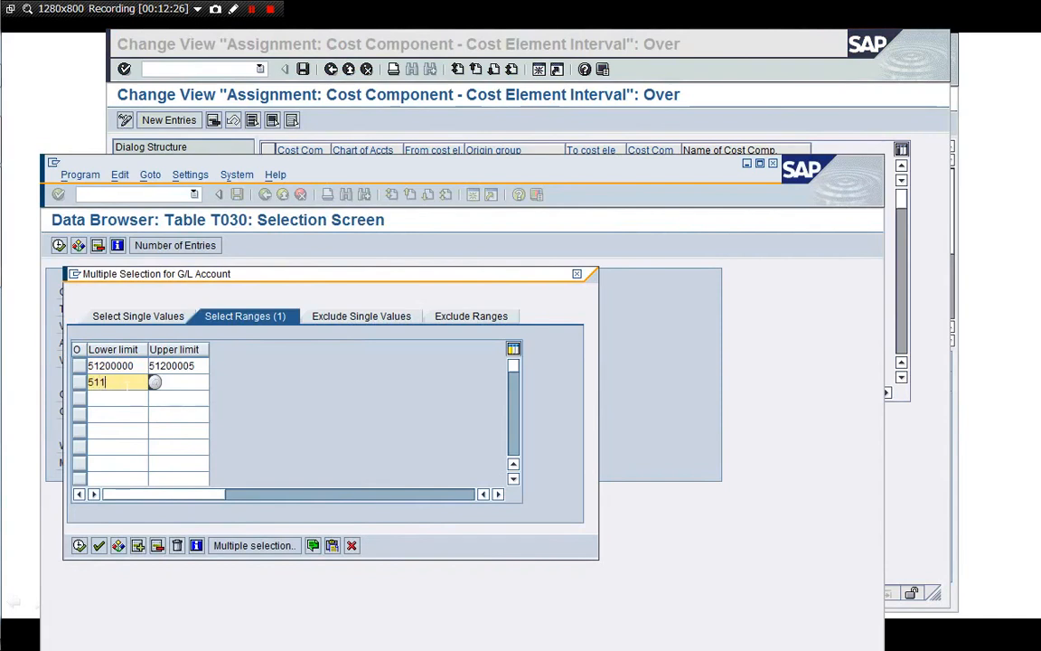
{"action": "type", "text": "00000"}
{"action": "key", "text": "Tab"}
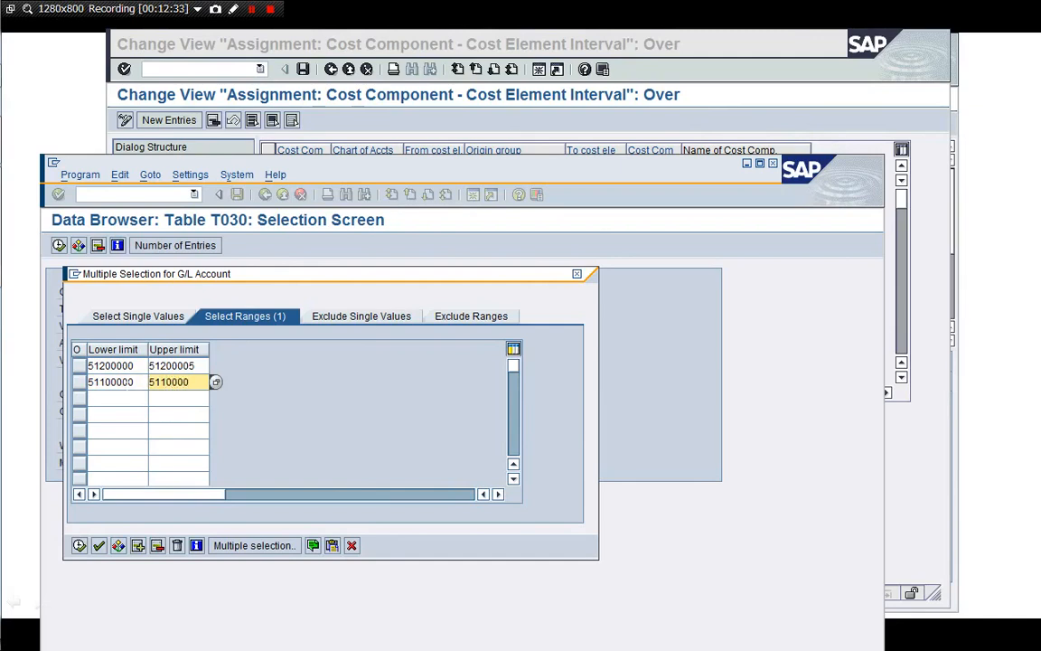
{"action": "type", "text": "51100005"}
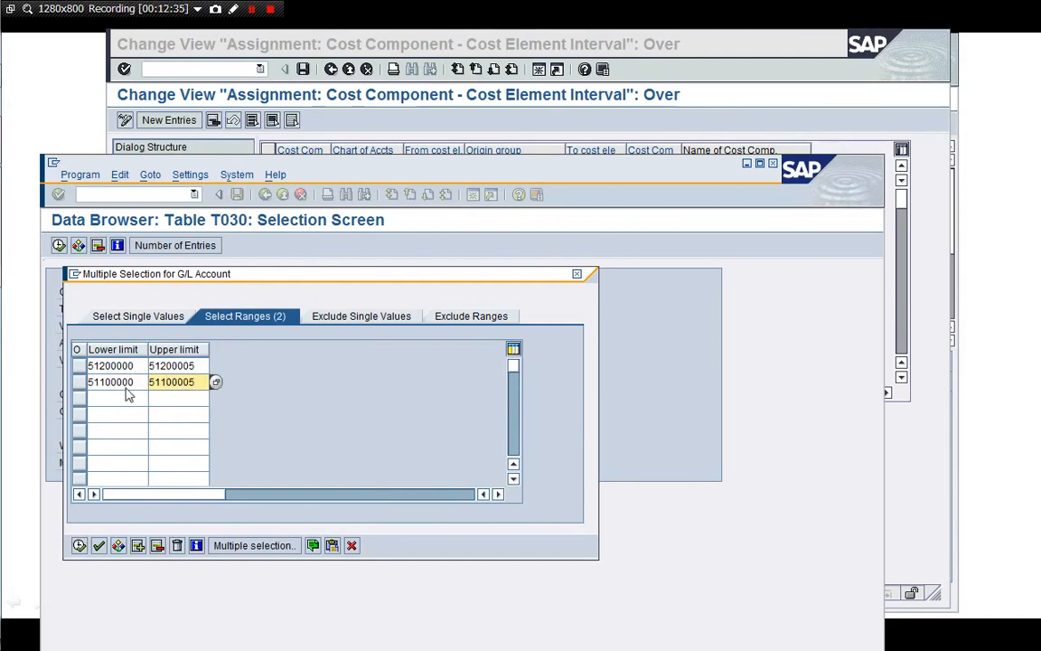
{"action": "left_click", "coordinate": [76, 546]}
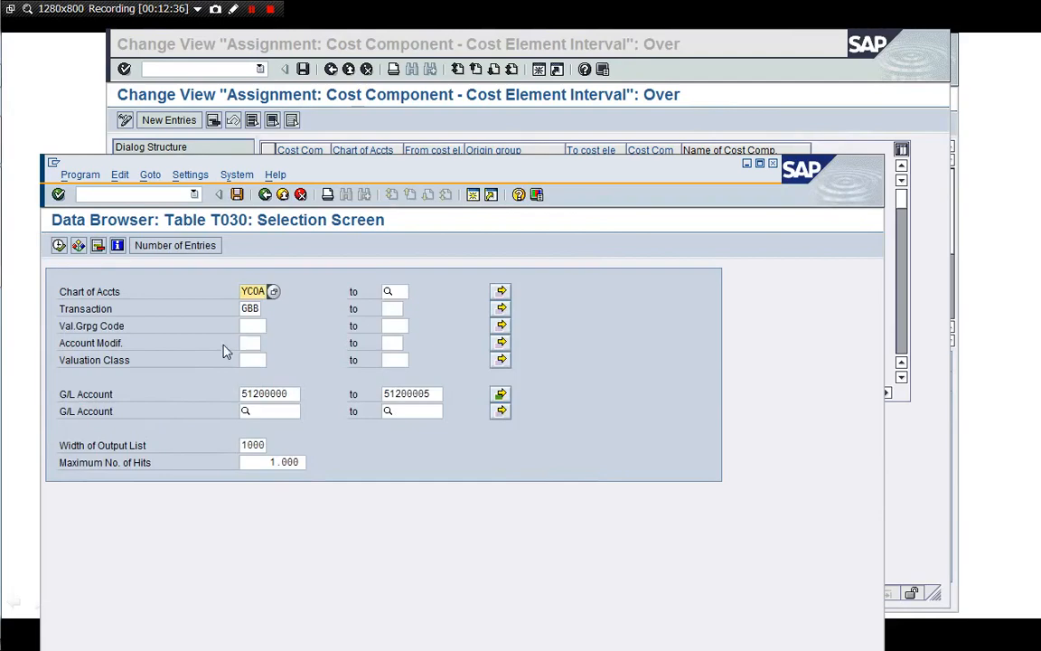
Execute, review the 14 GBB entries including VBR and VKA rows, then go back
{"action": "left_click", "coordinate": [58, 246]}
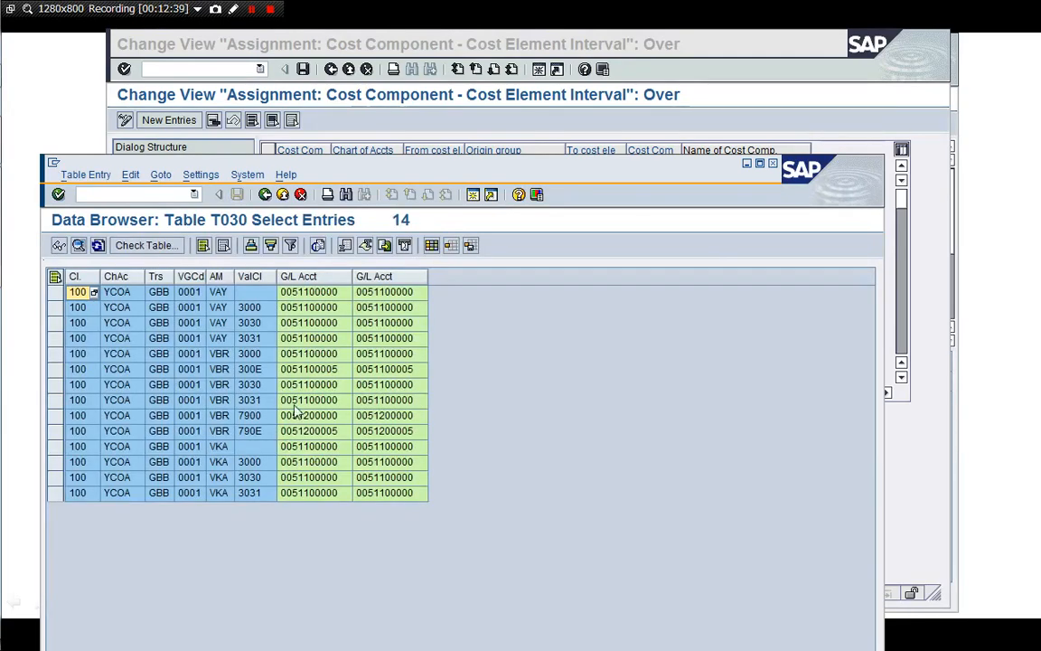
{"action": "left_click", "coordinate": [219, 430]}
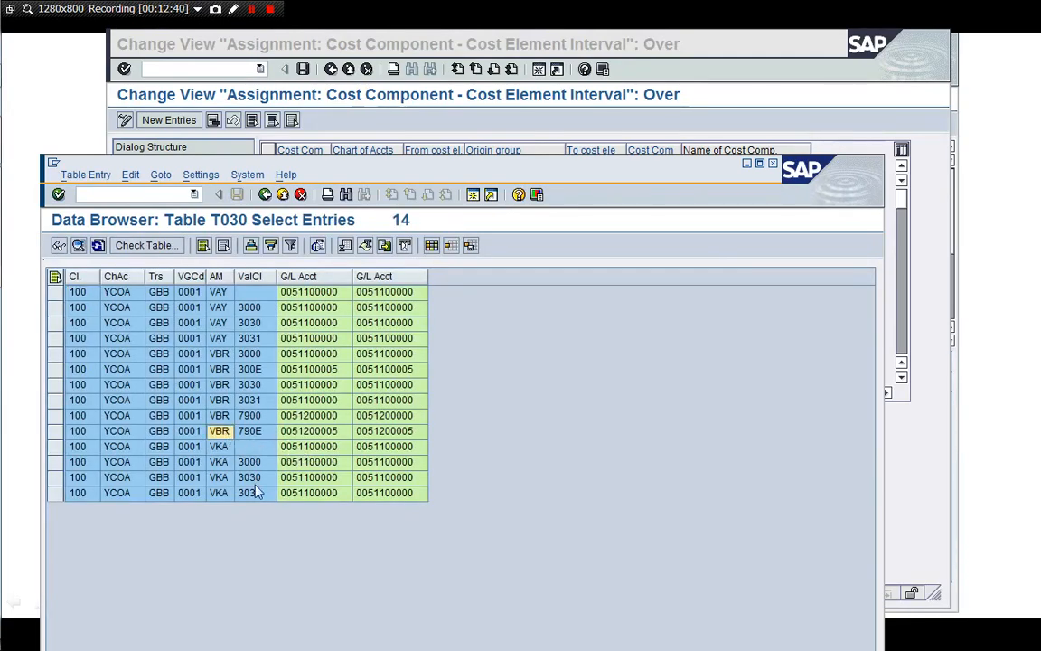
{"action": "left_click", "coordinate": [249, 461]}
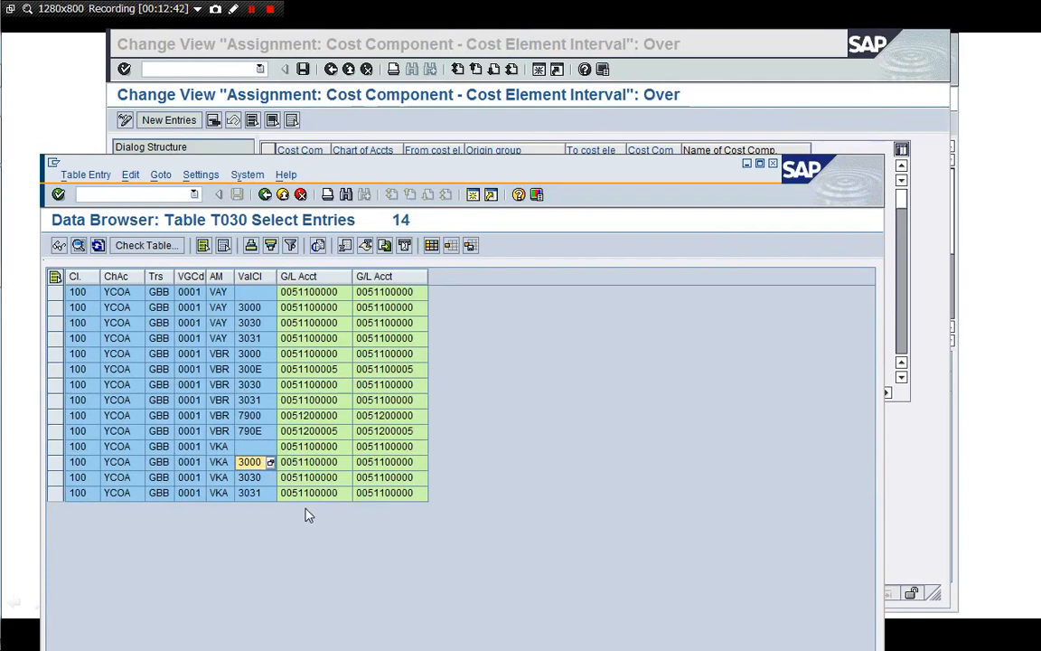
{"action": "left_click", "coordinate": [336, 477]}
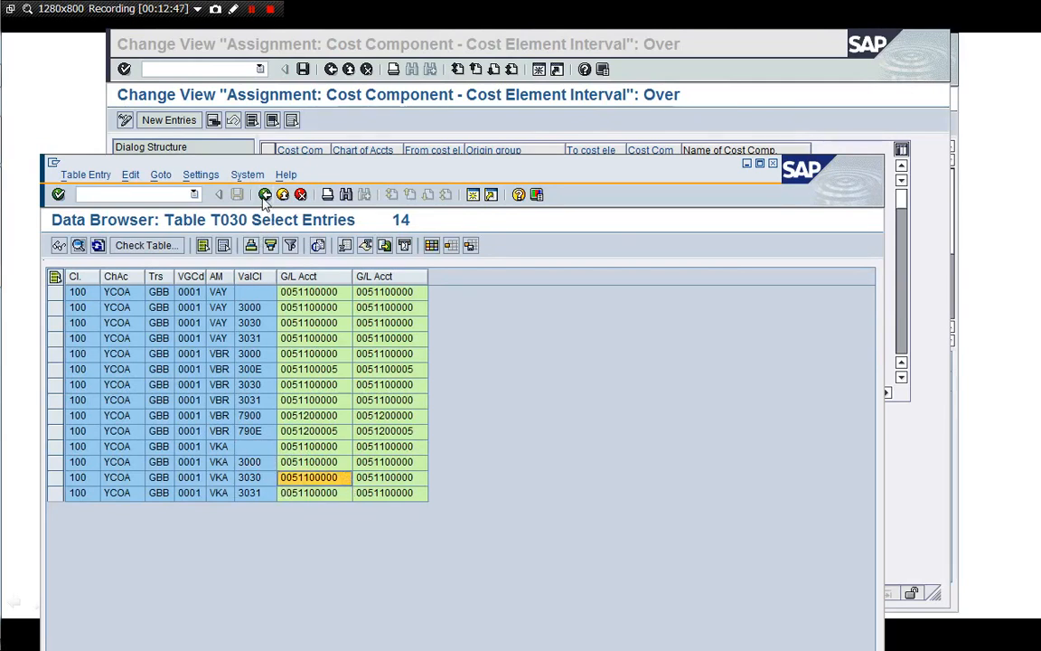
{"action": "left_click", "coordinate": [264, 195]}
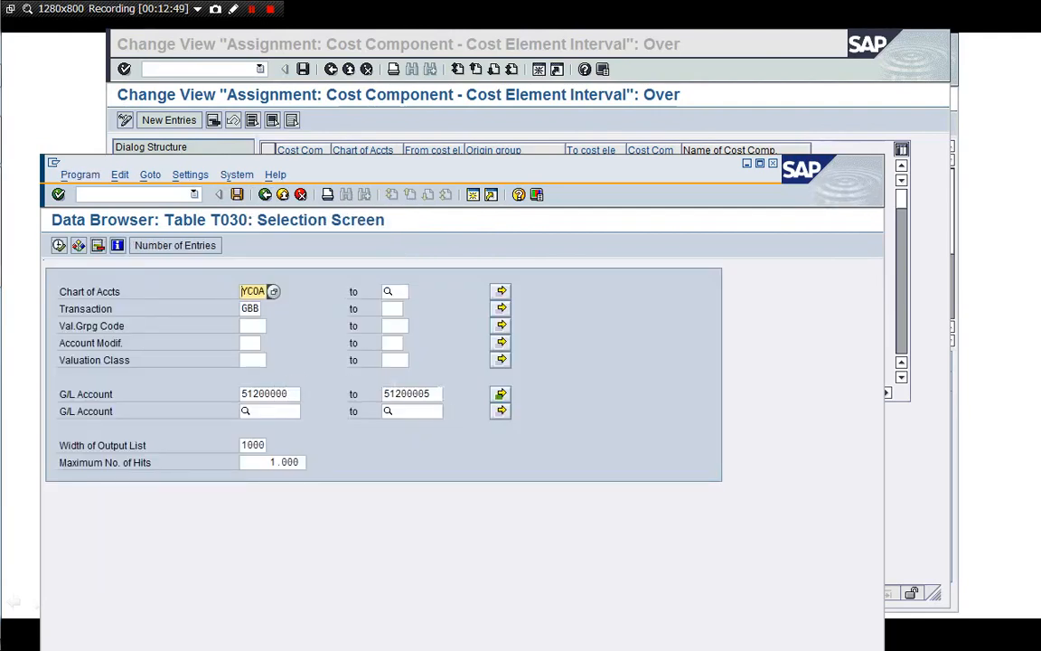
Change the G/L range lower limits to 51200005 and 51100005 and copy them
{"action": "left_click", "coordinate": [500, 394]}
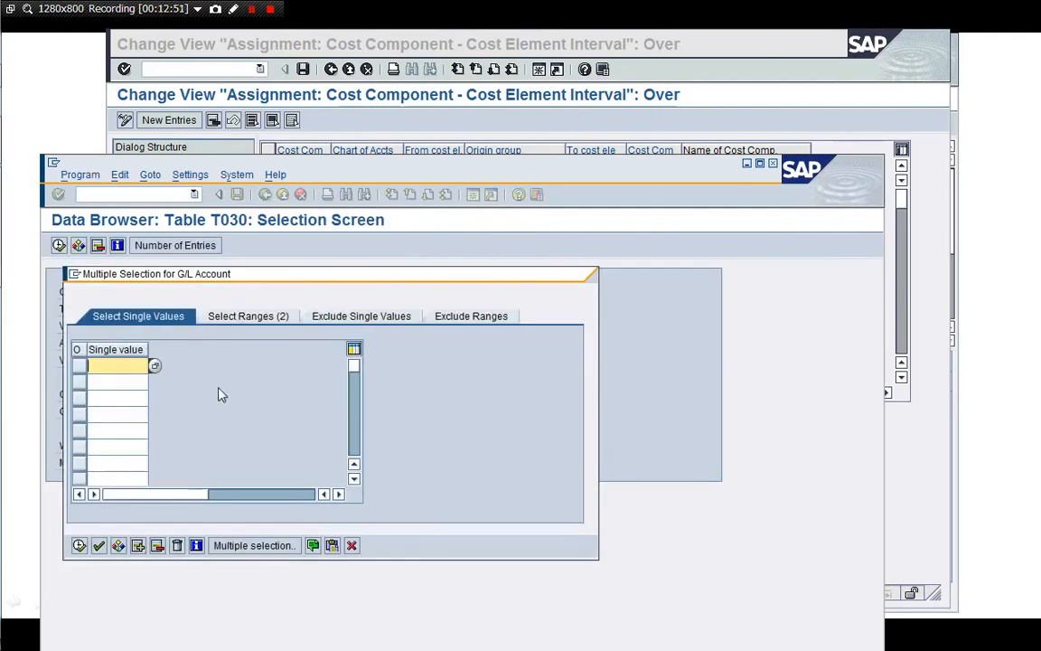
{"action": "left_click", "coordinate": [234, 318]}
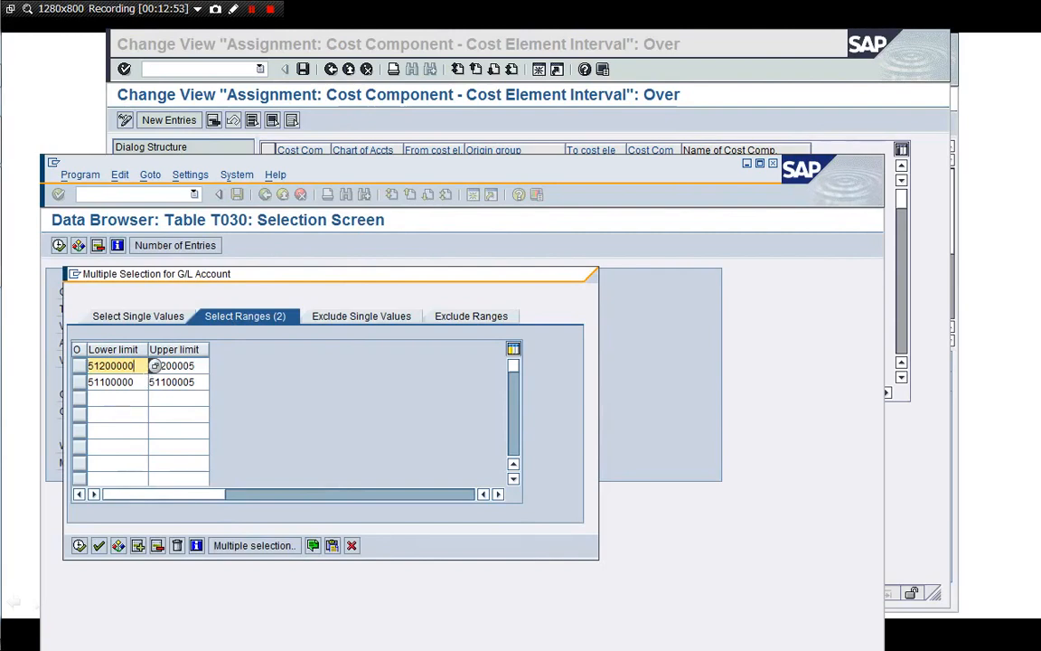
{"action": "type", "text": "5"}
{"action": "left_click", "coordinate": [130, 381]}
{"action": "type", "text": "5"}
{"action": "key", "text": "Return"}
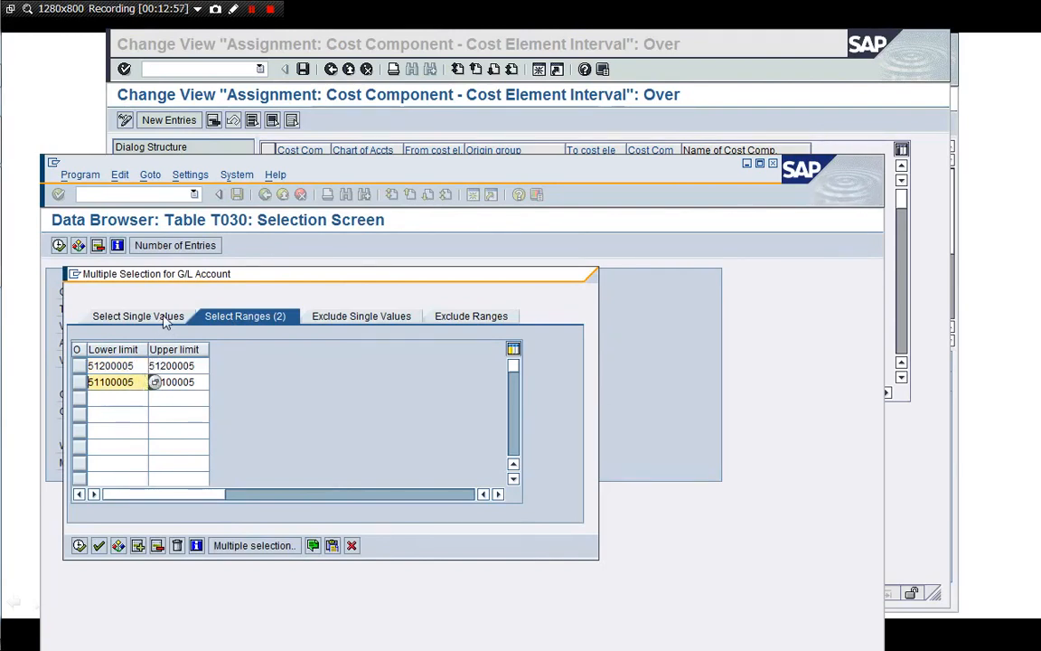
{"action": "left_click", "coordinate": [79, 545]}
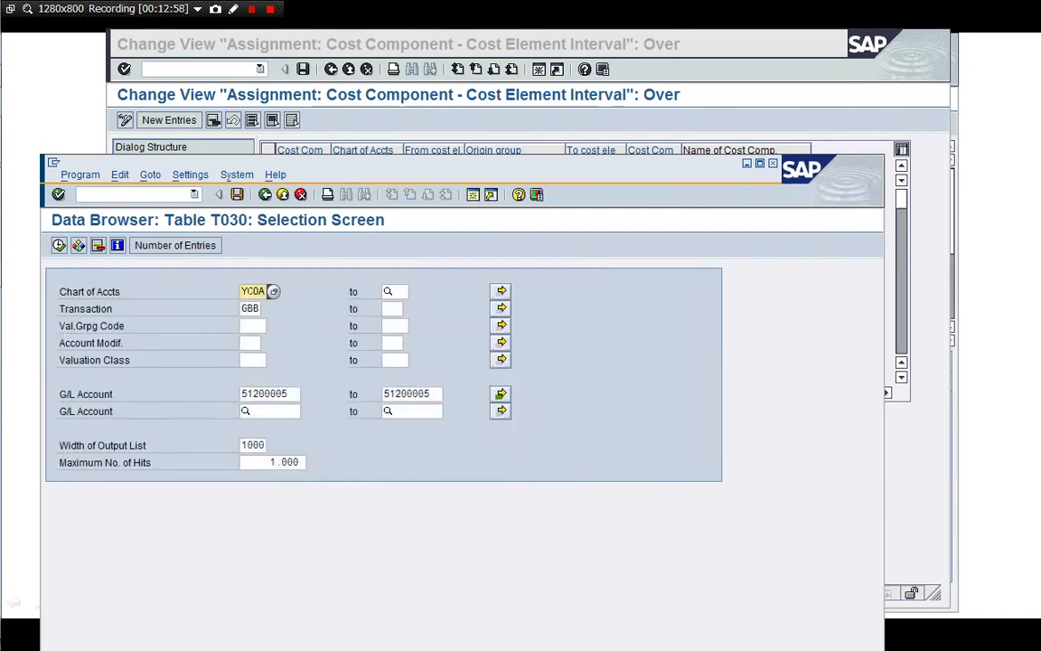
Execute, check the 790E entry for 51200005, and close the Data Browser session with /i
{"action": "left_click", "coordinate": [59, 246]}
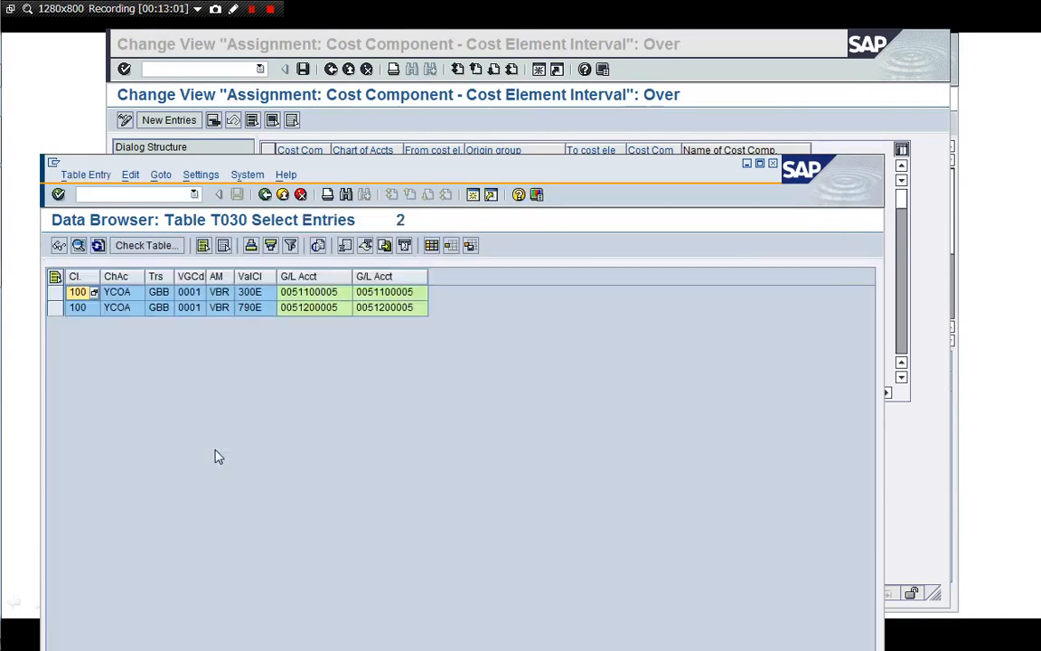
{"action": "left_click", "coordinate": [253, 312]}
{"action": "left_click", "coordinate": [305, 313]}
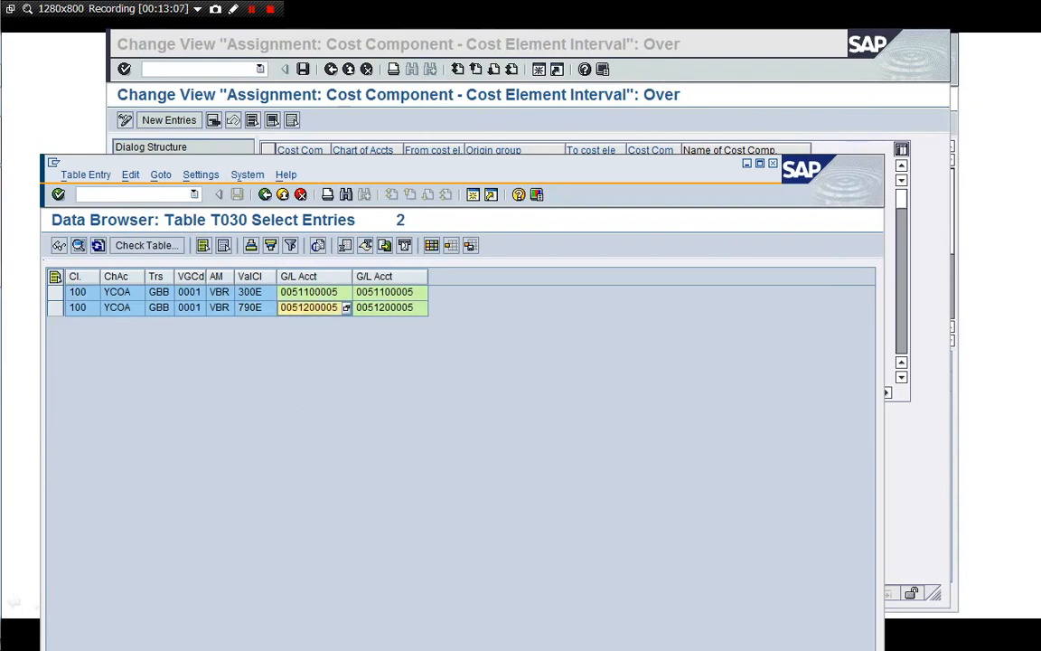
{"action": "left_click", "coordinate": [101, 194]}
{"action": "key", "text": "Return"}
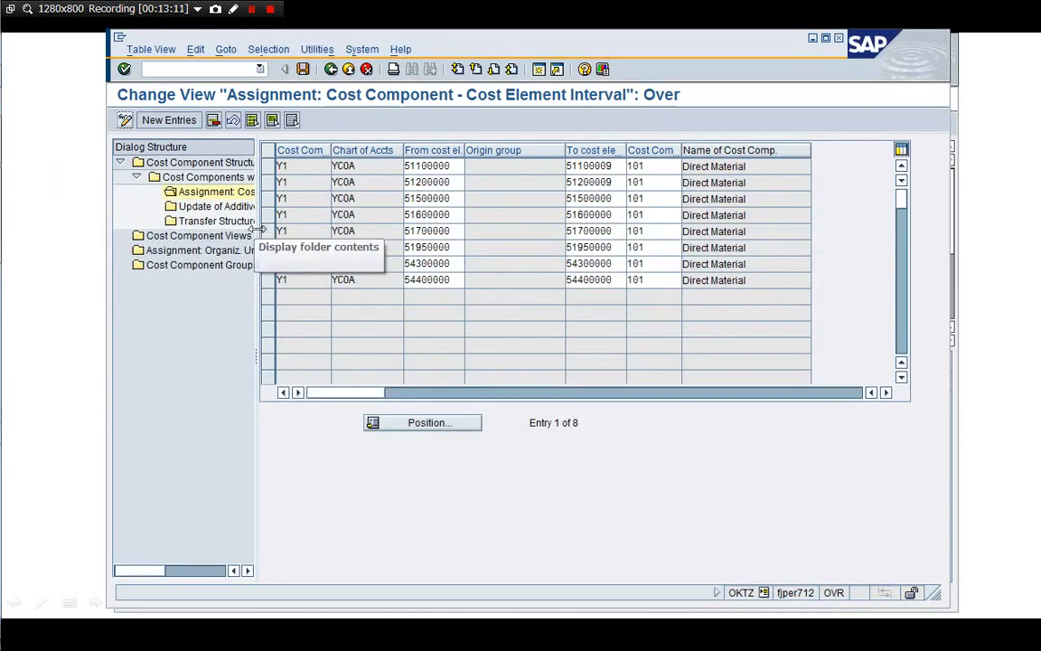
Show the cost component structures overview with Y1 active, then cancel out of OKTZ
{"action": "double_click", "coordinate": [199, 165]}
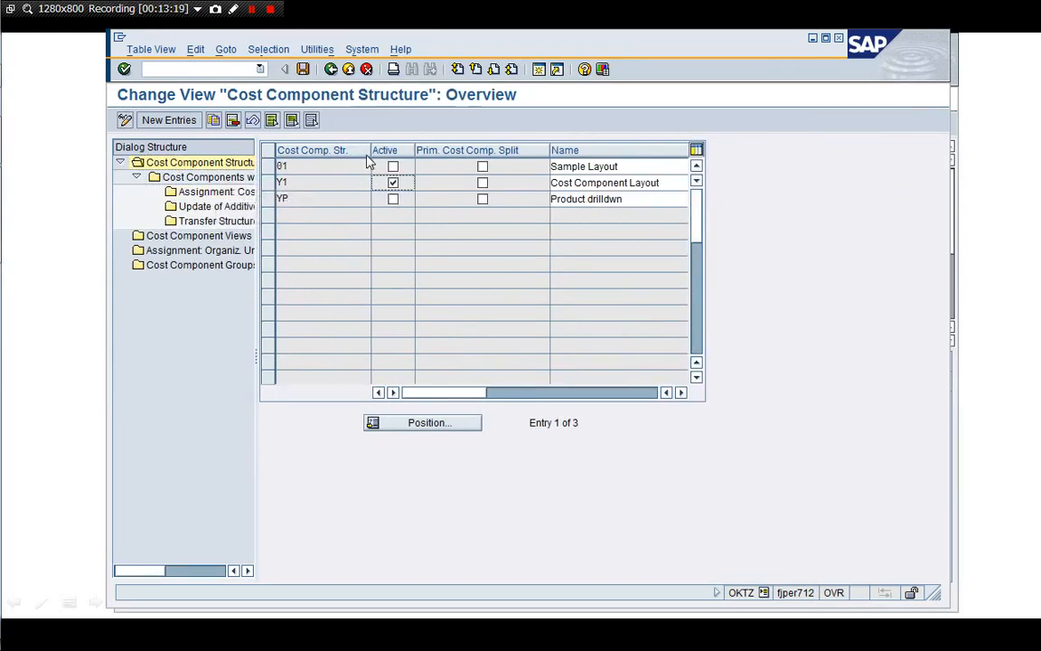
{"action": "left_click", "coordinate": [366, 71]}
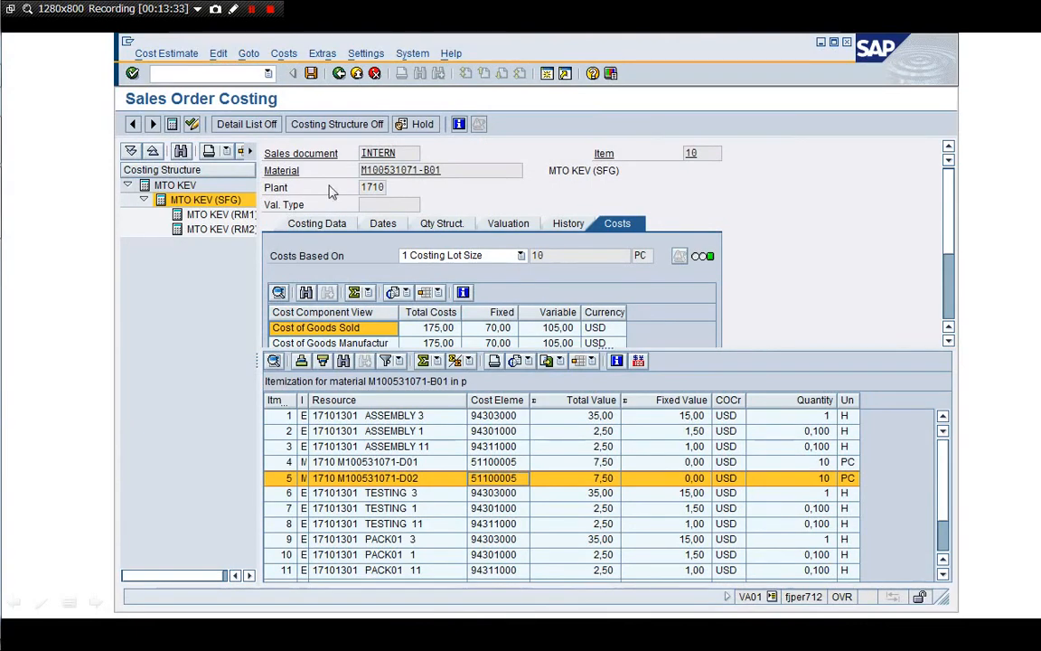
Mark the cost estimate, save it with itemization, then save the standard order
{"action": "left_click", "coordinate": [192, 124]}
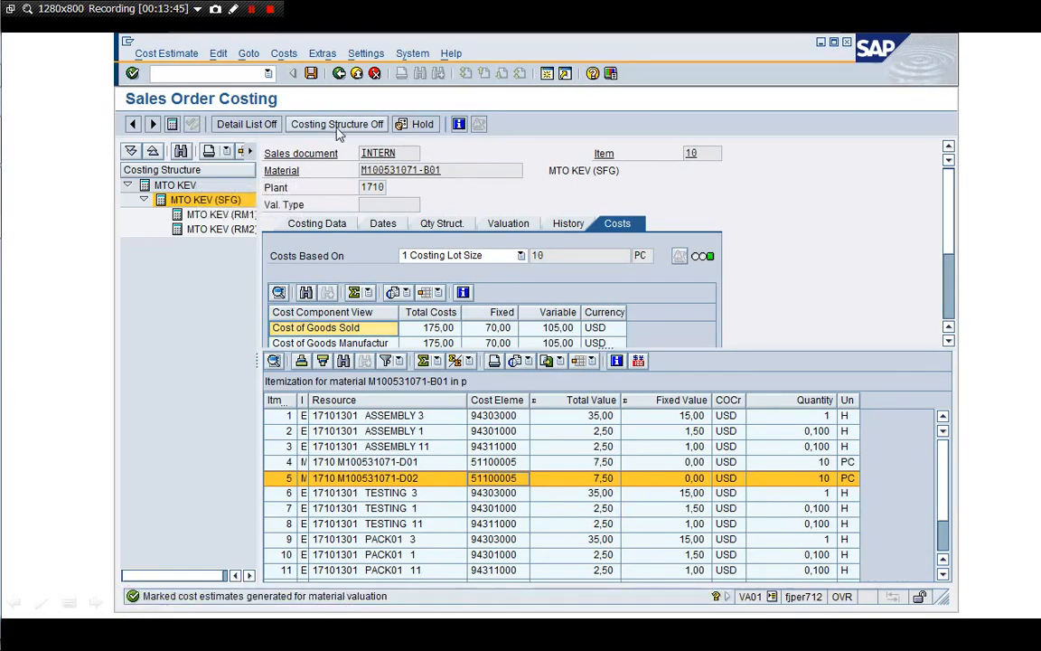
{"action": "left_click", "coordinate": [311, 72]}
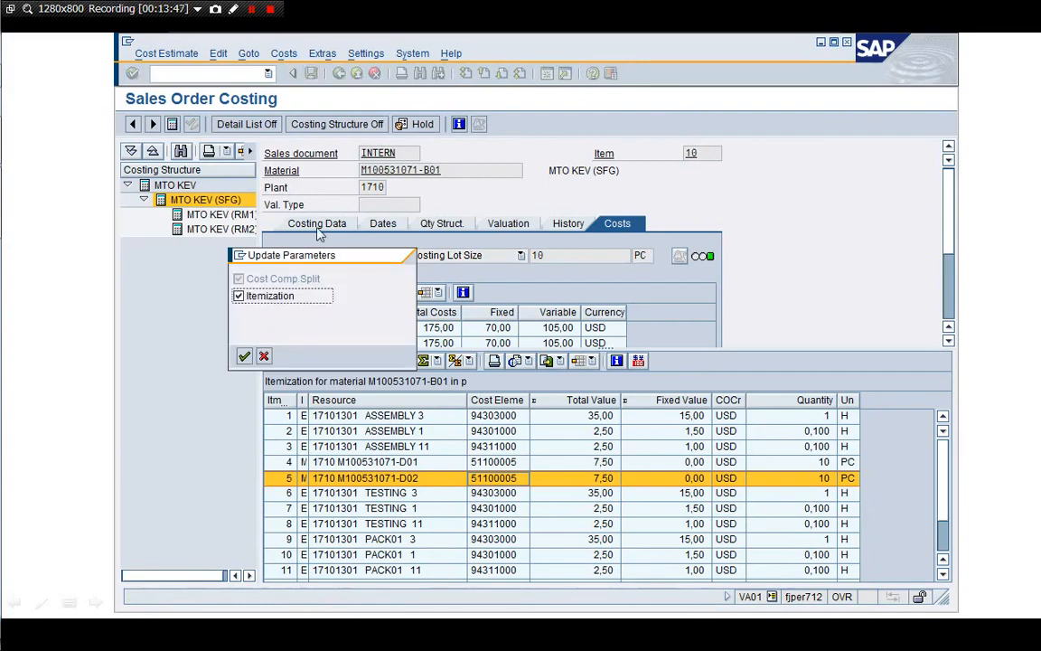
{"action": "key", "text": "Return"}
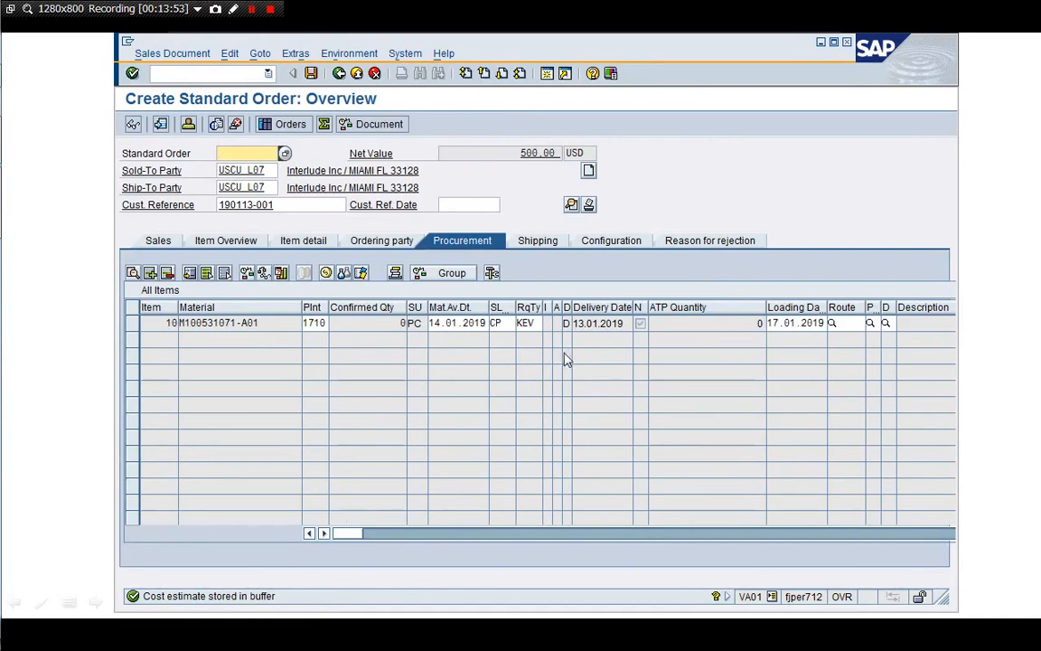
{"action": "left_click", "coordinate": [311, 74]}
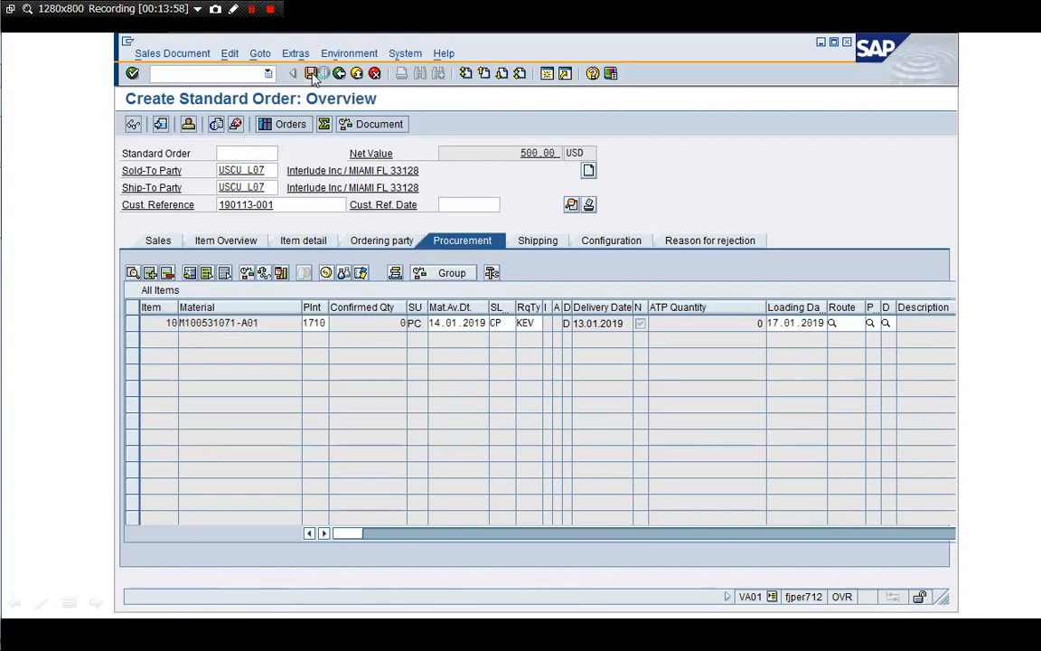
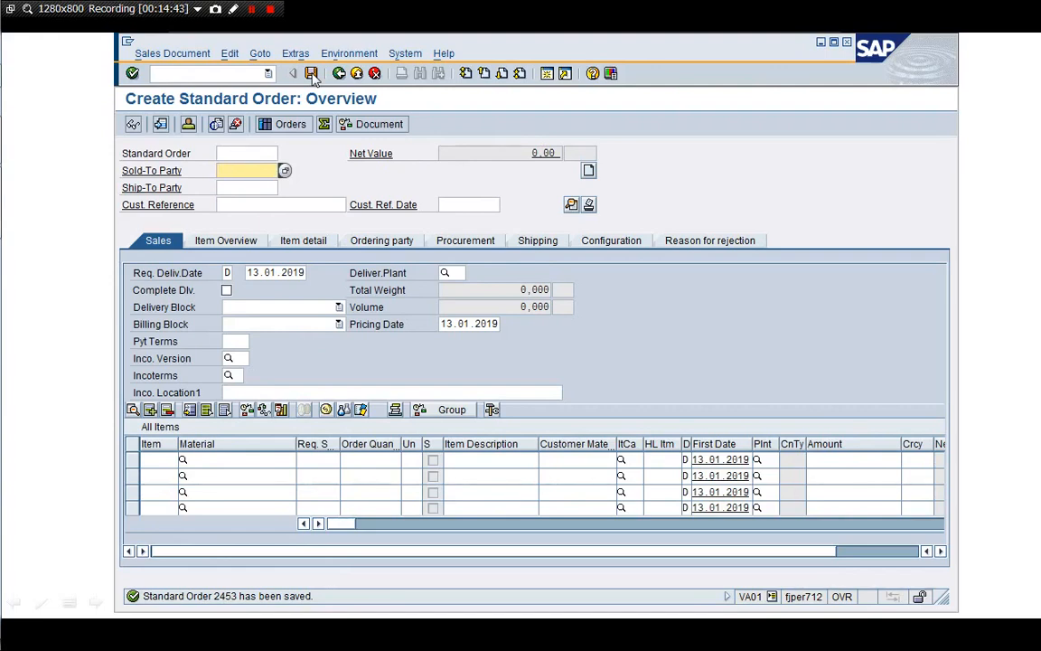
Display standard order 2453 (10 PC MTO KEV, 500 USD), copy its number and start a second session
{"action": "left_click", "coordinate": [152, 55]}
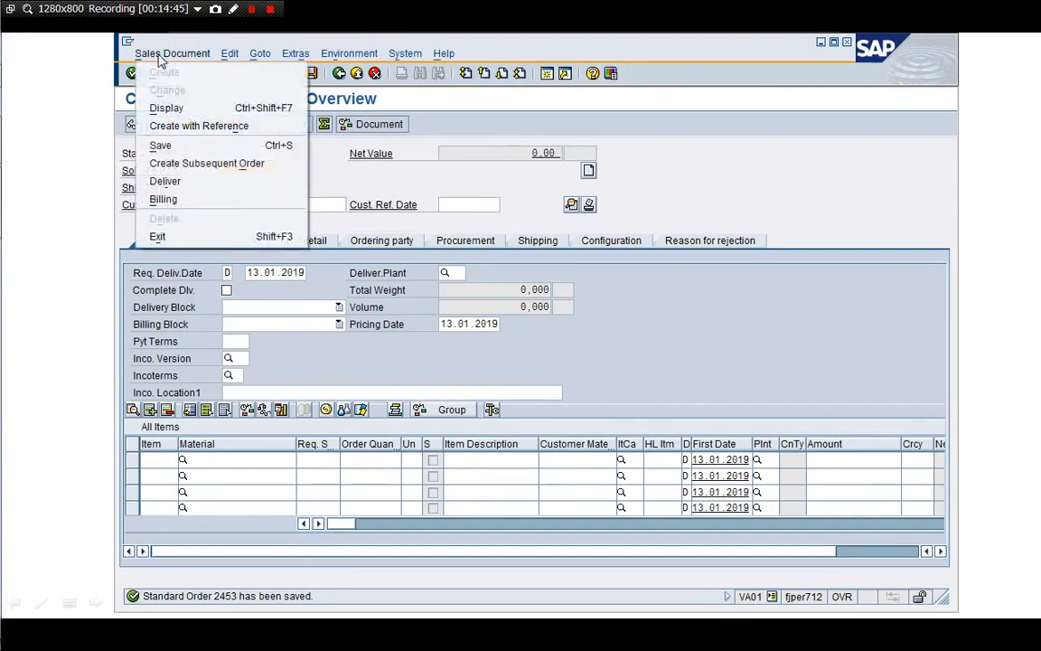
{"action": "left_click", "coordinate": [166, 108]}
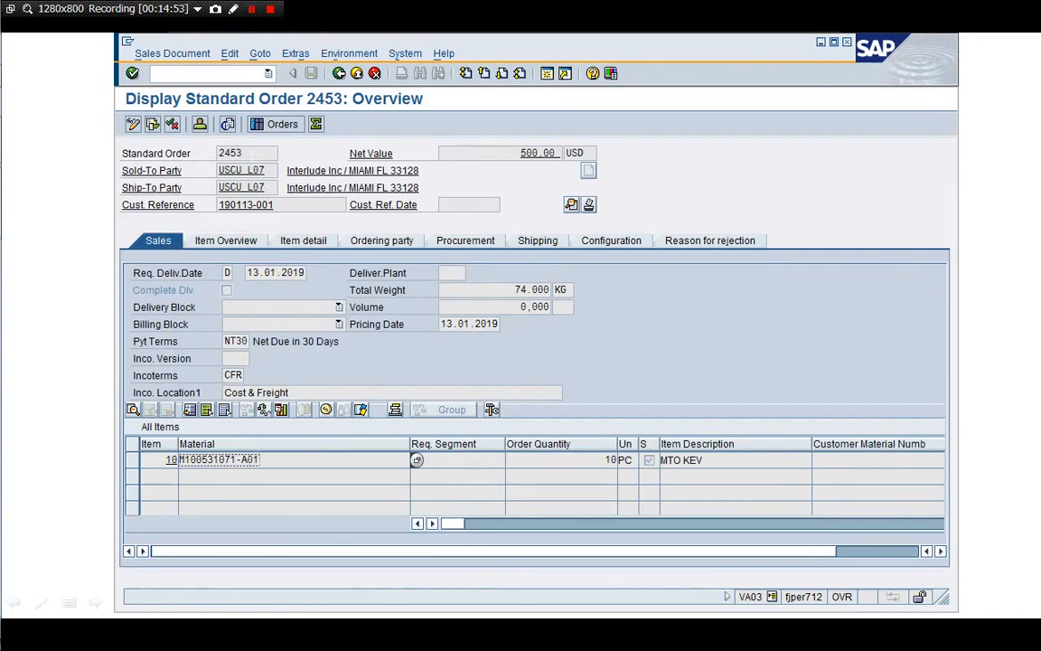
{"action": "double_click", "coordinate": [237, 152]}
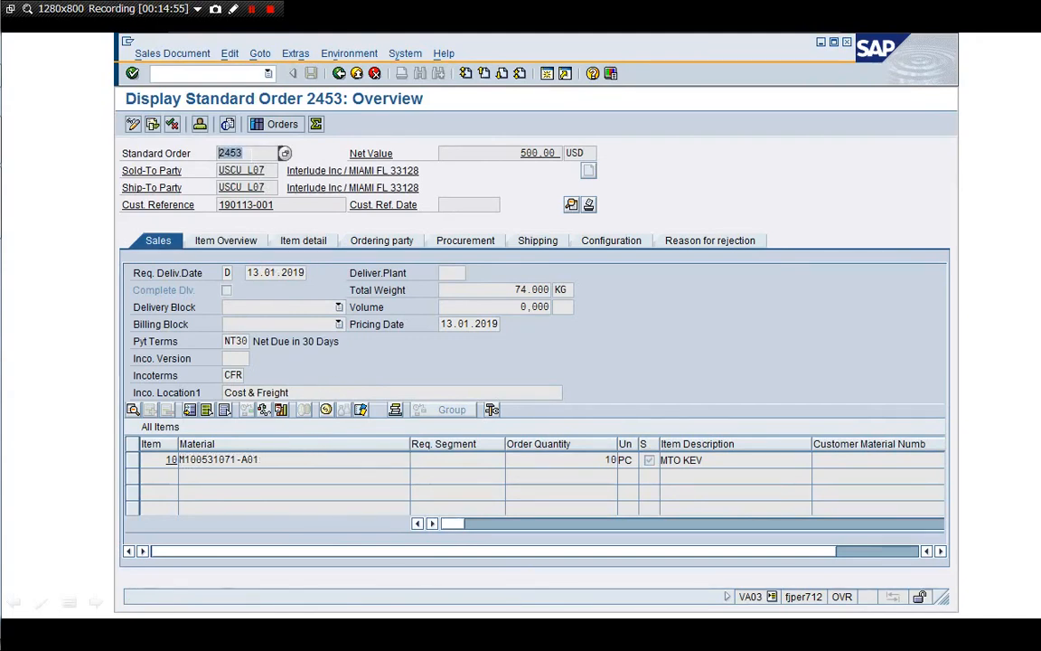
{"action": "key", "text": "ctrl+c"}
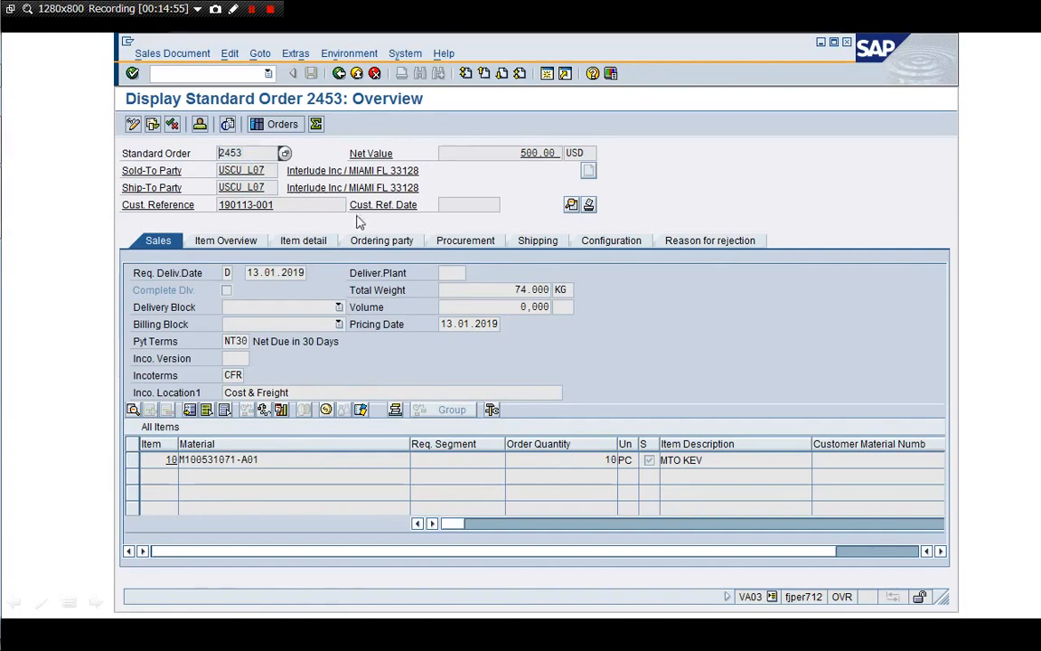
{"action": "left_click", "coordinate": [547, 75]}
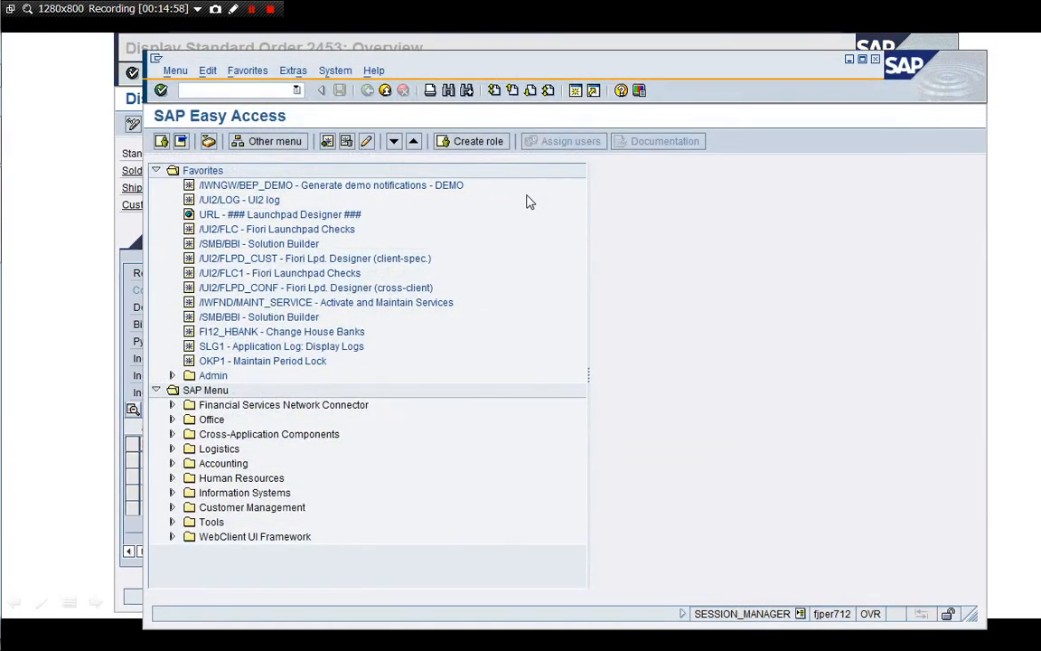
In SE16, list table VBAP entries for sales document 2453
{"action": "type", "text": "/nSE16"}
{"action": "key", "text": "Return"}
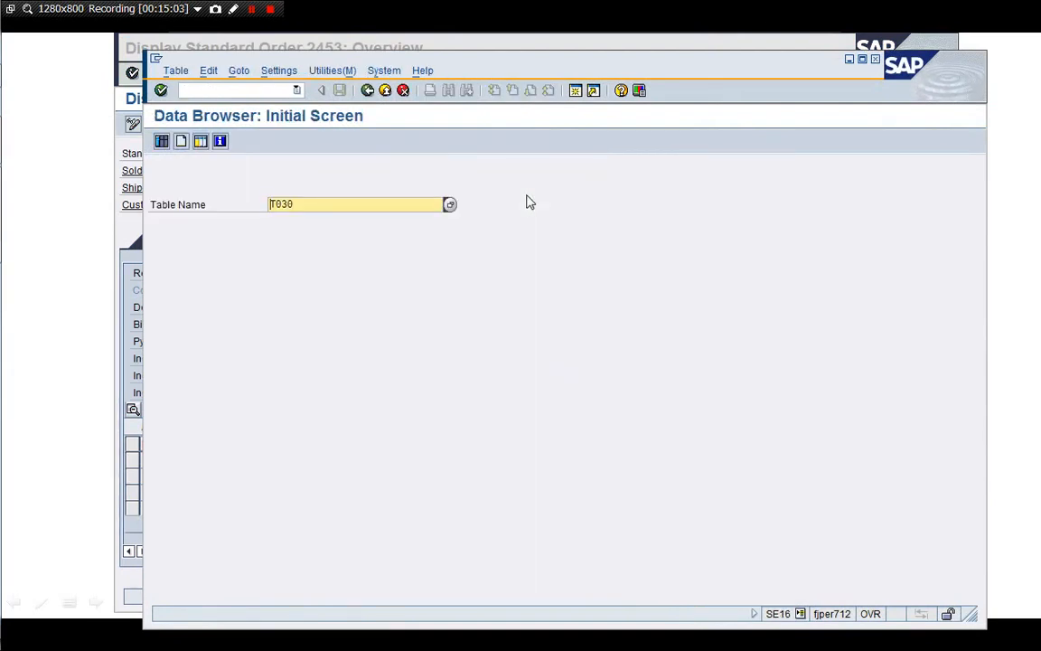
{"action": "type", "text": "VBAP"}
{"action": "key", "text": "Return"}
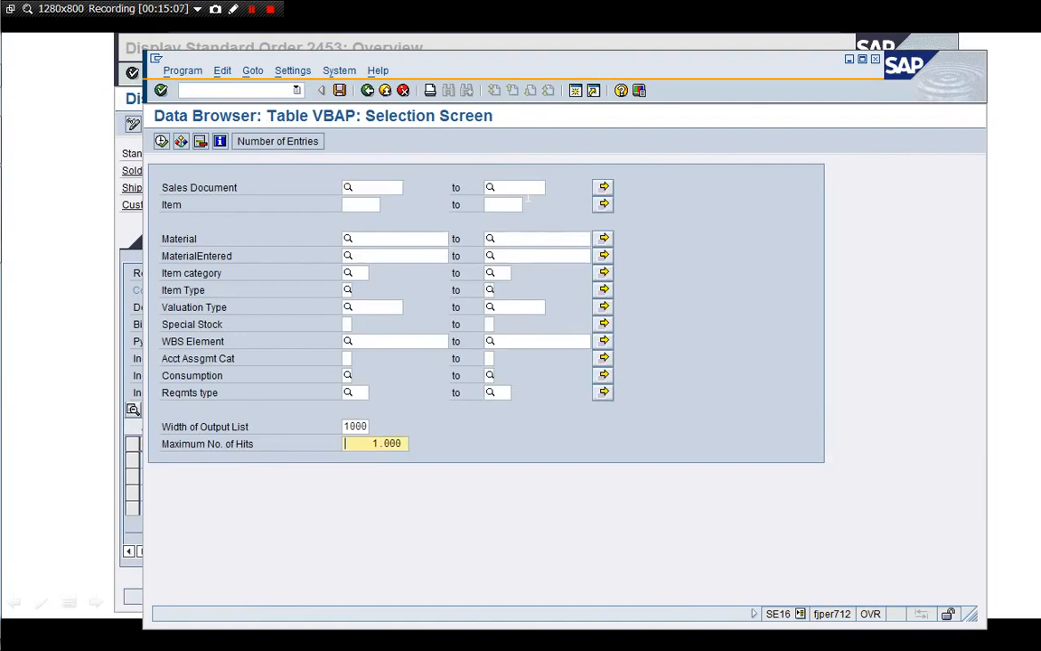
{"action": "key", "text": "Up"}
{"action": "key", "text": "Up"}
{"action": "key", "text": "Up"}
{"action": "key", "text": "Up"}
{"action": "key", "text": "Up"}
{"action": "key", "text": "Up"}
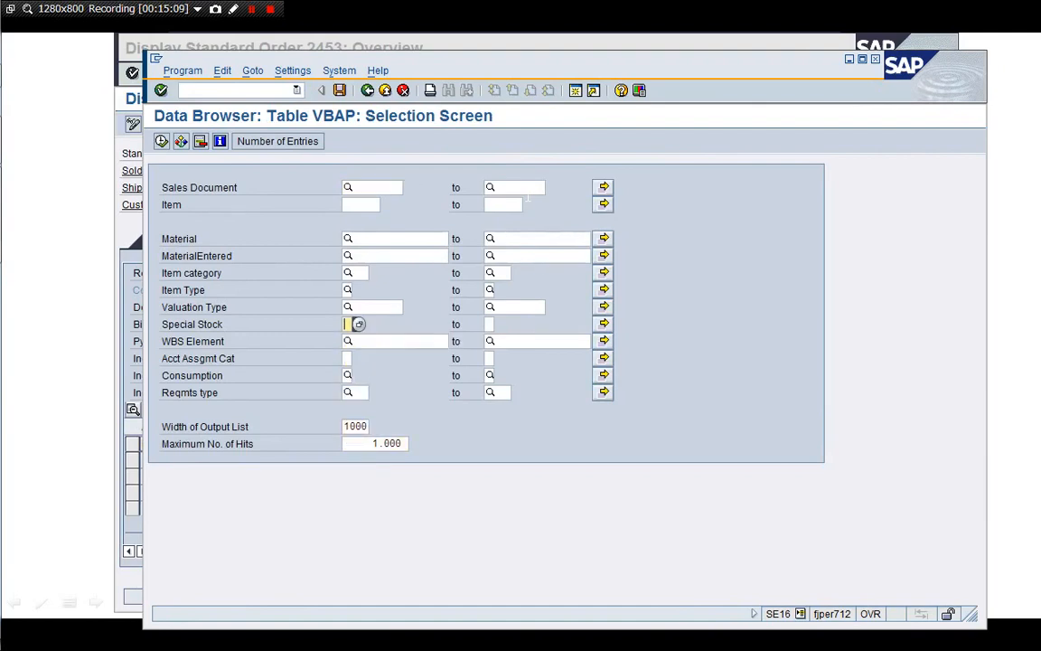
{"action": "left_click", "coordinate": [375, 185]}
{"action": "type", "text": "2453"}
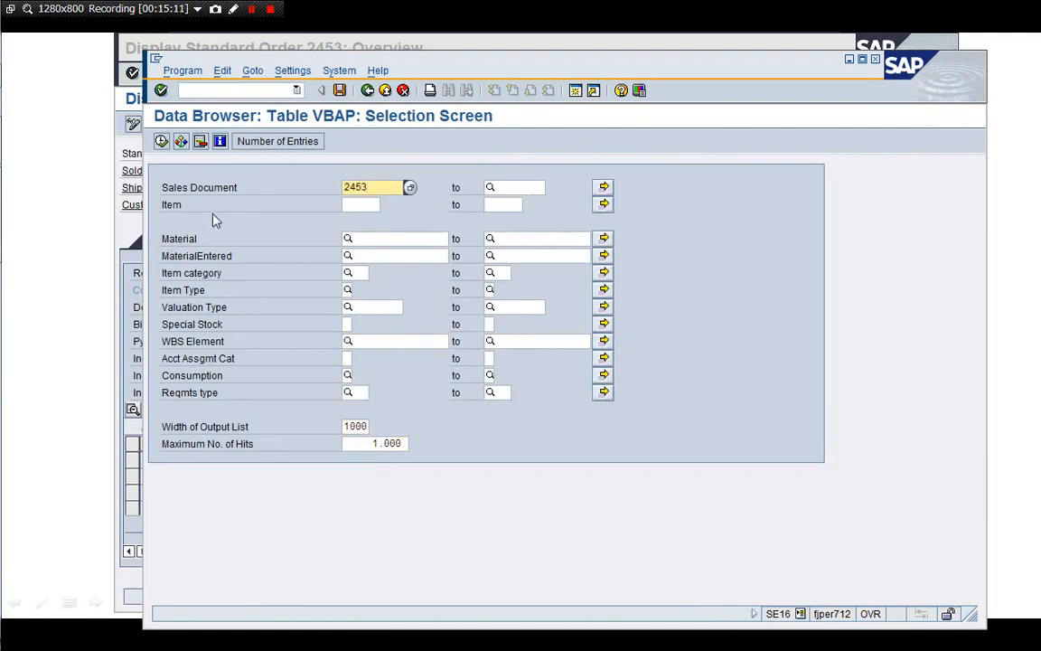
{"action": "left_click", "coordinate": [161, 141]}
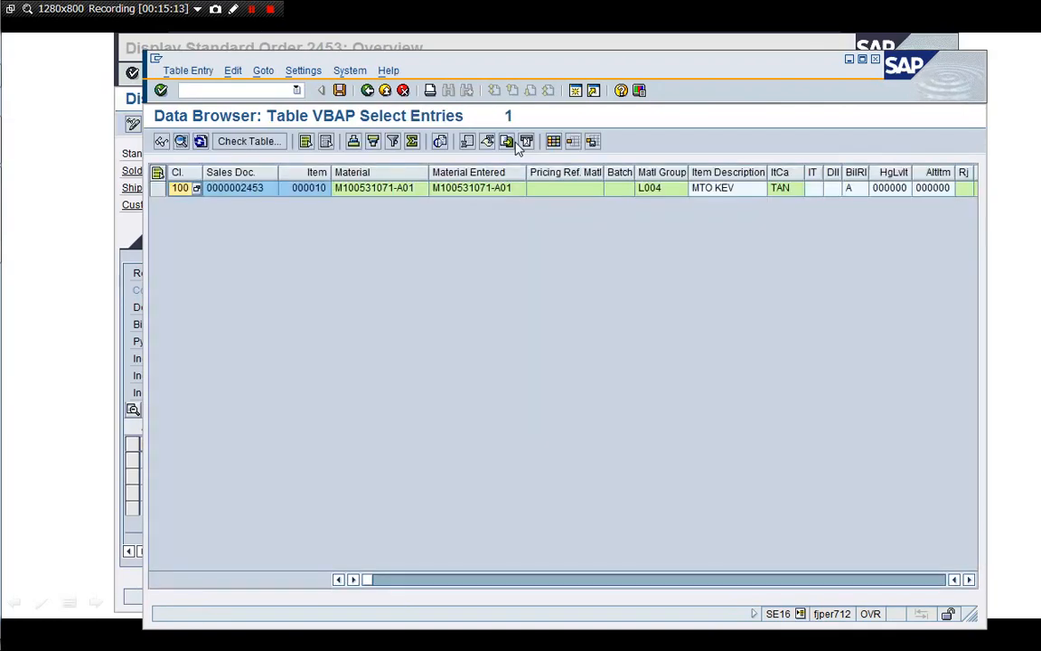
Enlarge the Data Browser window and check material group L004, description MTO KEV and item category TAN
{"action": "left_click_drag", "start_coordinate": [522, 62], "coordinate": [412, 83]}
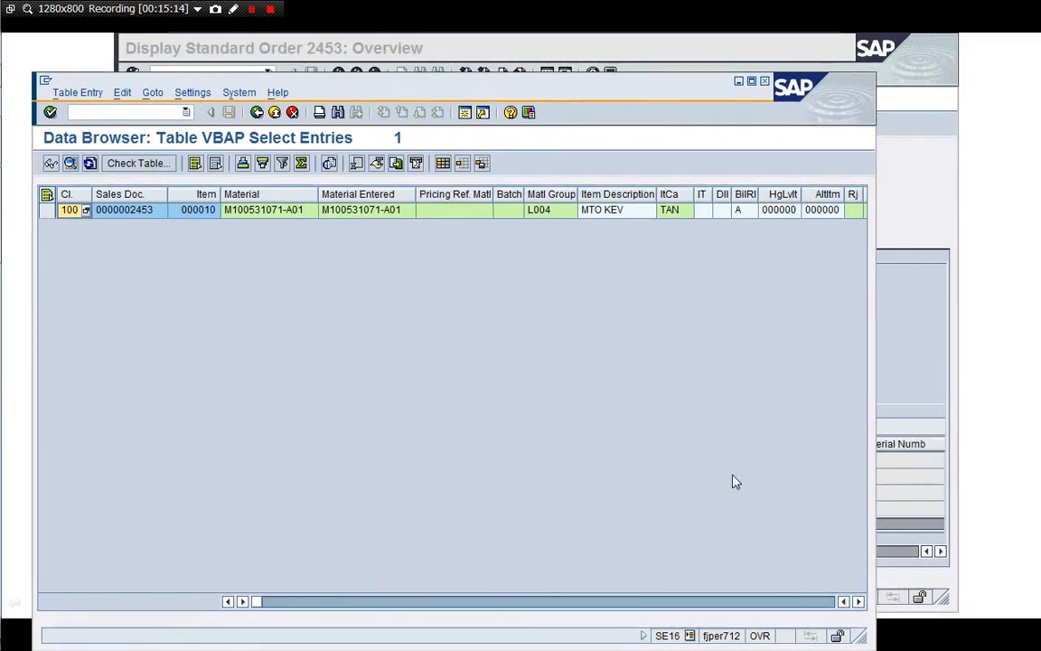
{"action": "left_click_drag", "start_coordinate": [858, 635], "coordinate": [967, 485]}
{"action": "left_click", "coordinate": [533, 211]}
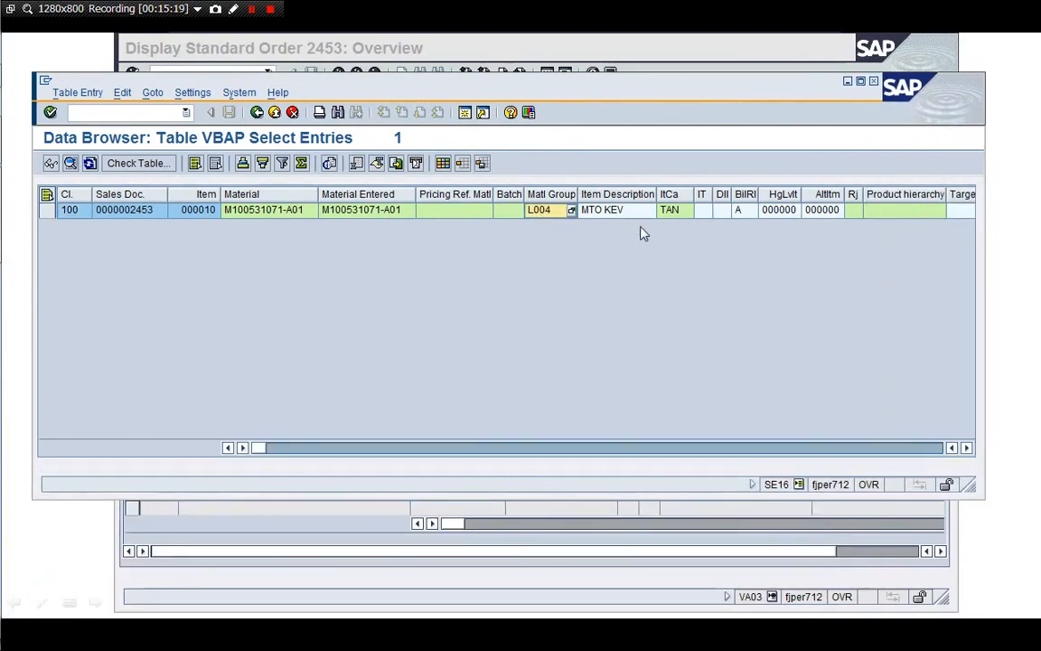
{"action": "left_click", "coordinate": [639, 215]}
{"action": "key", "text": "Tab"}
{"action": "key", "text": "Tab"}
{"action": "key", "text": "Tab"}
{"action": "key", "text": "Tab"}
{"action": "key", "text": "Tab"}
{"action": "key", "text": "Tab"}
{"action": "key", "text": "Tab"}
{"action": "key", "text": "Tab"}
{"action": "key", "text": "Tab"}
{"action": "key", "text": "Tab"}
{"action": "key", "text": "Tab"}
{"action": "key", "text": "Tab"}
{"action": "key", "text": "Tab"}
{"action": "key", "text": "Tab"}
{"action": "key", "text": "Tab"}
{"action": "key", "text": "Tab"}
{"action": "key", "text": "Tab"}
{"action": "key", "text": "Tab"}
{"action": "key", "text": "Tab"}
{"action": "key", "text": "Tab"}
{"action": "key", "text": "Tab"}
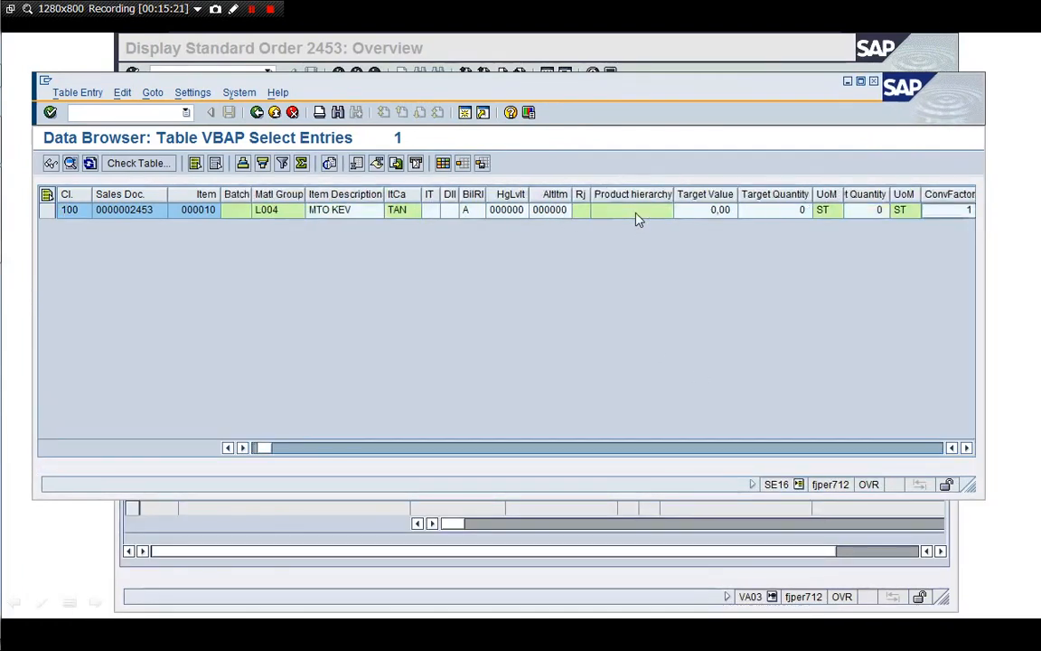
{"action": "key", "text": "Tab"}
{"action": "key", "text": "Tab"}
{"action": "key", "text": "Tab"}
{"action": "key", "text": "Tab"}
{"action": "key", "text": "Tab"}
{"action": "key", "text": "Tab"}
{"action": "key", "text": "Tab"}
{"action": "key", "text": "Tab"}
{"action": "key", "text": "Tab"}
{"action": "key", "text": "Tab"}
{"action": "key", "text": "Tab"}
{"action": "key", "text": "Tab"}
{"action": "key", "text": "Tab"}
{"action": "key", "text": "Tab"}
{"action": "key", "text": "Tab"}
{"action": "key", "text": "Tab"}
{"action": "key", "text": "Tab"}
{"action": "key", "text": "Tab"}
{"action": "key", "text": "Tab"}
{"action": "key", "text": "Tab"}
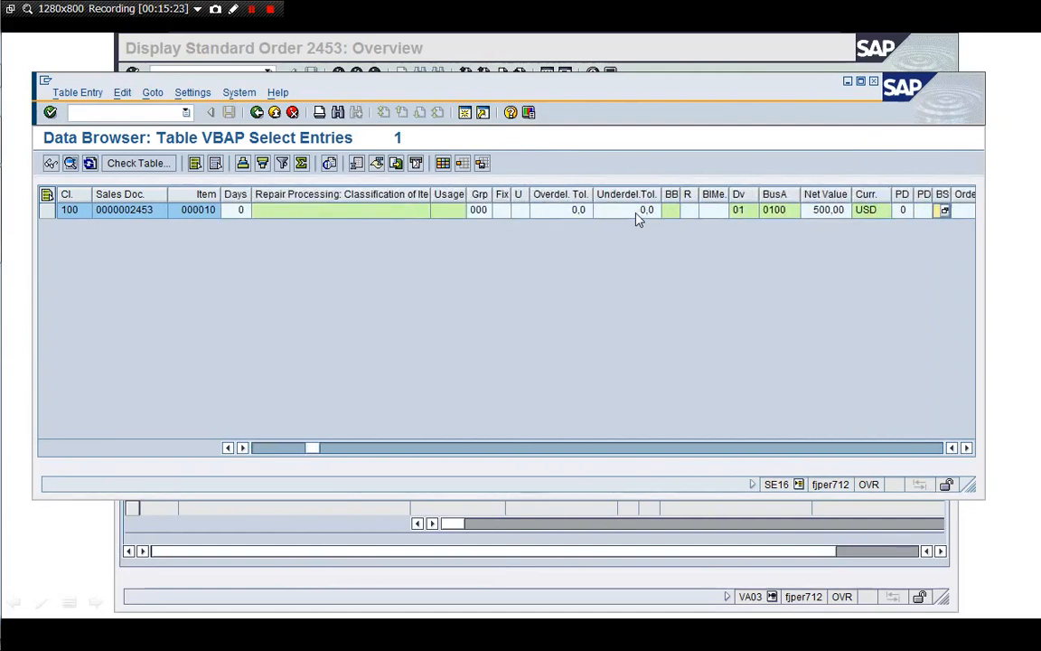
Review the weight, plant, pricing and profit-centre fields, then AllIn 2 and requirements type KEV
{"action": "key", "text": "Tab"}
{"action": "key", "text": "Tab"}
{"action": "key", "text": "Tab"}
{"action": "key", "text": "Tab"}
{"action": "key", "text": "Tab"}
{"action": "key", "text": "Tab"}
{"action": "key", "text": "Tab"}
{"action": "key", "text": "Tab"}
{"action": "key", "text": "Tab"}
{"action": "key", "text": "Tab"}
{"action": "key", "text": "Tab"}
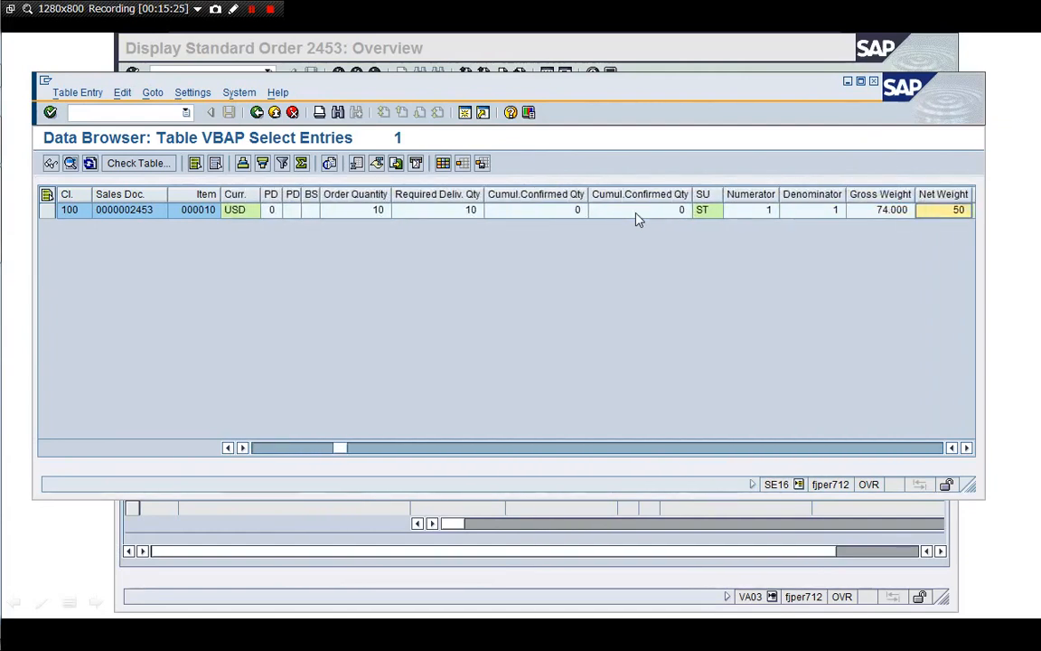
{"action": "key", "text": "Tab"}
{"action": "key", "text": "Tab"}
{"action": "key", "text": "Tab"}
{"action": "key", "text": "Tab"}
{"action": "key", "text": "Tab"}
{"action": "key", "text": "Tab"}
{"action": "key", "text": "Tab"}
{"action": "key", "text": "Tab"}
{"action": "key", "text": "Tab"}
{"action": "key", "text": "Tab"}
{"action": "key", "text": "Tab"}
{"action": "key", "text": "Tab"}
{"action": "key", "text": "Tab"}
{"action": "key", "text": "Tab"}
{"action": "key", "text": "Tab"}
{"action": "key", "text": "Tab"}
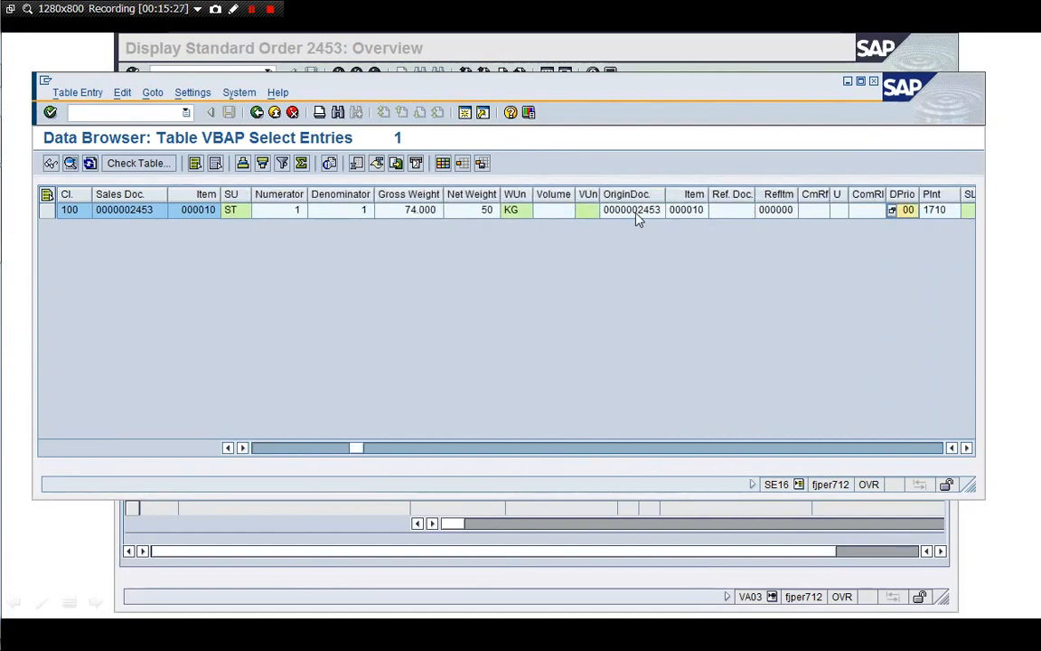
{"action": "key", "text": "Tab"}
{"action": "key", "text": "Tab"}
{"action": "key", "text": "Tab"}
{"action": "key", "text": "Tab"}
{"action": "key", "text": "Tab"}
{"action": "key", "text": "Tab"}
{"action": "key", "text": "Tab"}
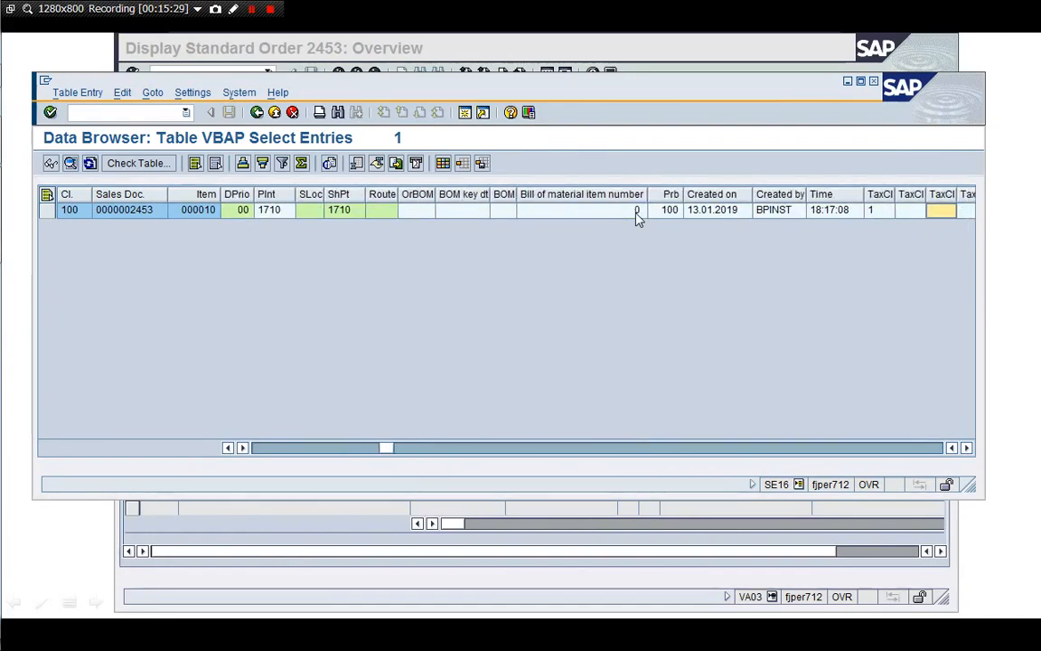
{"action": "key", "text": "Tab"}
{"action": "key", "text": "Tab"}
{"action": "key", "text": "Tab"}
{"action": "key", "text": "Tab"}
{"action": "key", "text": "Tab"}
{"action": "key", "text": "Tab"}
{"action": "key", "text": "Tab"}
{"action": "key", "text": "Tab"}
{"action": "key", "text": "Tab"}
{"action": "key", "text": "Tab"}
{"action": "key", "text": "Tab"}
{"action": "key", "text": "Tab"}
{"action": "key", "text": "Tab"}
{"action": "key", "text": "Tab"}
{"action": "key", "text": "Tab"}
{"action": "key", "text": "Tab"}
{"action": "key", "text": "Tab"}
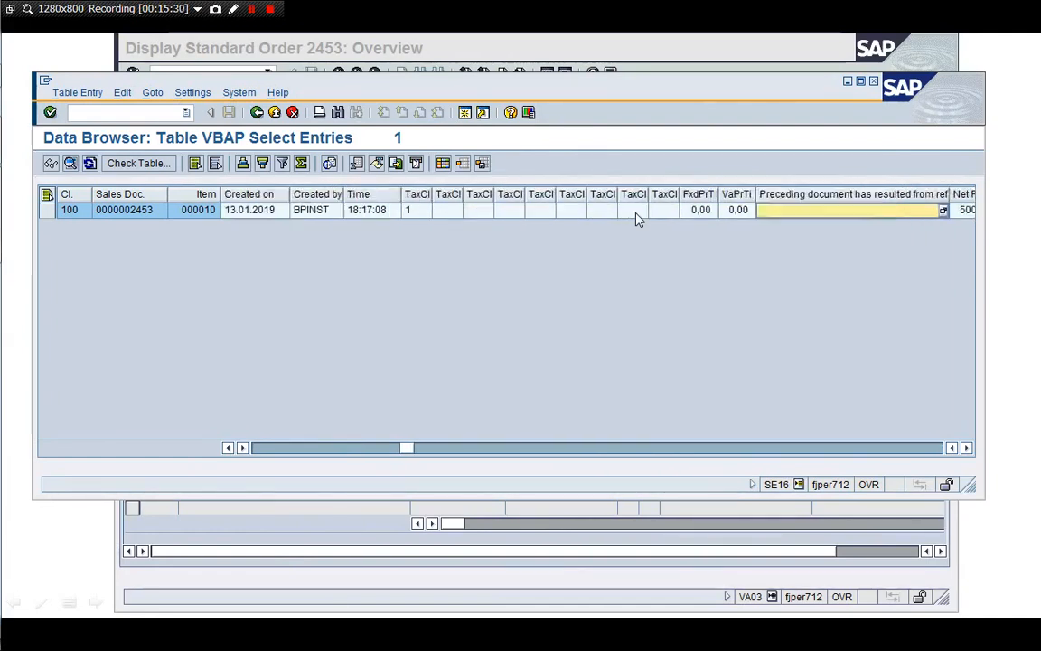
{"action": "key", "text": "Tab"}
{"action": "key", "text": "Tab"}
{"action": "key", "text": "Tab"}
{"action": "key", "text": "Tab"}
{"action": "key", "text": "Tab"}
{"action": "key", "text": "Tab"}
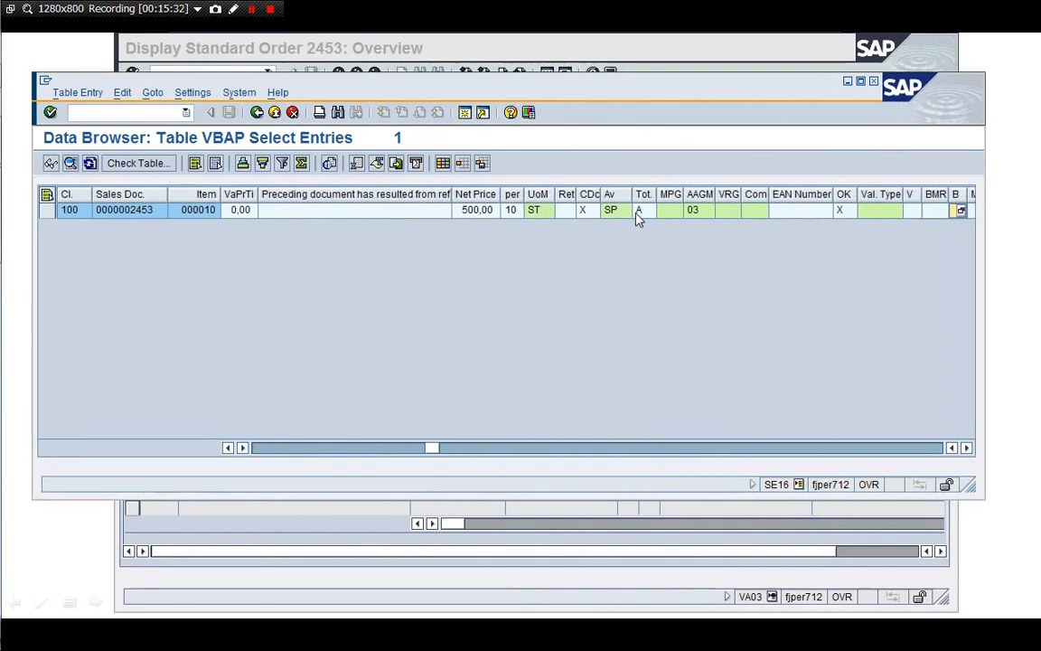
{"action": "key", "text": "Tab"}
{"action": "key", "text": "Tab"}
{"action": "key", "text": "Tab"}
{"action": "key", "text": "Tab"}
{"action": "key", "text": "Tab"}
{"action": "key", "text": "Tab"}
{"action": "key", "text": "Tab"}
{"action": "key", "text": "Tab"}
{"action": "key", "text": "Tab"}
{"action": "key", "text": "Tab"}
{"action": "key", "text": "Tab"}
{"action": "key", "text": "Tab"}
{"action": "key", "text": "Tab"}
{"action": "key", "text": "Tab"}
{"action": "key", "text": "Tab"}
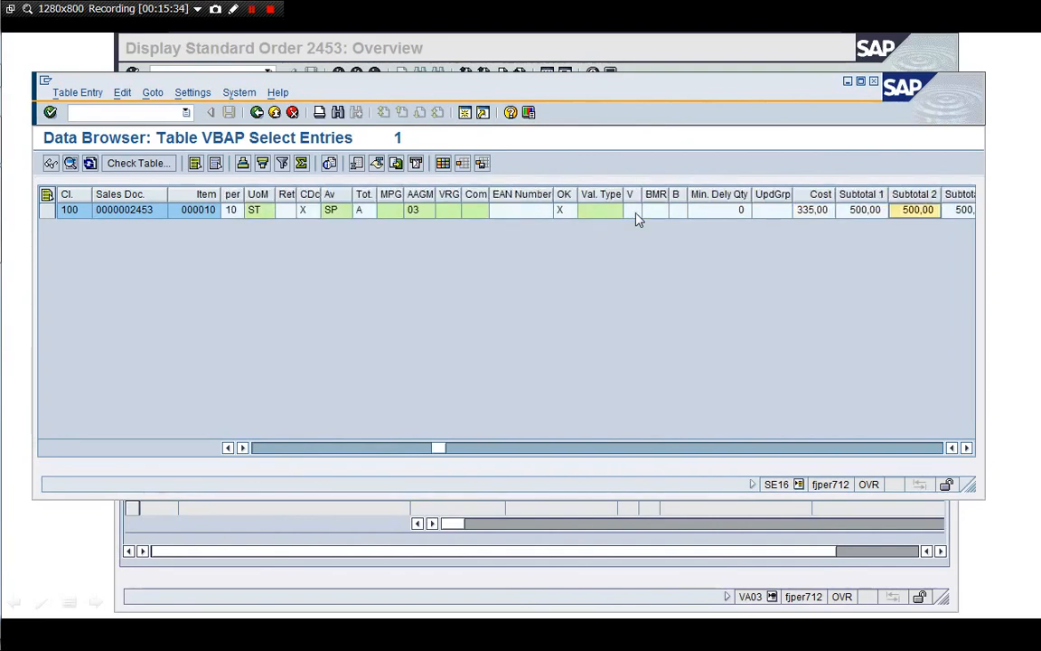
{"action": "key", "text": "Tab"}
{"action": "key", "text": "Tab"}
{"action": "key", "text": "Tab"}
{"action": "key", "text": "Tab"}
{"action": "key", "text": "Tab"}
{"action": "key", "text": "Tab"}
{"action": "key", "text": "Tab"}
{"action": "key", "text": "Tab"}
{"action": "key", "text": "Tab"}
{"action": "key", "text": "Tab"}
{"action": "key", "text": "Tab"}
{"action": "key", "text": "Tab"}
{"action": "key", "text": "Tab"}
{"action": "key", "text": "Tab"}
{"action": "key", "text": "Tab"}
{"action": "key", "text": "Tab"}
{"action": "key", "text": "Tab"}
{"action": "key", "text": "Tab"}
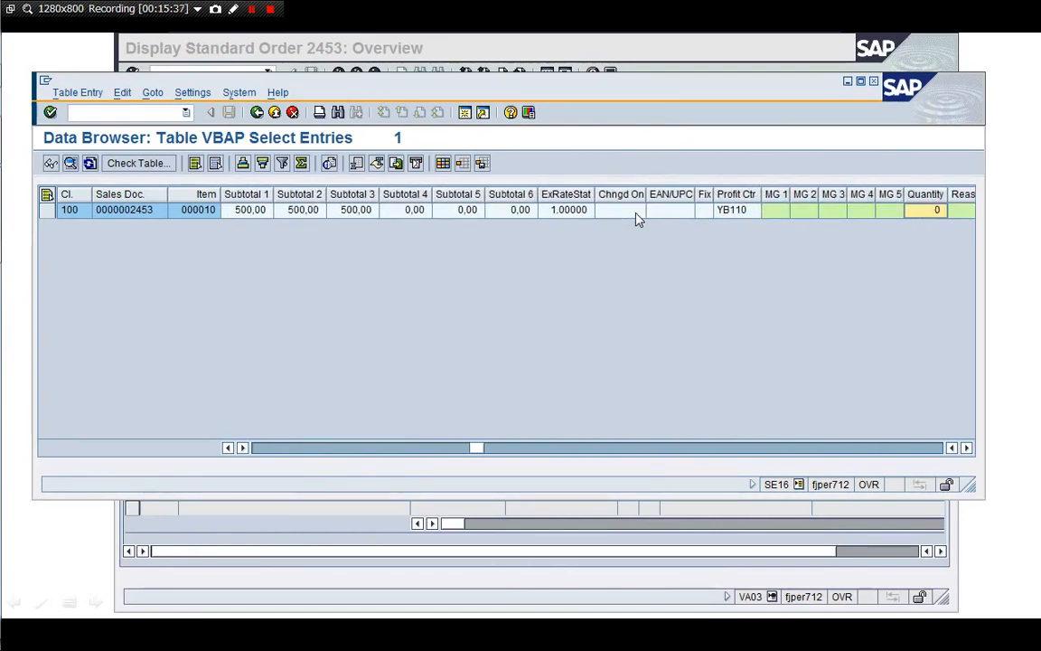
{"action": "key", "text": "shift+Tab"}
{"action": "key", "text": "shift+Tab"}
{"action": "key", "text": "shift+Tab"}
{"action": "key", "text": "shift+Tab"}
{"action": "key", "text": "shift+Tab"}
{"action": "key", "text": "shift+Tab"}
{"action": "key", "text": "shift+Tab"}
{"action": "key", "text": "shift+Tab"}
{"action": "key", "text": "shift+Tab"}
{"action": "key", "text": "shift+Tab"}
{"action": "key", "text": "shift+Tab"}
{"action": "key", "text": "shift+Tab"}
{"action": "key", "text": "shift+Tab"}
{"action": "key", "text": "shift+Tab"}
{"action": "key", "text": "shift+Tab"}
{"action": "key", "text": "shift+Tab"}
{"action": "key", "text": "shift+Tab"}
{"action": "key", "text": "shift+Tab"}
{"action": "key", "text": "shift+Tab"}
{"action": "key", "text": "shift+Tab"}
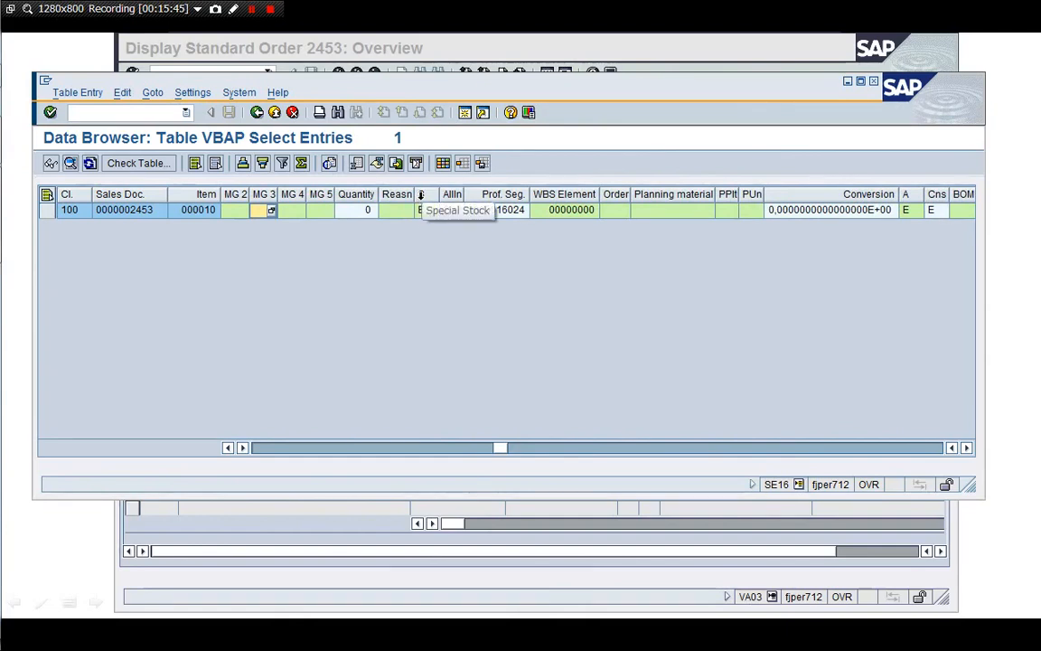
{"action": "left_click", "coordinate": [443, 211]}
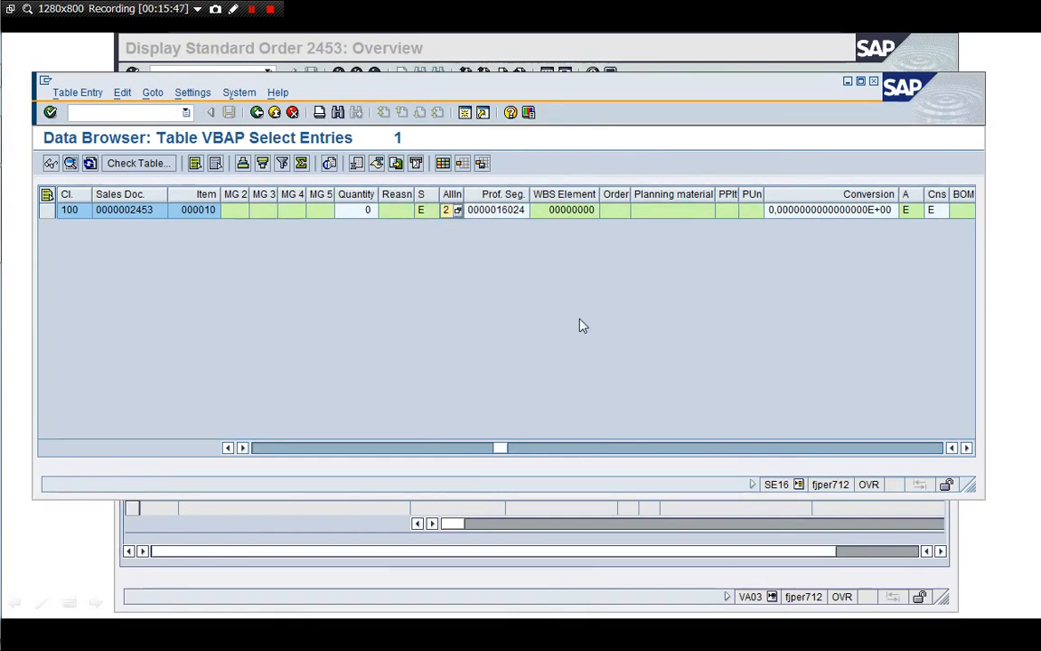
{"action": "key", "text": "Right"}
{"action": "key", "text": "Right"}
{"action": "key", "text": "Right"}
{"action": "key", "text": "Right"}
{"action": "key", "text": "Right"}
{"action": "key", "text": "Right"}
{"action": "key", "text": "Right"}
{"action": "key", "text": "Right"}
{"action": "key", "text": "Right"}
{"action": "key", "text": "Right"}
{"action": "key", "text": "Right"}
{"action": "key", "text": "Right"}
{"action": "key", "text": "Right"}
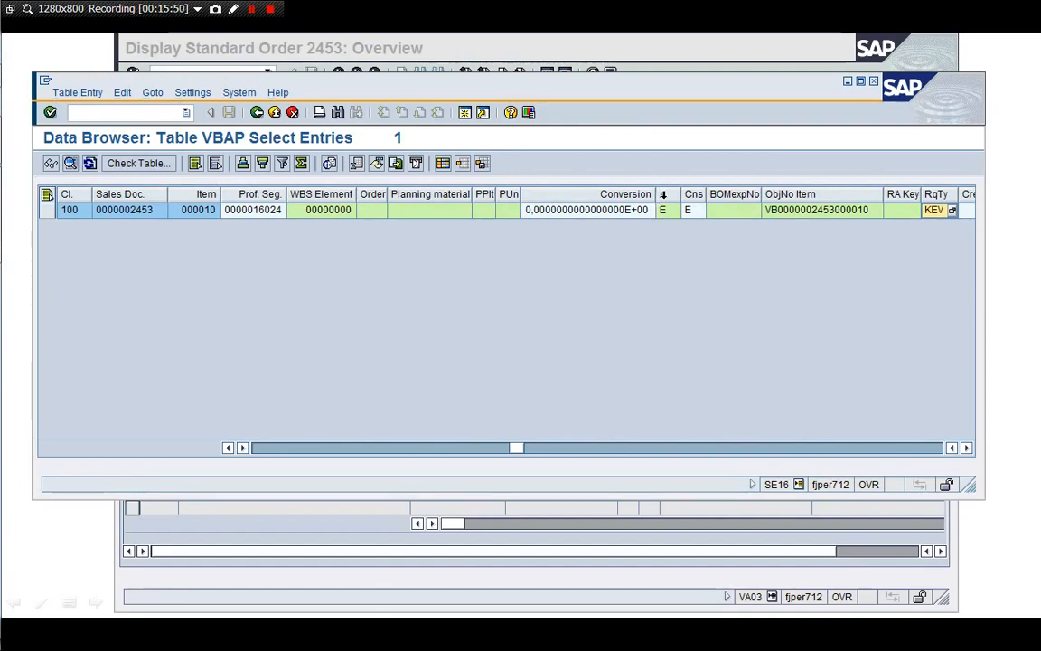
Review consumption value E, the ObjNo item, credit and configuration fields of item 10
{"action": "left_click", "coordinate": [692, 213]}
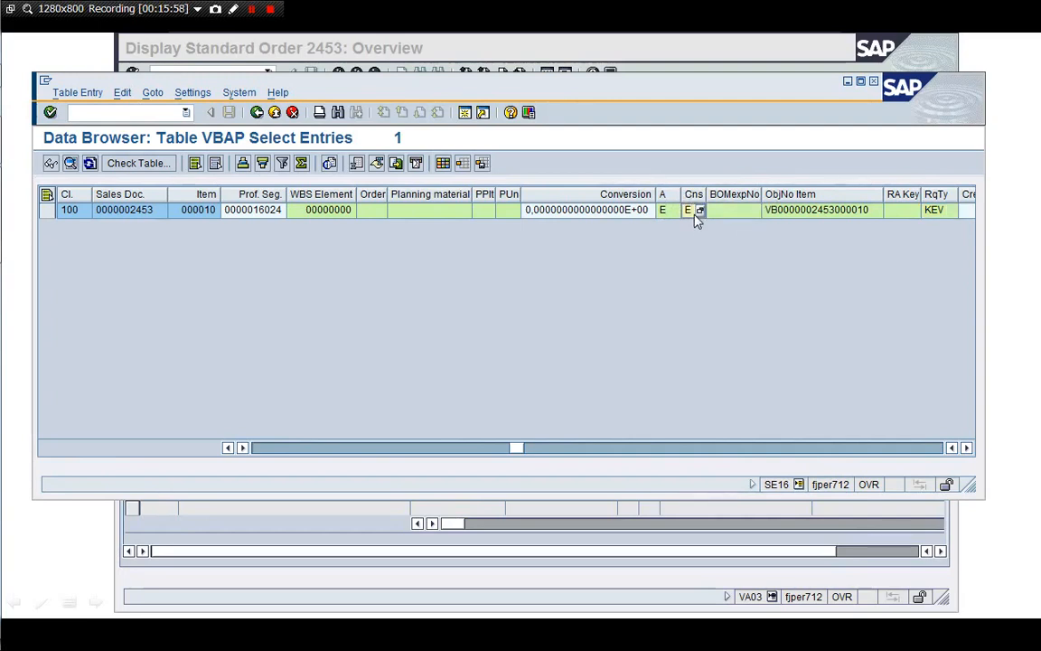
{"action": "left_click", "coordinate": [776, 217]}
{"action": "key", "text": "Tab"}
{"action": "key", "text": "Tab"}
{"action": "key", "text": "Tab"}
{"action": "key", "text": "Left"}
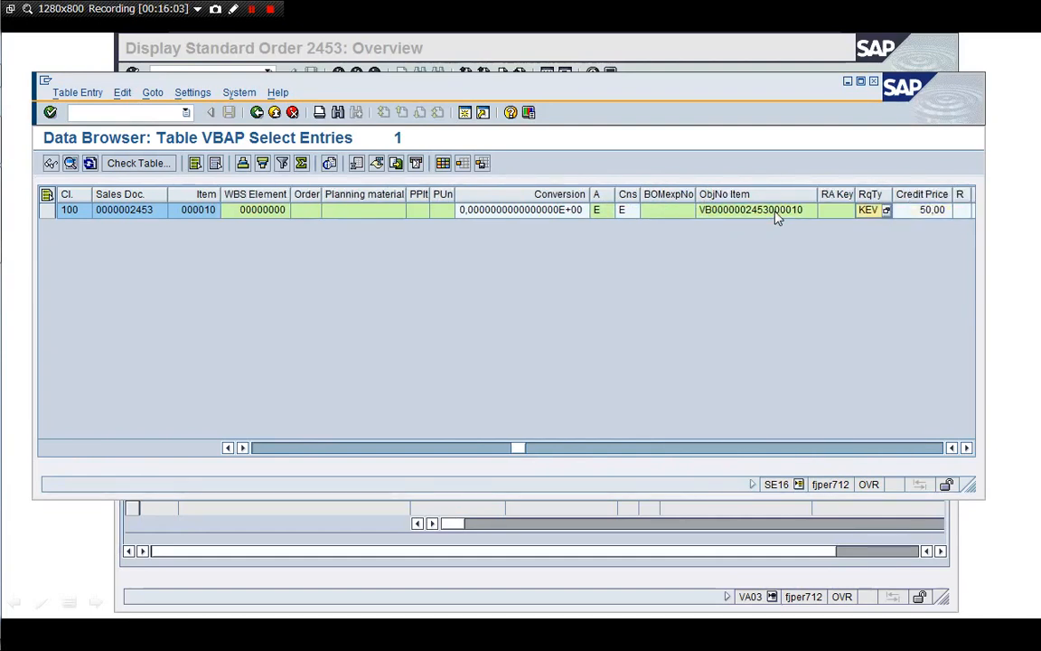
{"action": "key", "text": "Right"}
{"action": "key", "text": "Right"}
{"action": "key", "text": "Right"}
{"action": "key", "text": "Right"}
{"action": "key", "text": "Right"}
{"action": "key", "text": "Right"}
{"action": "key", "text": "Right"}
{"action": "key", "text": "Right"}
{"action": "key", "text": "Right"}
{"action": "key", "text": "Right"}
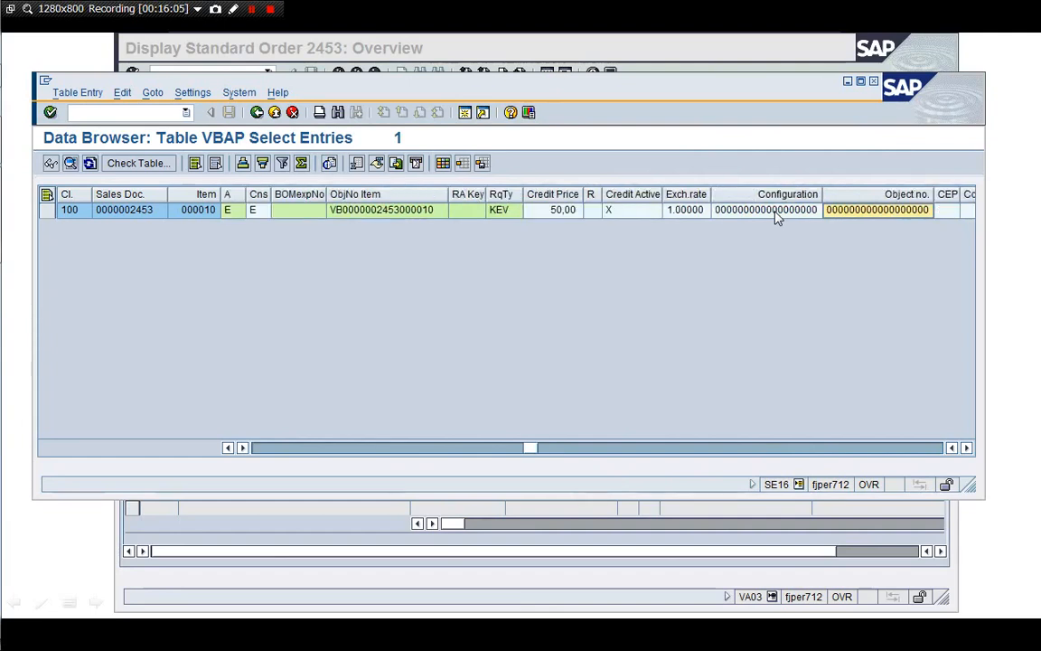
{"action": "key", "text": "Right"}
{"action": "key", "text": "Right"}
{"action": "key", "text": "Right"}
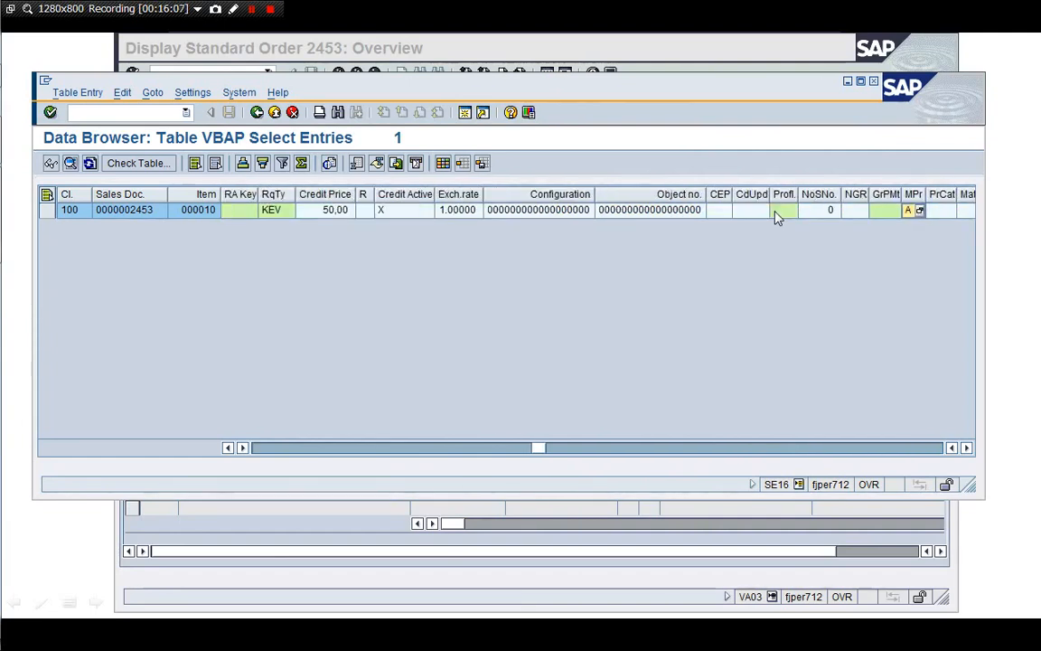
{"action": "key", "text": "Right"}
{"action": "key", "text": "Right"}
{"action": "key", "text": "Right"}
{"action": "key", "text": "Right"}
{"action": "key", "text": "Right"}
{"action": "key", "text": "Right"}
{"action": "key", "text": "Right"}
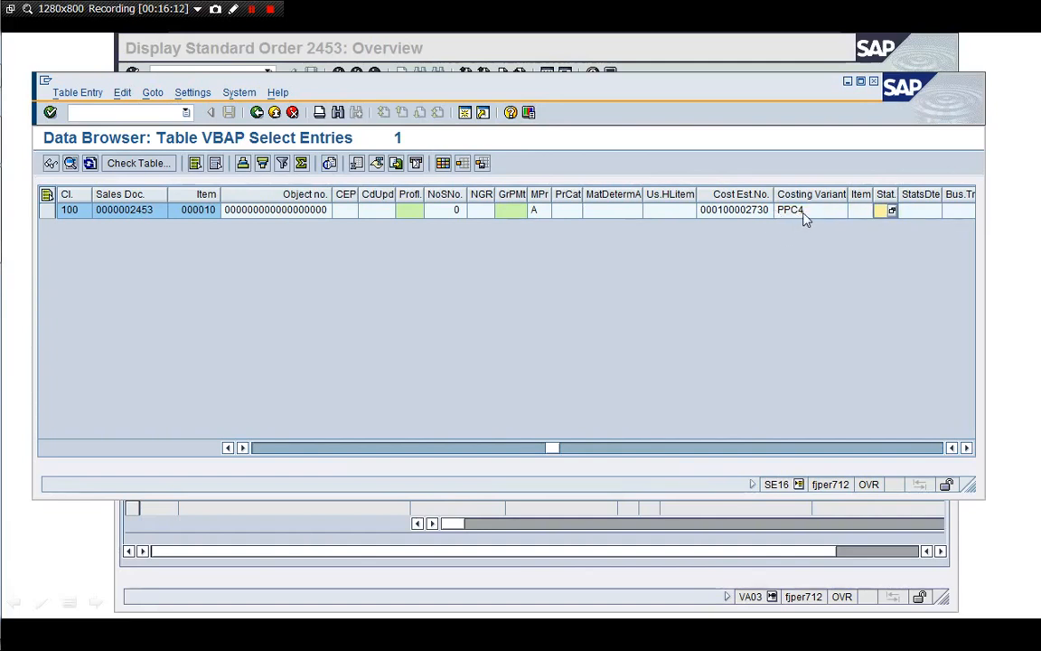
{"action": "key", "text": "Right"}
{"action": "key", "text": "Right"}
{"action": "key", "text": "Right"}
{"action": "key", "text": "Right"}
{"action": "key", "text": "Right"}
{"action": "key", "text": "Right"}
{"action": "key", "text": "Right"}
{"action": "key", "text": "Right"}
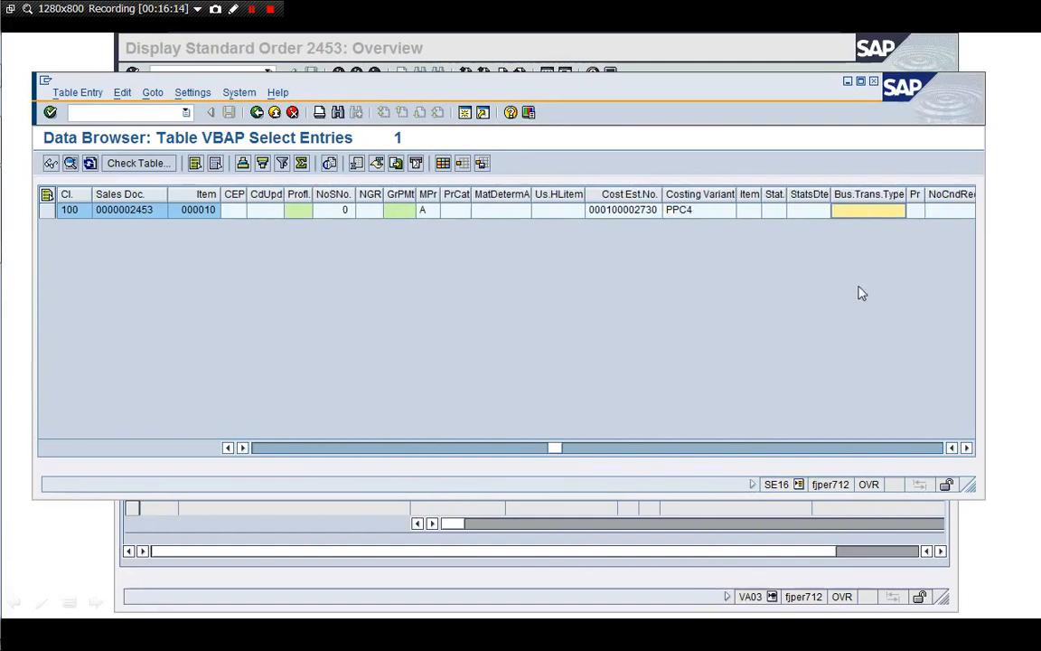
{"action": "key", "text": "Right"}
{"action": "key", "text": "Right"}
{"action": "key", "text": "Right"}
{"action": "key", "text": "Right"}
{"action": "key", "text": "Right"}
{"action": "key", "text": "Right"}
{"action": "key", "text": "Right"}
{"action": "key", "text": "Right"}
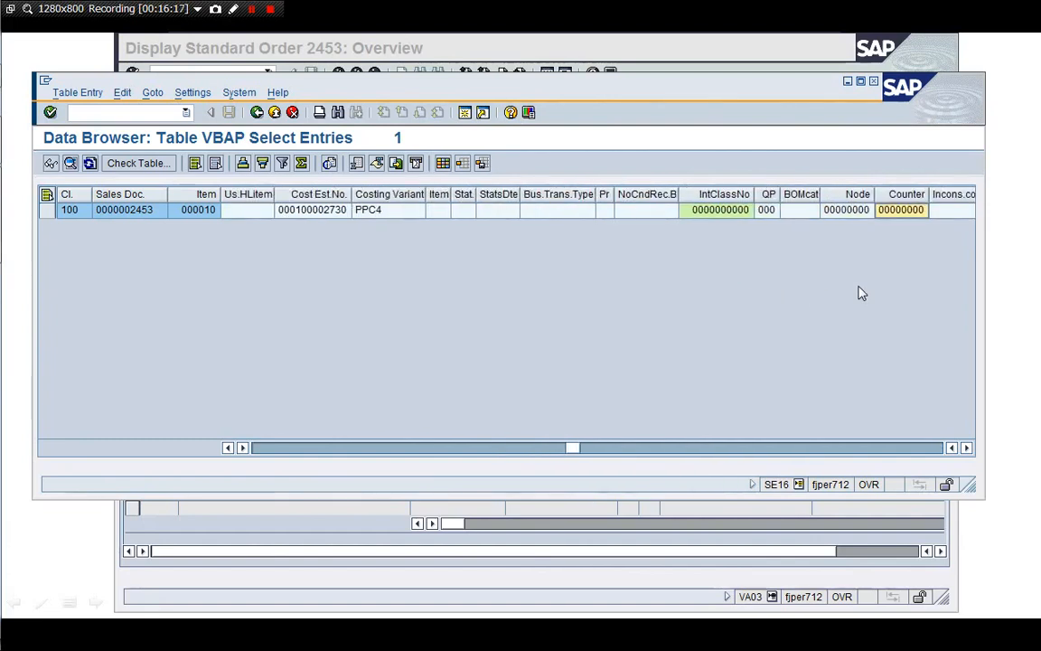
{"action": "key", "text": "Right"}
{"action": "key", "text": "Right"}
{"action": "key", "text": "Right"}
{"action": "key", "text": "Right"}
{"action": "key", "text": "Right"}
{"action": "key", "text": "Right"}
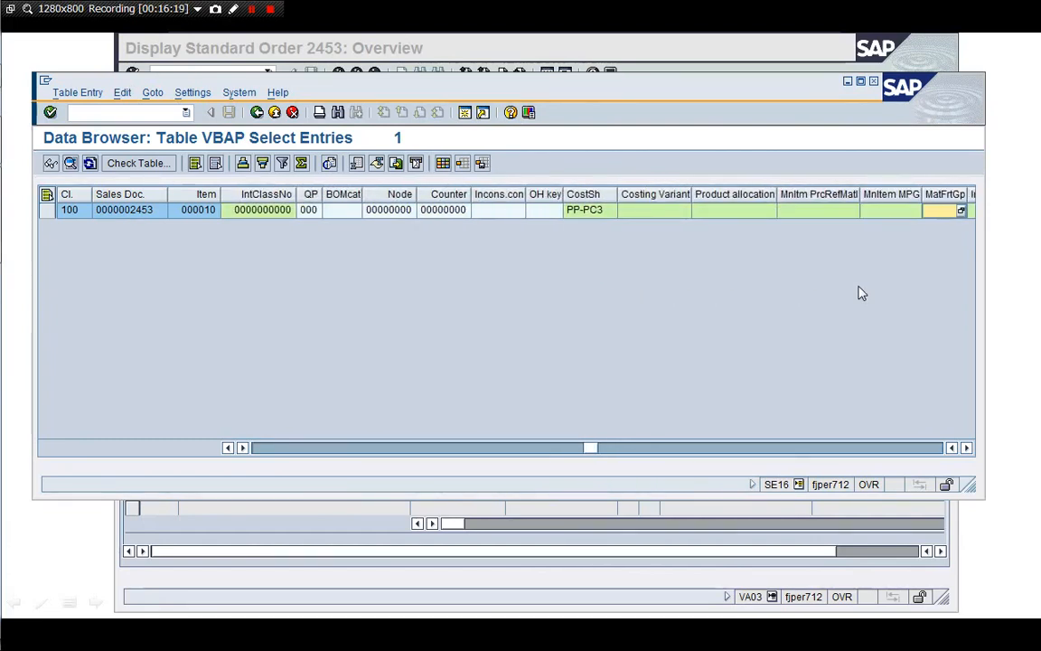
{"action": "key", "text": "Right"}
{"action": "key", "text": "Right"}
{"action": "key", "text": "Right"}
{"action": "key", "text": "Right"}
{"action": "key", "text": "Right"}
{"action": "key", "text": "Right"}
{"action": "key", "text": "Right"}
{"action": "key", "text": "Right"}
{"action": "key", "text": "Right"}
{"action": "key", "text": "Right"}
{"action": "key", "text": "Right"}
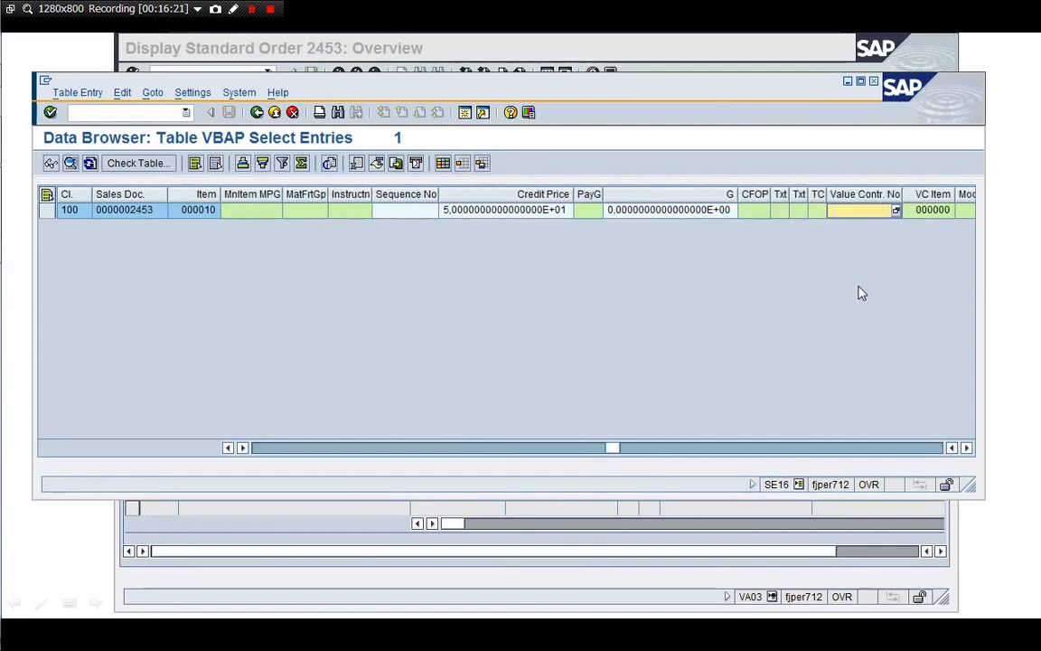
{"action": "key", "text": "Right"}
{"action": "key", "text": "Right"}
{"action": "key", "text": "Right"}
{"action": "key", "text": "Right"}
{"action": "key", "text": "Right"}
{"action": "key", "text": "Right"}
{"action": "key", "text": "Right"}
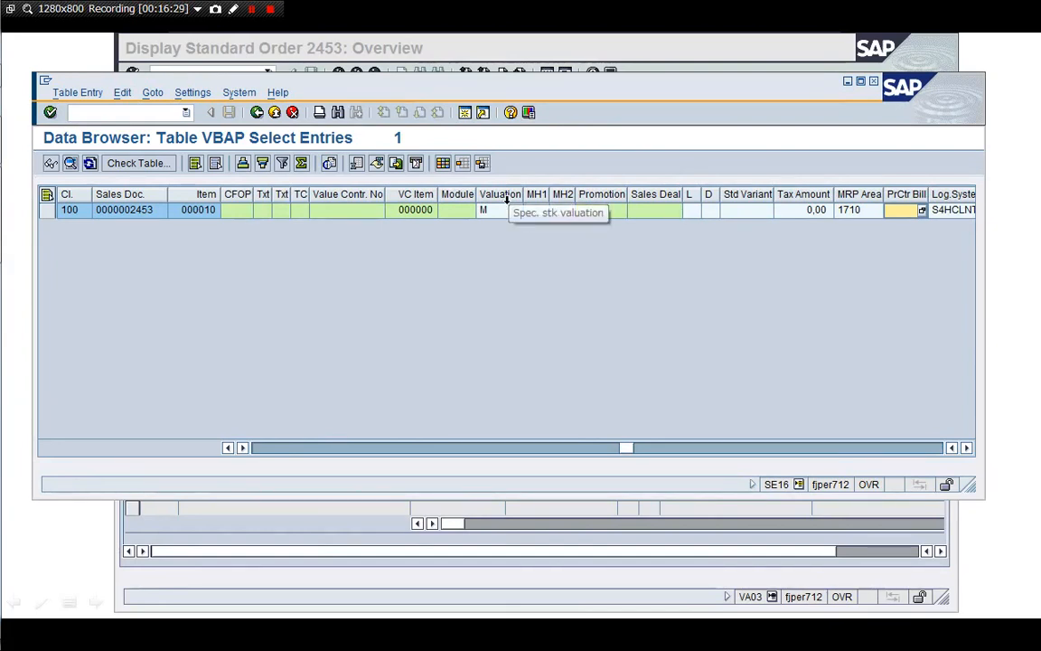
Step from the MH1 field through to the IR fields
{"action": "left_click", "coordinate": [507, 210]}
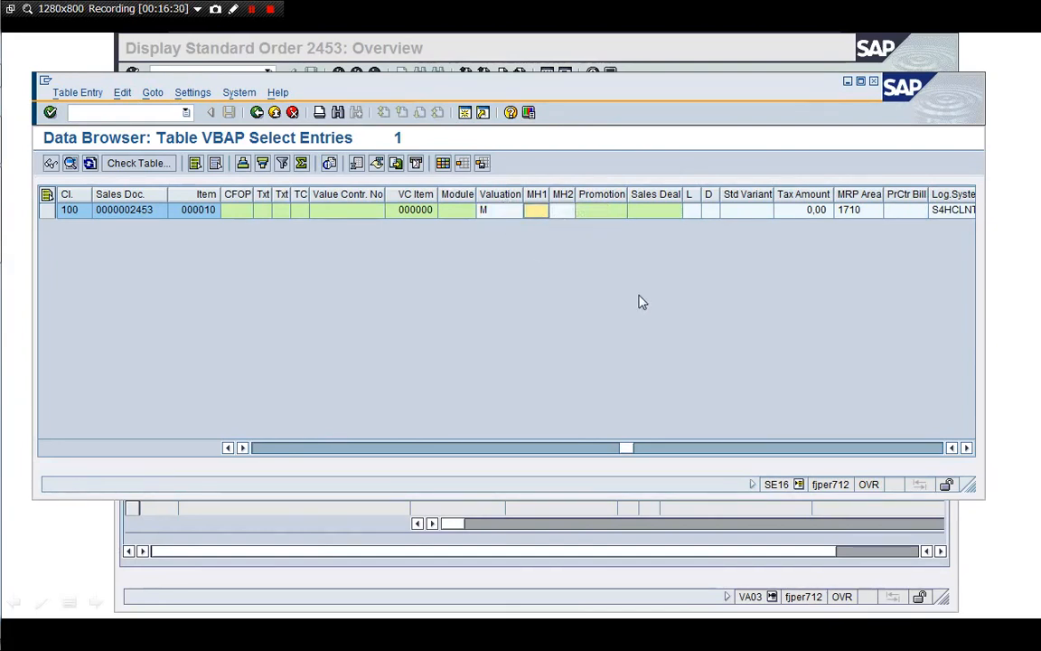
{"action": "key", "text": "Right"}
{"action": "key", "text": "Right"}
{"action": "key", "text": "Right"}
{"action": "key", "text": "Right"}
{"action": "key", "text": "Right"}
{"action": "key", "text": "Right"}
{"action": "key", "text": "Right"}
{"action": "key", "text": "Right"}
{"action": "key", "text": "Right"}
{"action": "key", "text": "Right"}
{"action": "key", "text": "Right"}
{"action": "key", "text": "Right"}
{"action": "key", "text": "Right"}
{"action": "key", "text": "Right"}
{"action": "key", "text": "Right"}
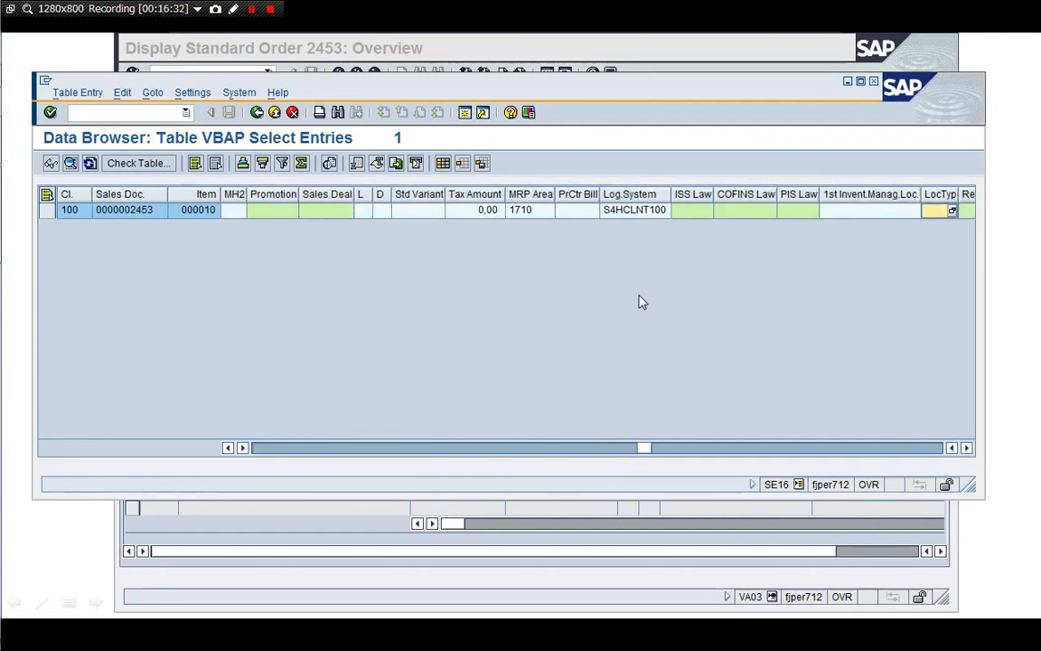
{"action": "key", "text": "Right"}
{"action": "key", "text": "Right"}
{"action": "key", "text": "Right"}
{"action": "key", "text": "Right"}
{"action": "key", "text": "Right"}
{"action": "key", "text": "Right"}
{"action": "key", "text": "Right"}
{"action": "key", "text": "Right"}
{"action": "key", "text": "Right"}
{"action": "key", "text": "Right"}
{"action": "key", "text": "Right"}
{"action": "key", "text": "Right"}
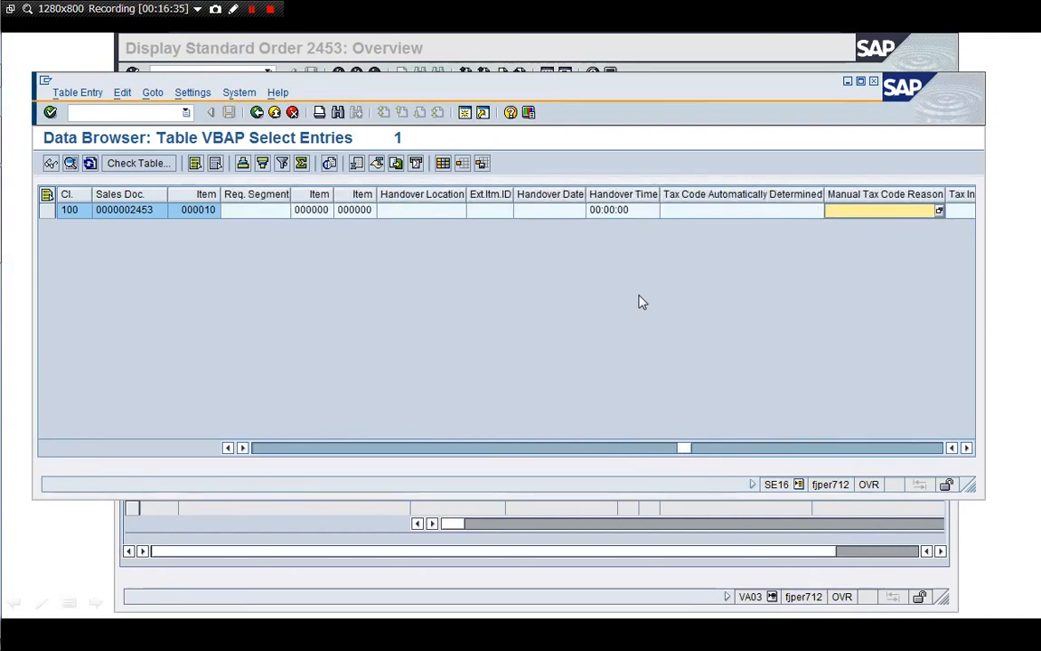
{"action": "key", "text": "Right"}
{"action": "key", "text": "Right"}
{"action": "key", "text": "Right"}
{"action": "key", "text": "Right"}
{"action": "key", "text": "Right"}
{"action": "key", "text": "Right"}
{"action": "key", "text": "Right"}
{"action": "key", "text": "Right"}
{"action": "key", "text": "Right"}
{"action": "key", "text": "Right"}
{"action": "key", "text": "Right"}
{"action": "key", "text": "Right"}
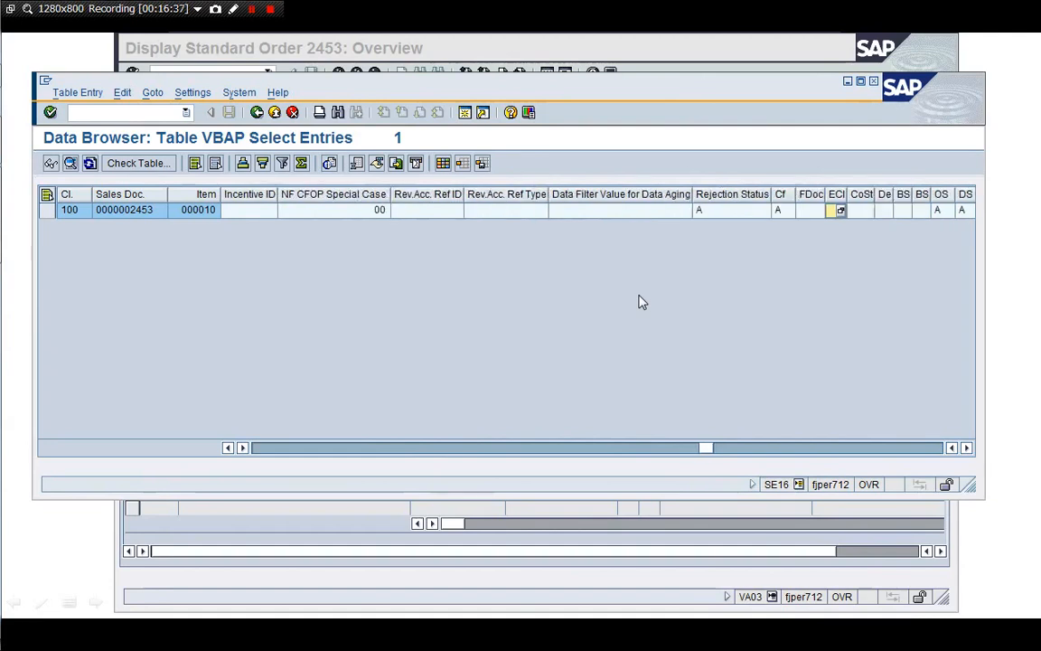
{"action": "key", "text": "Right"}
{"action": "key", "text": "Right"}
{"action": "key", "text": "Right"}
{"action": "key", "text": "Right"}
{"action": "key", "text": "Right"}
{"action": "key", "text": "Right"}
{"action": "key", "text": "Right"}
{"action": "key", "text": "Right"}
{"action": "key", "text": "Right"}
{"action": "key", "text": "Right"}
{"action": "key", "text": "Right"}
{"action": "key", "text": "Right"}
{"action": "key", "text": "Right"}
{"action": "key", "text": "Right"}
{"action": "key", "text": "Right"}
{"action": "key", "text": "Right"}
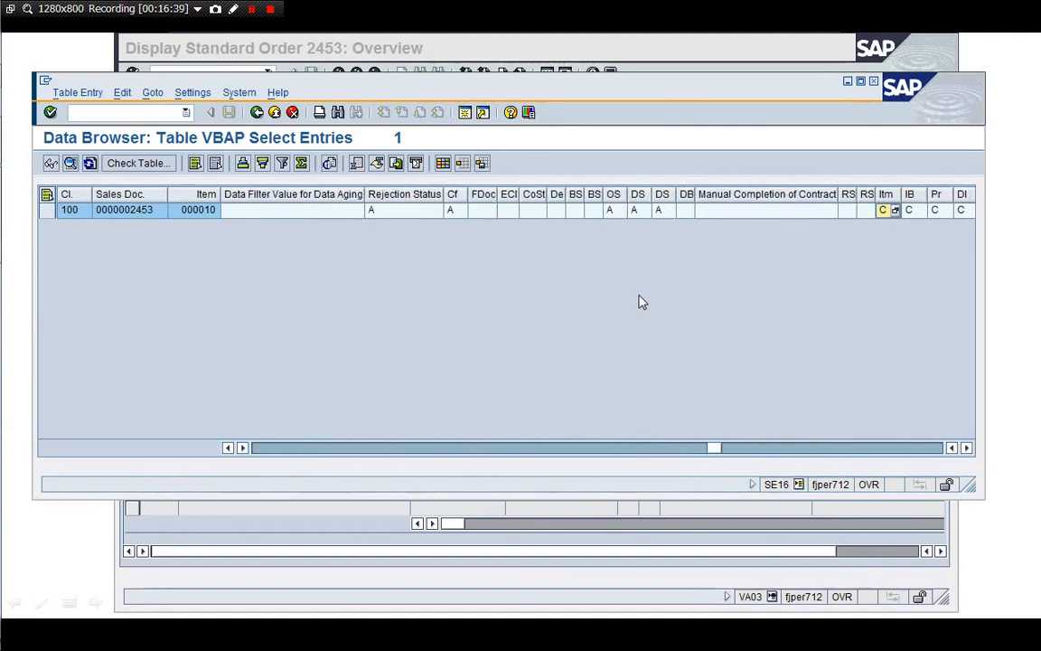
{"action": "key", "text": "Left"}
{"action": "key", "text": "Left"}
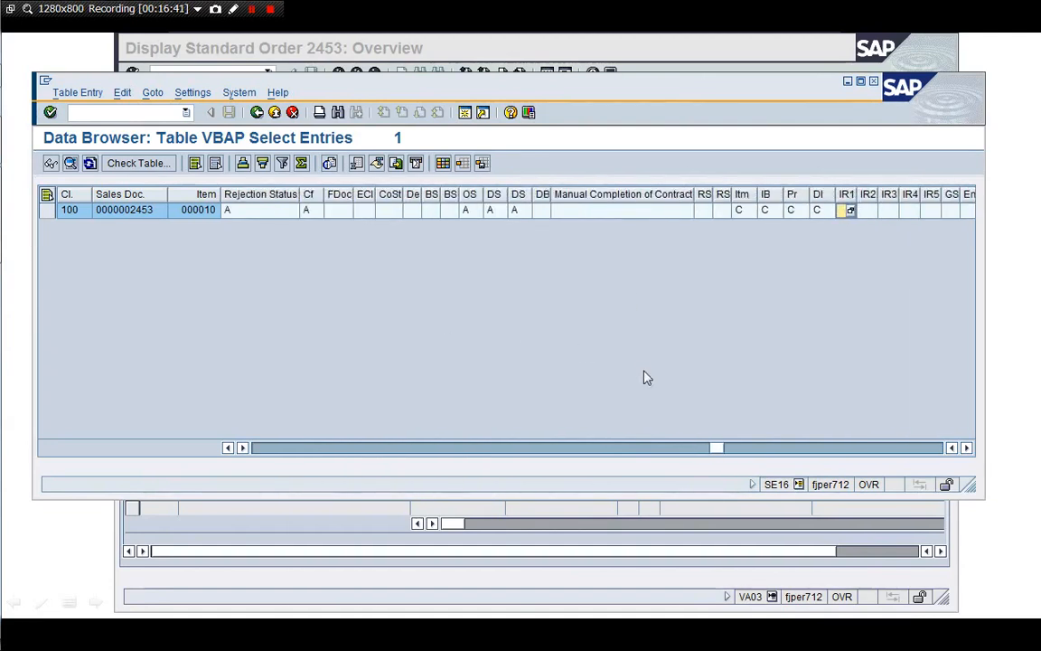
Page the grid right, then return to the VBAP selection screen
{"action": "left_click_drag", "start_coordinate": [718, 447], "coordinate": [371, 443]}
{"action": "left_click", "coordinate": [675, 448]}
{"action": "left_click", "coordinate": [675, 448]}
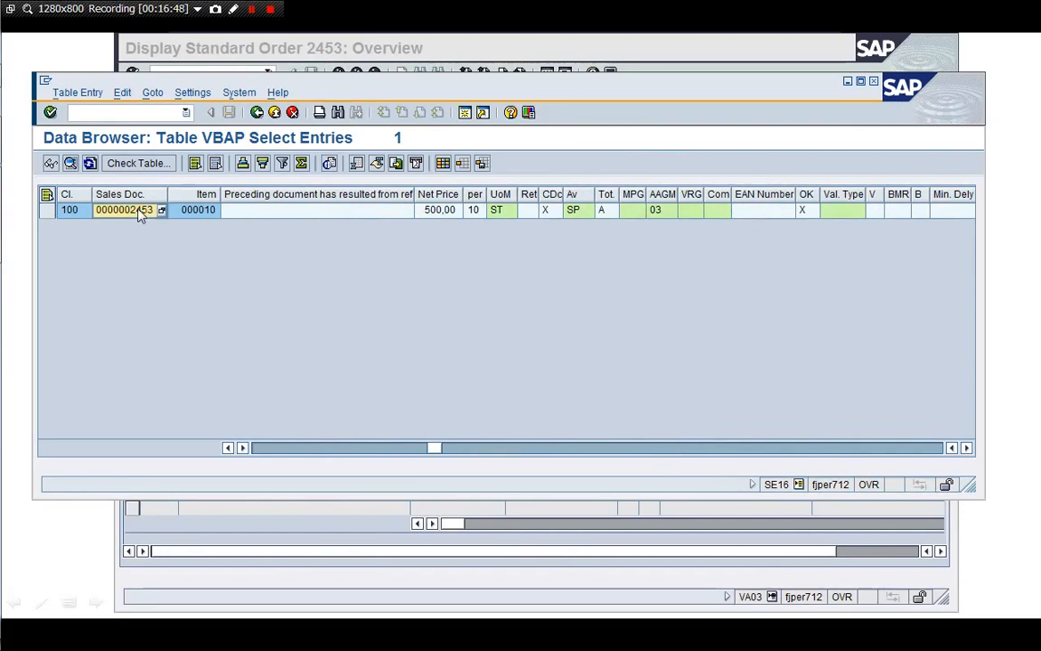
{"action": "left_click", "coordinate": [235, 346]}
{"action": "left_click", "coordinate": [291, 112]}
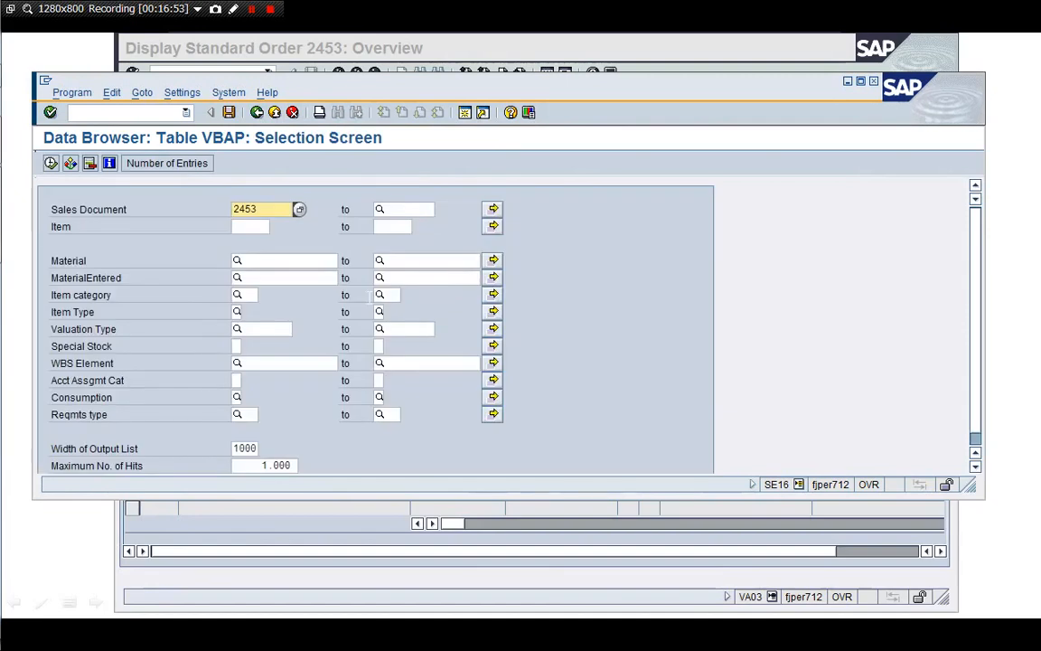
Launch vendor invoice entry with /nFB60
{"action": "left_click", "coordinate": [135, 112]}
{"action": "type", "text": "/"}
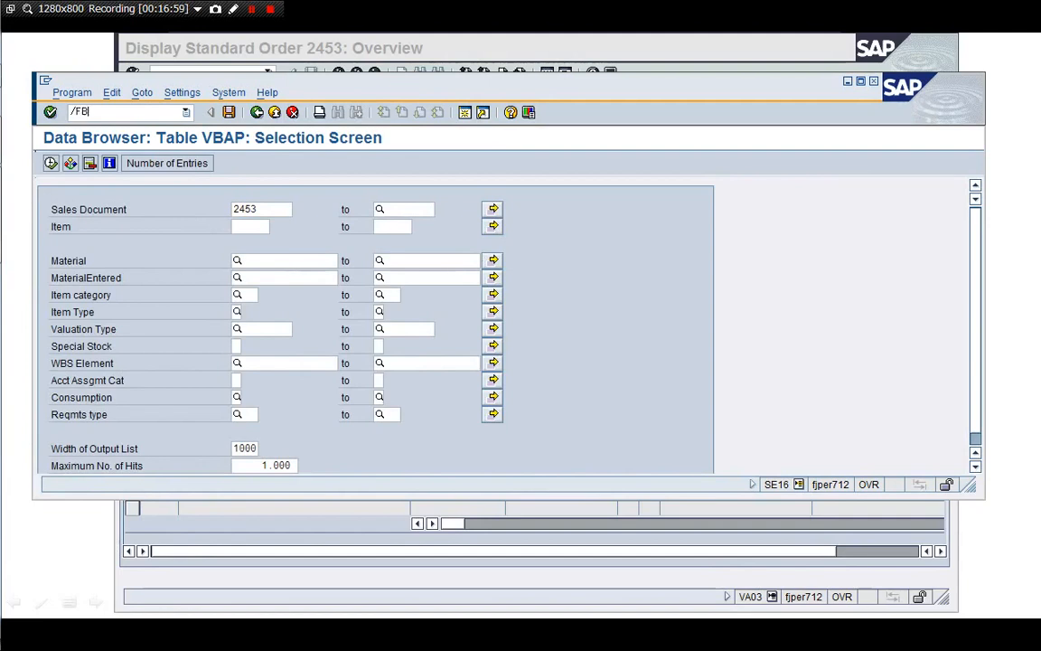
{"action": "type", "text": "nFB60"}
{"action": "key", "text": "Return"}
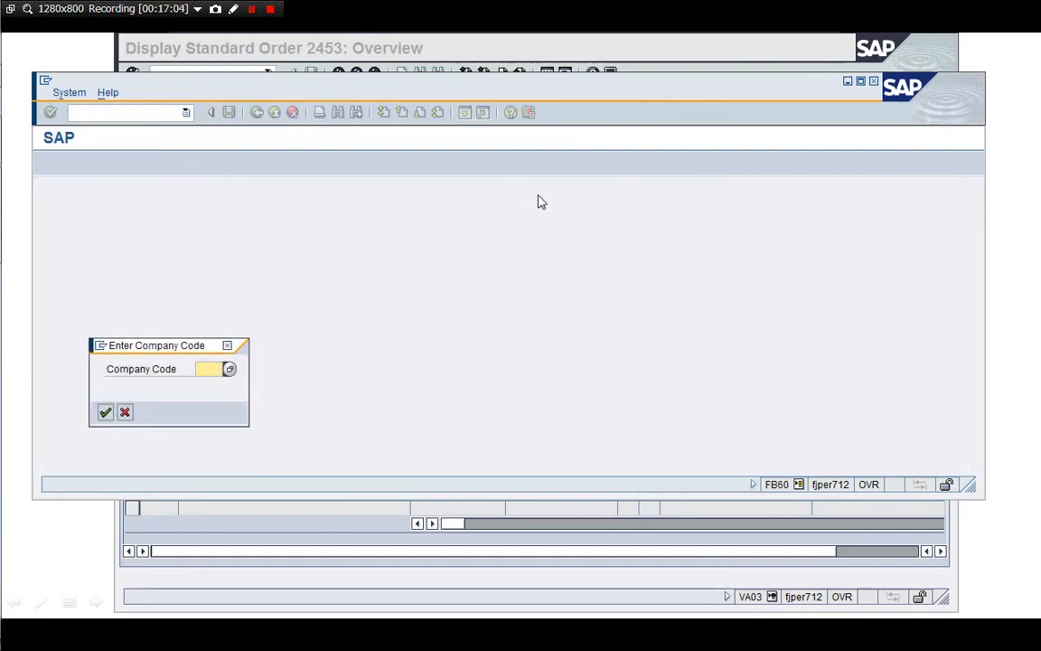
Use company code 1710, enlarge the window, and enter vendor Domestic US Supplier 2 with reference 190113-001
{"action": "type", "text": "1710"}
{"action": "key", "text": "Return"}
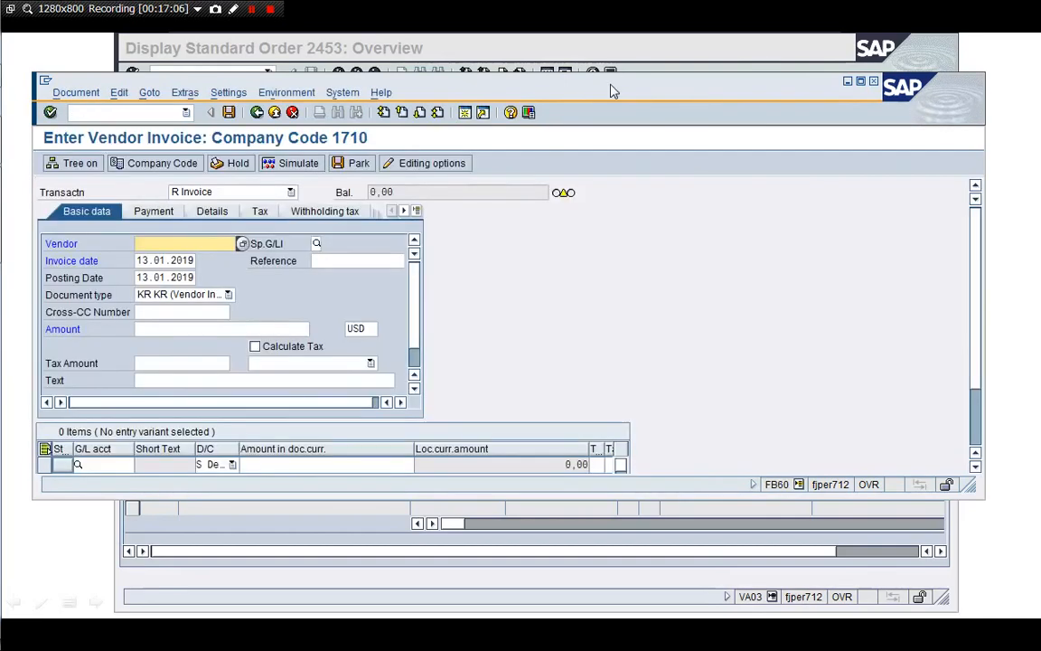
{"action": "left_click_drag", "start_coordinate": [611, 89], "coordinate": [634, 49]}
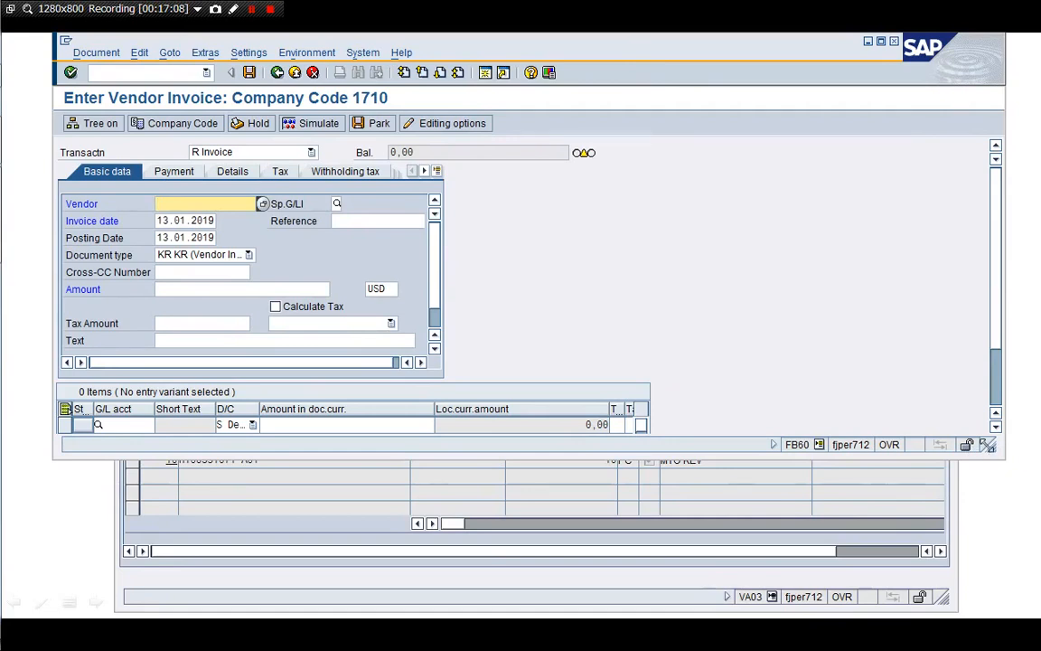
{"action": "left_click_drag", "start_coordinate": [1002, 457], "coordinate": [944, 610]}
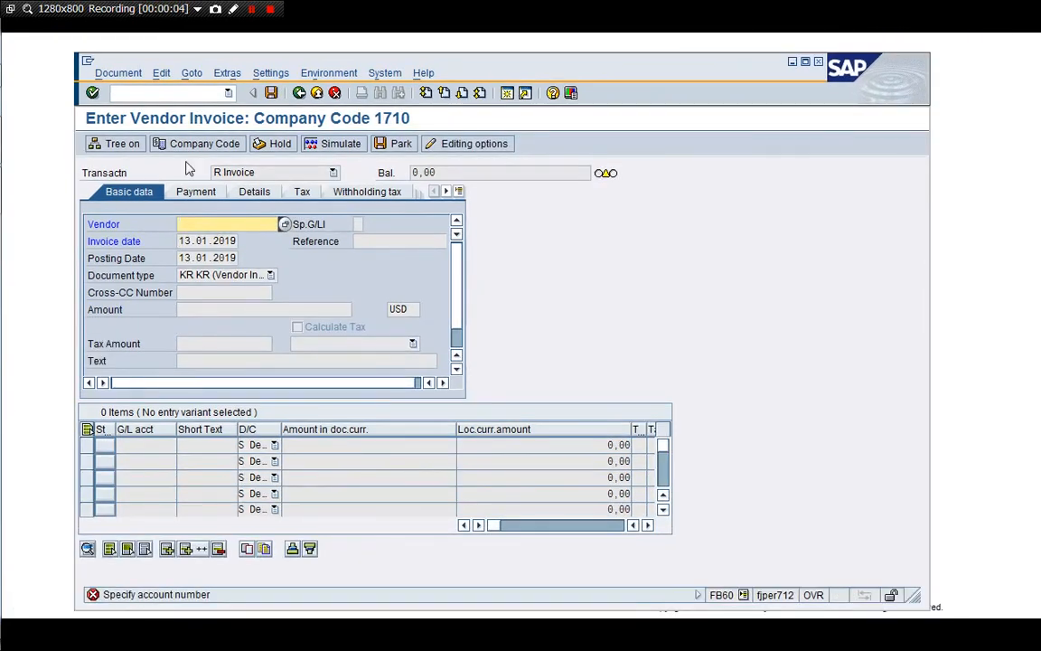
{"action": "key", "text": "Down"}
{"action": "key", "text": "Down"}
{"action": "key", "text": "Return"}
{"action": "key", "text": "Return"}
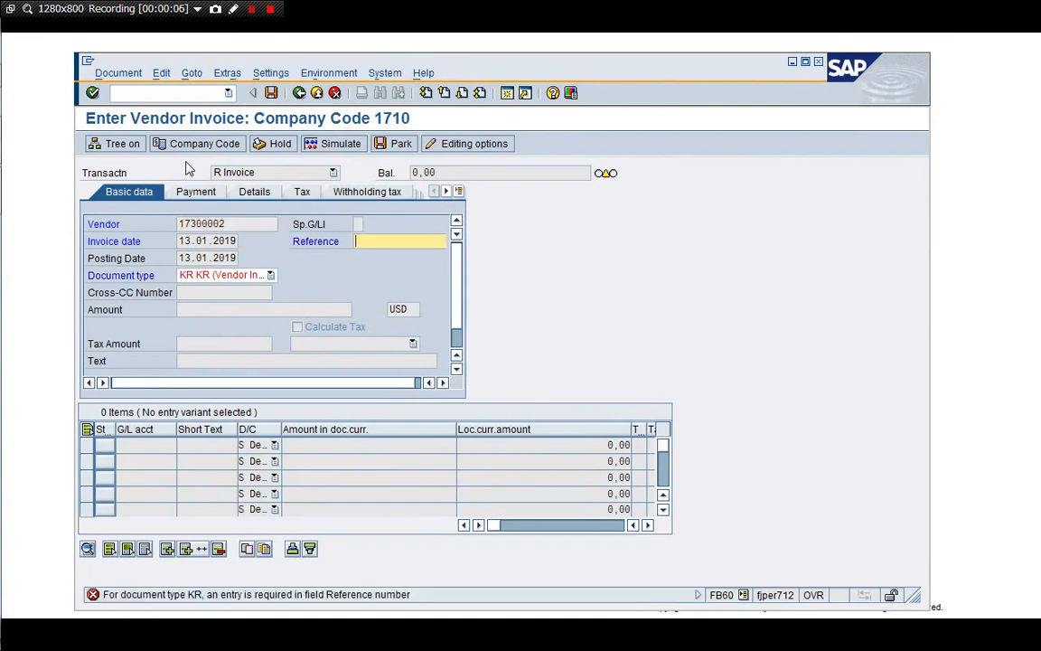
{"action": "key", "text": "Down"}
{"action": "key", "text": "Down"}
{"action": "key", "text": "Return"}
{"action": "key", "text": "Return"}
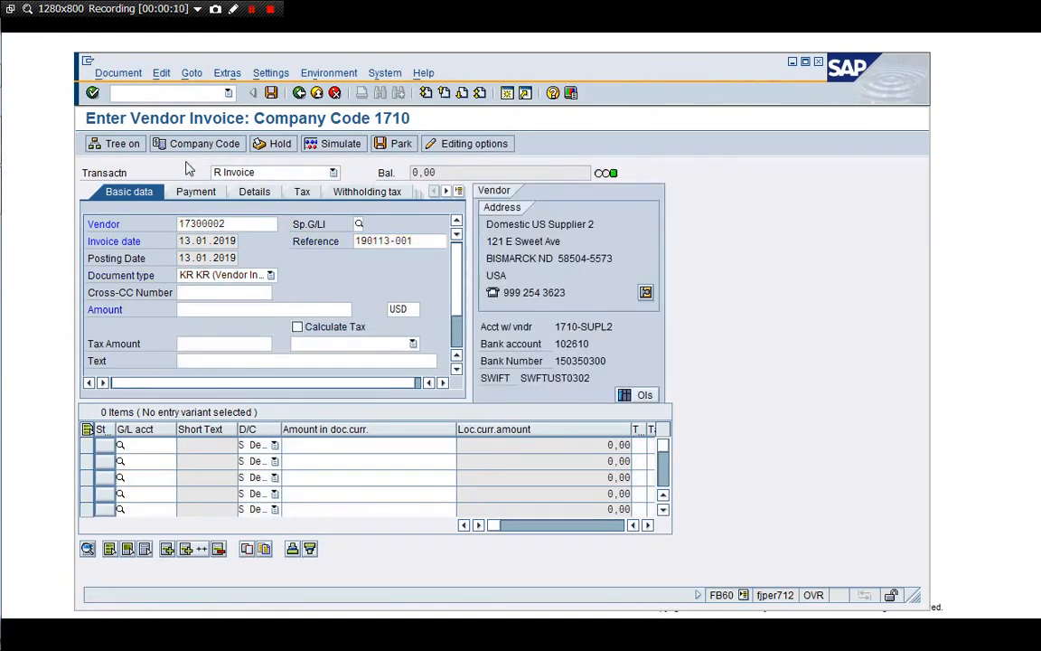
Add a 60,00 line on G/L 60010105 with tax code I1 and validate it
{"action": "left_click", "coordinate": [144, 444]}
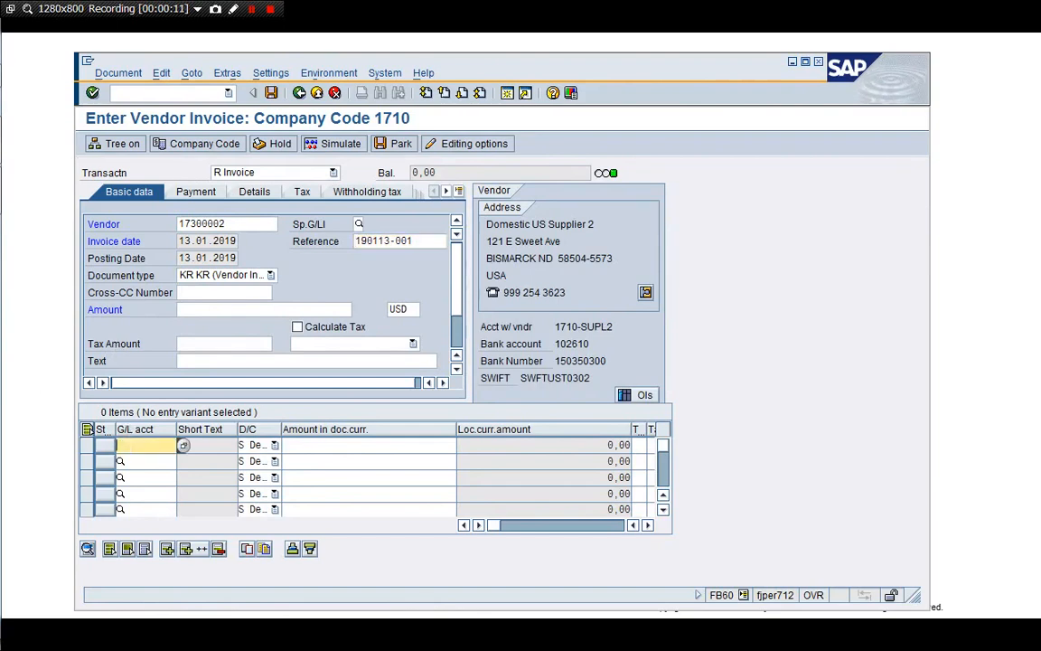
{"action": "key", "text": "Down"}
{"action": "key", "text": "Down"}
{"action": "key", "text": "Return"}
{"action": "key", "text": "Tab"}
{"action": "key", "text": "Tab"}
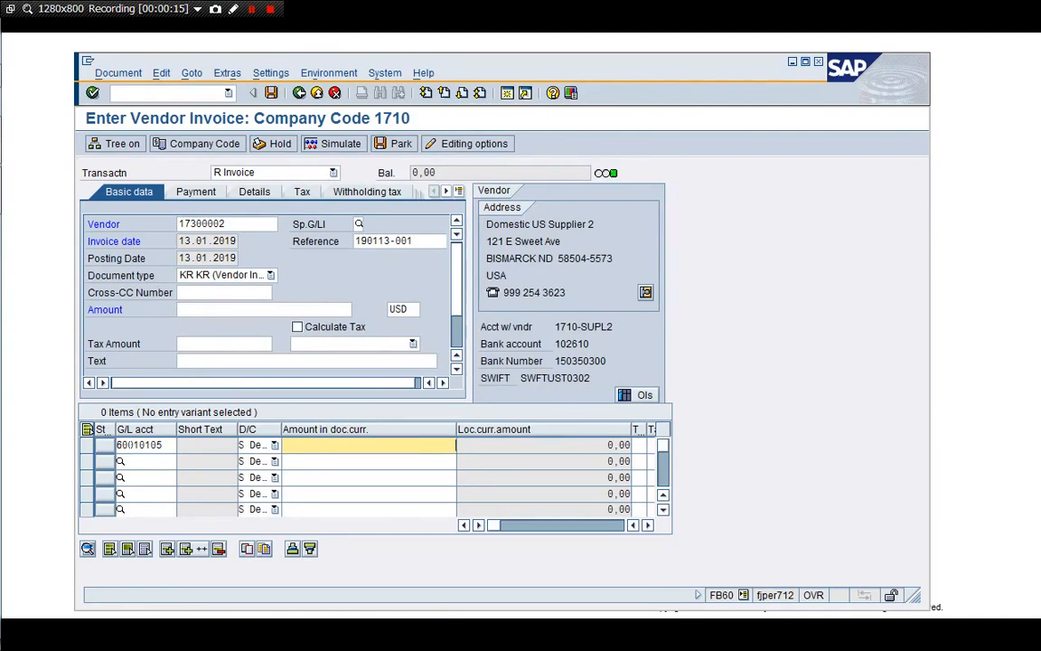
{"action": "type", "text": "50"}
{"action": "key", "text": "Tab"}
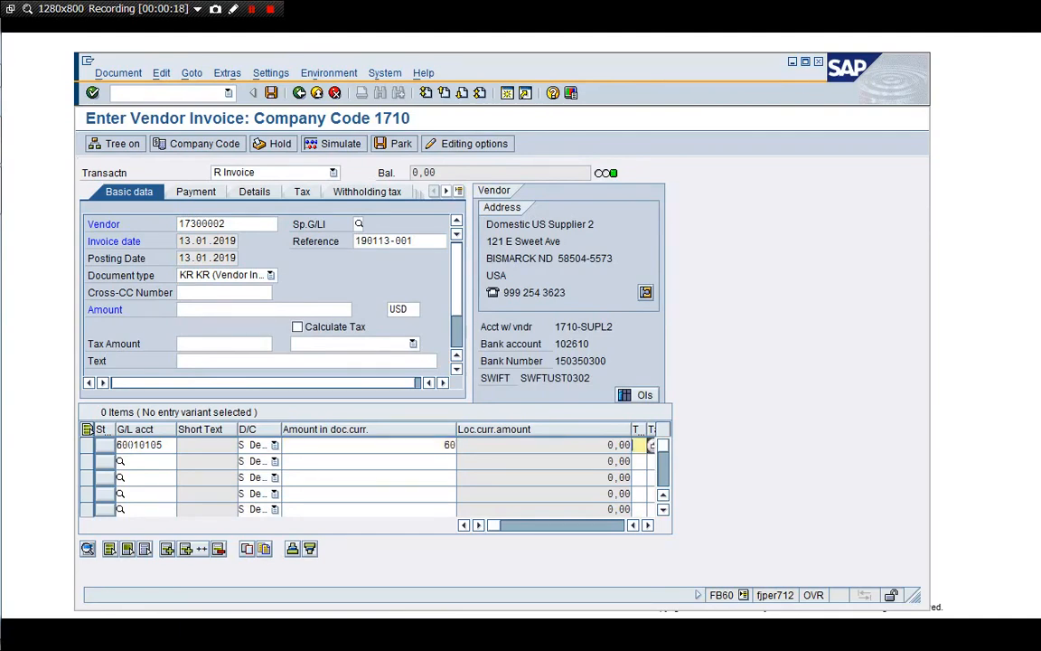
{"action": "type", "text": "I1"}
{"action": "key", "text": "Return"}
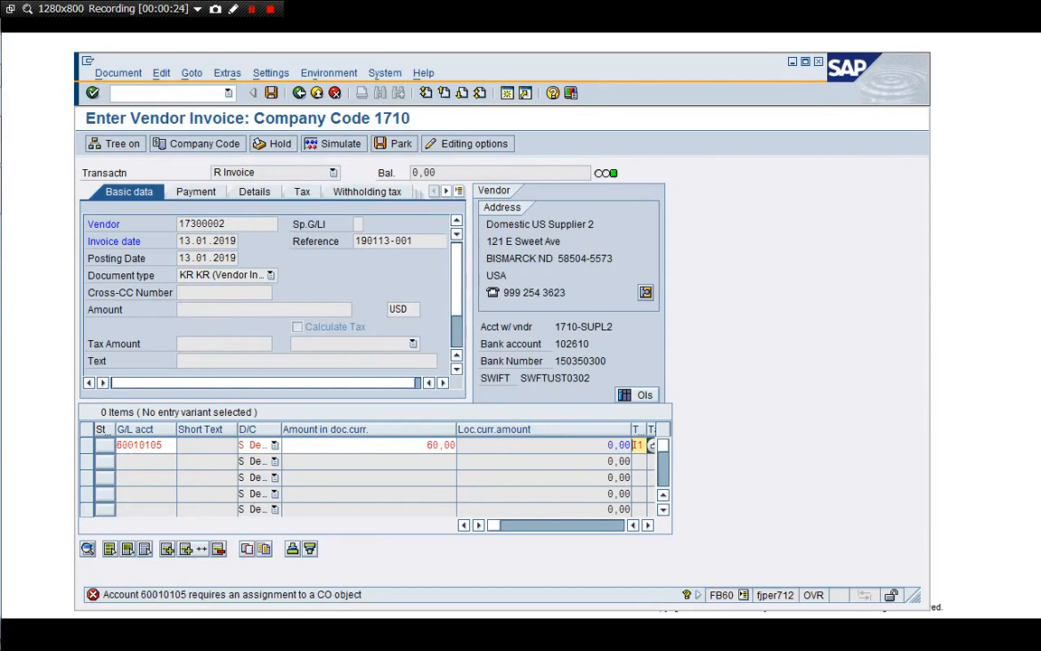
In the line details, assign sales order 2453, item 10
{"action": "double_click", "coordinate": [133, 446]}
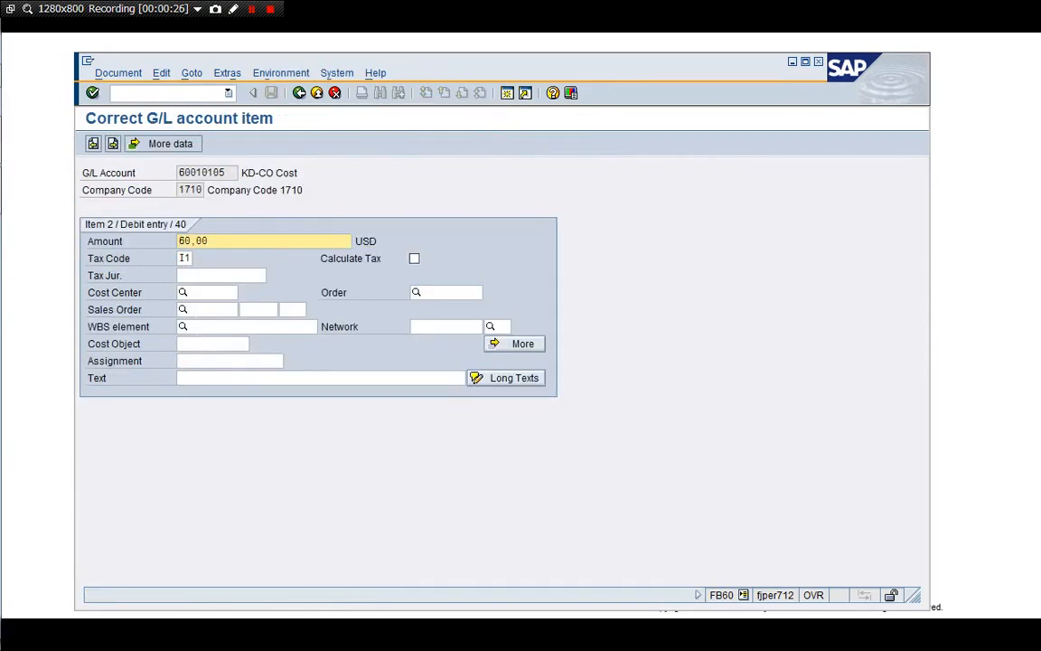
{"action": "left_click", "coordinate": [193, 313]}
{"action": "right_click", "coordinate": [193, 313]}
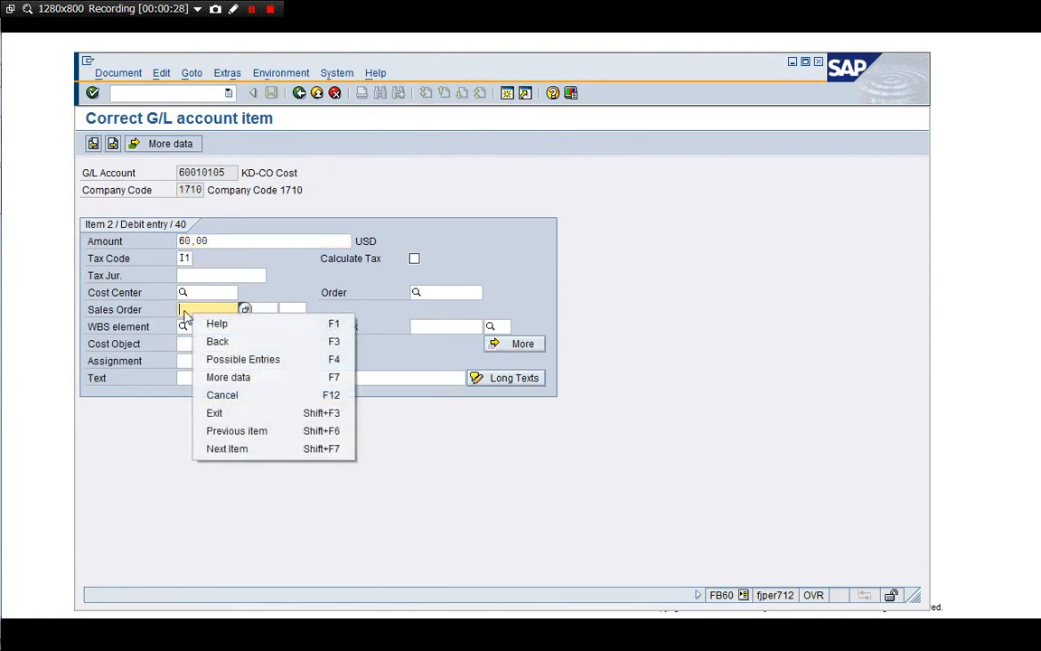
{"action": "left_click", "coordinate": [185, 312]}
{"action": "type", "text": "2453"}
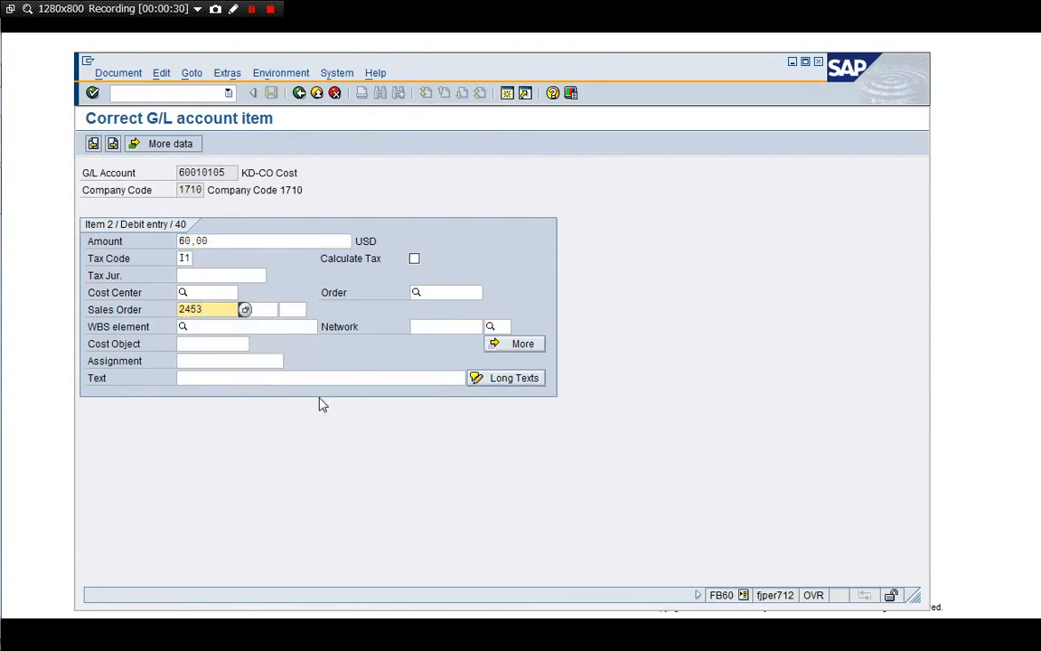
{"action": "key", "text": "Tab"}
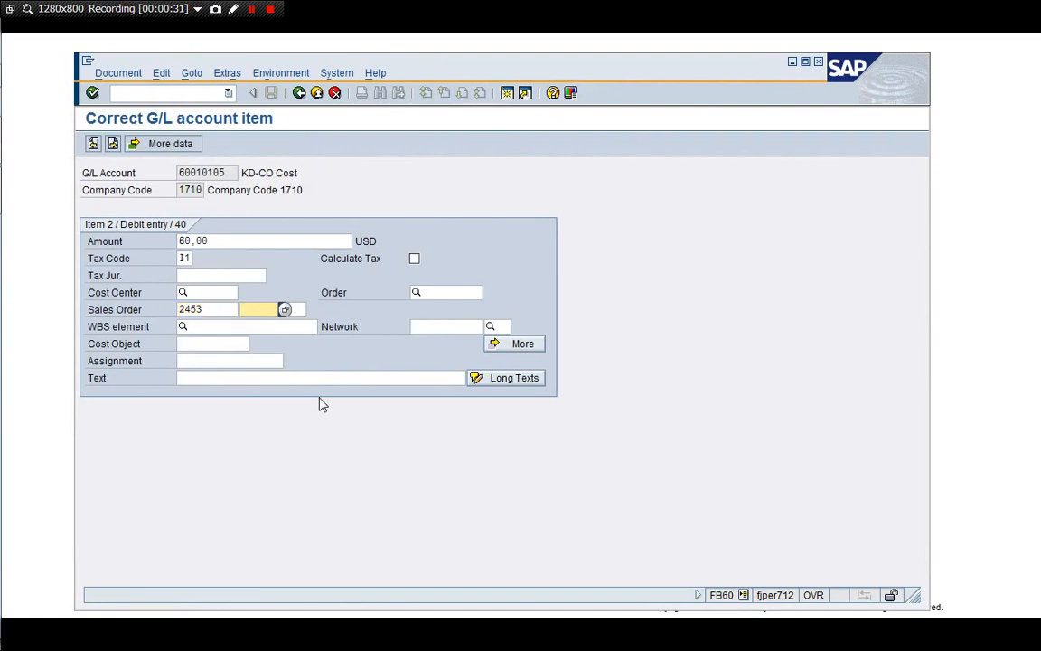
{"action": "type", "text": "10"}
{"action": "key", "text": "Return"}
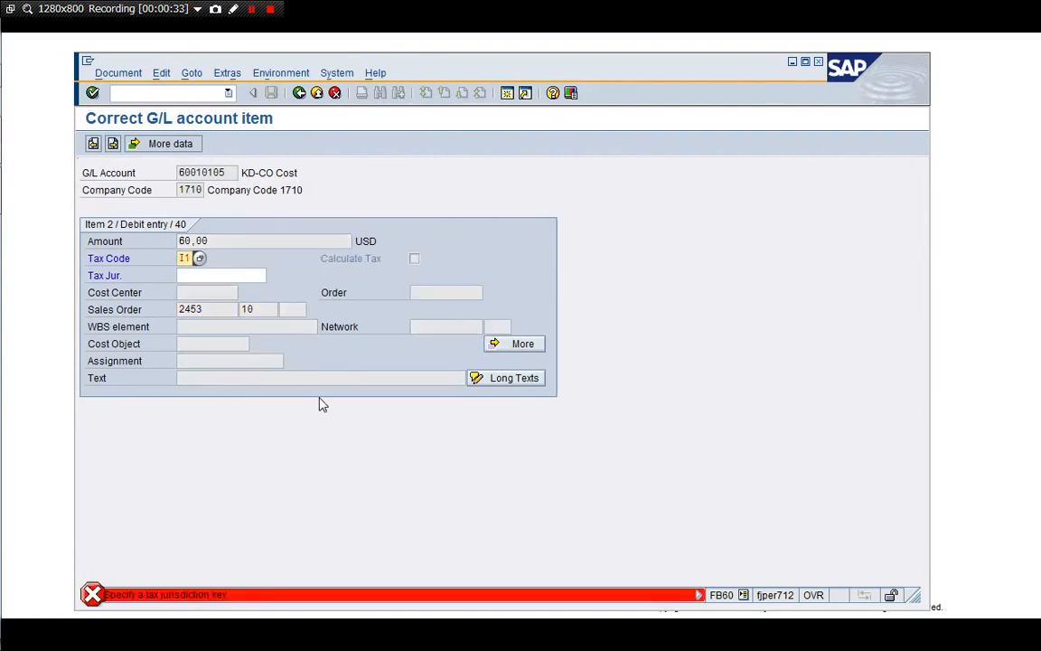
Set tax jurisdiction FL00000000 (Florida), confirm item 10, and return to the invoice
{"action": "key", "text": "Tab"}
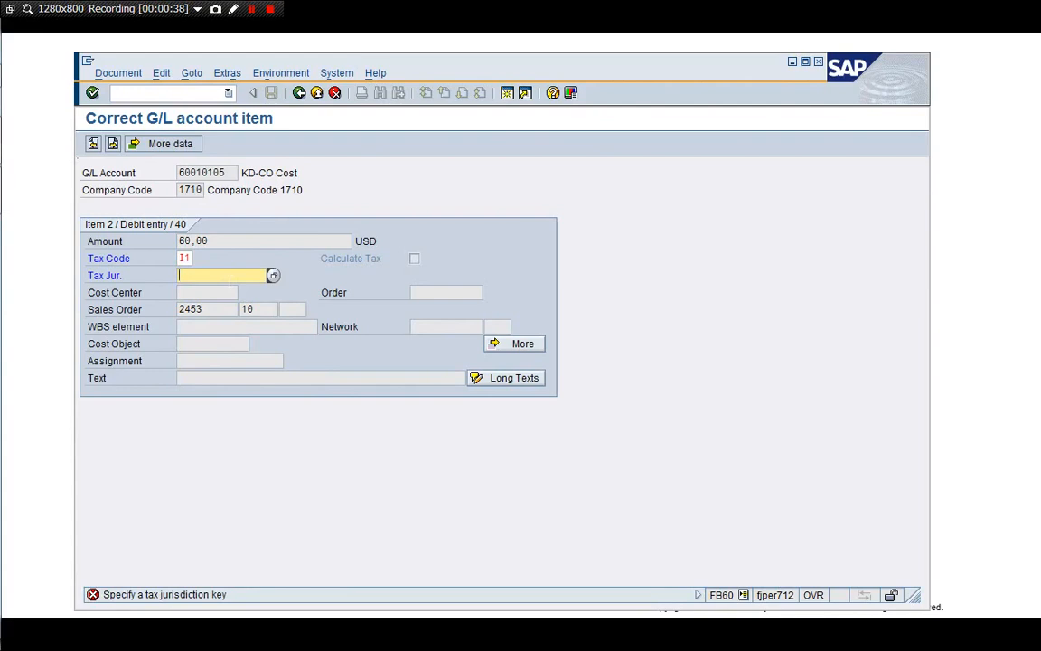
{"action": "left_click", "coordinate": [273, 275]}
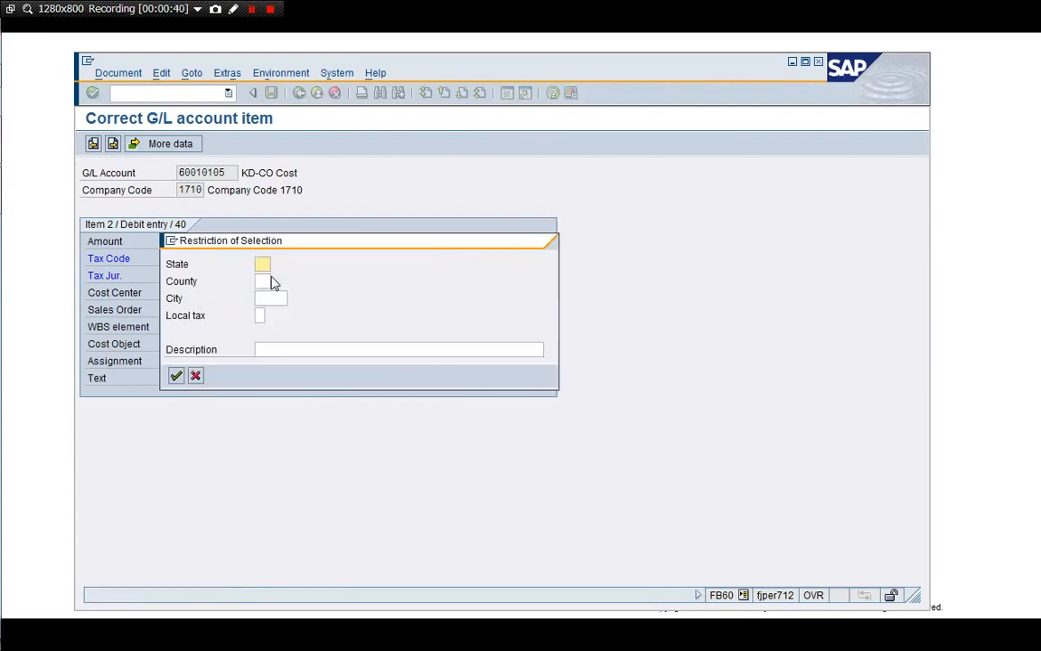
{"action": "type", "text": "FL"}
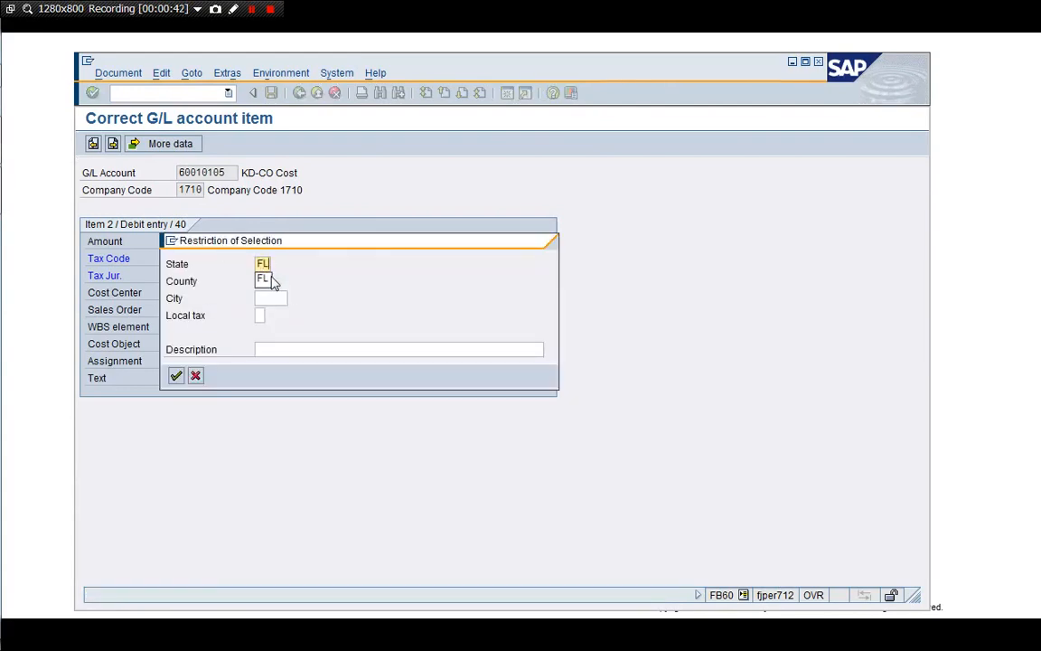
{"action": "key", "text": "Return"}
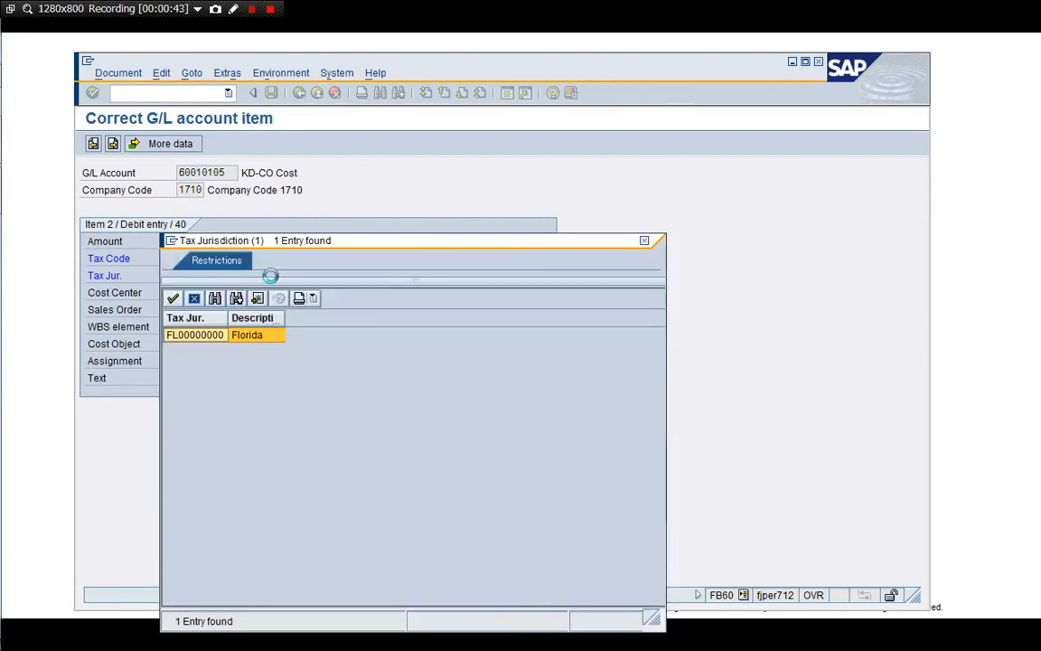
{"action": "double_click", "coordinate": [271, 336]}
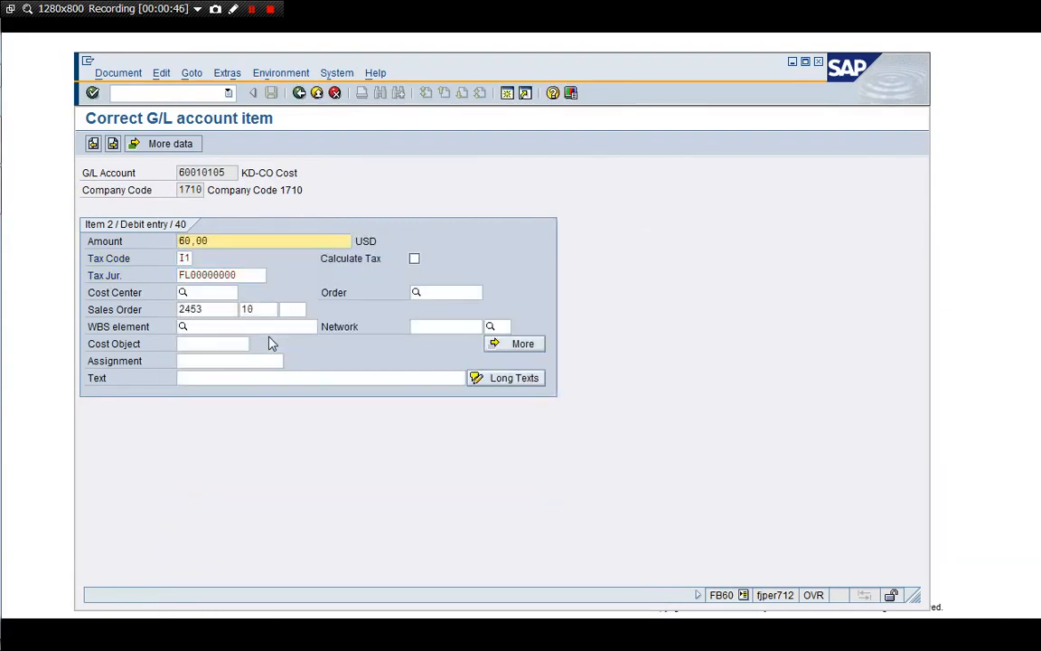
{"action": "left_click", "coordinate": [242, 309]}
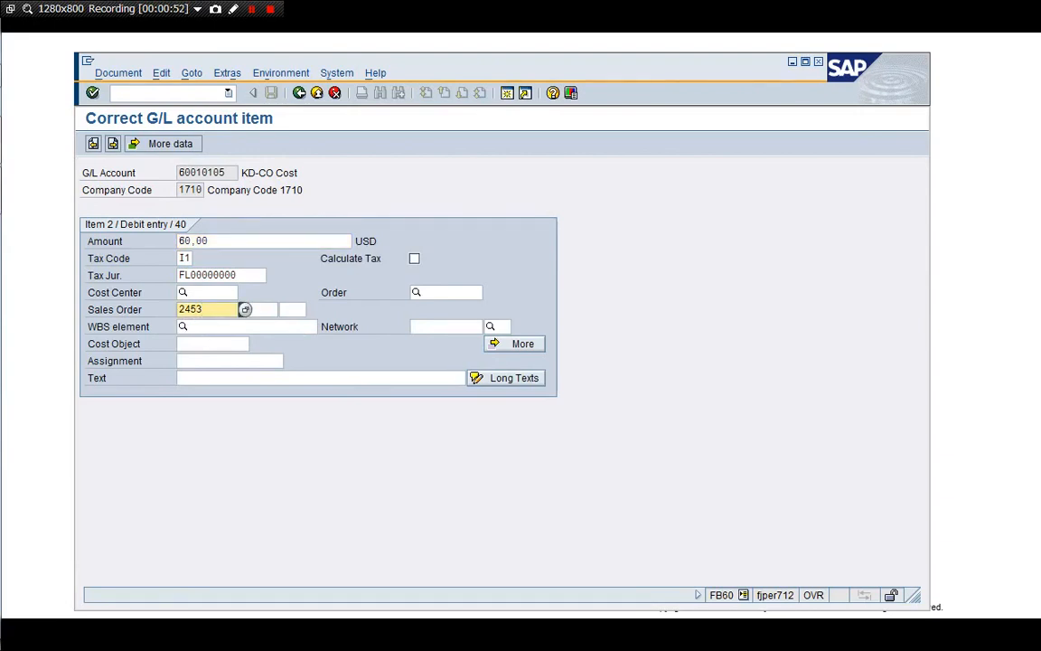
{"action": "left_click", "coordinate": [302, 317]}
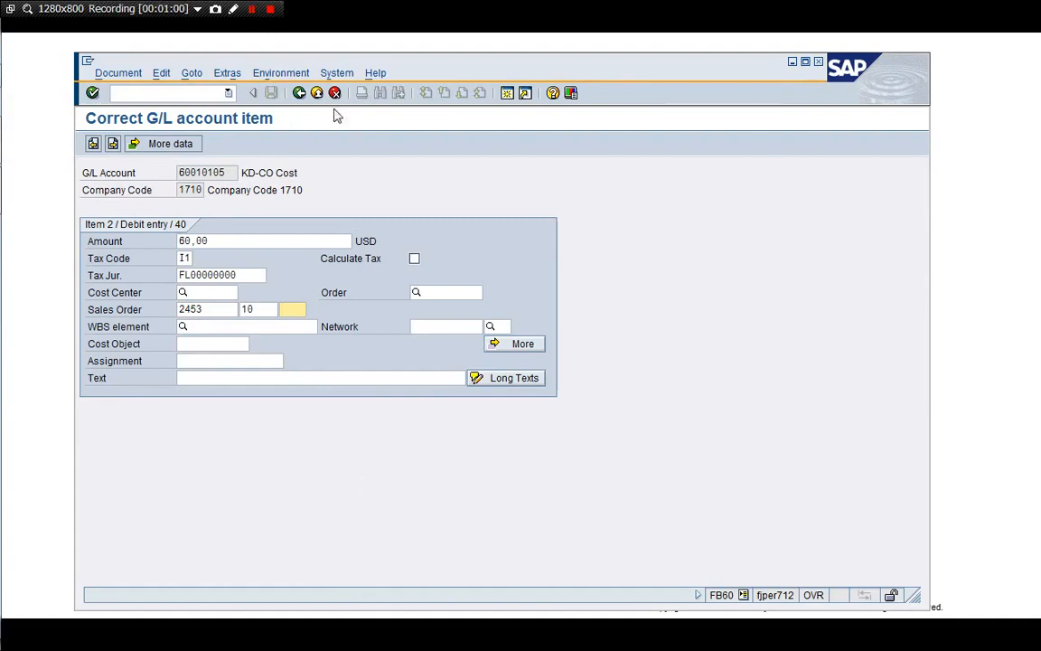
{"action": "left_click", "coordinate": [299, 93]}
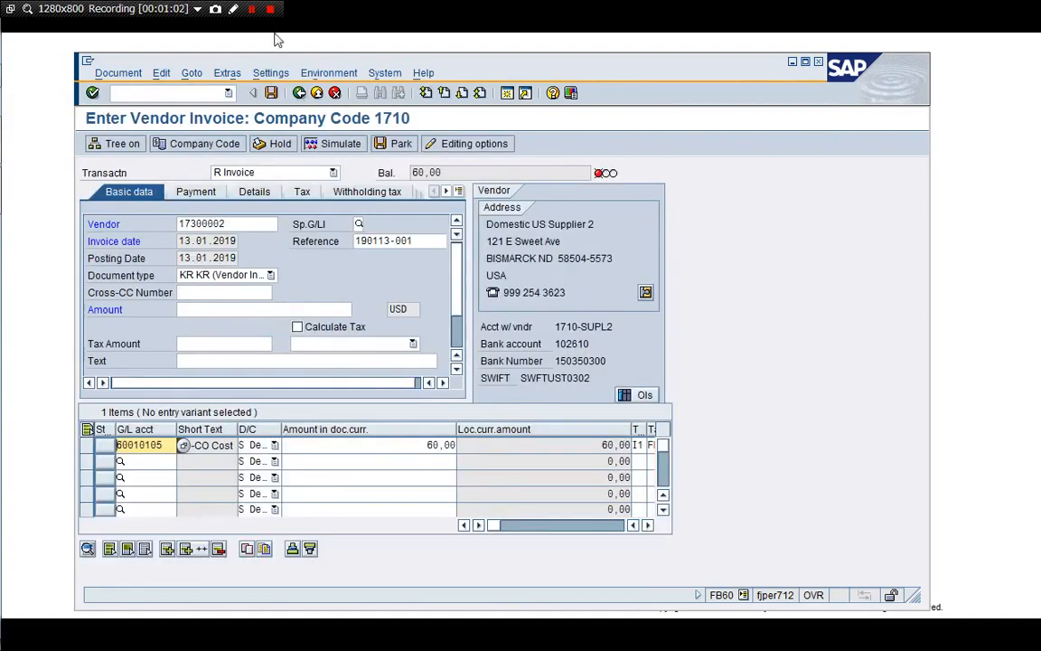
Discard the draft vendor invoice and close that session with /i
{"action": "left_click", "coordinate": [298, 93]}
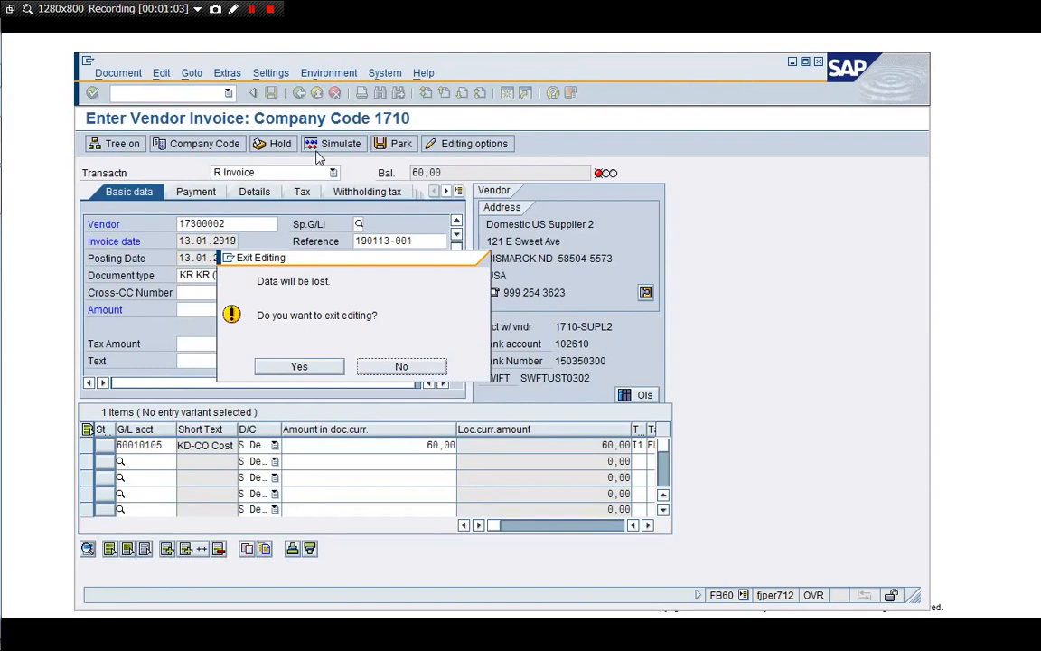
{"action": "left_click", "coordinate": [300, 366]}
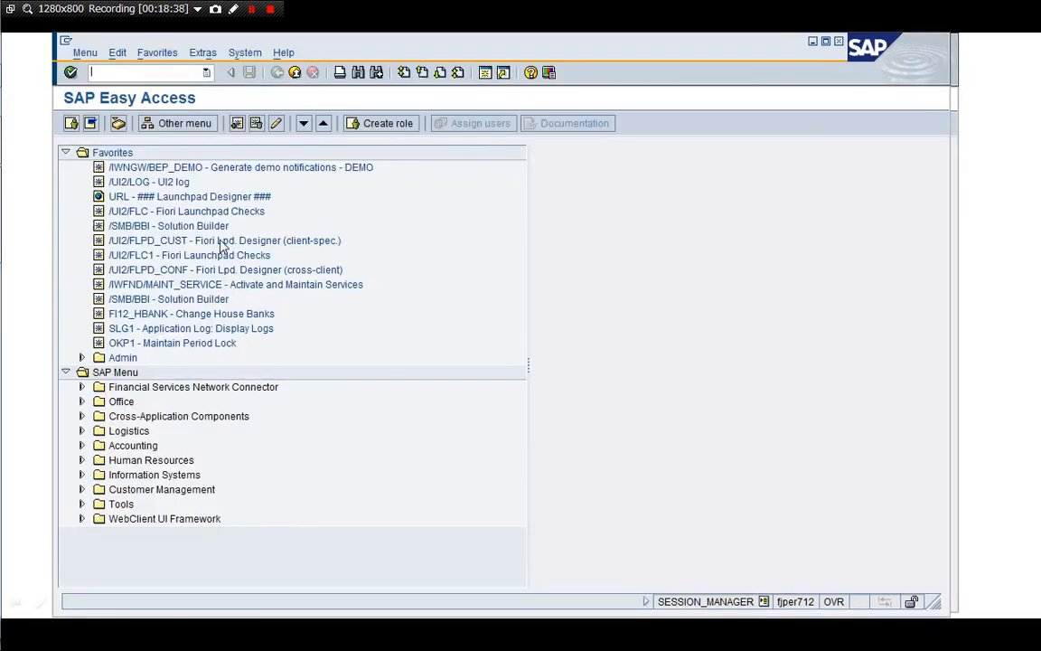
{"action": "type", "text": "/i"}
{"action": "key", "text": "Return"}
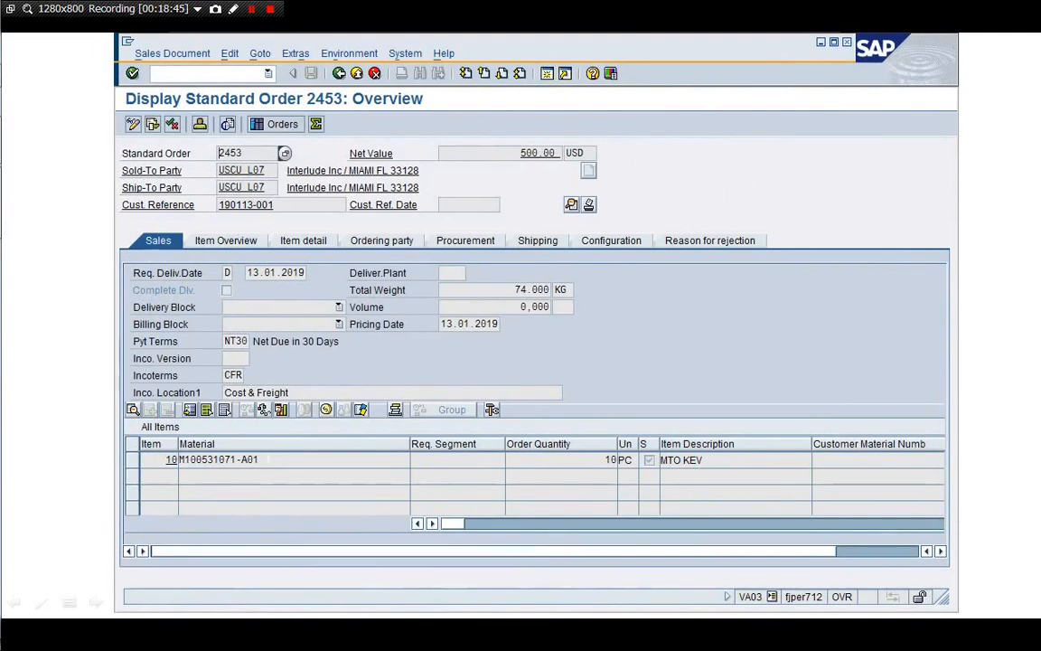
Copy material M100531071-A01 from the order and start a new session
{"action": "left_click_drag", "start_coordinate": [261, 460], "coordinate": [180, 461]}
{"action": "key", "text": "ctrl+c"}
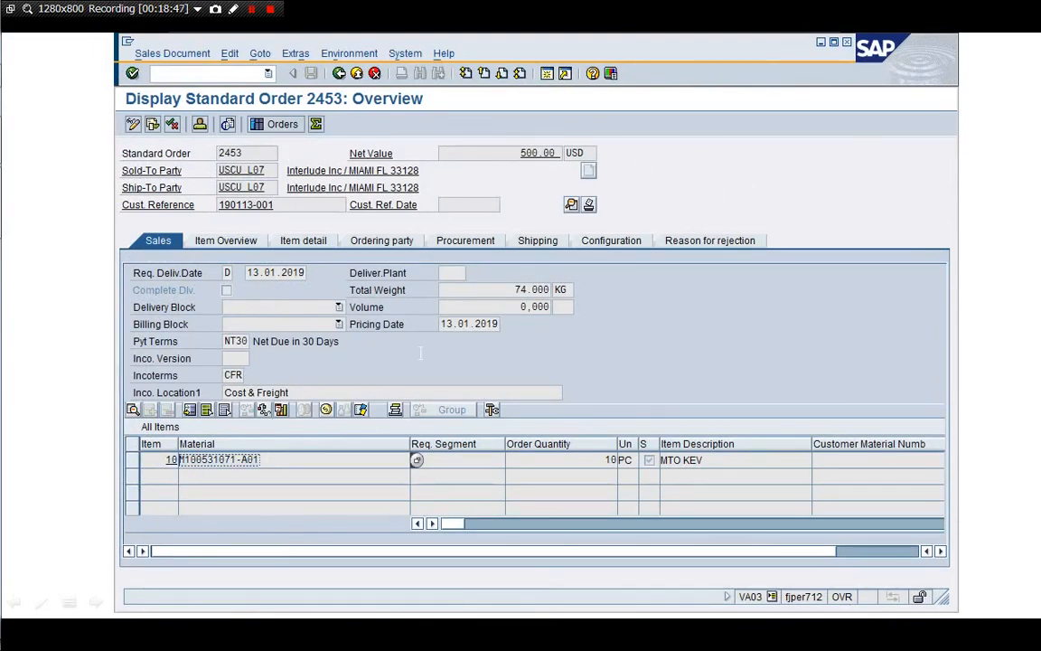
{"action": "left_click", "coordinate": [548, 74]}
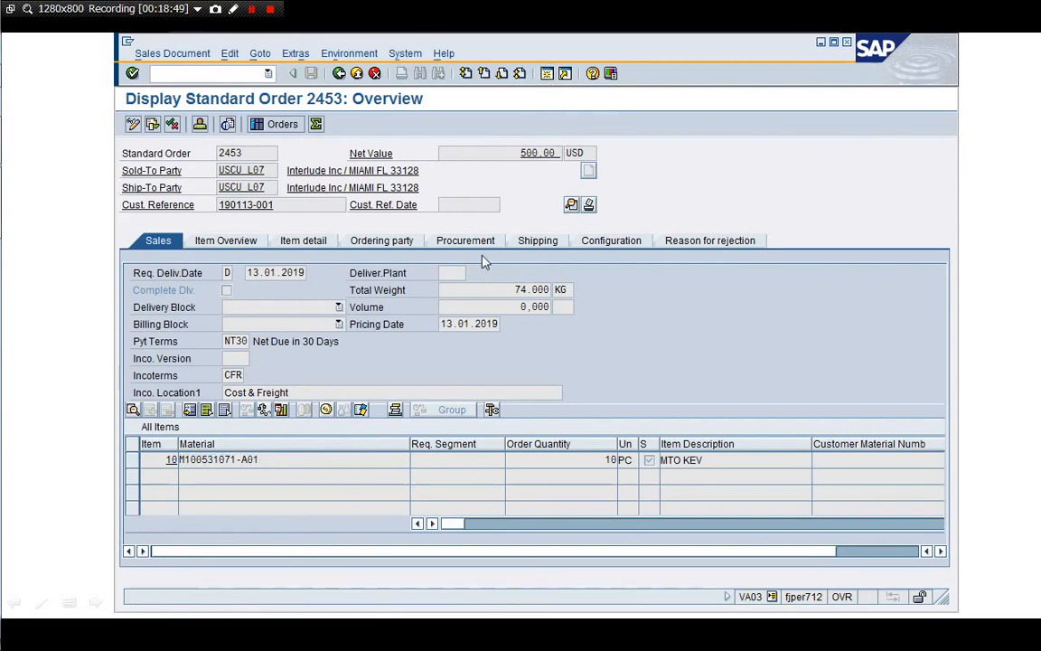
Open MD04 for material M100531071-A01 in plant 1710
{"action": "type", "text": "/"}
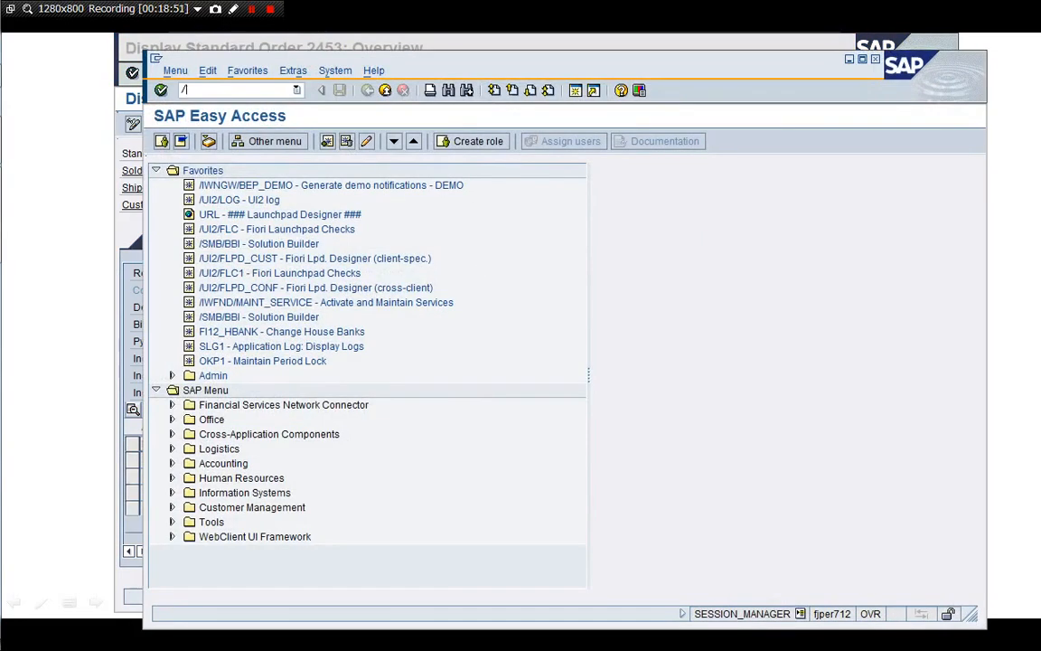
{"action": "type", "text": "nMD04"}
{"action": "key", "text": "Return"}
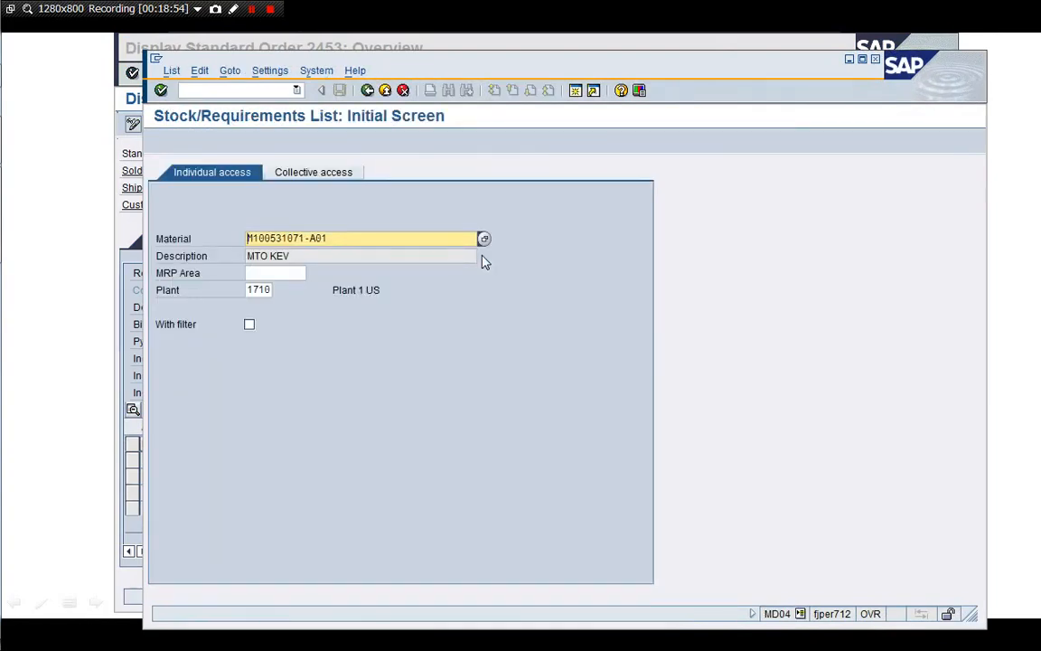
{"action": "key", "text": "Return"}
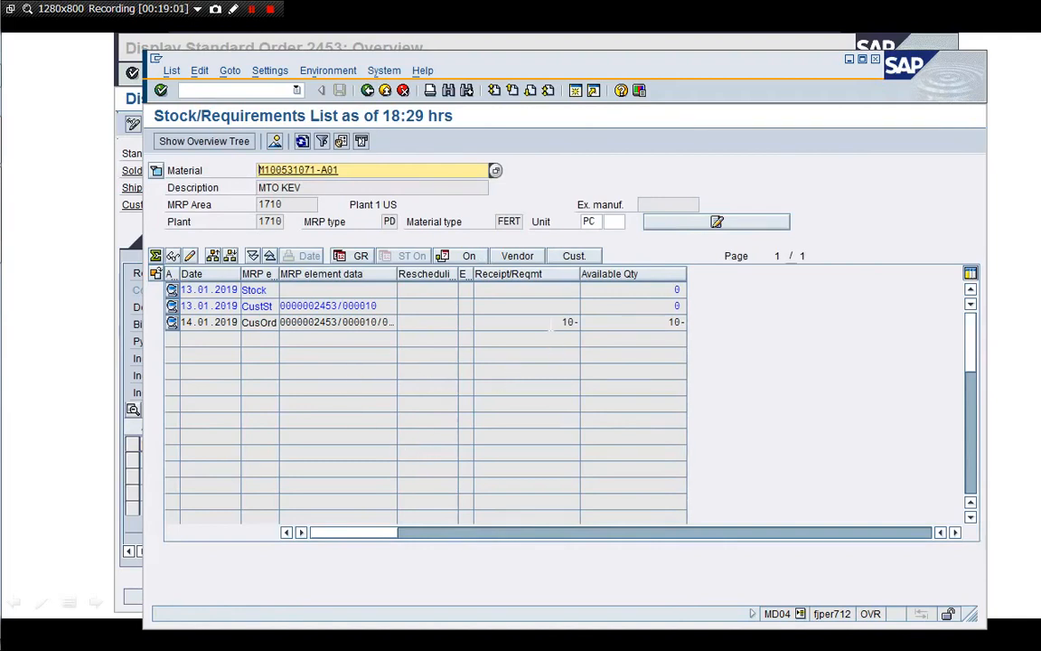
Inspect order 2453's 10-piece requirement, its customer order reference and the sales order stock row
{"action": "left_click", "coordinate": [565, 322]}
{"action": "left_click", "coordinate": [671, 322]}
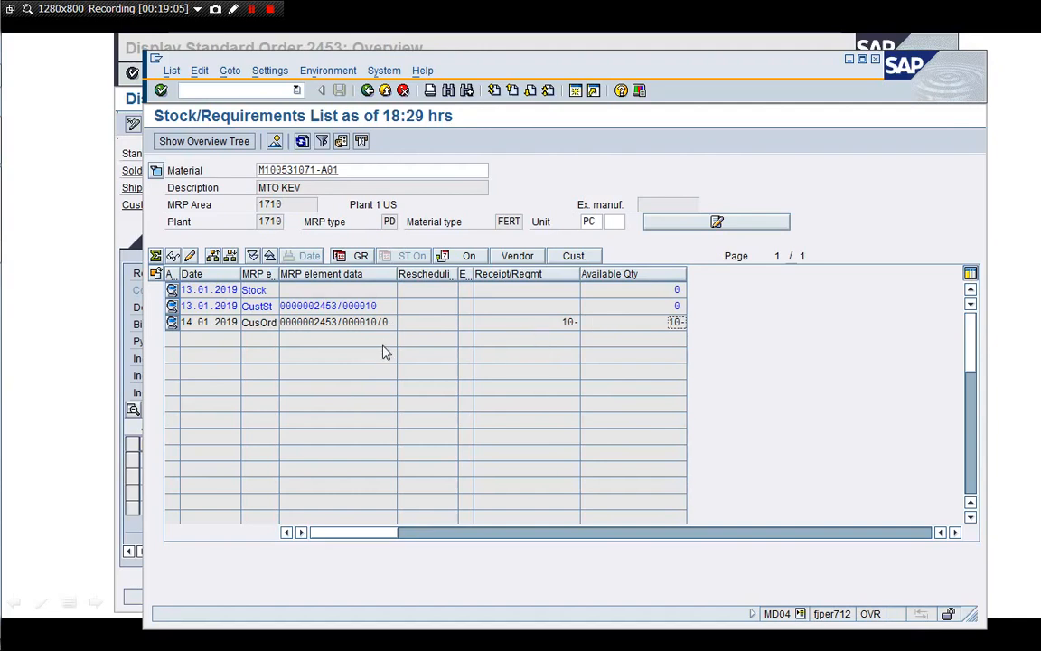
{"action": "left_click", "coordinate": [339, 323]}
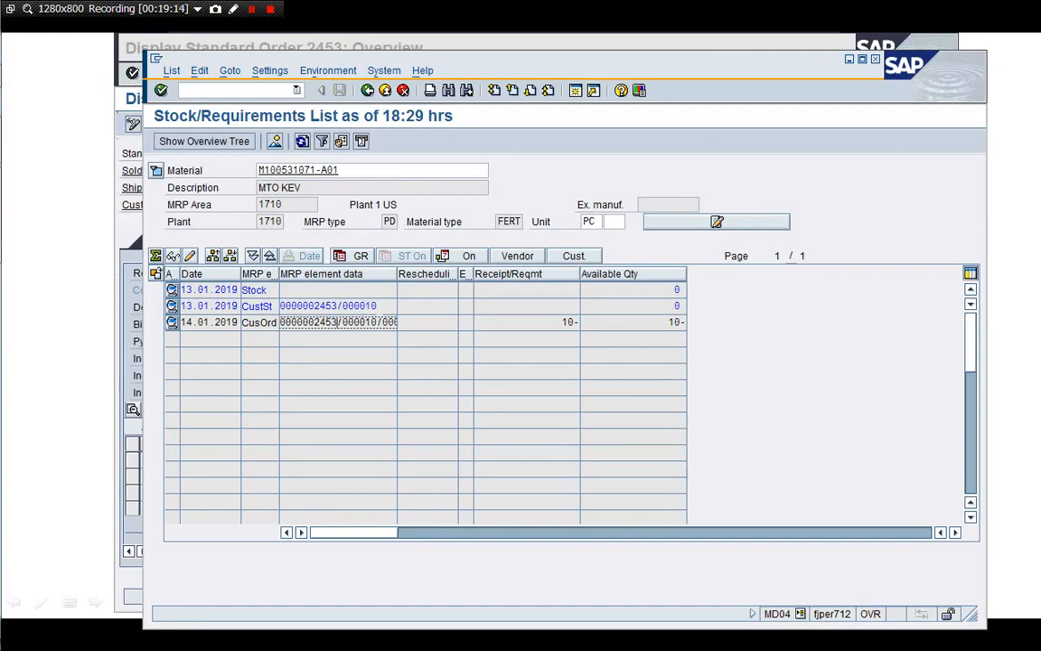
{"action": "left_click", "coordinate": [377, 307]}
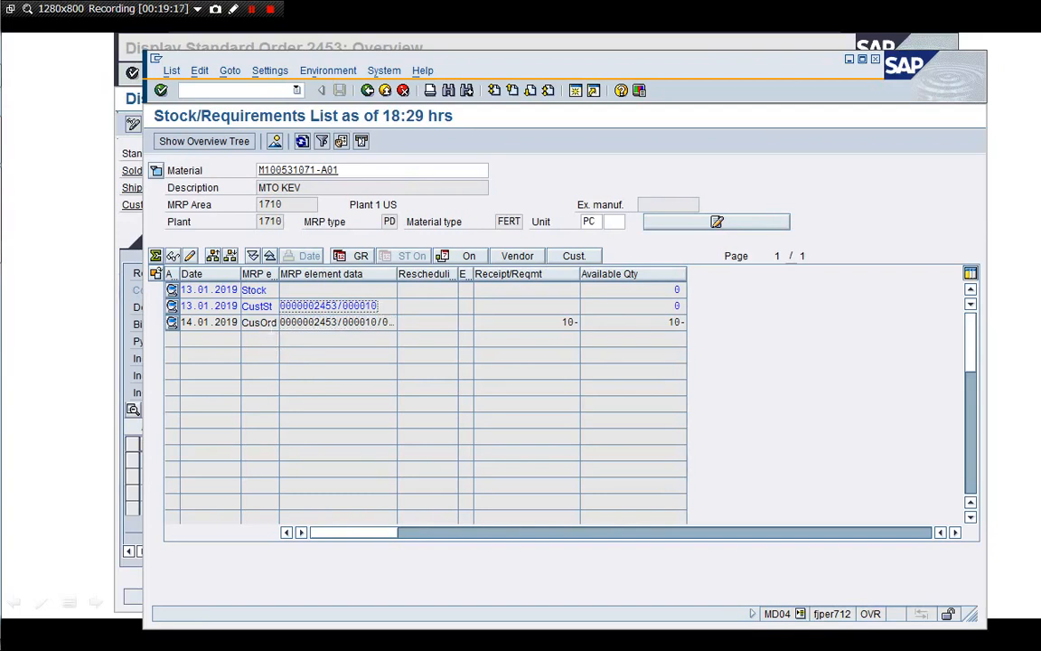
{"action": "left_click", "coordinate": [254, 289]}
{"action": "left_click", "coordinate": [355, 172]}
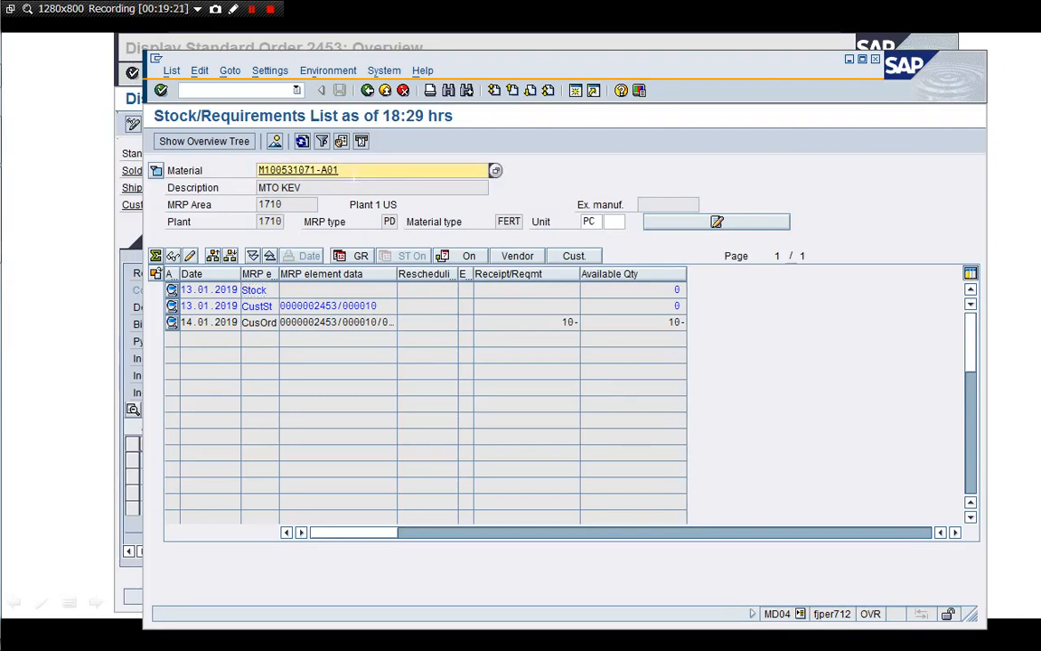
Check the stock/requirements lists for M100531071-B01 and M100531071-D01
{"action": "key", "text": "BackSpace"}
{"action": "key", "text": "BackSpace"}
{"action": "key", "text": "BackSpace"}
{"action": "type", "text": "B01"}
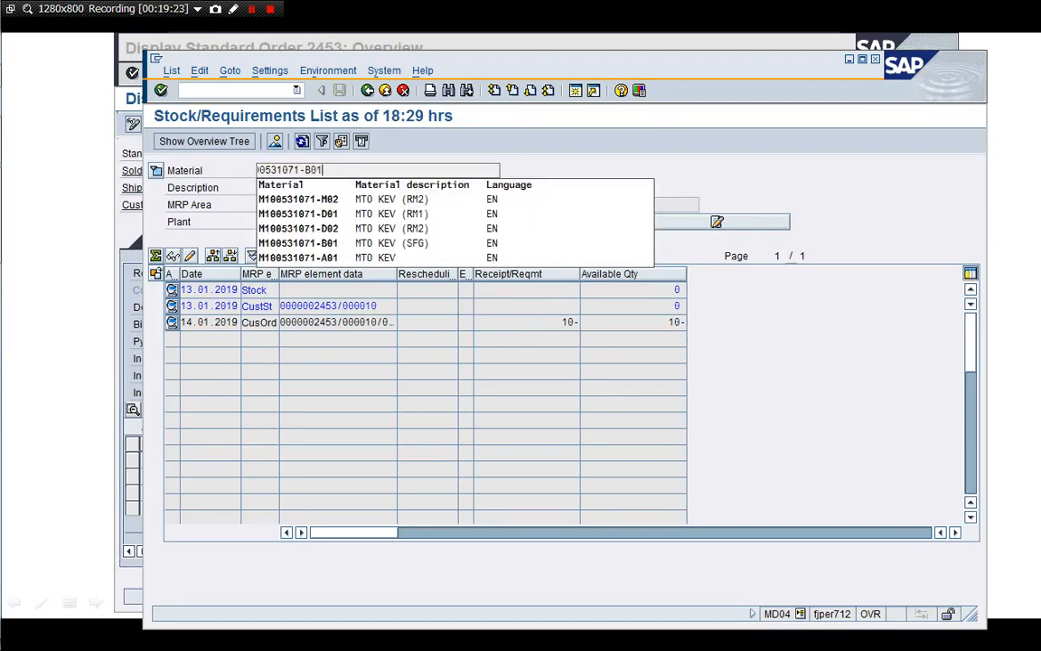
{"action": "key", "text": "Return"}
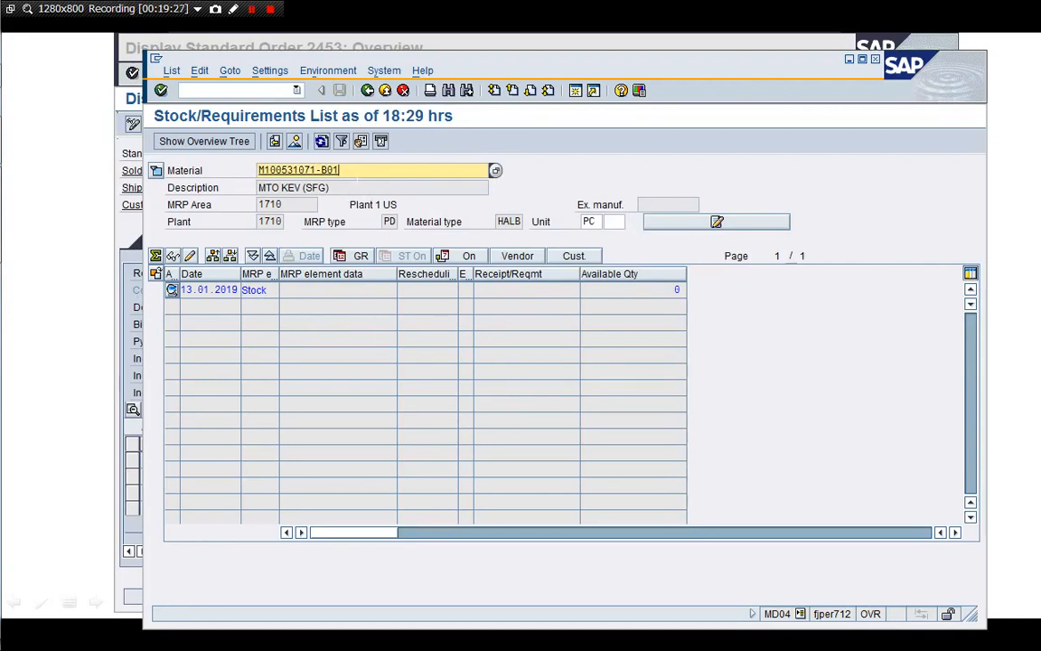
{"action": "key", "text": "BackSpace"}
{"action": "key", "text": "BackSpace"}
{"action": "key", "text": "BackSpace"}
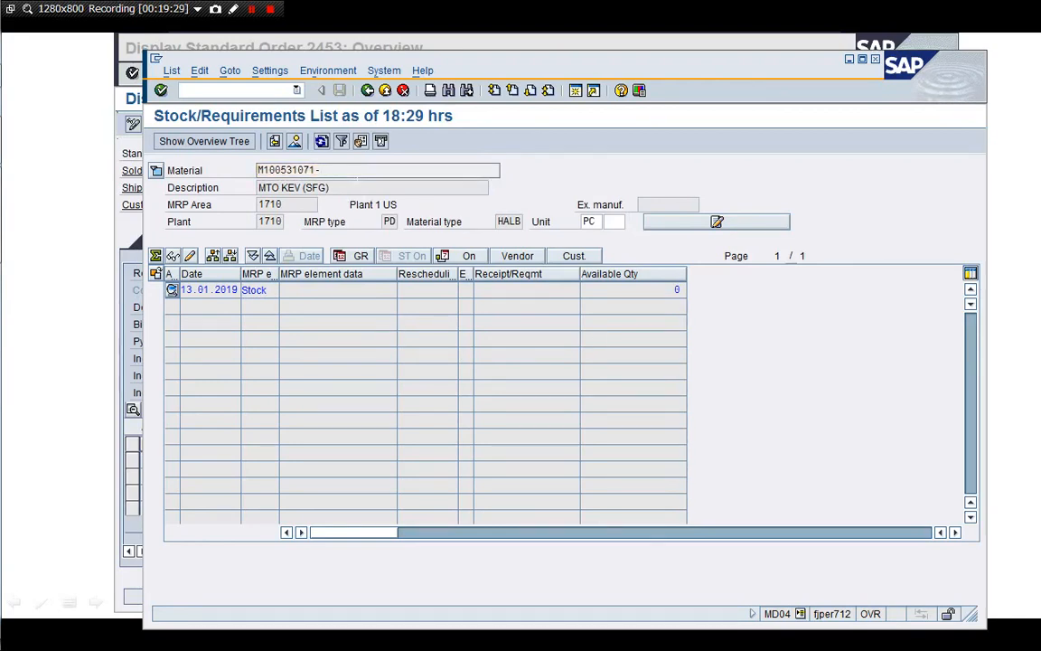
{"action": "type", "text": "01"}
{"action": "key", "text": "Return"}
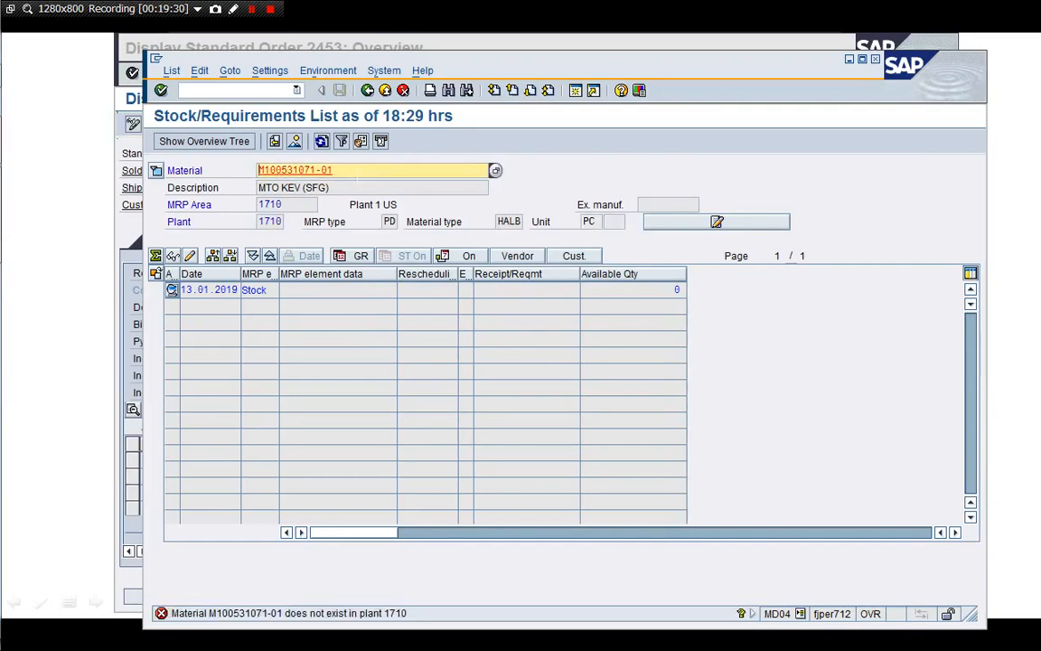
{"action": "key", "text": "BackSpace"}
{"action": "key", "text": "BackSpace"}
{"action": "key", "text": "Return"}
{"action": "type", "text": "01"}
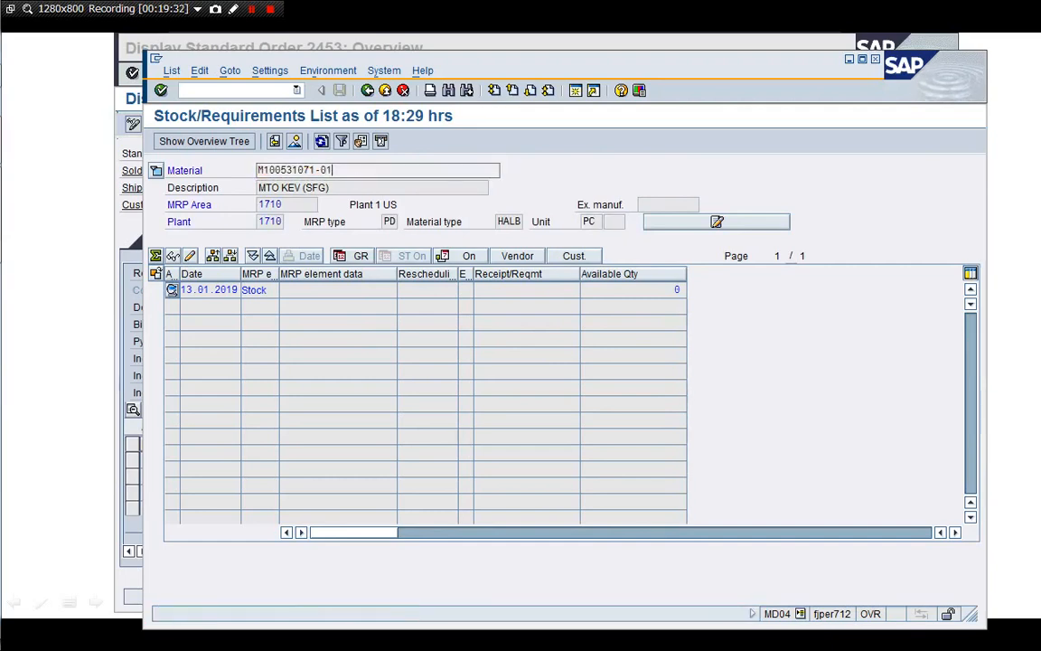
{"action": "key", "text": "Return"}
{"action": "key", "text": "BackSpace"}
{"action": "key", "text": "BackSpace"}
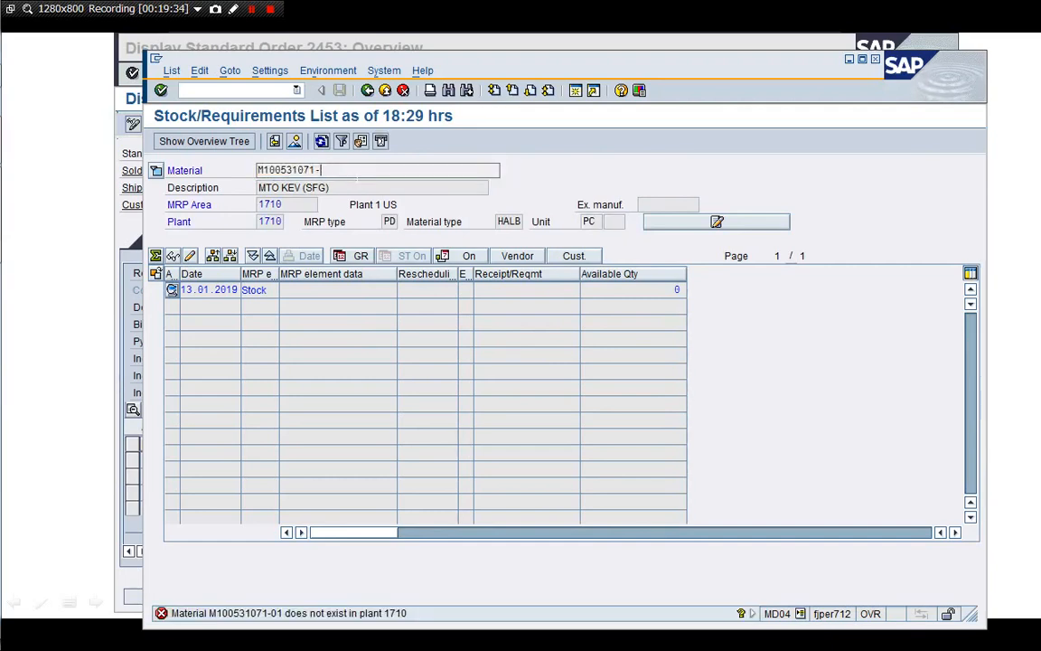
{"action": "type", "text": "D01"}
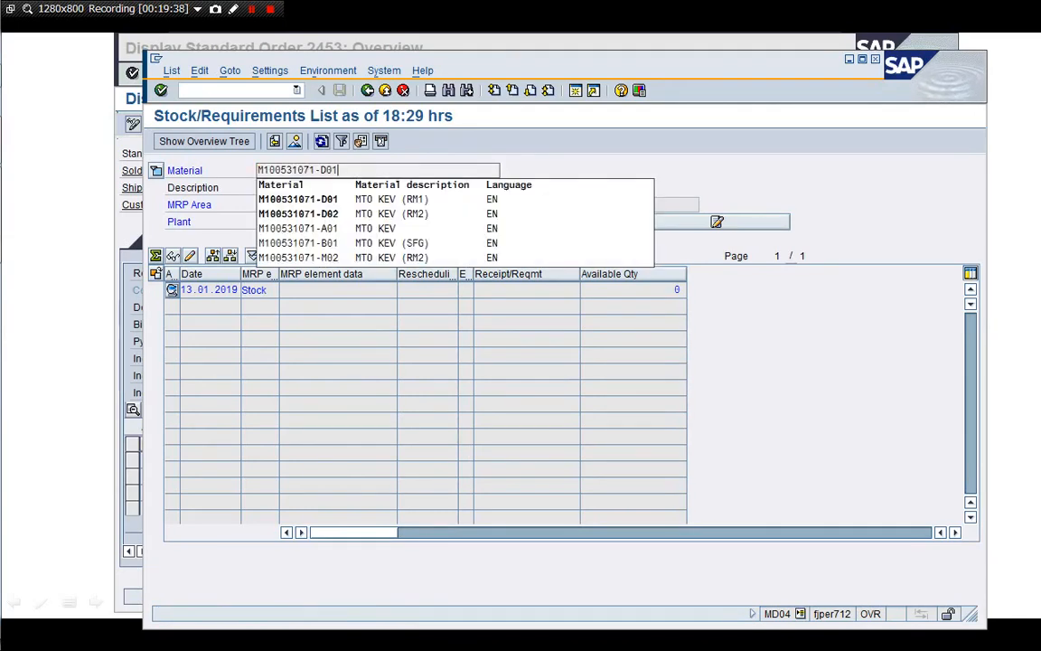
{"action": "key", "text": "Return"}
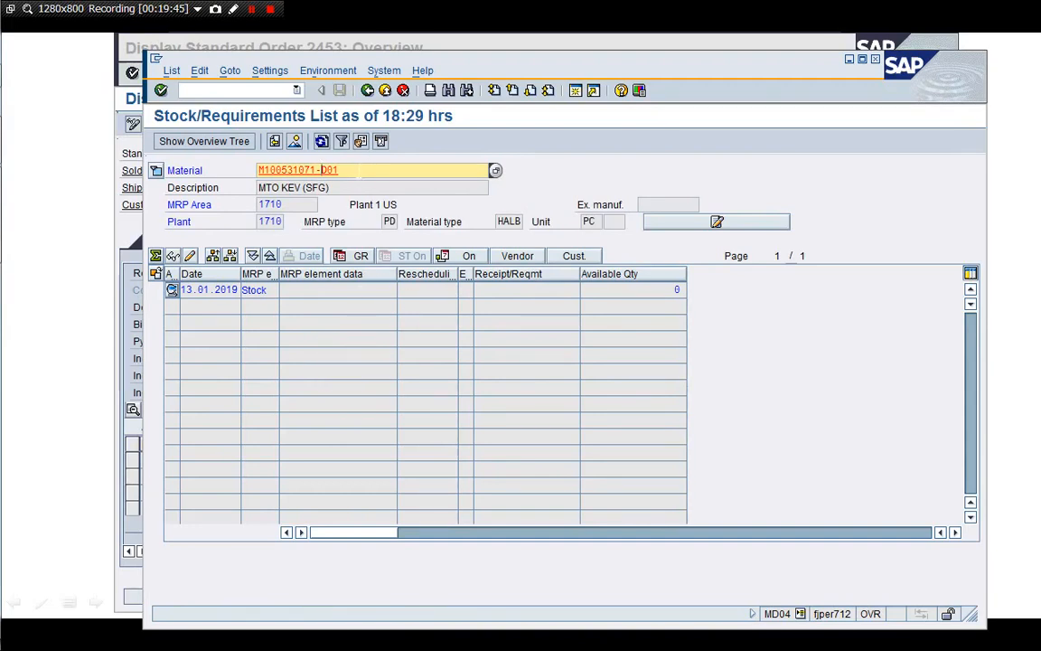
Check M100531071-D02, then reload M100531071-A01 and widen the MRP element data column
{"action": "type", "text": "D02"}
{"action": "key", "text": "Return"}
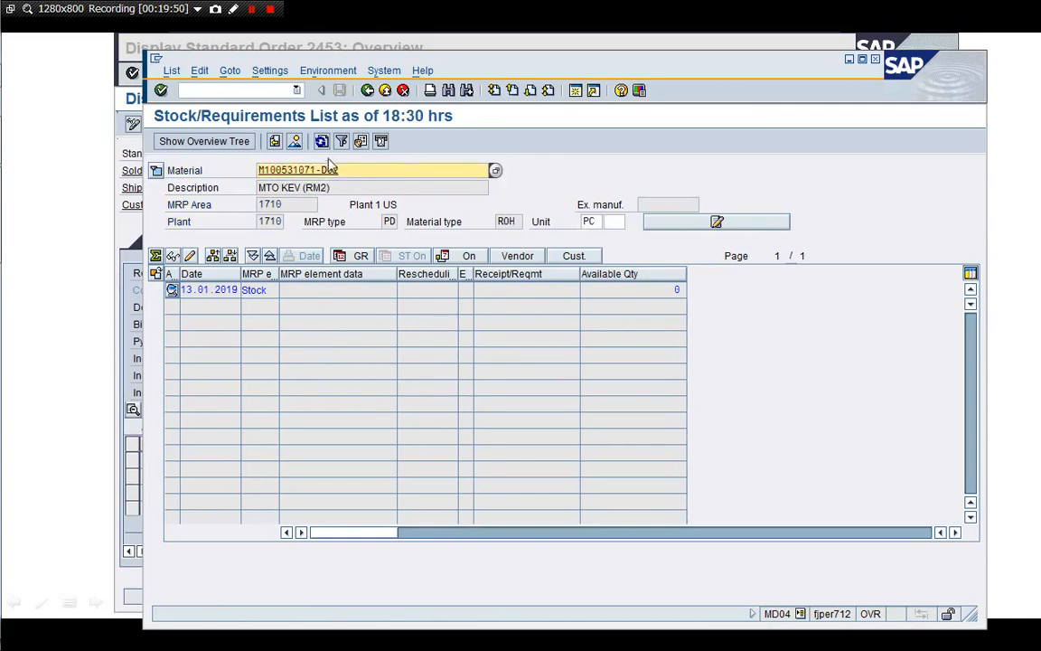
{"action": "key", "text": "BackSpace"}
{"action": "key", "text": "BackSpace"}
{"action": "key", "text": "BackSpace"}
{"action": "type", "text": "A01"}
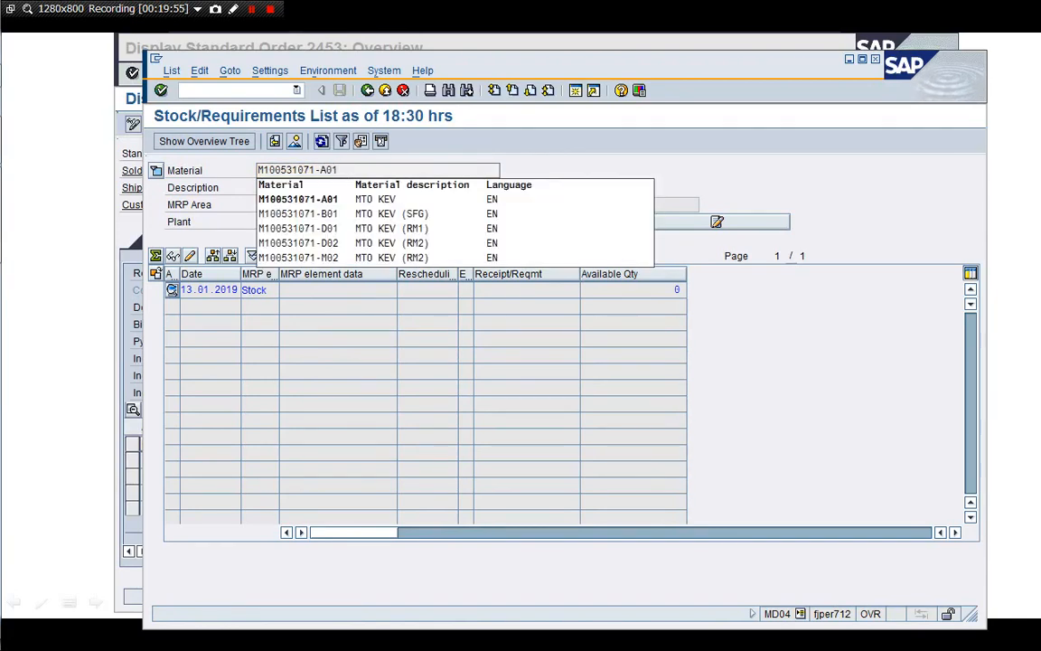
{"action": "key", "text": "Return"}
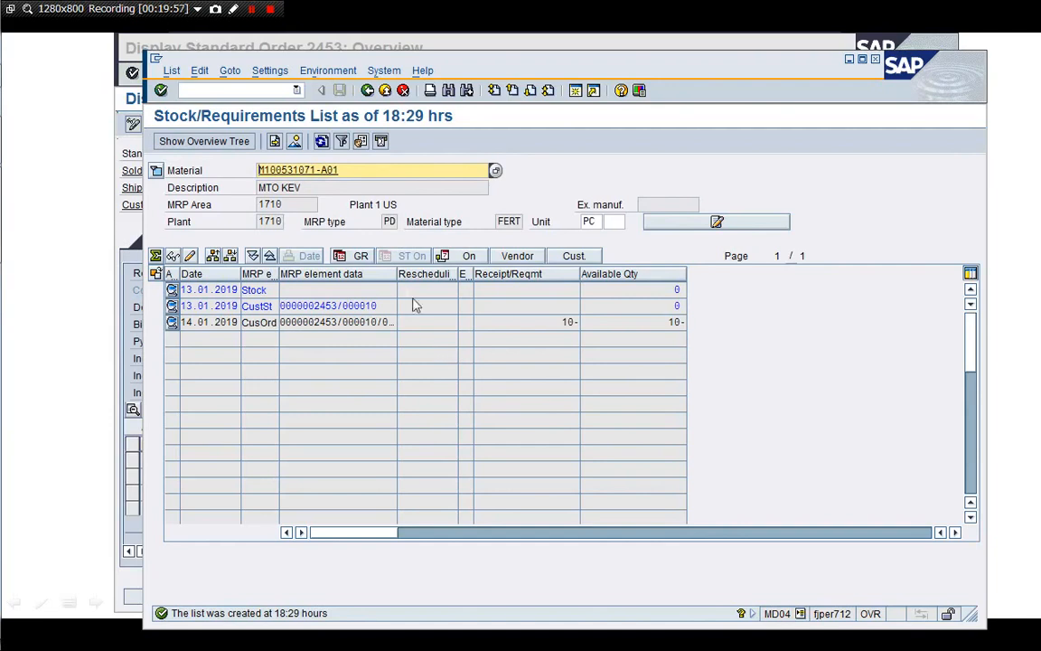
{"action": "left_click_drag", "start_coordinate": [397, 274], "coordinate": [436, 281]}
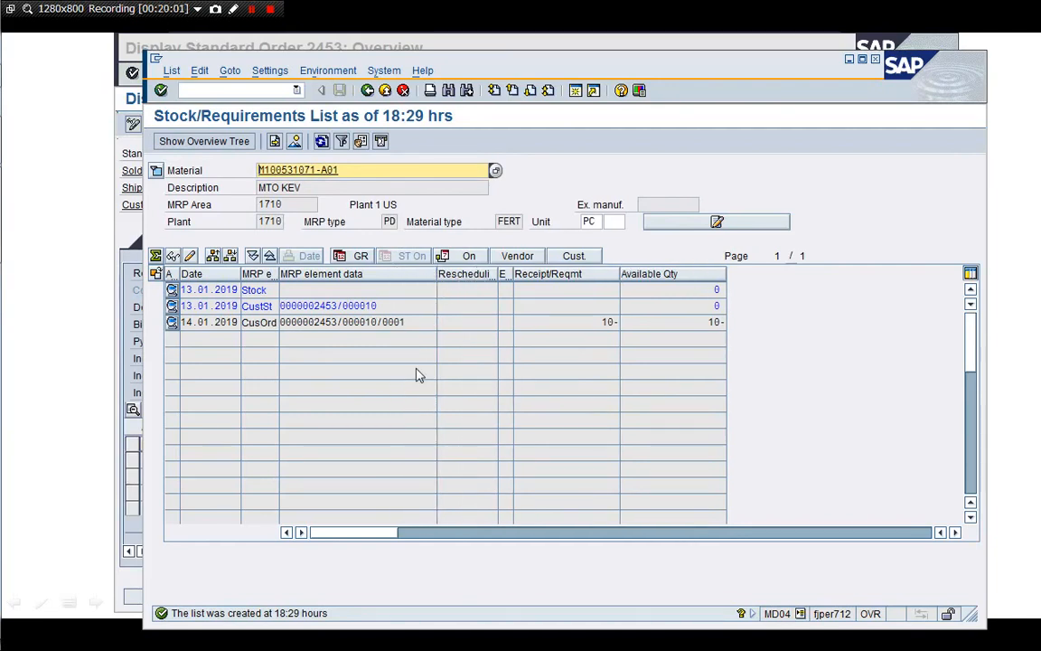